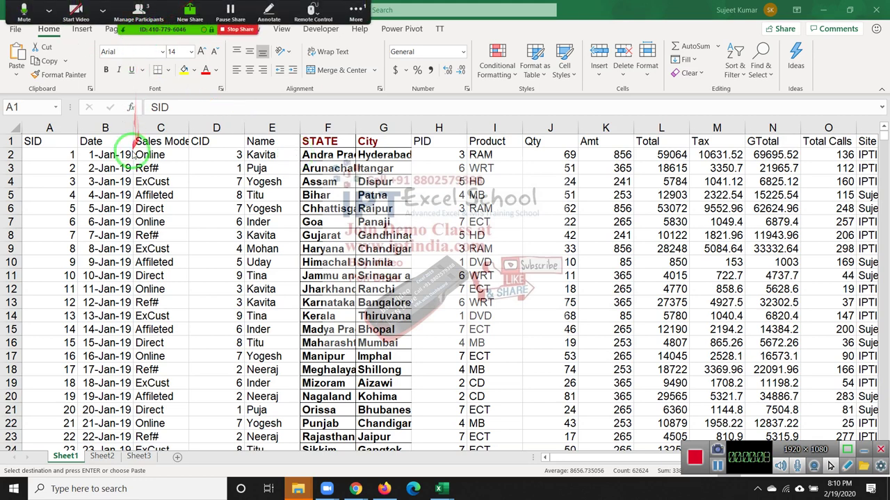
- Select the sales data and review the header row from Date to Site, then back to SID
key("ctrl+v")
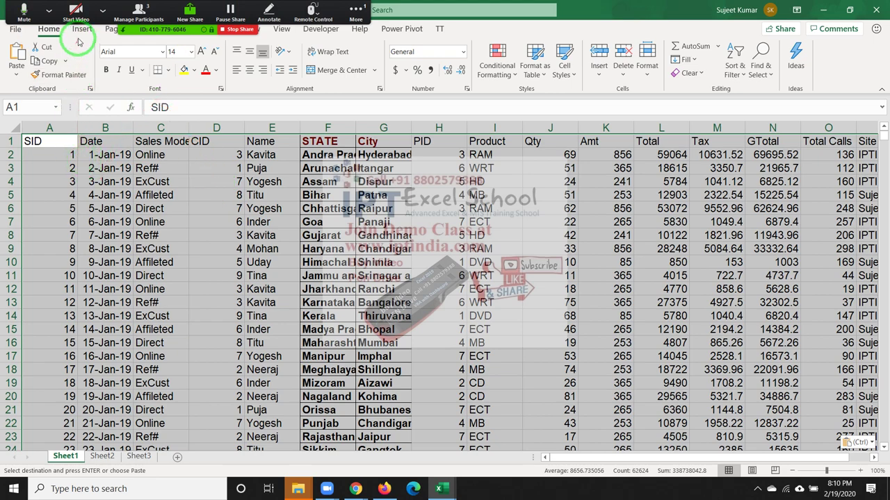
left_click(82, 141)
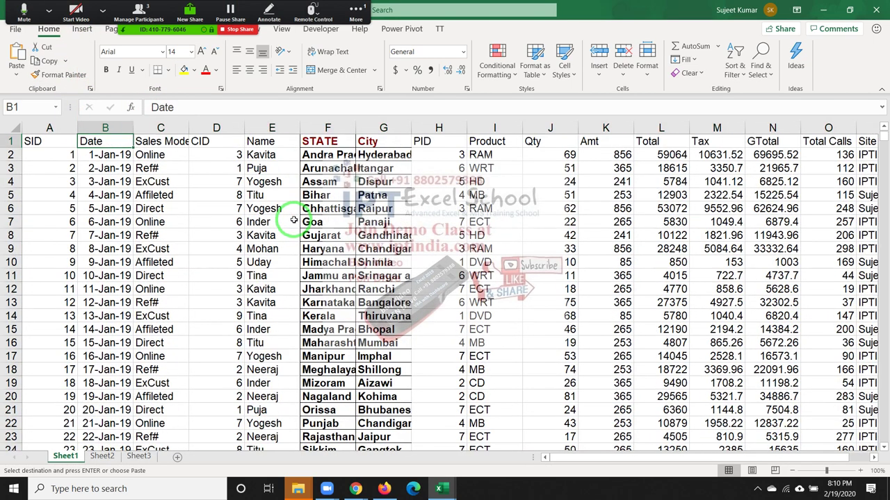
key("Right")
key("Right")
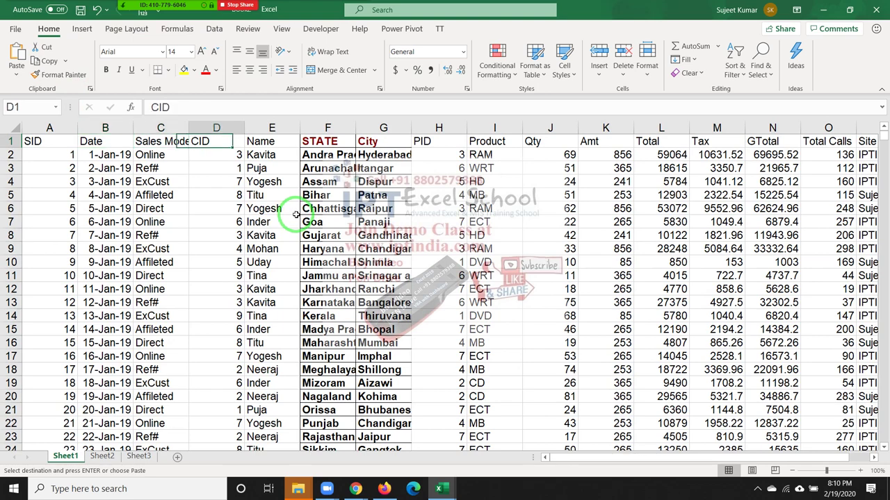
key("Right")
key("Right")
key("Right")
key("Right")
key("Right")
key("Right")
key("Right")
key("Right")
key("Right")
key("Right")
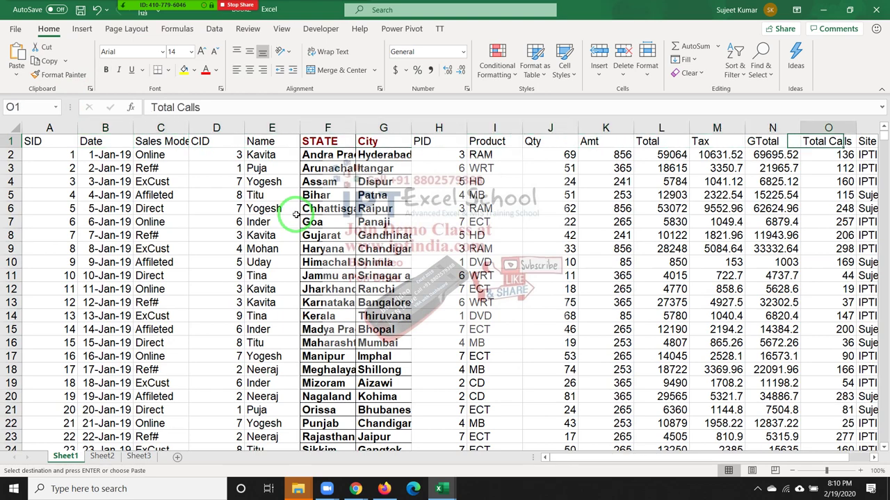
key("Right")
key("Right")
key("Right")
key("Left")
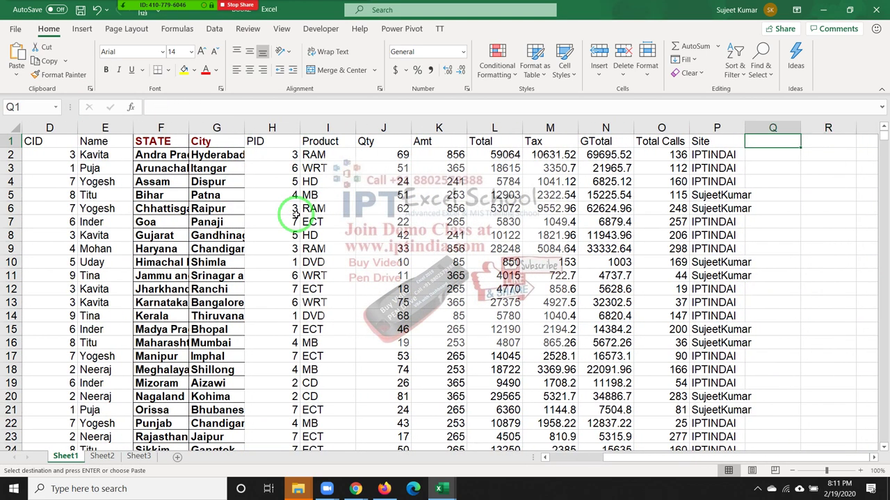
key("Left")
key("Down")
key("Down")
key("Up")
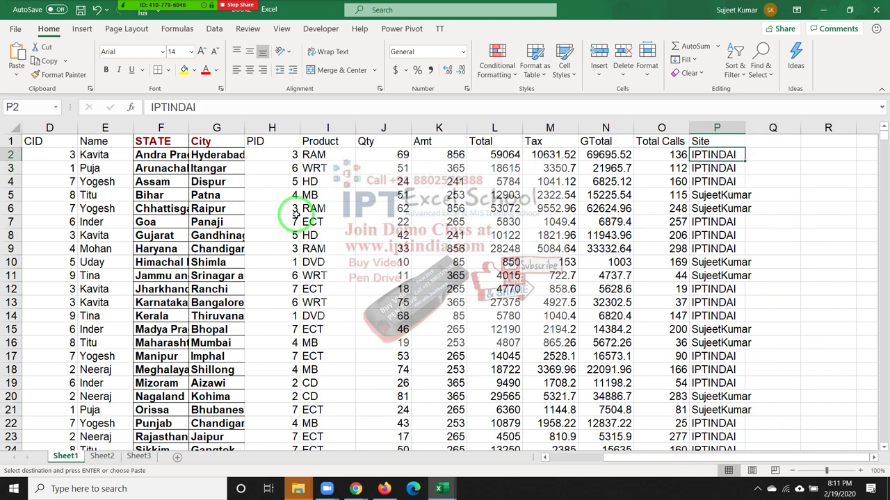
key("Up")
key("Left")
key("ctrl+Left")
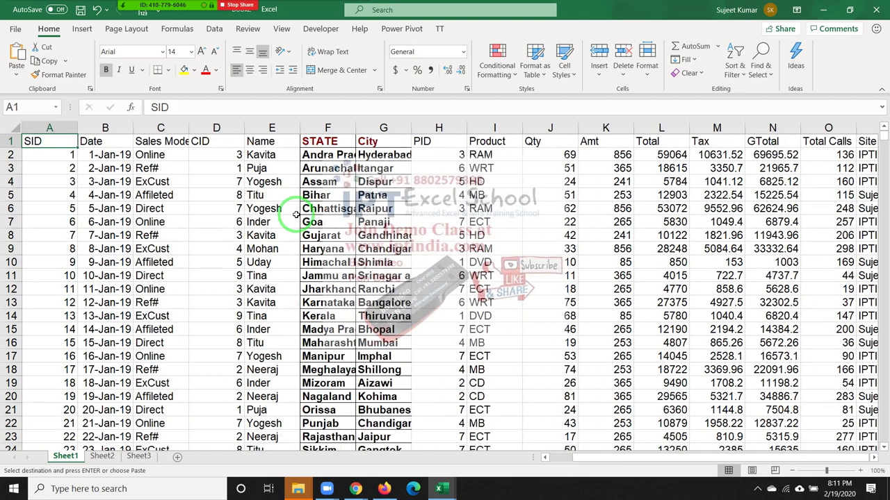
- Inspect the Sales Mode, Site, Product, Qty, GTotal and Total Calls columns of the data
key("Right")
key("Right")
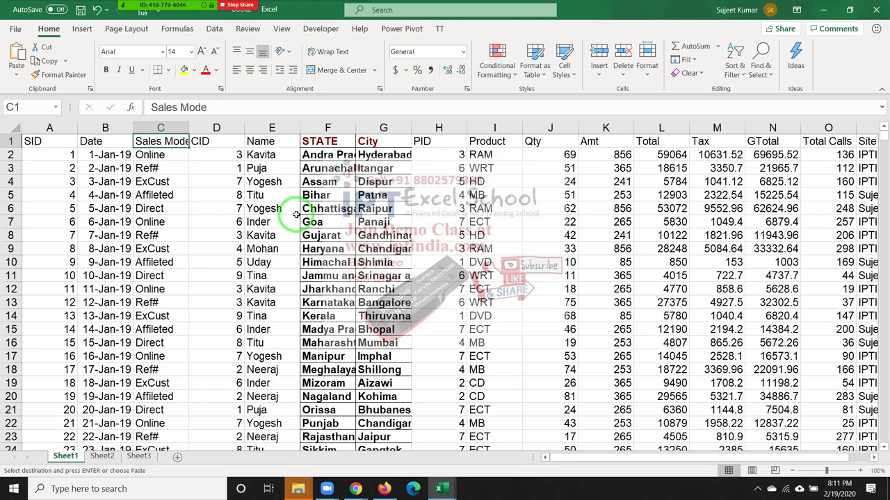
key("ctrl+space")
key("ctrl+Right")
key("ctrl+space")
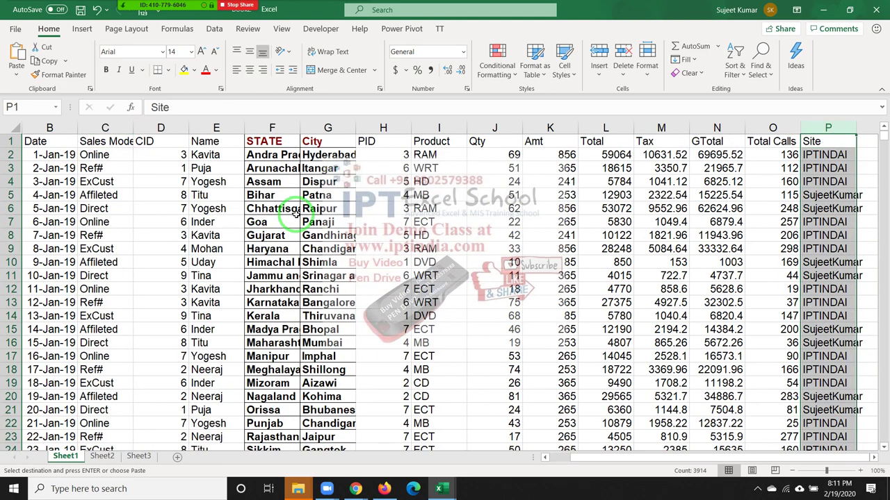
key("Left")
key("Left")
key("Left")
key("Left")
key("Left")
key("Left")
key("Left")
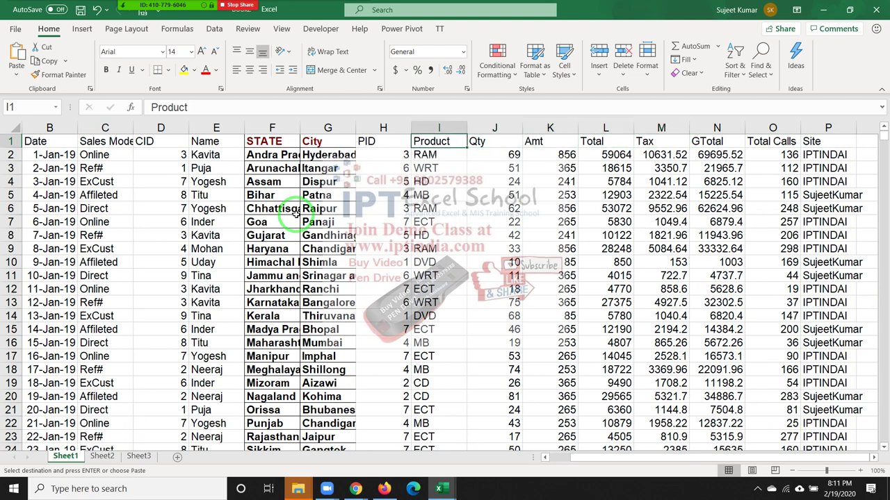
key("Right")
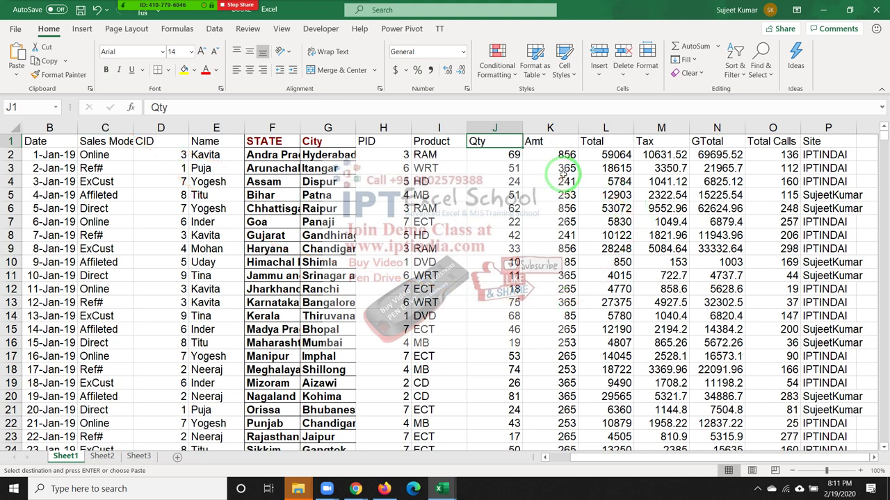
left_click(717, 130)
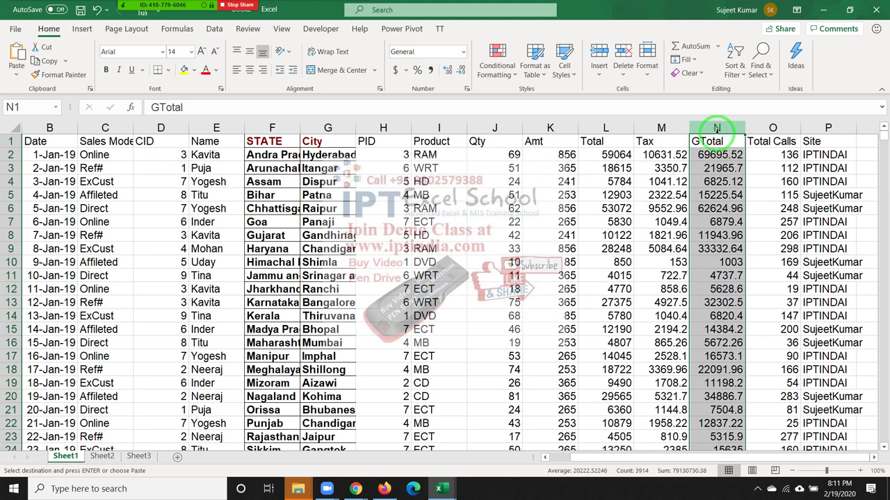
left_click(783, 126)
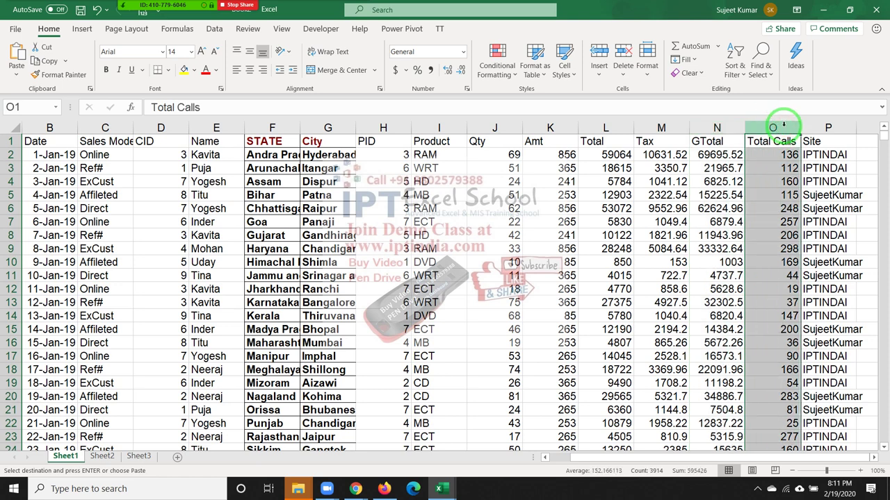
left_click(35, 139)
- Insert a PivotTable on a new worksheet, Sheet4, with Sales Mode in Rows
left_click(81, 29)
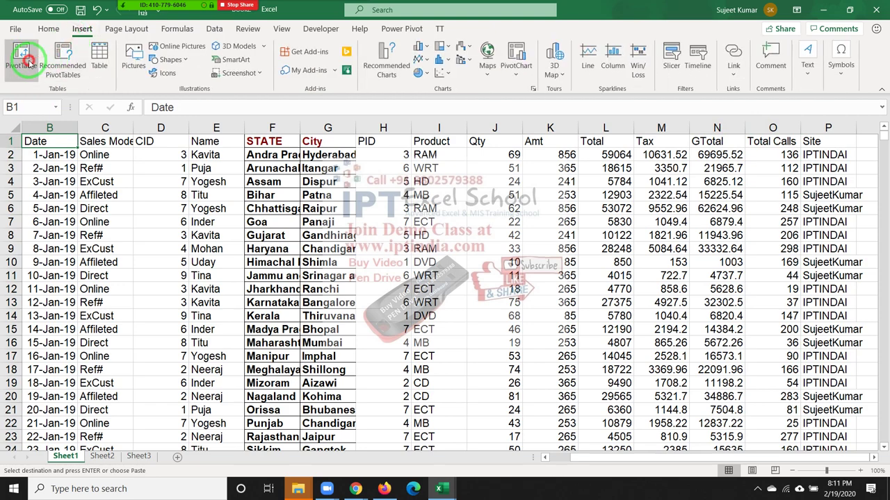
left_click(28, 59)
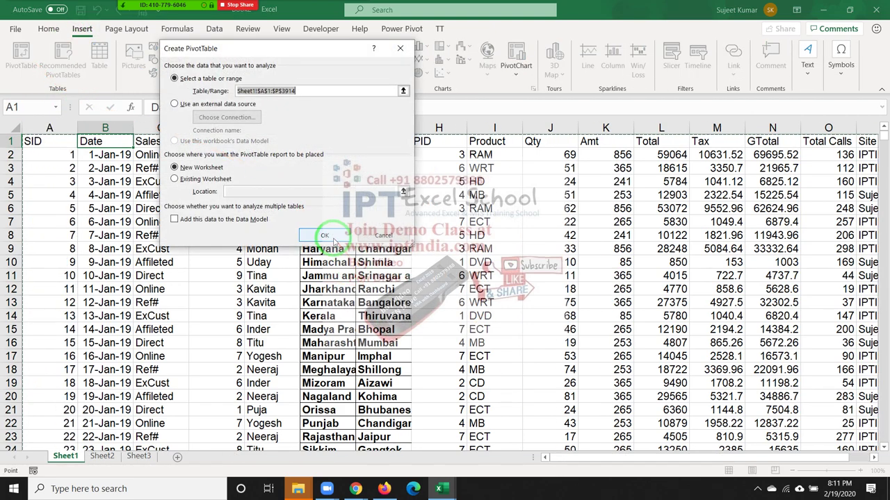
left_click(334, 237)
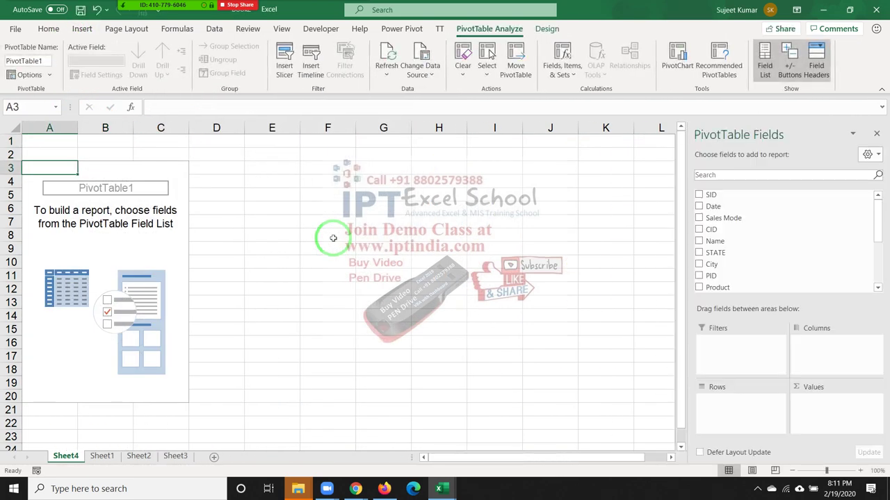
mouse_move(108, 173)
left_mouse_down()
mouse_move(798, 229)
mouse_move(741, 239)
left_mouse_up()
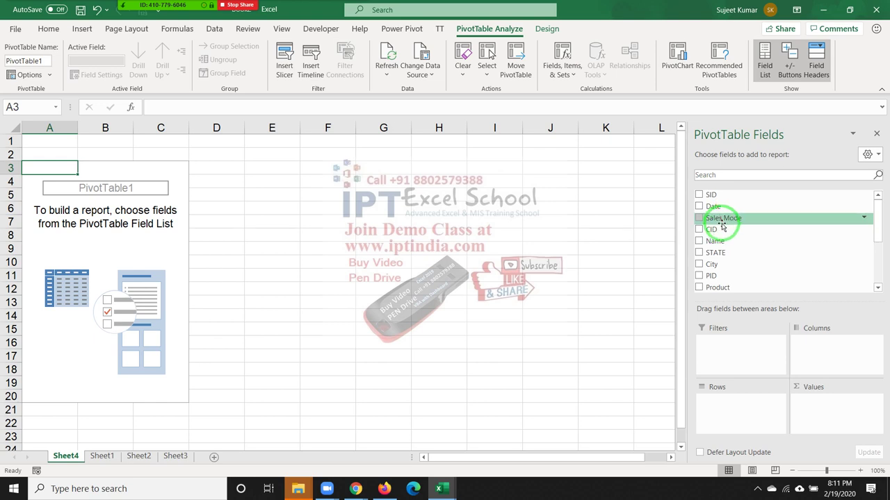
left_click_drag(723, 231, 770, 395)
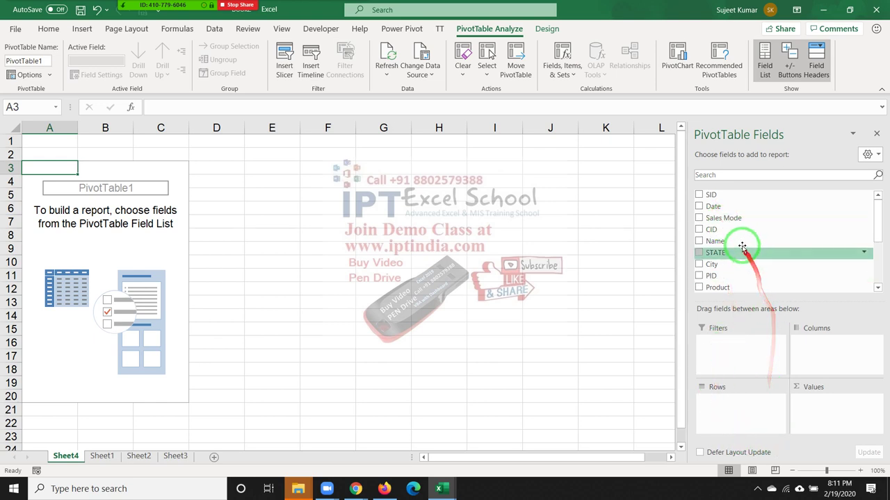
left_click_drag(723, 218, 747, 417)
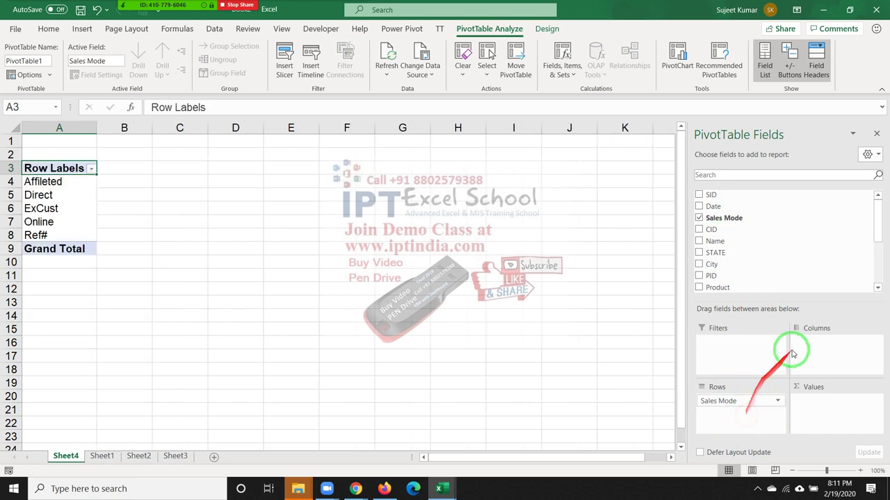
- Put Site in Columns and add Qty, GTotal and Total Calls as summed Values
left_click(880, 275)
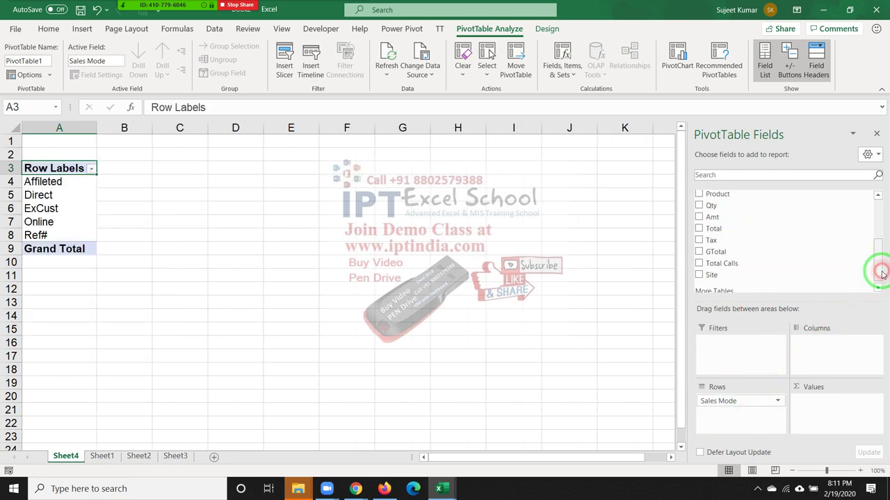
left_click_drag(721, 277, 811, 342)
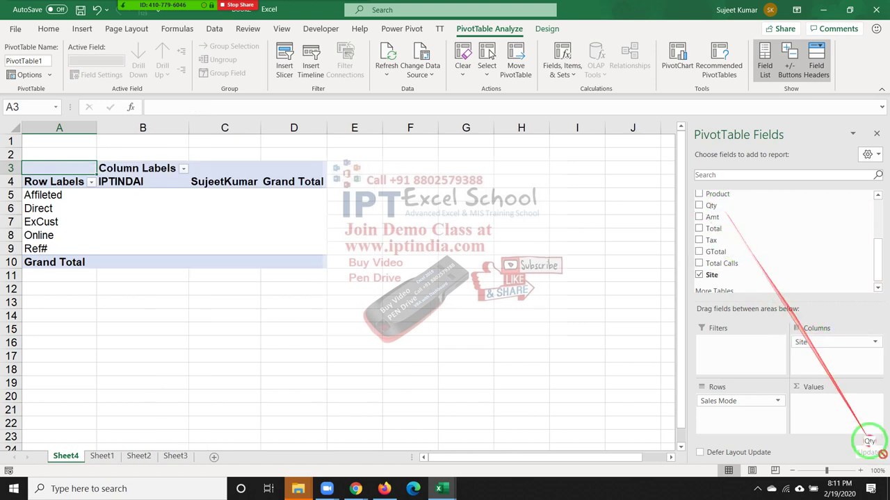
left_click_drag(721, 211, 831, 415)
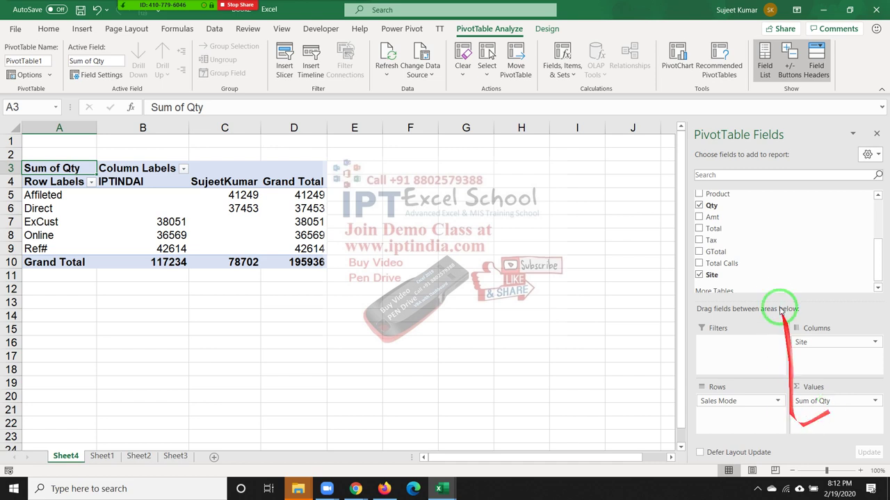
left_click(730, 265)
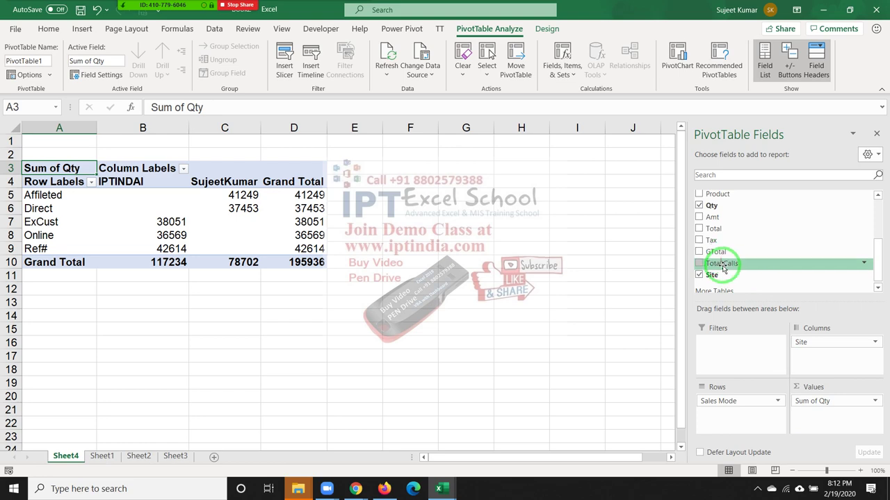
left_click_drag(719, 255, 827, 414)
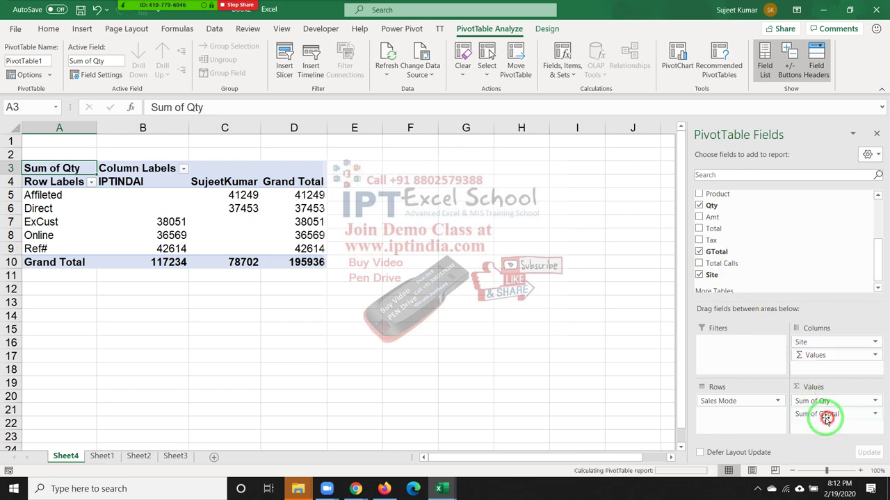
left_click_drag(722, 264, 813, 410)
left_click(643, 312)
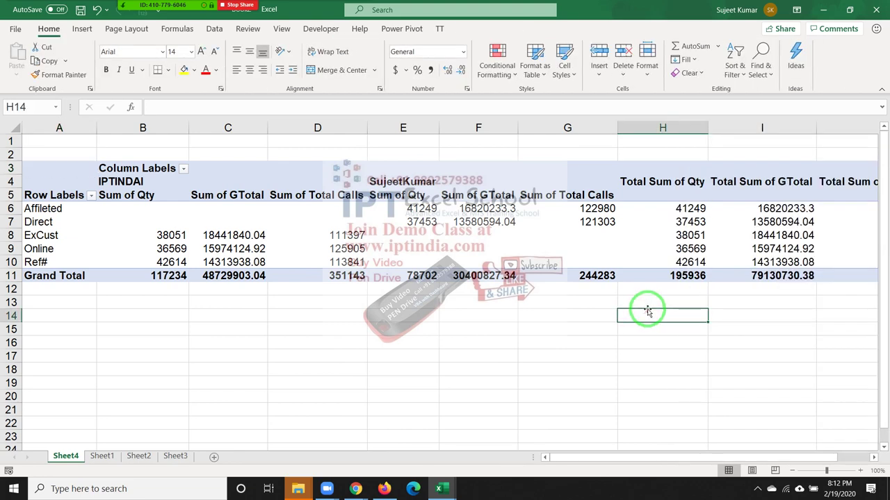
key("Right")
key("Right")
key("Right")
key("Right")
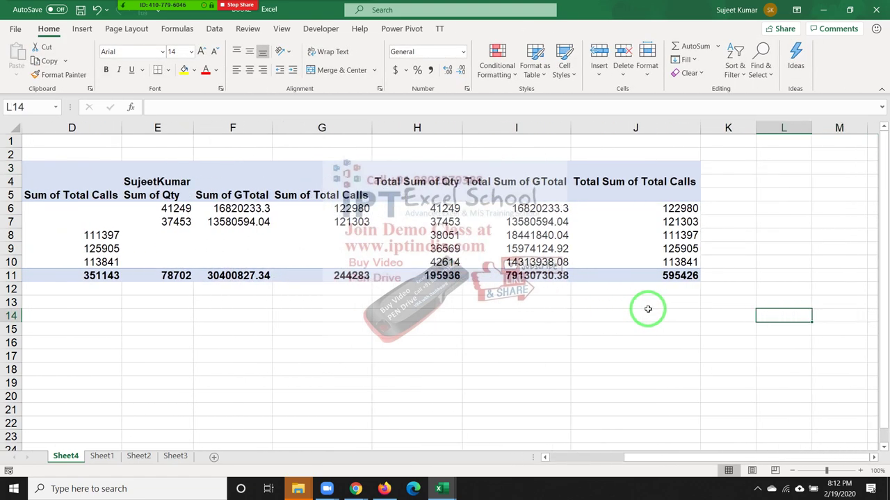
key("Left")
key("Left")
key("Left")
key("Home")
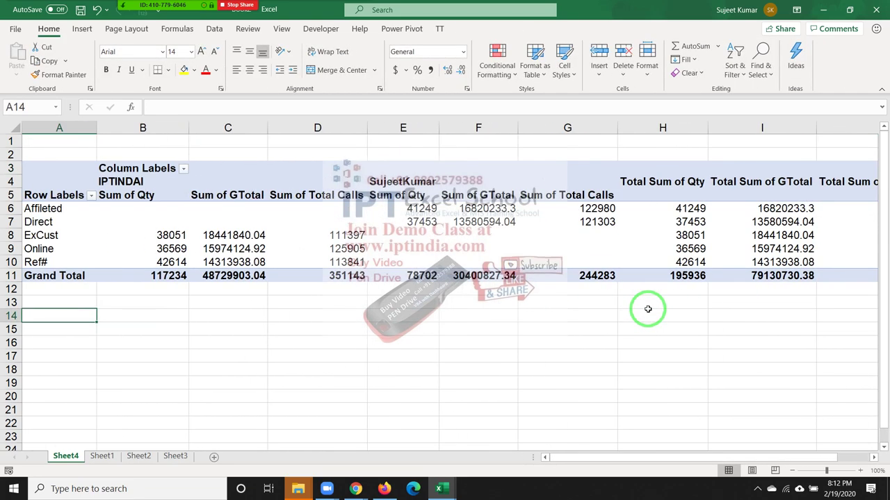
key("Up")
key("Up")
key("Up")
key("Up")
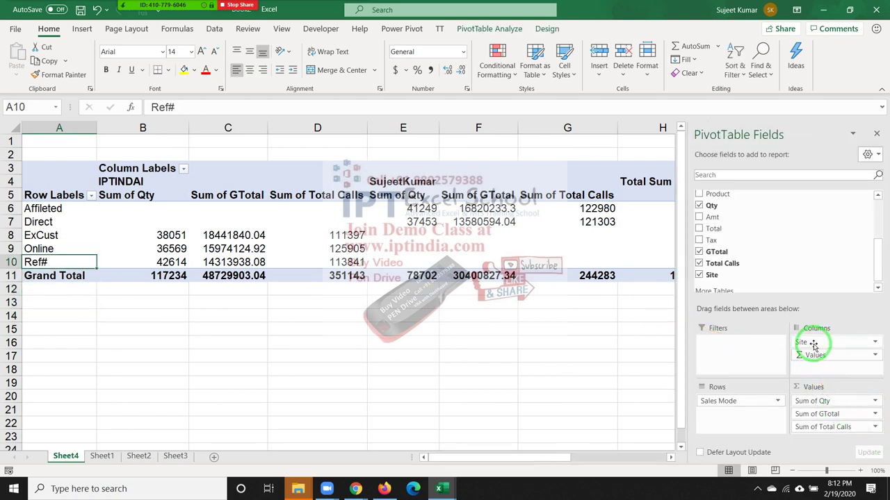
left_click_drag(814, 342, 746, 415)
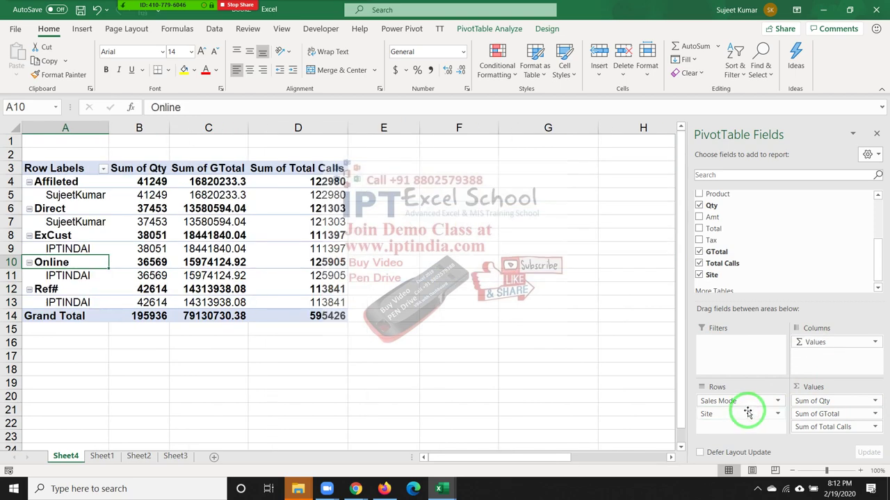
left_click_drag(562, 417, 79, 208)
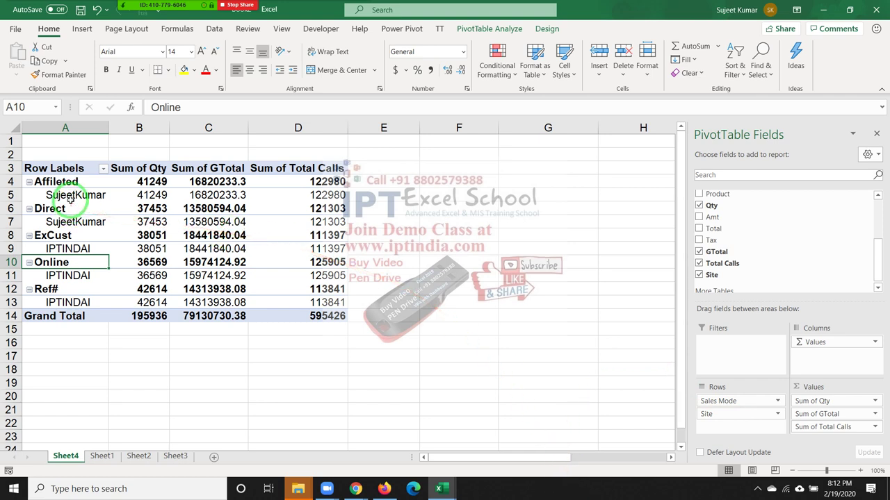
left_click(75, 195)
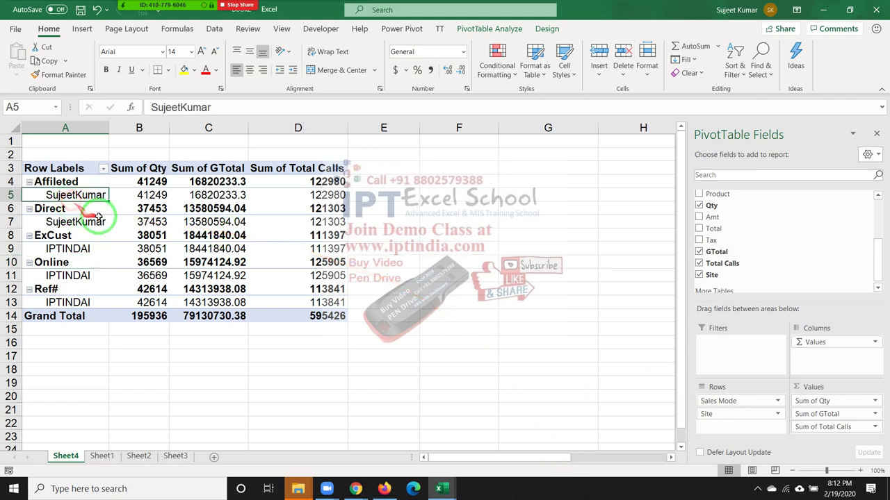
left_click(145, 196)
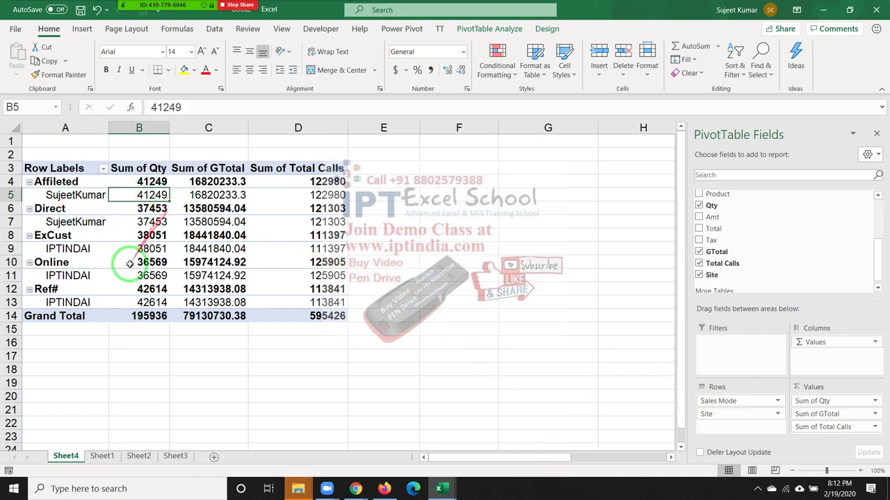
left_click(136, 184)
left_click(142, 193)
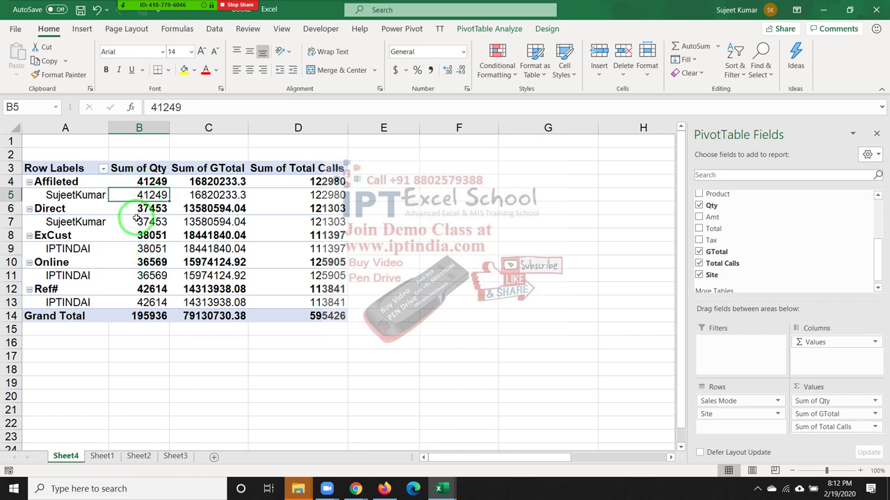
left_click(53, 184)
- Untick Subtotal 'Sales Mode', then review the Sum of GTotal and Sum of Total Calls columns
right_click(54, 184)
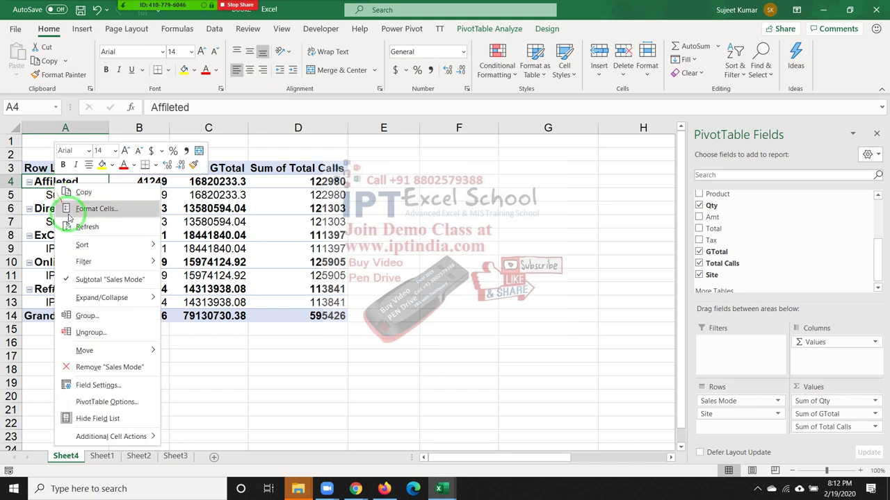
left_click(73, 279)
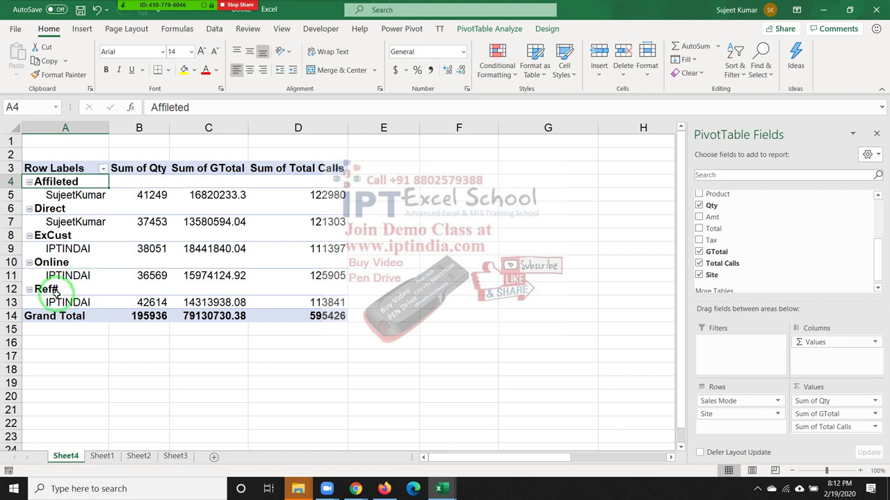
left_click(178, 173)
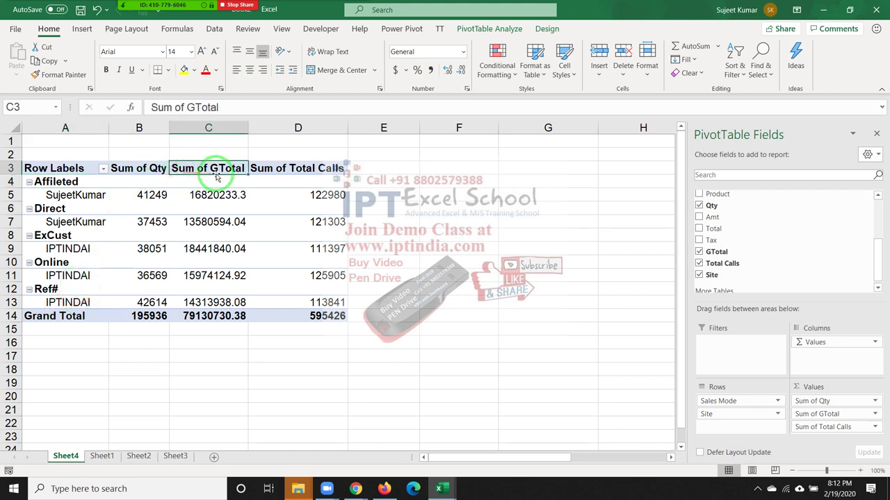
left_click(292, 168)
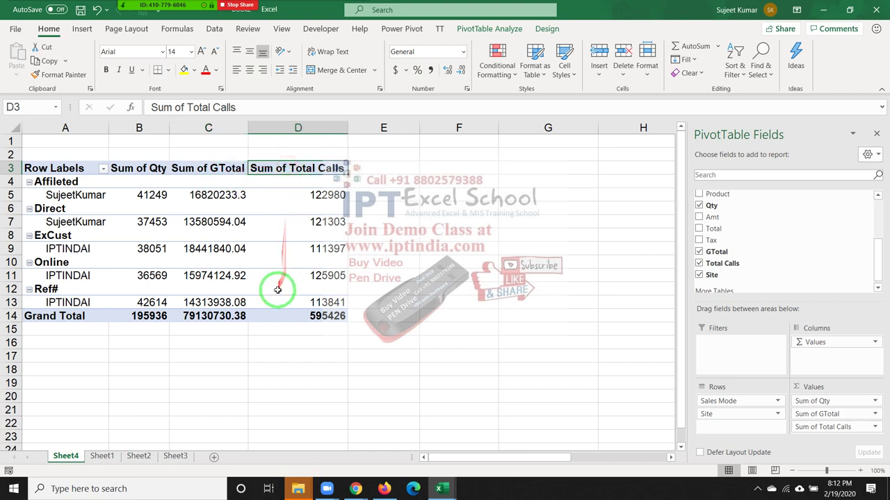
mouse_move(277, 283)
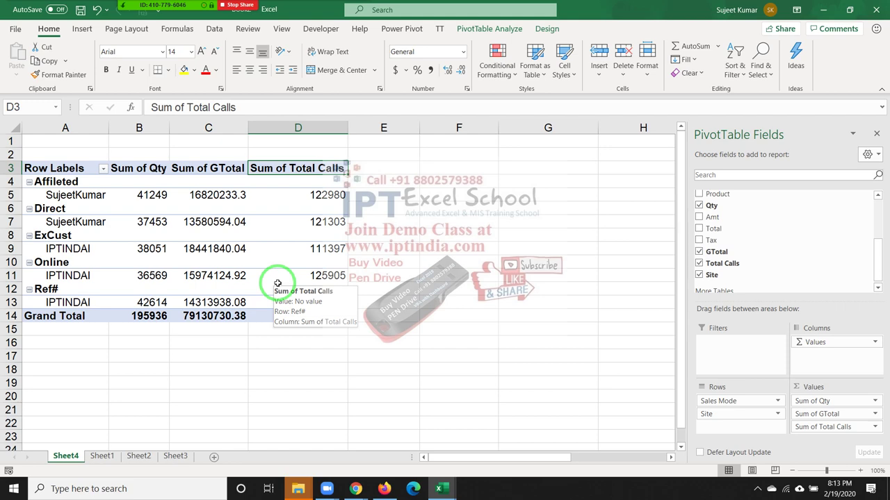
left_click(81, 32)
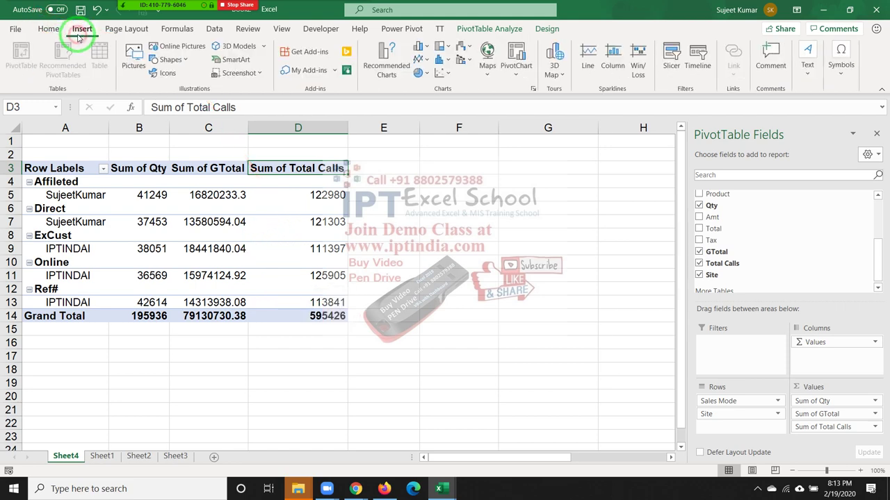
left_click(421, 46)
left_click(428, 87)
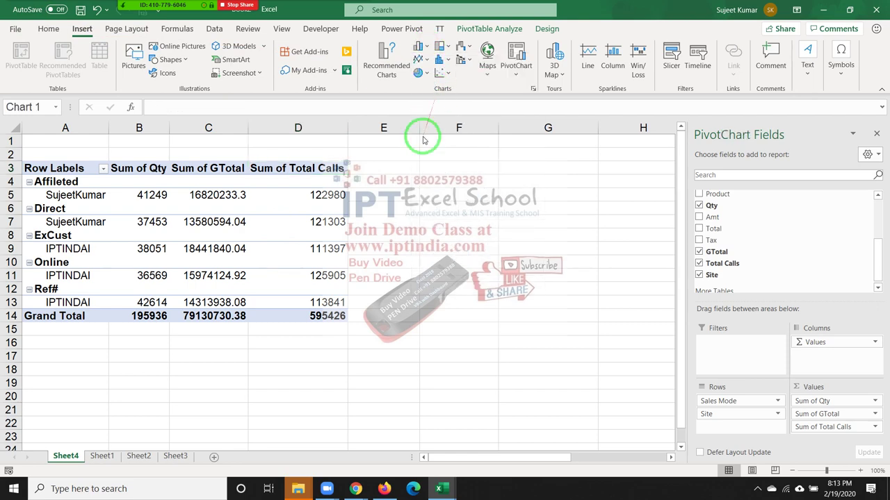
left_click_drag(322, 278, 474, 234)
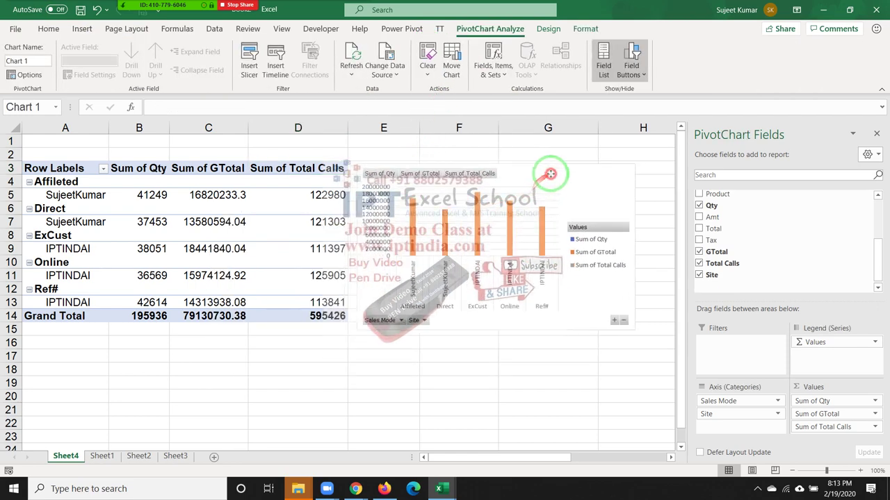
left_click_drag(208, 168, 218, 304)
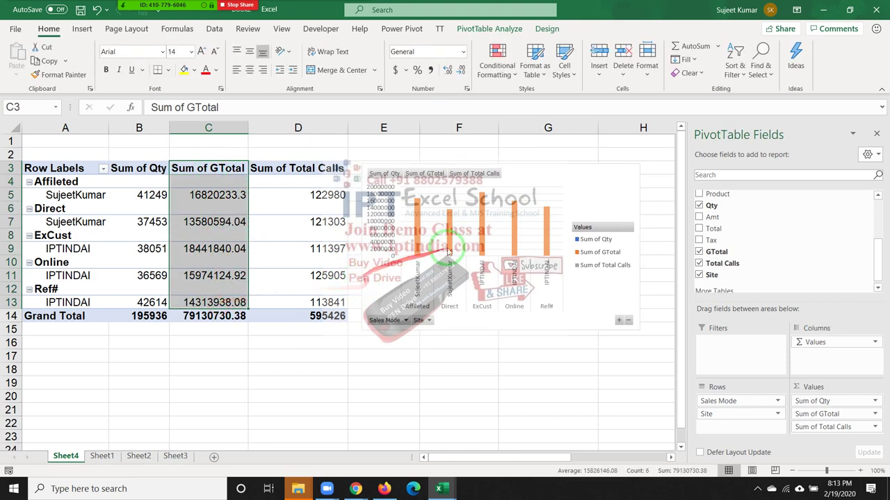
left_click(199, 198)
left_click_drag(154, 196, 127, 264)
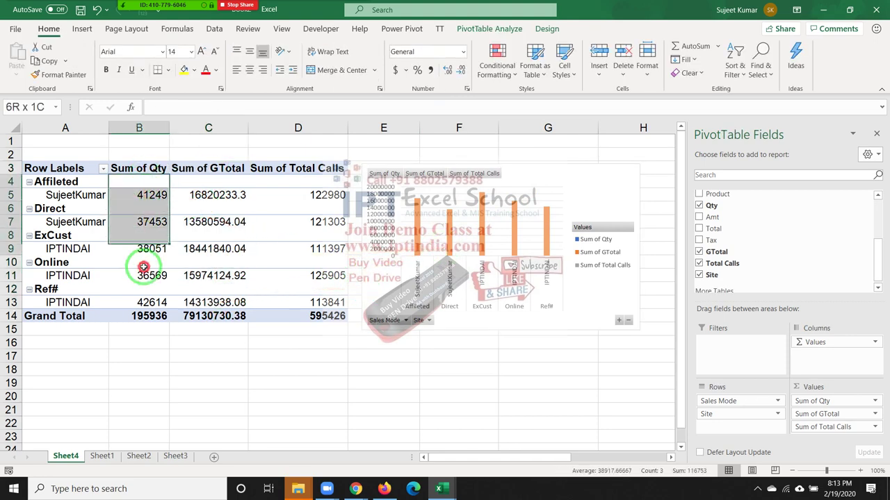
left_click_drag(287, 191, 309, 258)
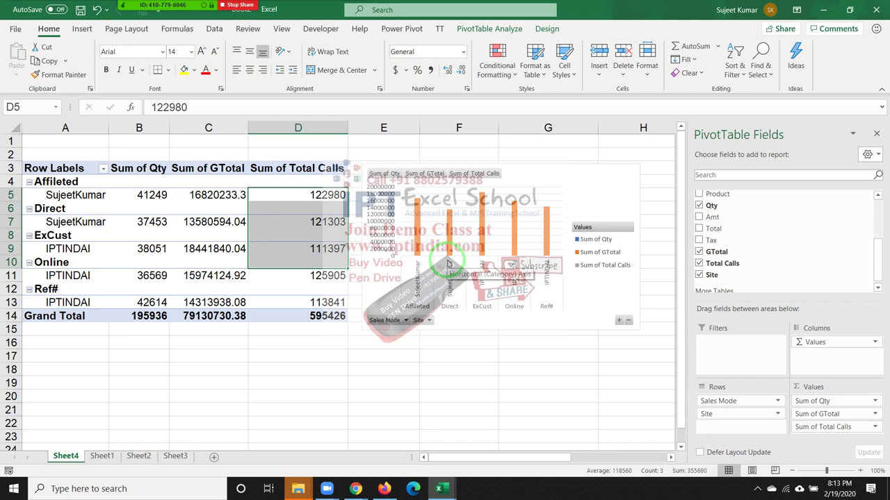
left_click(589, 199)
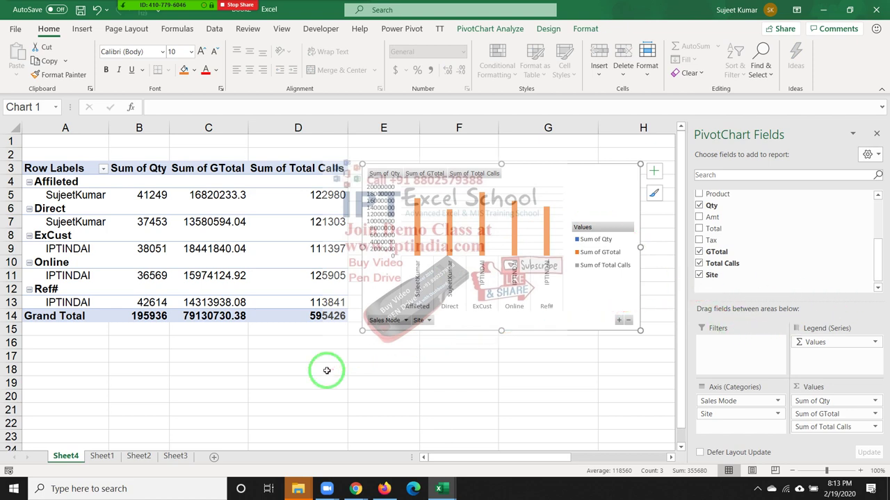
key("Delete")
- Open Zoom's participants list and the group chat from More
left_click(163, 276)
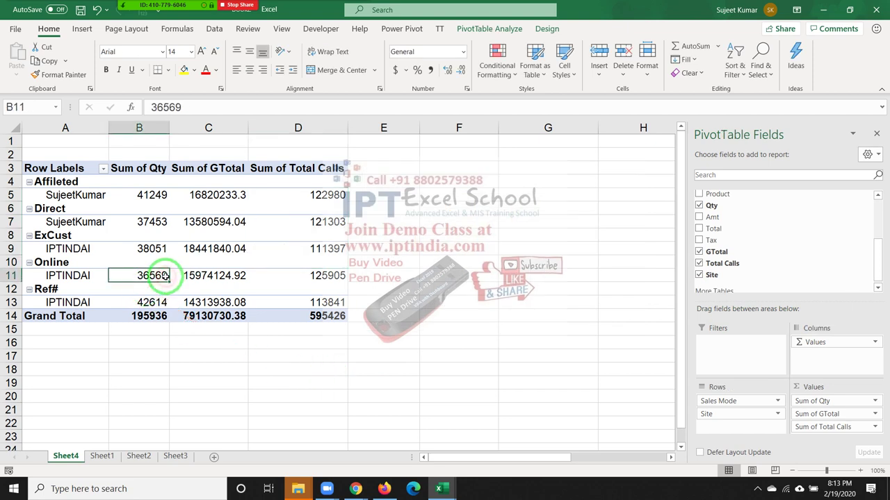
left_click(154, 6)
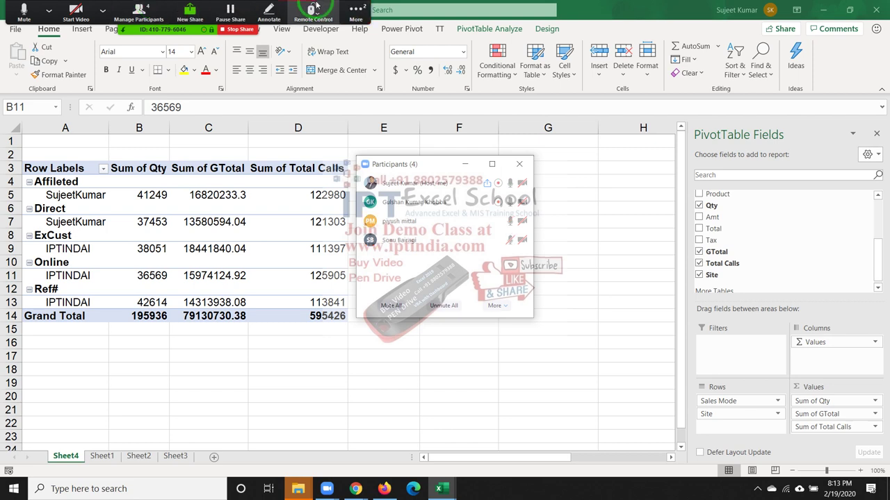
left_click(364, 9)
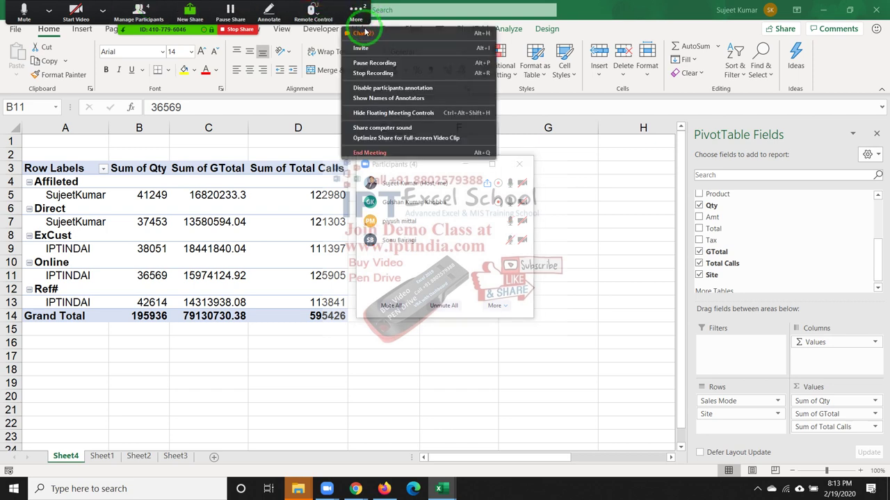
left_click(364, 34)
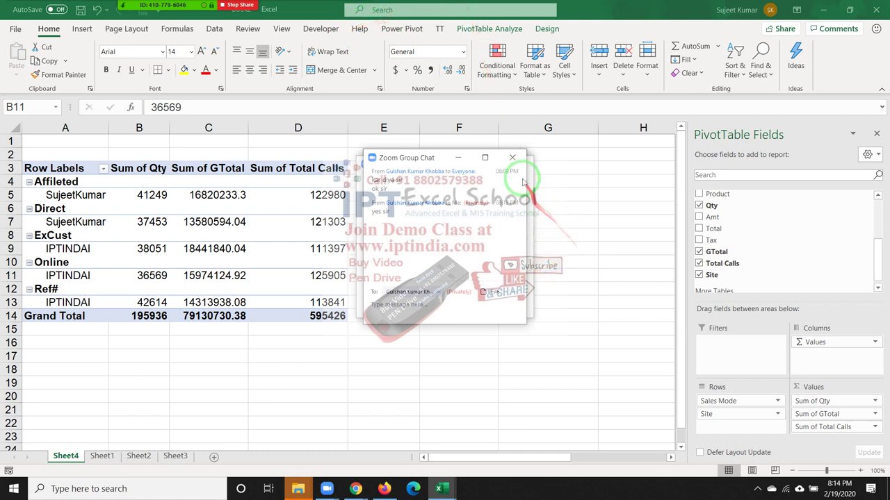
- Close the group chat and open the More actions for one participant
left_click(513, 158)
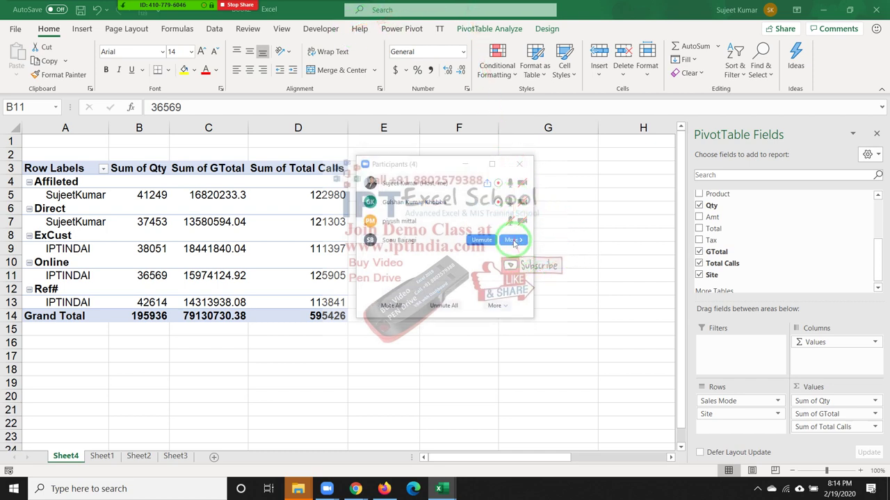
left_click(520, 226)
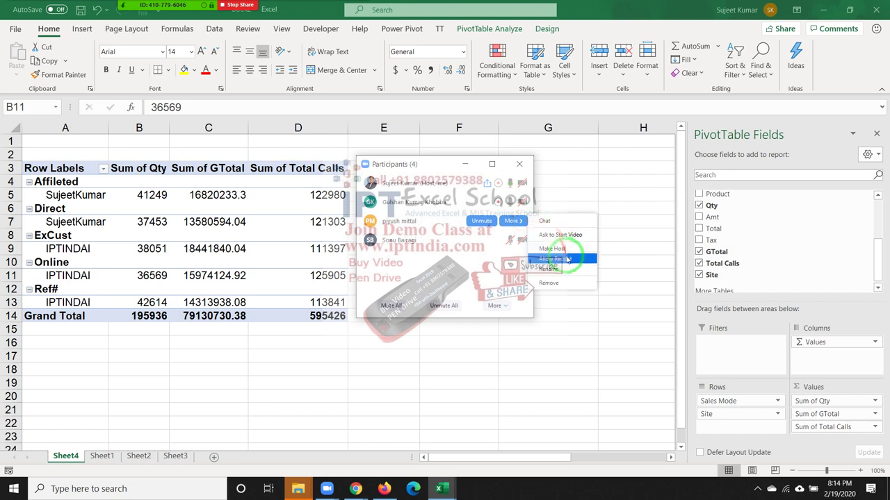
left_click(554, 242)
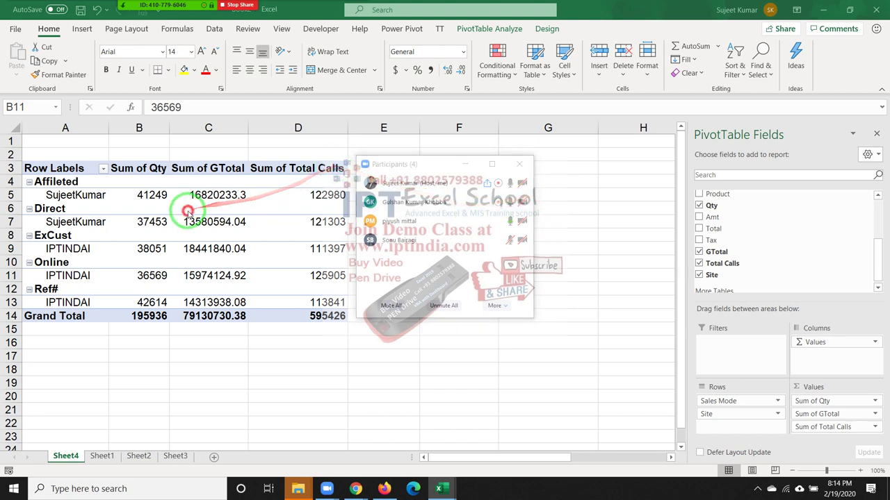
- Close Zoom's participants list and enable Classic PivotTable layout in PivotTable Options > Display
left_click(519, 164)
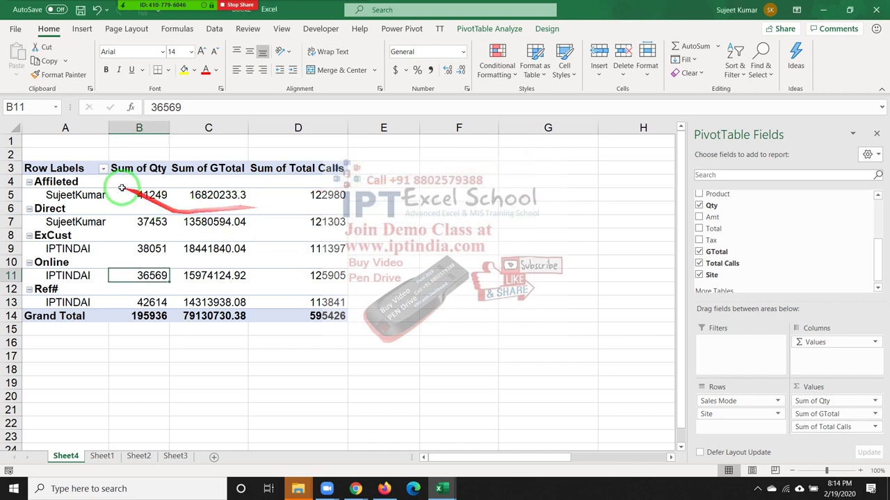
left_click(66, 128)
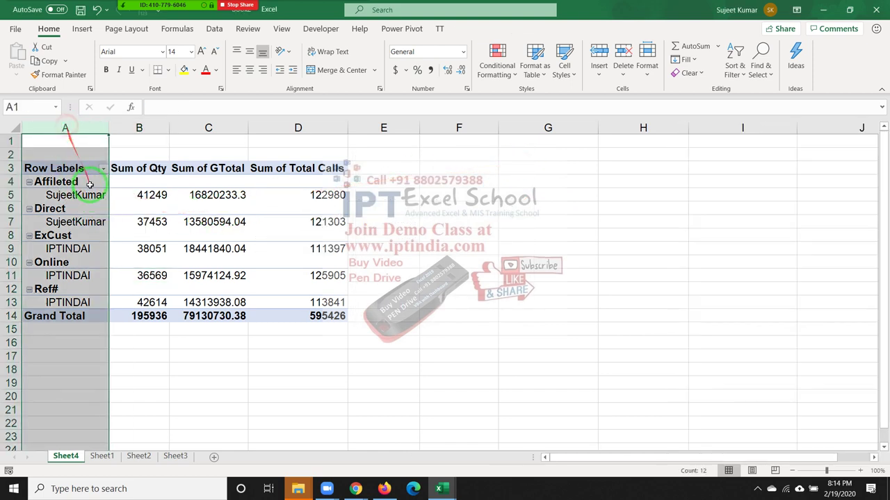
right_click(89, 191)
left_click(76, 192)
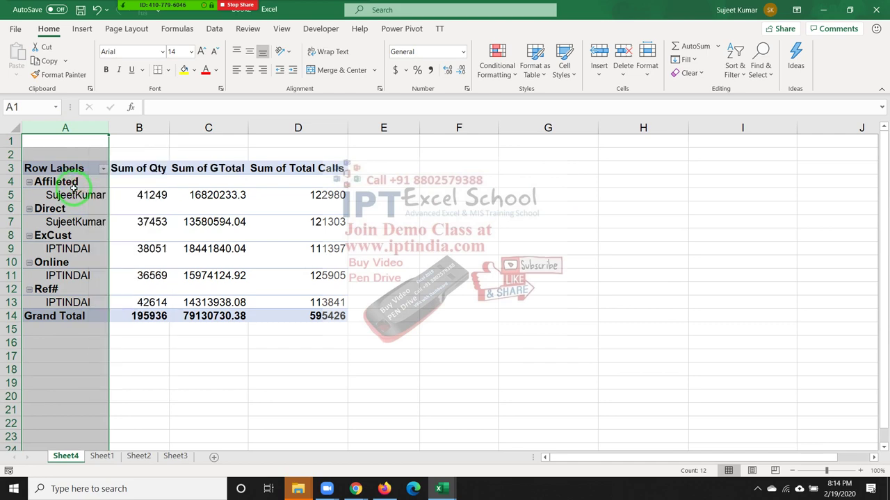
left_click(73, 189)
right_click(74, 190)
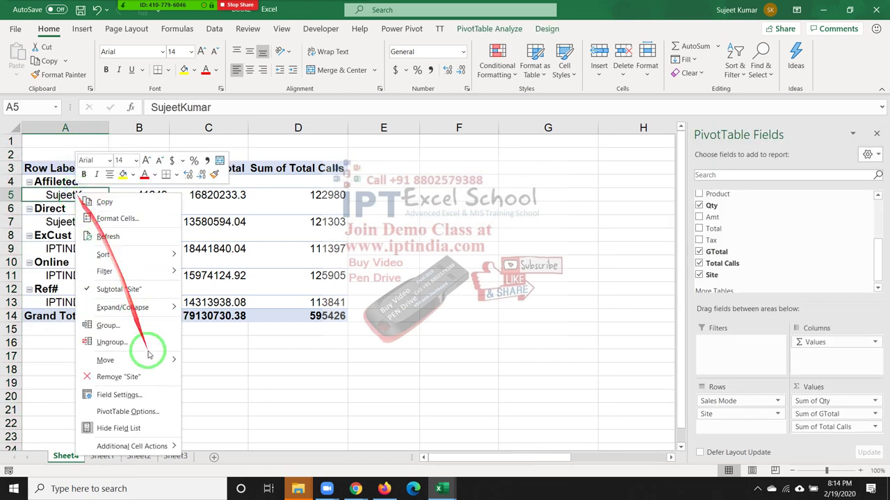
left_click(148, 412)
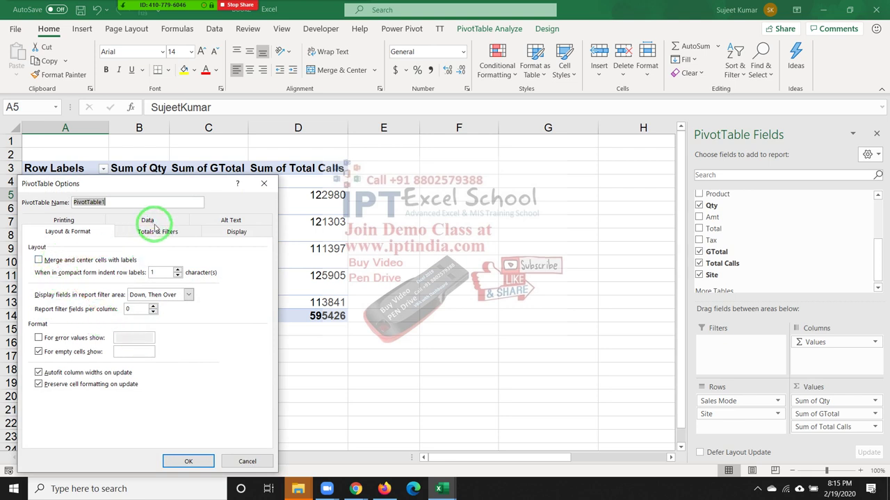
left_click(235, 231)
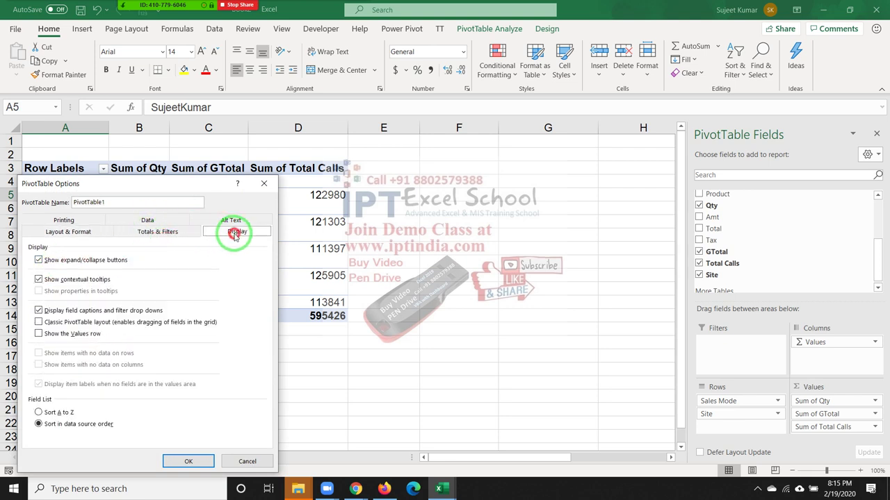
left_click(57, 324)
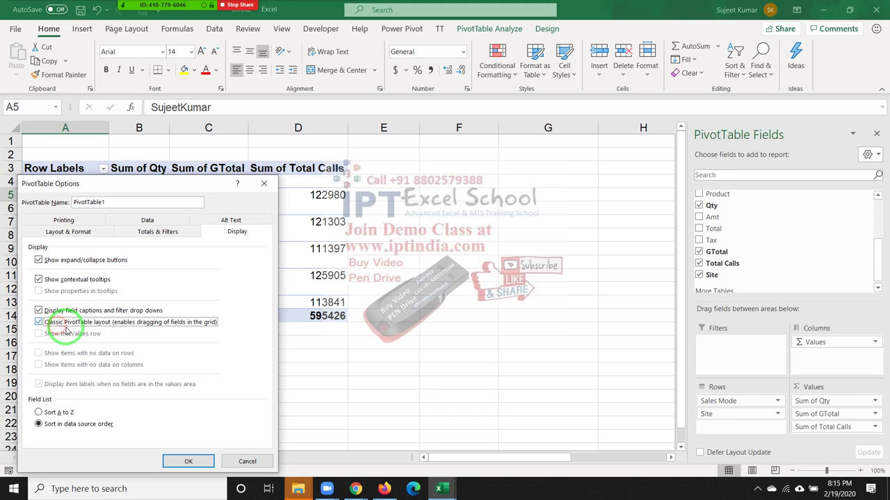
left_click(186, 463)
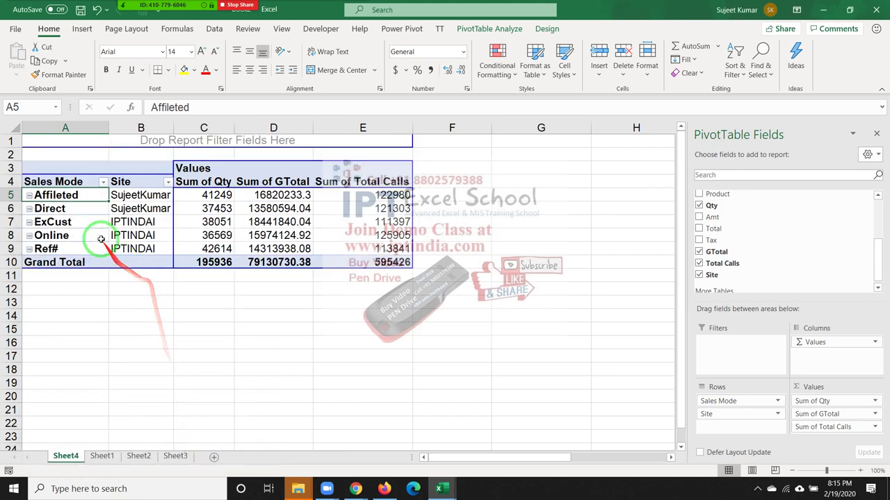
- Select the first Site entries, the Direct quantity and the Grand Total values in the pivot
left_click_drag(129, 197, 135, 222)
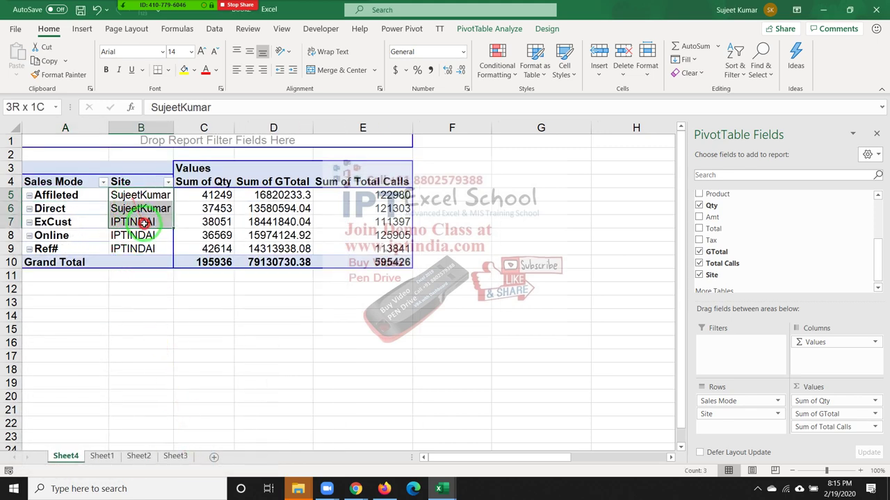
left_click(232, 210)
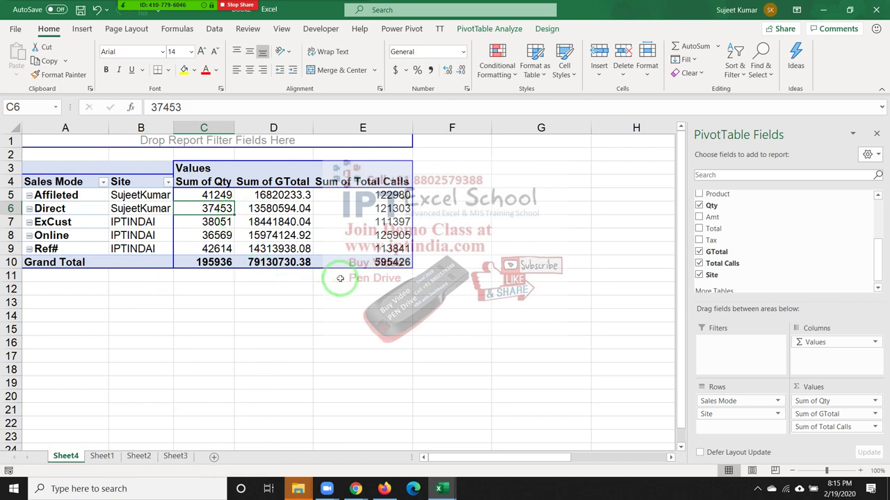
left_click_drag(230, 266, 373, 254)
left_click(352, 260)
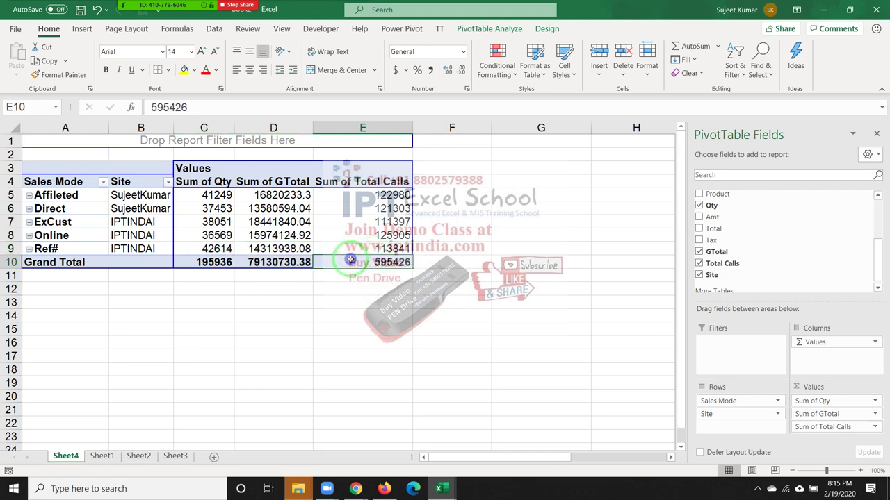
- Uncheck grand totals for rows and columns on the Totals & Filters tab of PivotTable Options
right_click(350, 260)
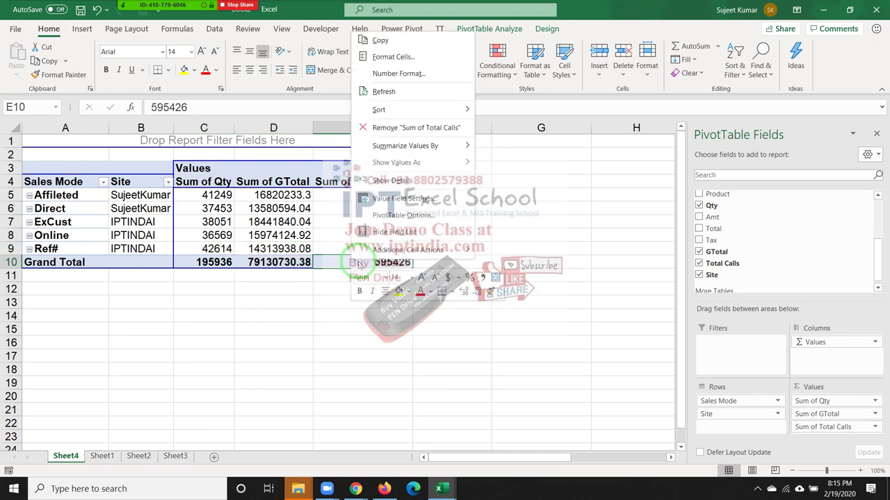
left_click(394, 215)
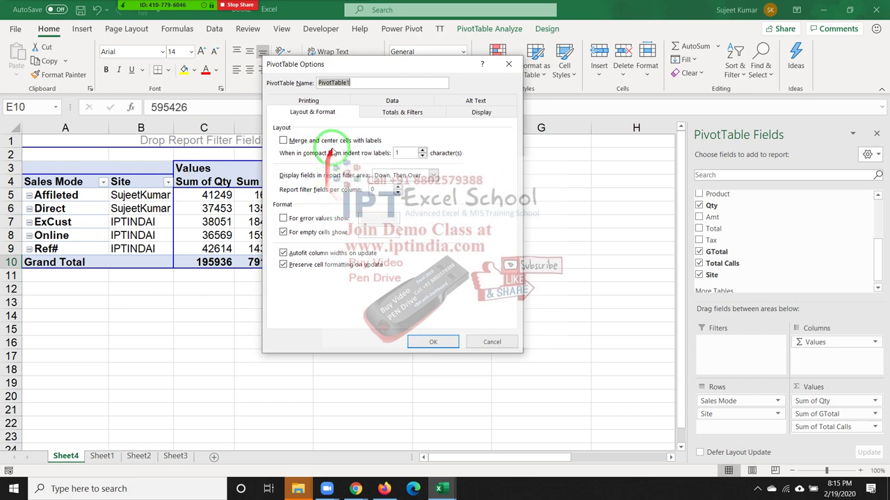
left_click(389, 113)
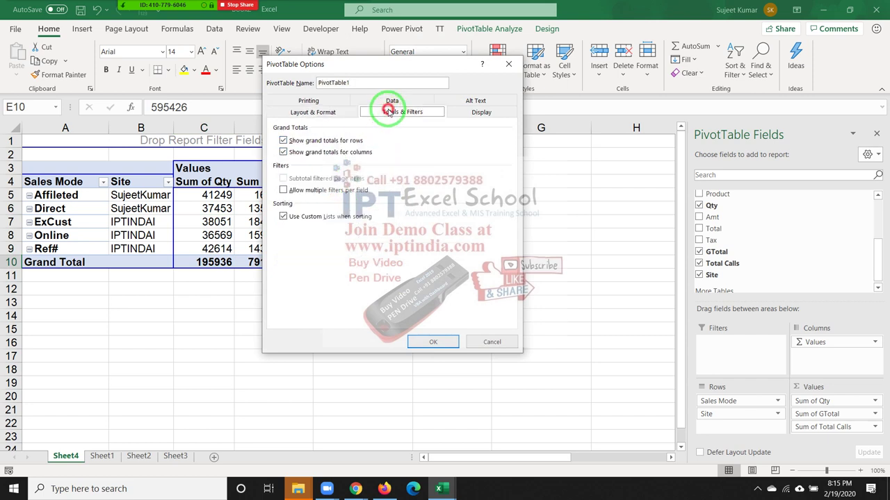
left_click(296, 141)
left_click(299, 152)
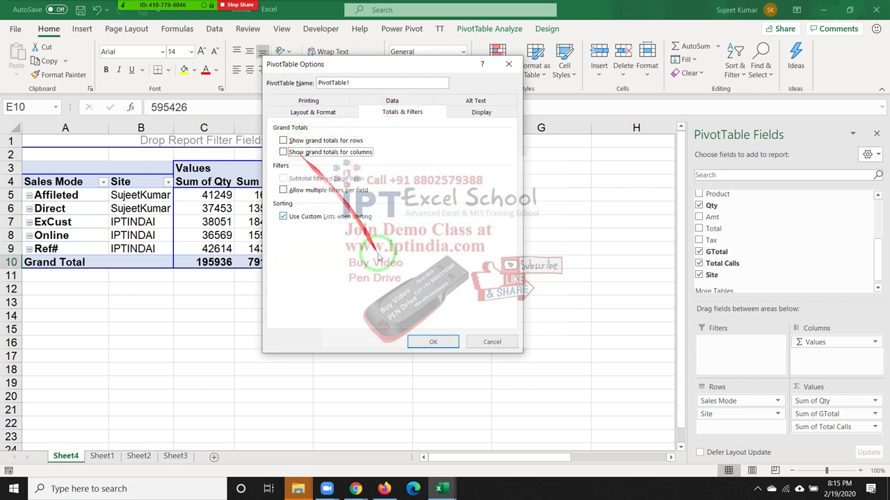
left_click(432, 341)
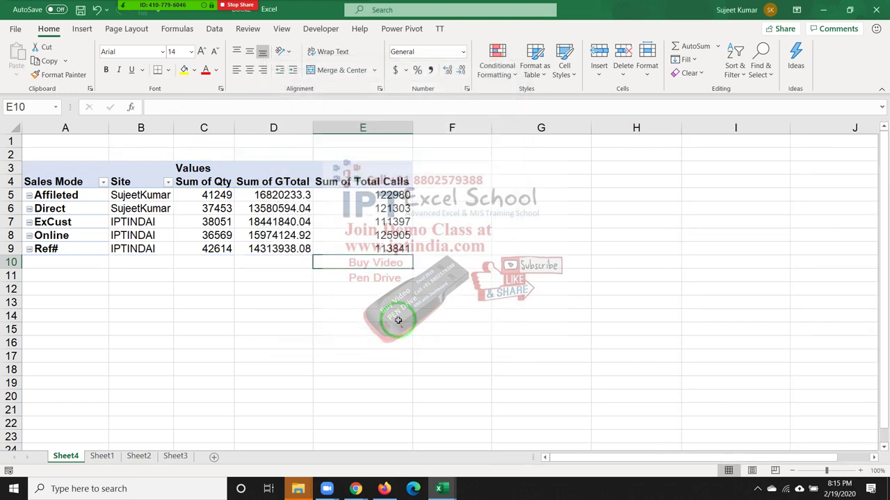
left_click(271, 250)
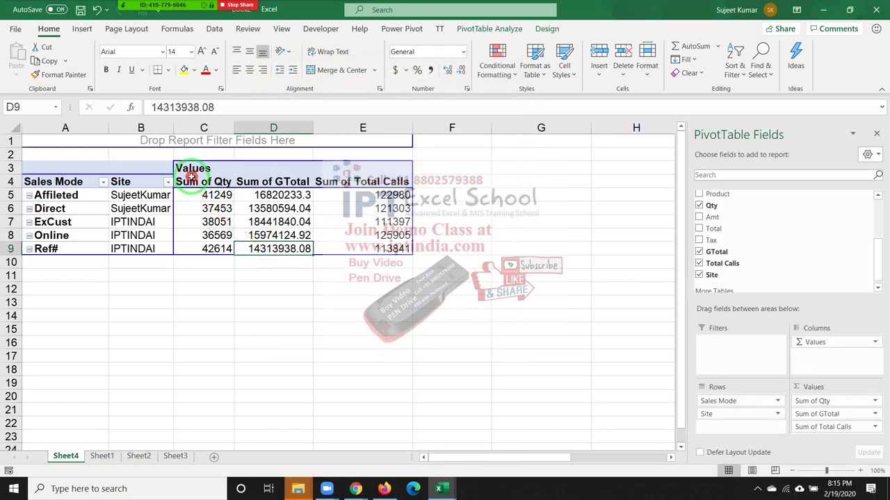
- Insert a new PivotTable from Sheet1's raw data on a new worksheet, Sheet5
left_click_drag(203, 181, 383, 186)
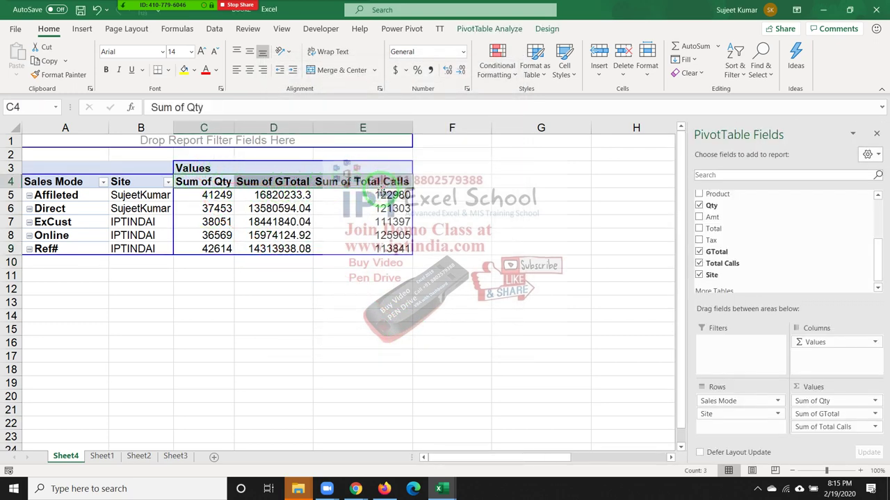
left_click(102, 457)
left_click(82, 28)
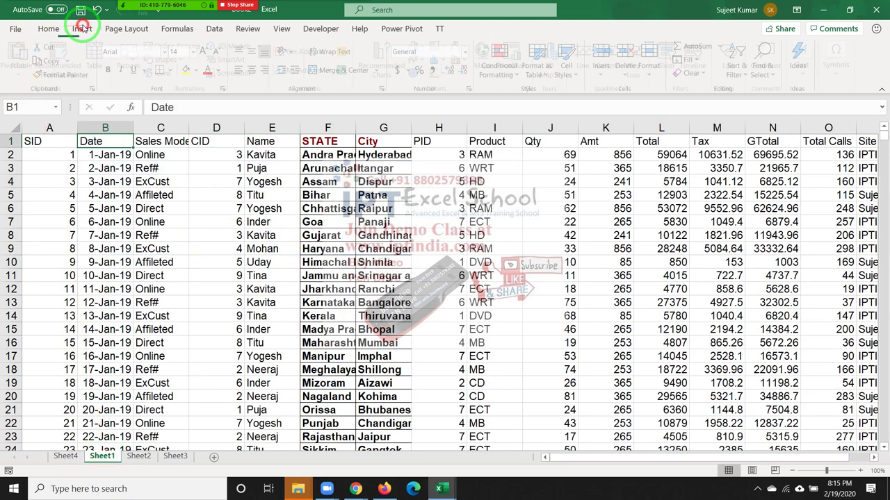
left_click(21, 55)
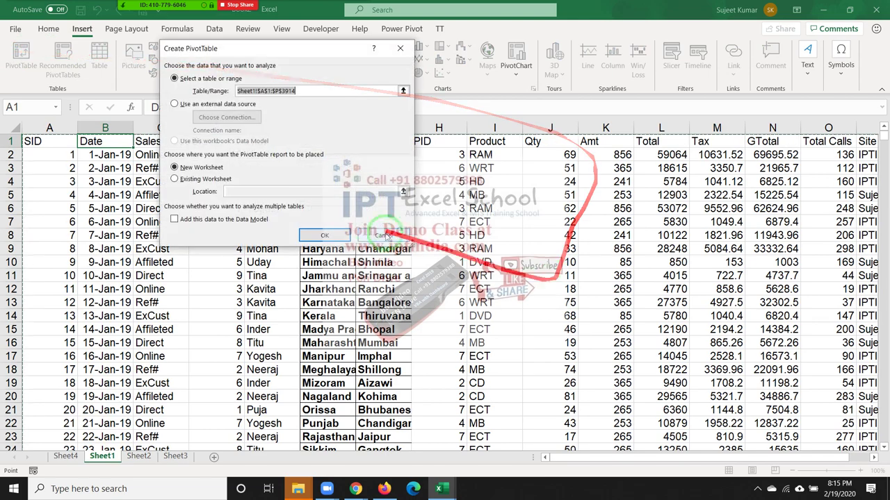
left_click(324, 235)
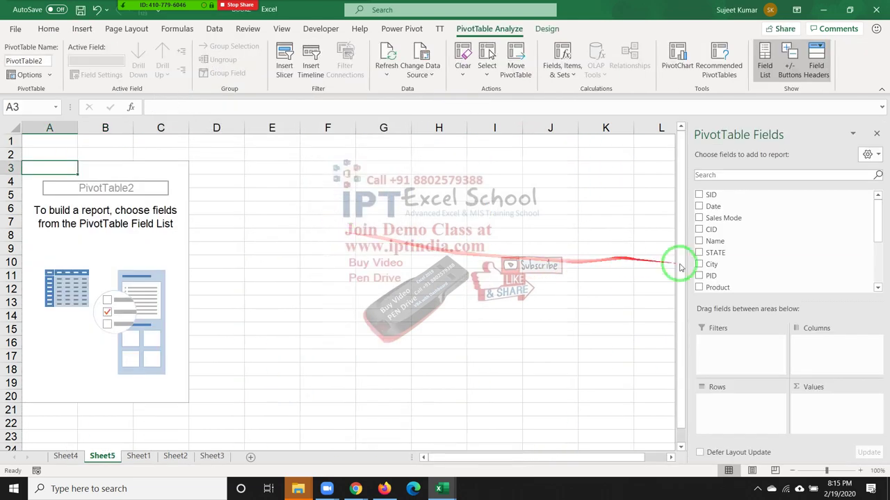
- Add Name and Product to Rows and GTotal to Values
mouse_move(715, 241)
left_mouse_down()
mouse_move(741, 360)
mouse_move(735, 399)
left_mouse_up()
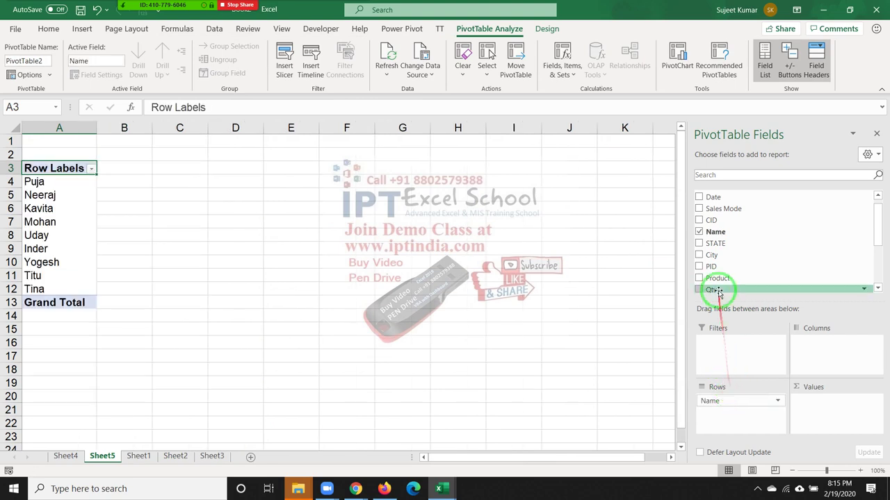
scroll(718, 291, "down", 2)
mouse_move(717, 278)
left_mouse_down()
mouse_move(739, 359)
mouse_move(729, 414)
left_mouse_up()
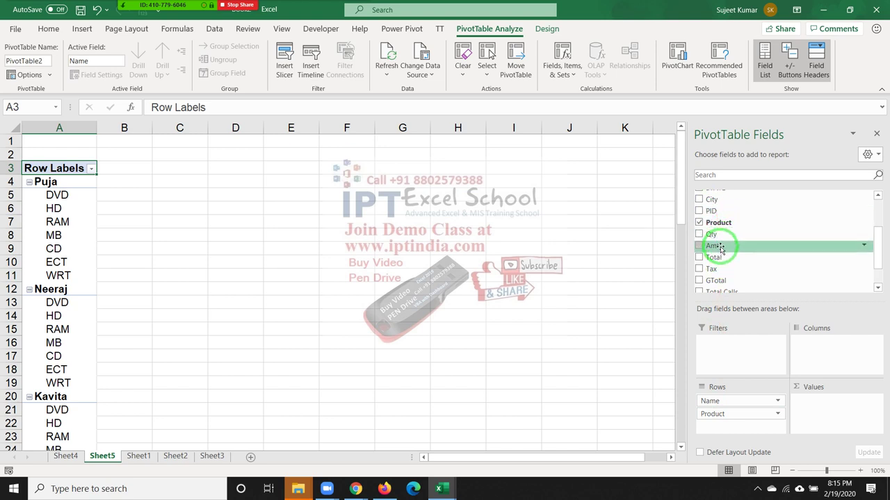
left_click_drag(721, 281, 817, 403)
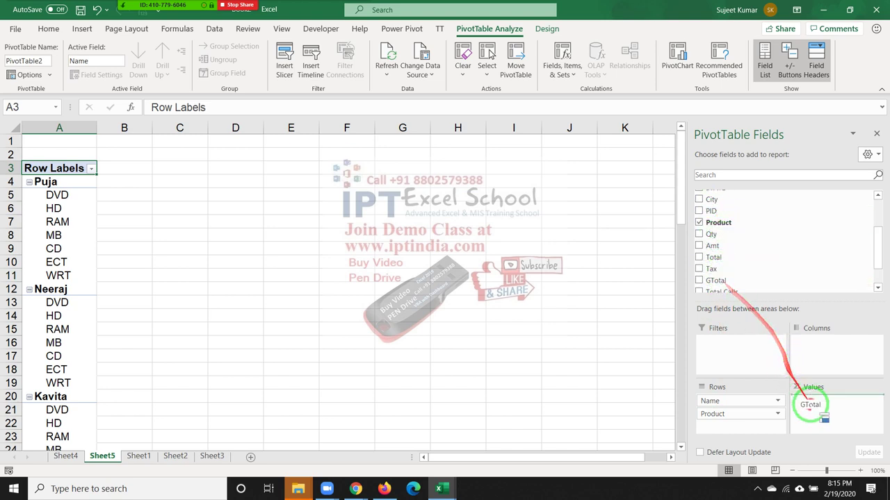
scroll(240, 322, "down", 7)
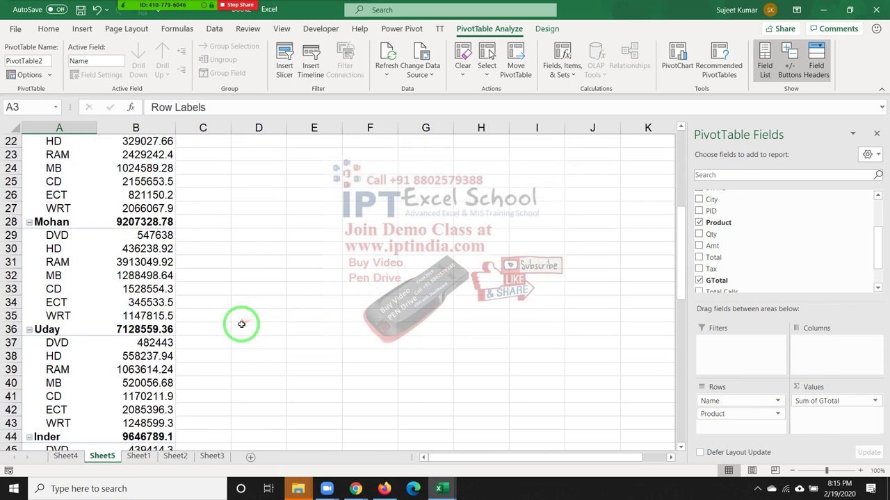
scroll(240, 322, "up", 7)
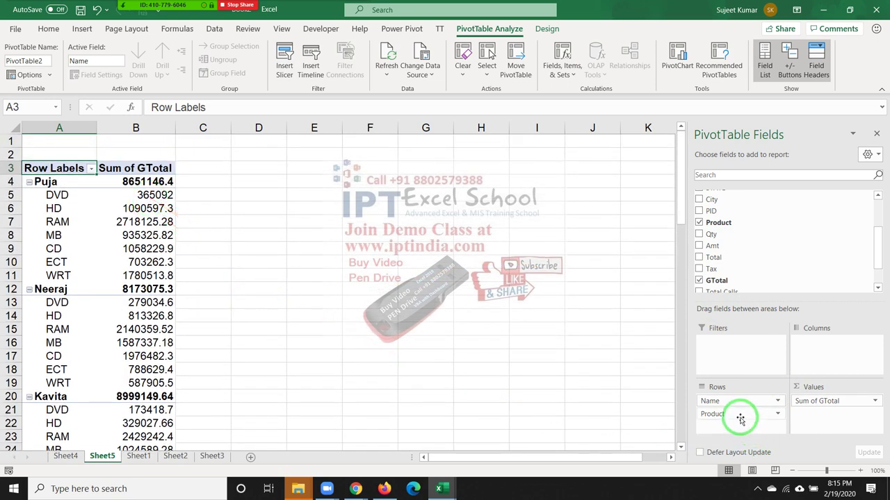
- Move Product to the report filter and sort names by Sum of GTotal, smallest first
left_click_drag(739, 415, 729, 341)
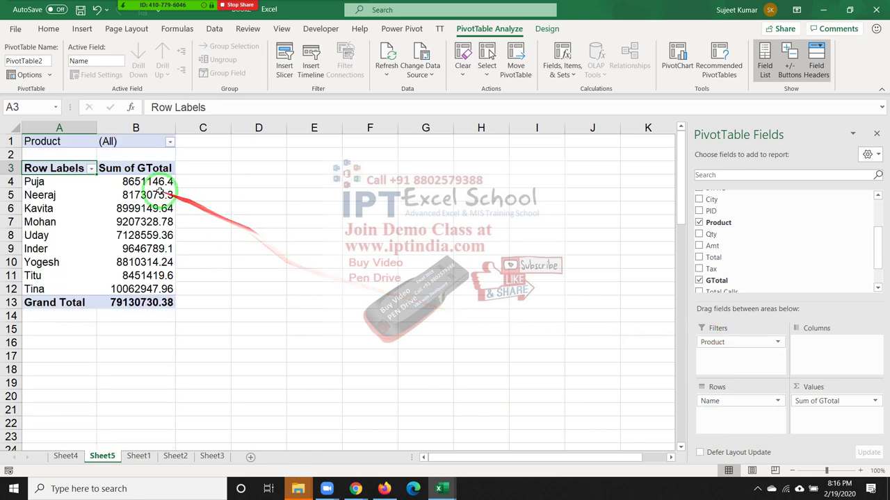
right_click(161, 195)
mouse_move(208, 269)
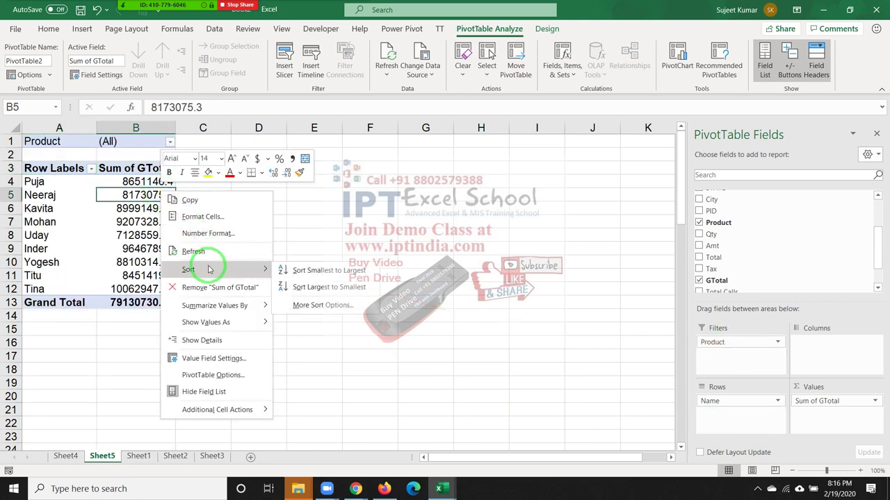
left_click(304, 275)
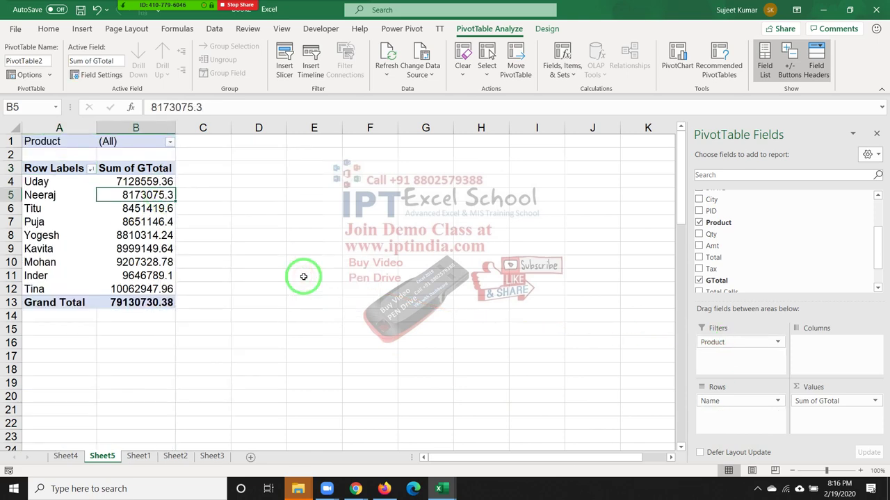
mouse_move(63, 181)
left_mouse_down()
mouse_move(64, 273)
mouse_move(153, 255)
left_mouse_up()
left_click(154, 255)
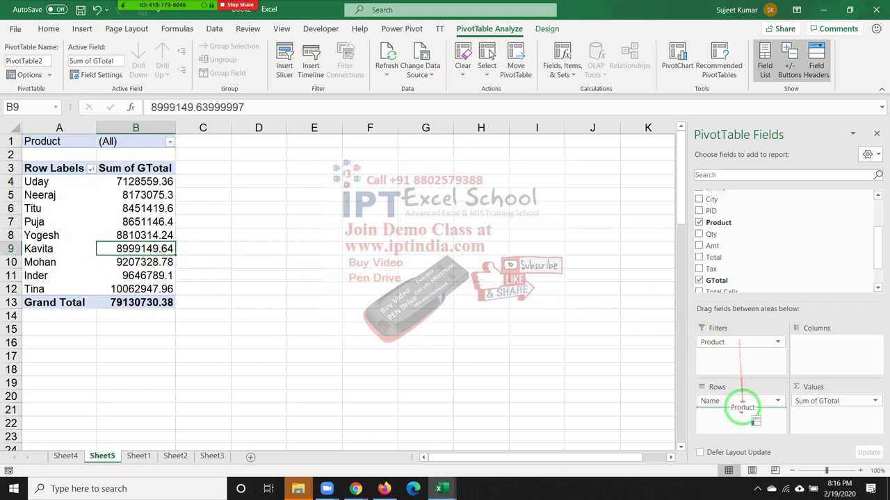
- Return Product to Rows under Name and re-sort names by total, ending largest first
left_click_drag(738, 340, 738, 409)
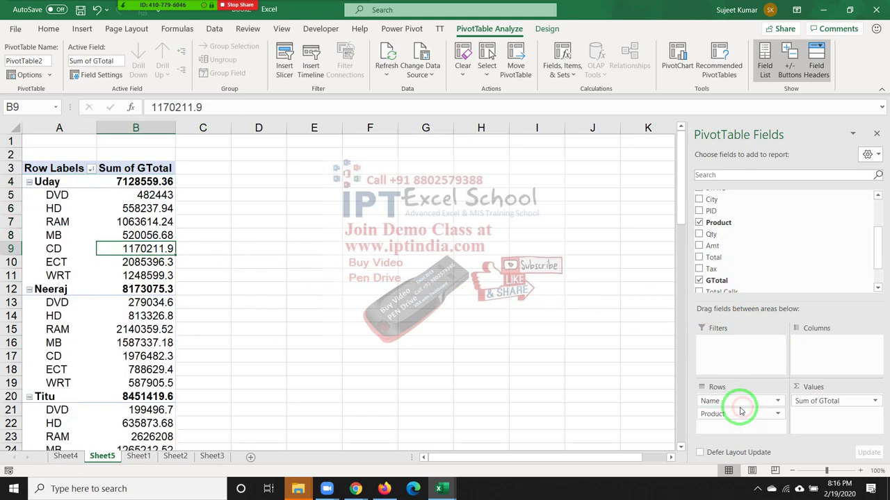
left_click(144, 184)
right_click(147, 184)
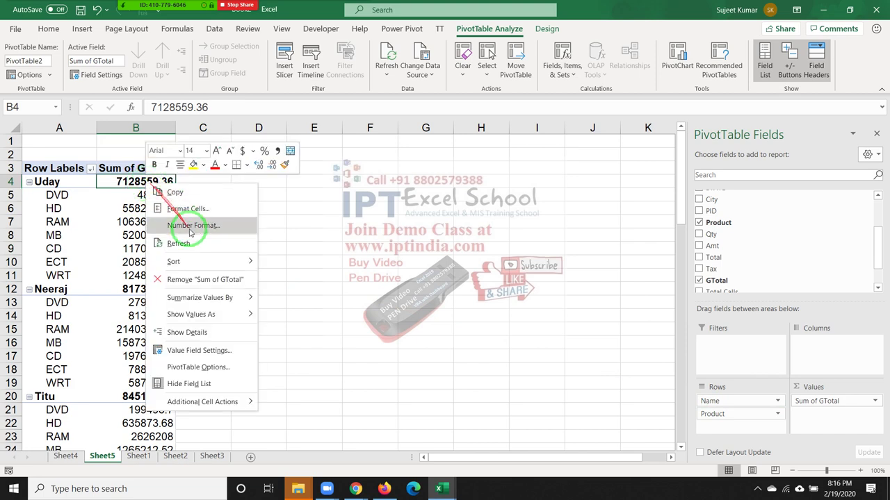
mouse_move(200, 263)
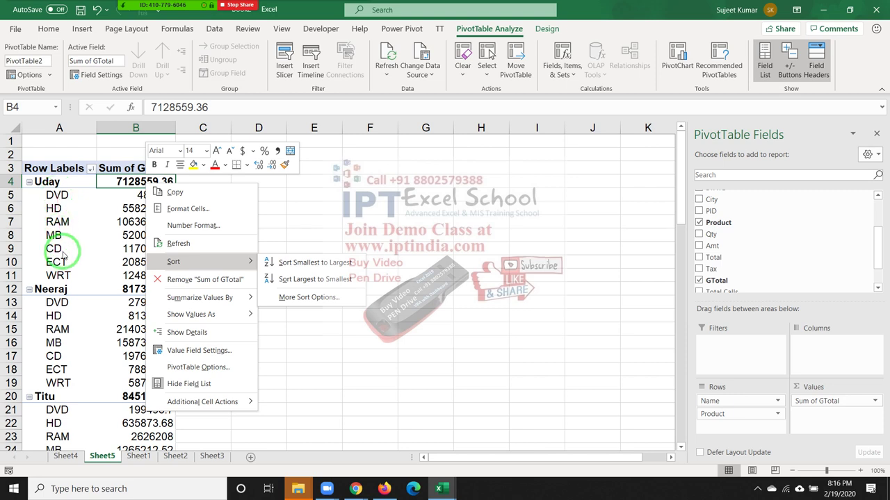
left_click(312, 264)
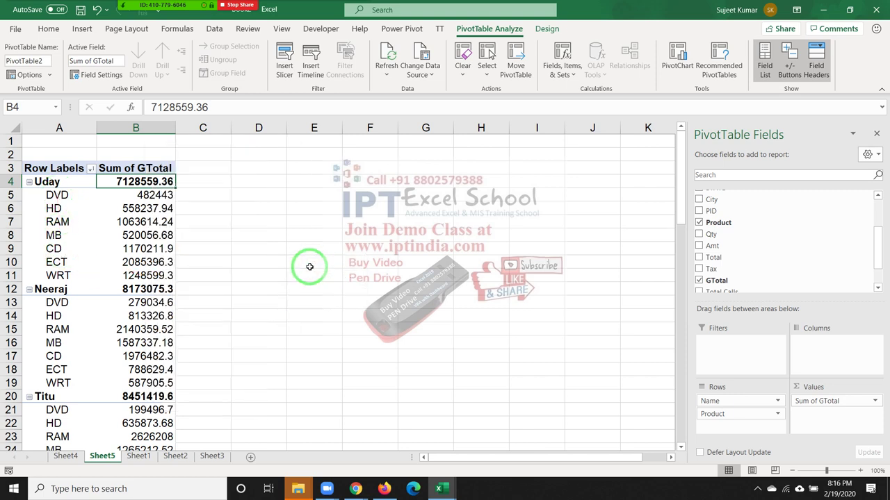
right_click(152, 181)
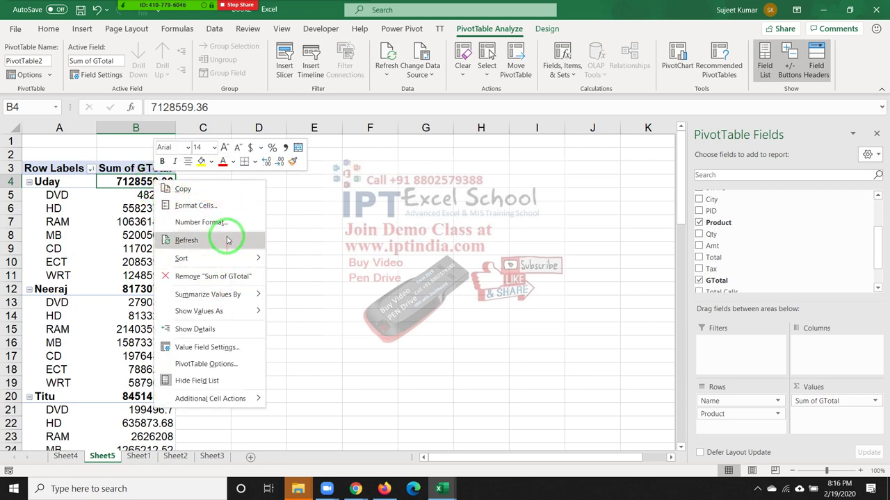
mouse_move(253, 259)
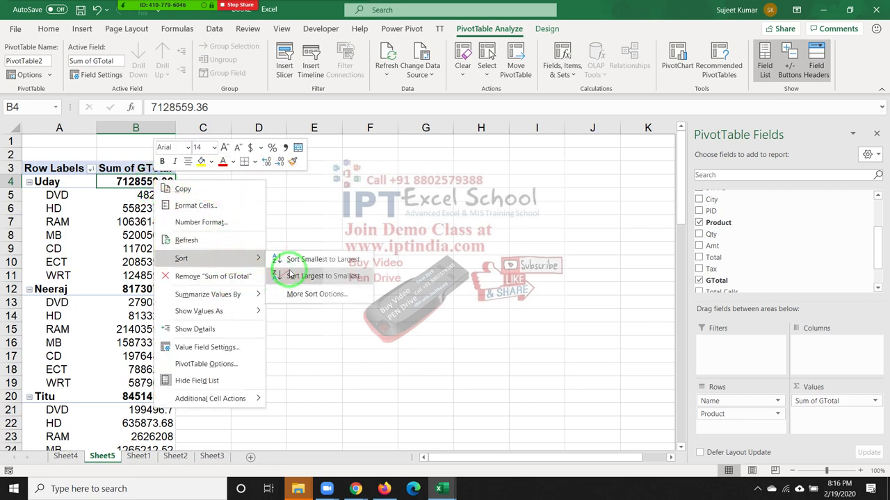
left_click(293, 276)
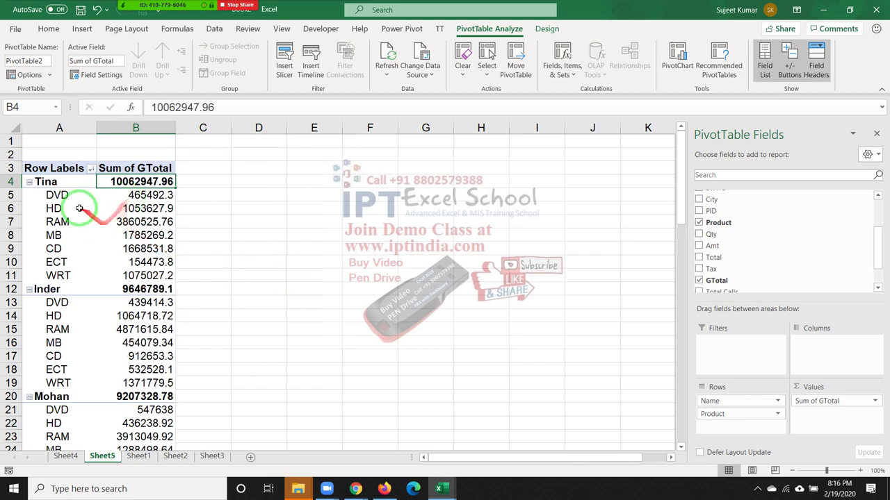
- Sort the products within each name by Sum of GTotal, smallest to largest
left_click_drag(66, 198, 123, 198)
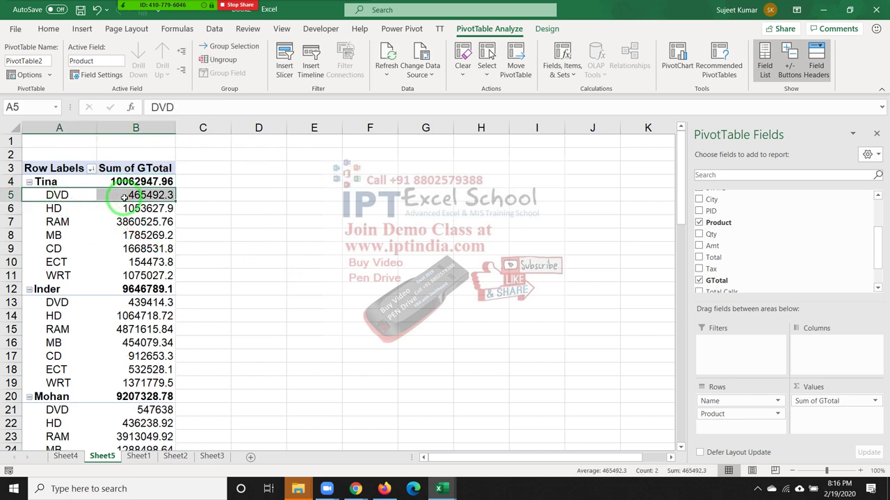
left_click(84, 185)
left_click_drag(84, 193, 61, 282)
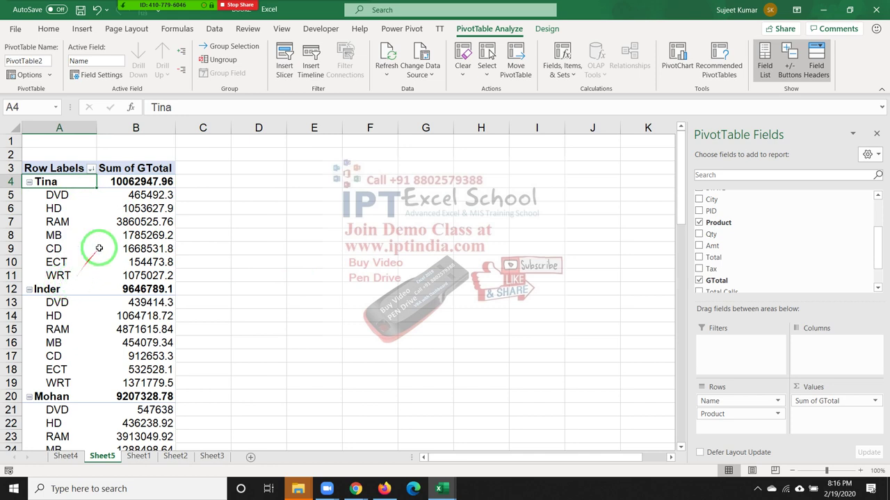
left_click(142, 197)
right_click(146, 199)
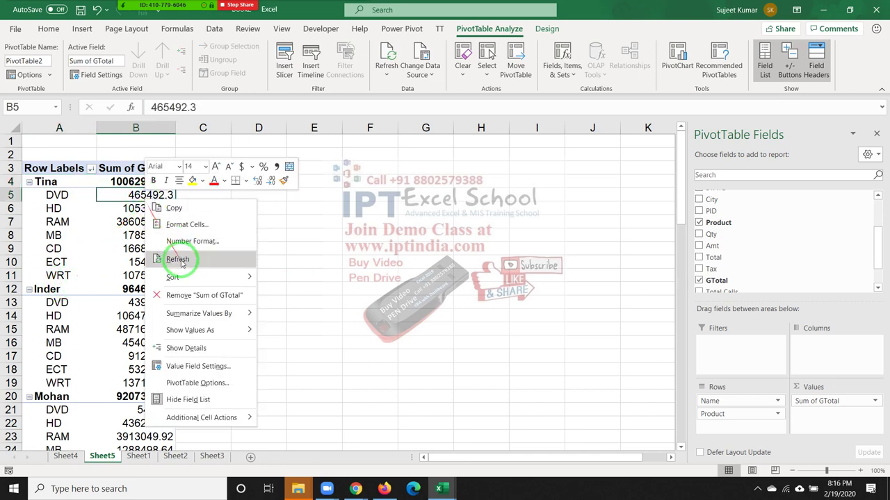
mouse_move(178, 278)
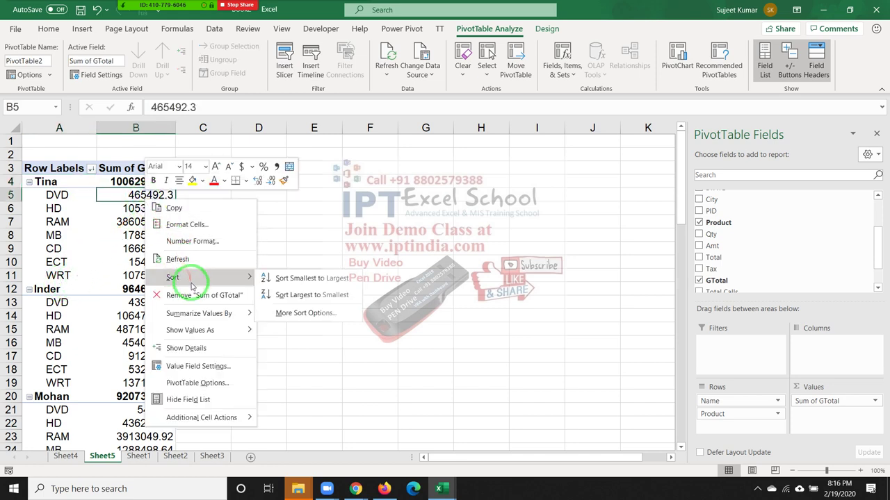
left_click(281, 283)
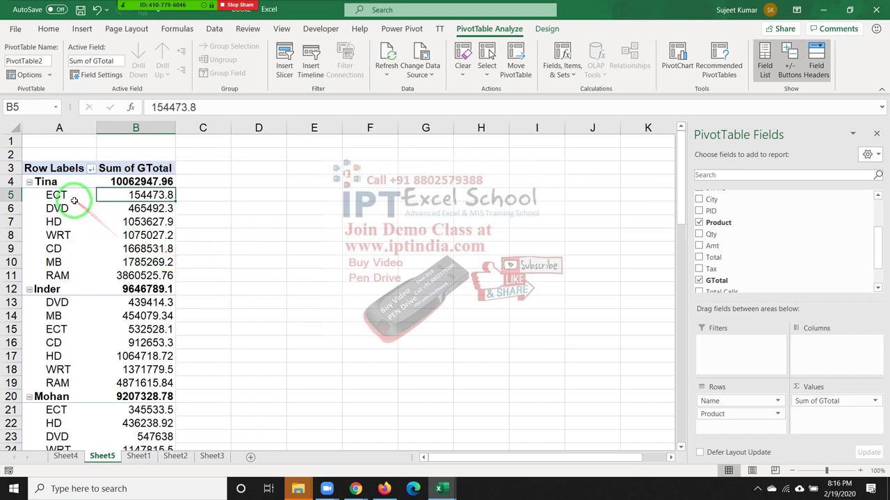
left_click_drag(72, 195, 59, 369)
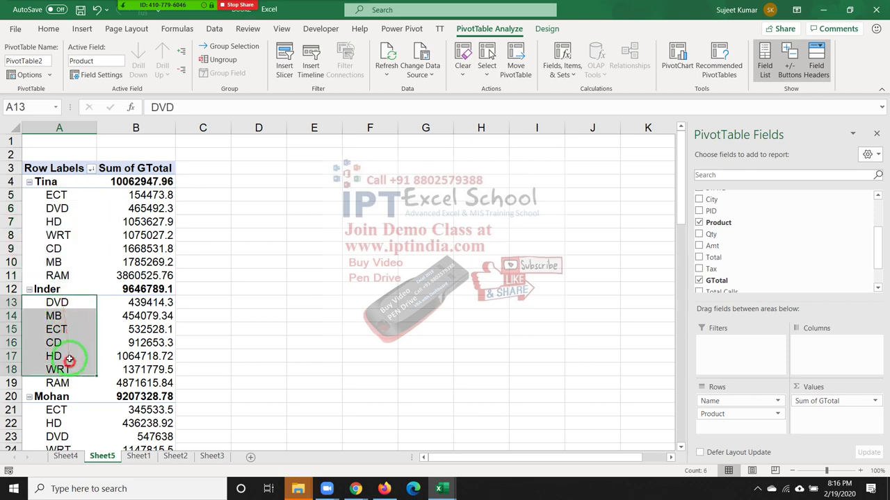
left_click(44, 181)
- Scroll through the Name groups, selecting product ranges such as WRT to MB to compare order
scroll(73, 250, "down", 3)
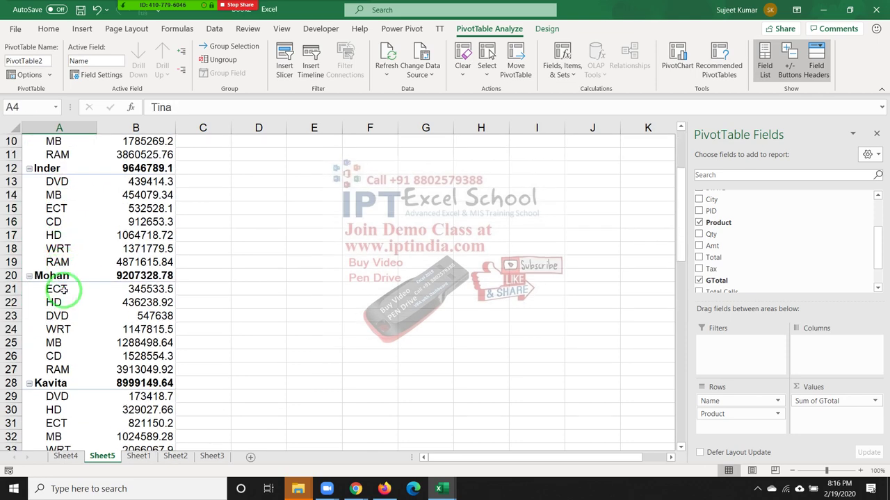
left_click_drag(69, 289, 72, 340)
scroll(72, 340, "down", 3)
left_click_drag(69, 289, 73, 345)
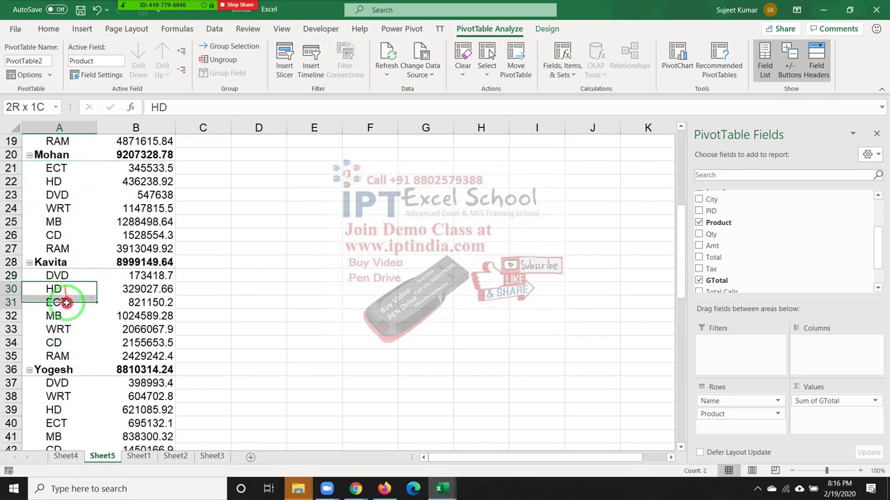
scroll(72, 346, "down", 2)
left_click_drag(68, 314, 72, 358)
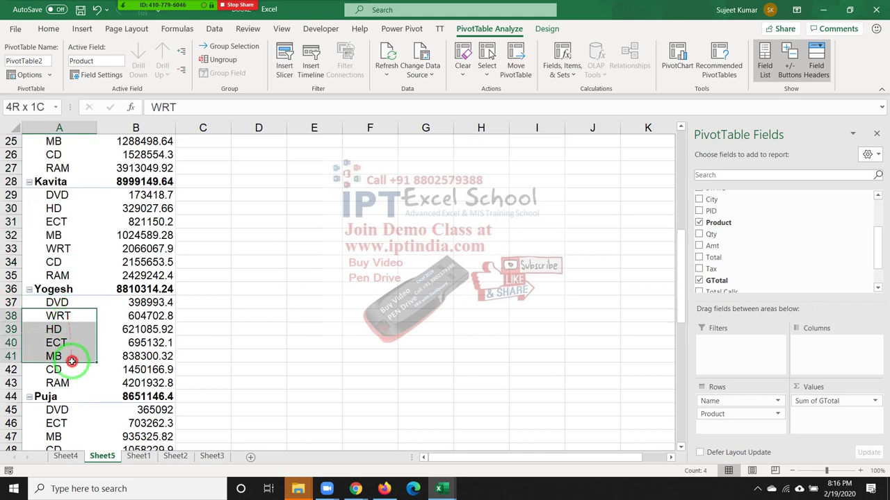
scroll(71, 359, "down", 1)
scroll(72, 358, "down", 2)
left_click_drag(56, 316, 61, 347)
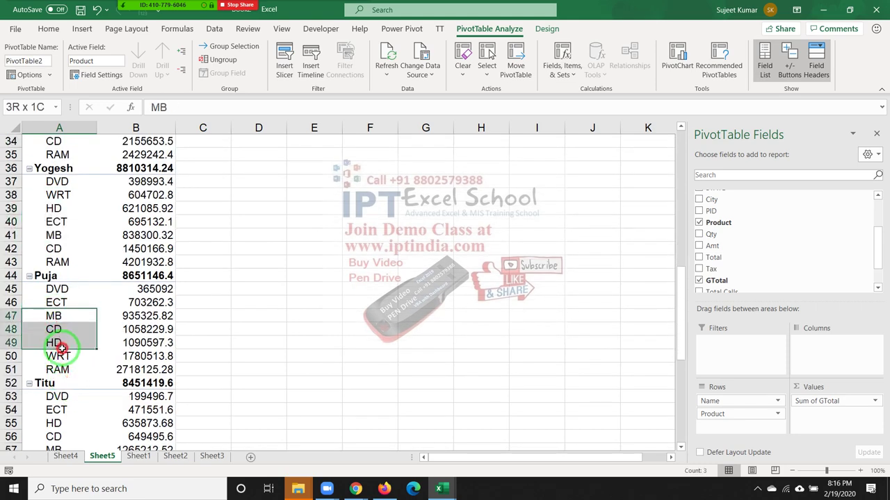
scroll(119, 306, "up", 1)
scroll(122, 304, "up", 5)
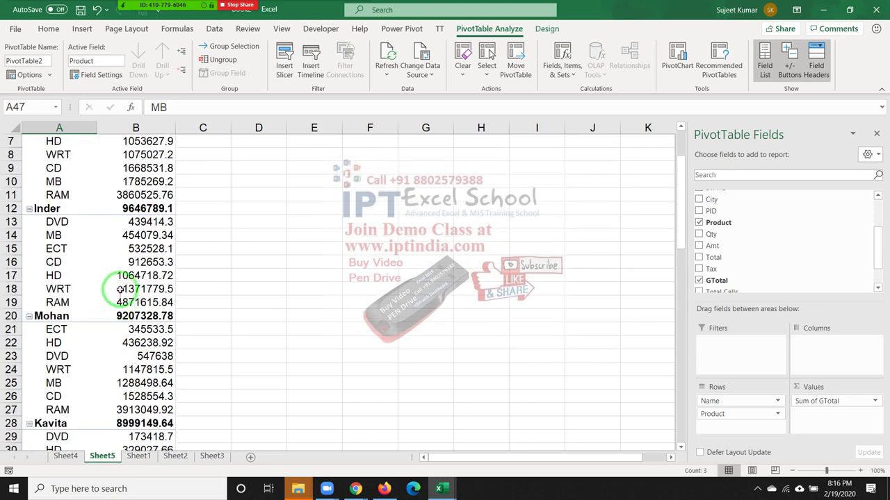
scroll(116, 268, "up", 2)
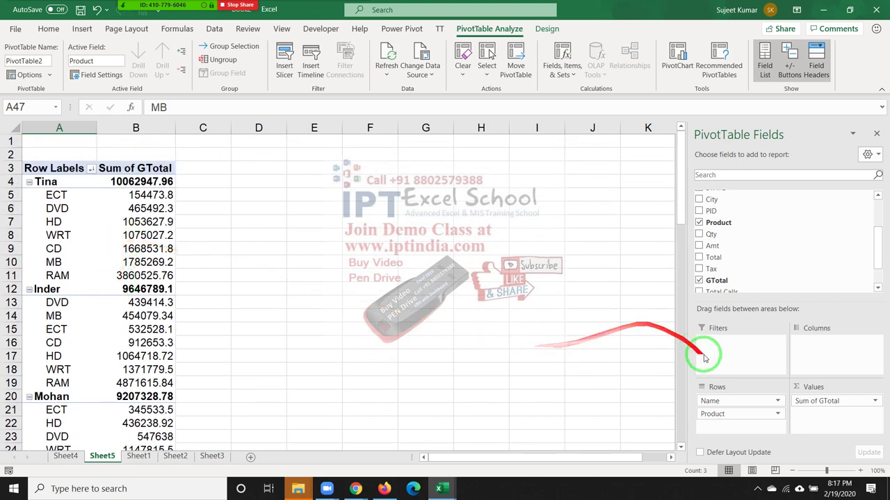
scroll(739, 288, "down", 1)
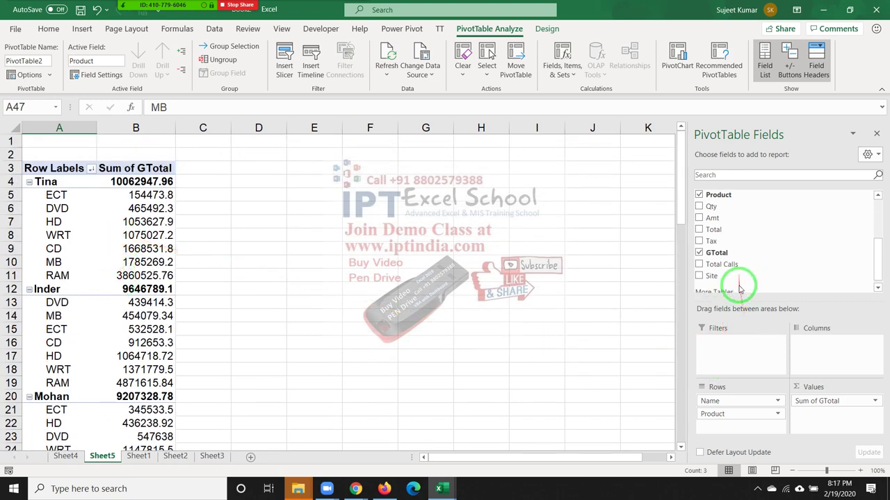
scroll(737, 285, "up", 3)
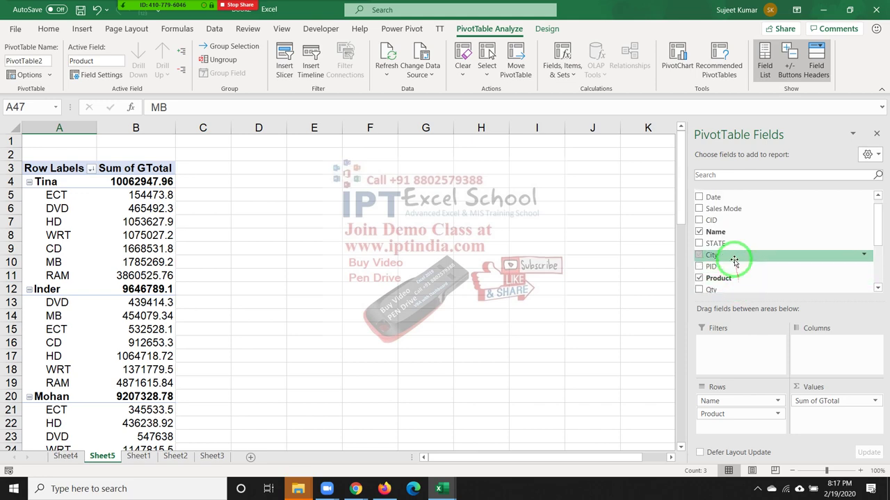
- Add Sales Mode to Columns and sort its headers Z to A: Ref#, Online, ExCust, Direct, Affileted
left_click_drag(731, 210, 810, 342)
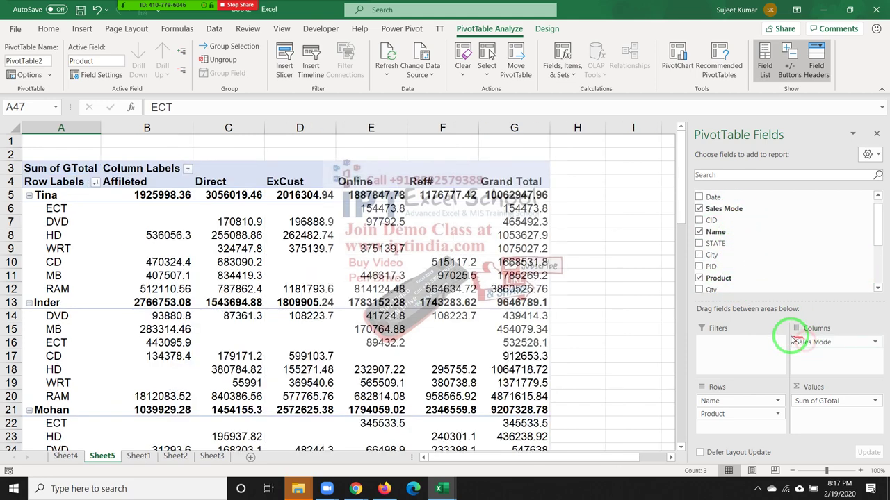
left_click(141, 180)
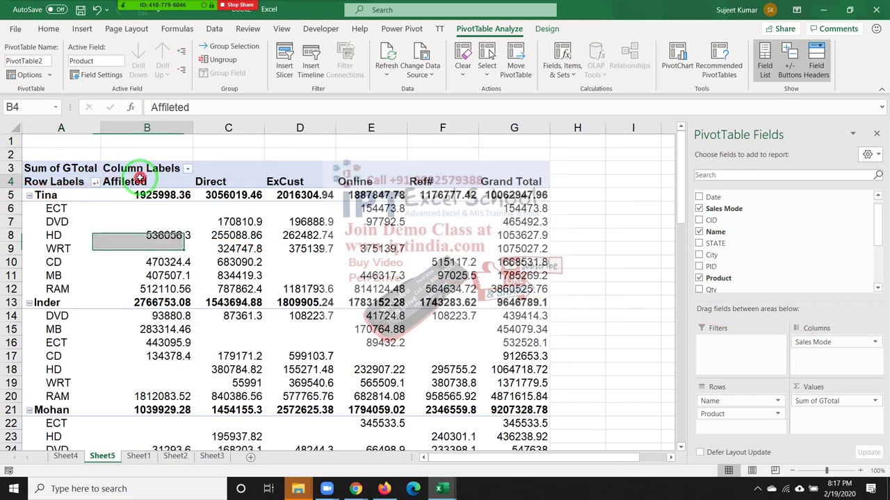
right_click(141, 180)
mouse_move(209, 242)
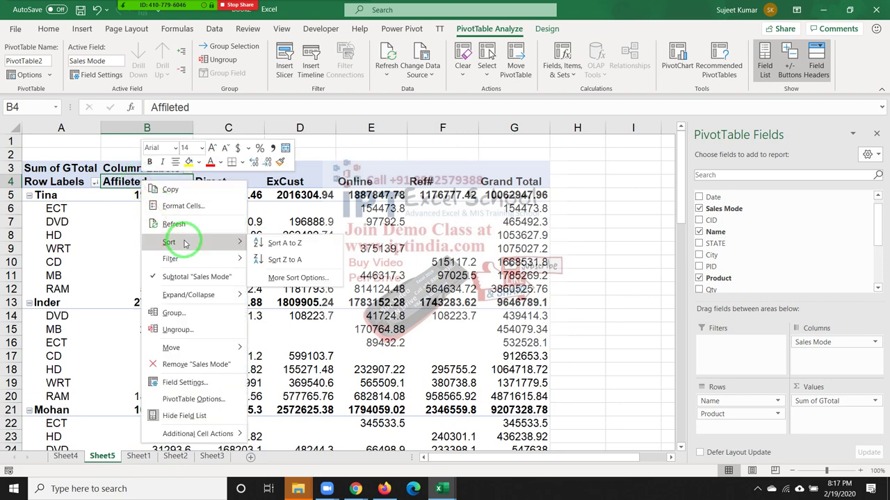
left_click(278, 243)
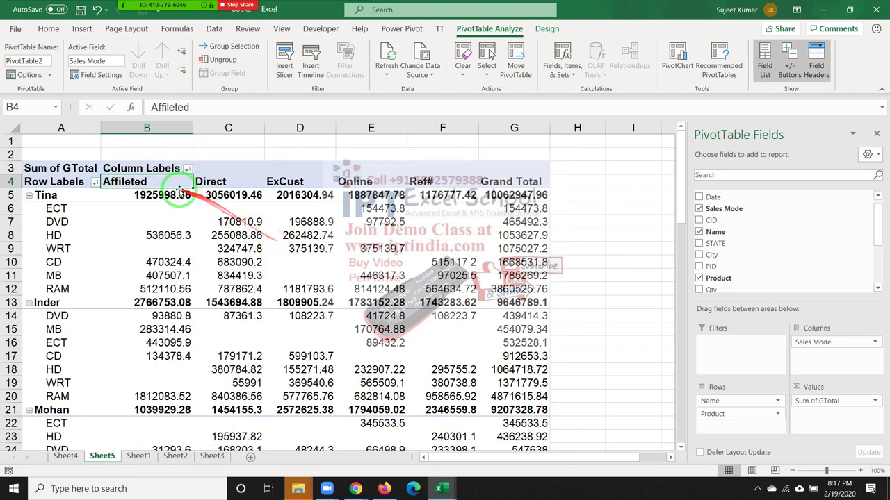
right_click(158, 183)
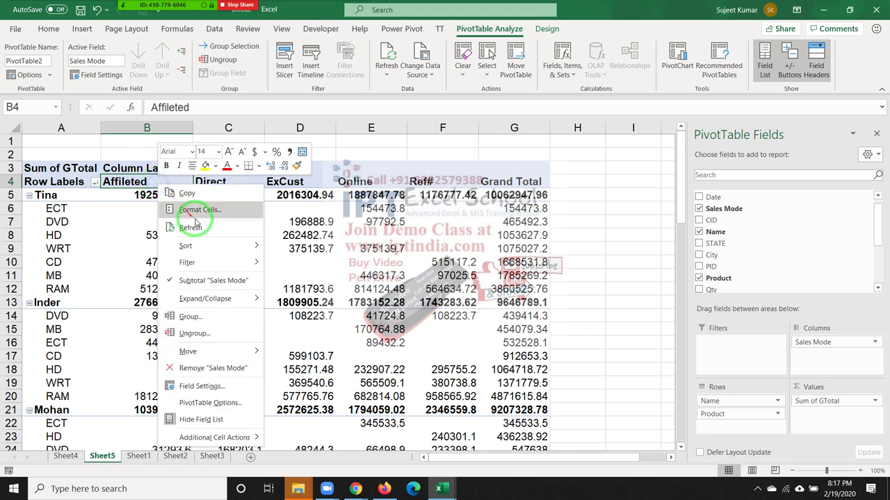
mouse_move(262, 249)
left_click(292, 263)
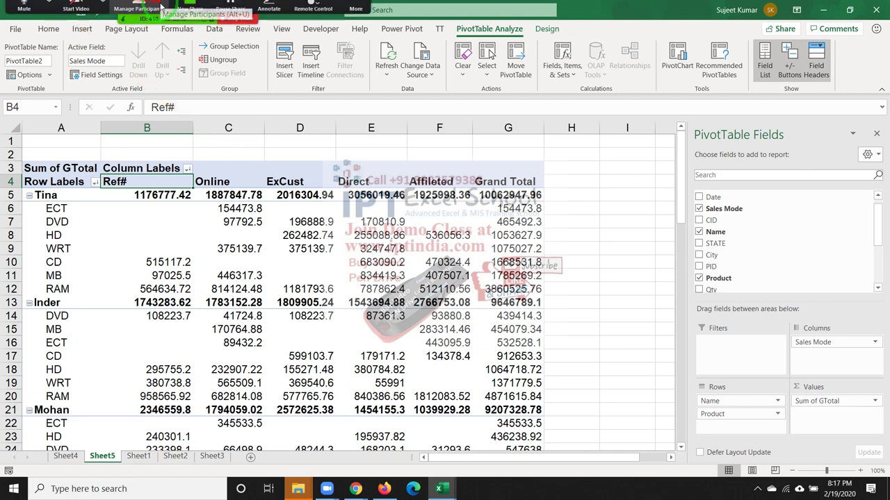
- Open Zoom's participants list and a participant's More actions menu
left_click(139, 10)
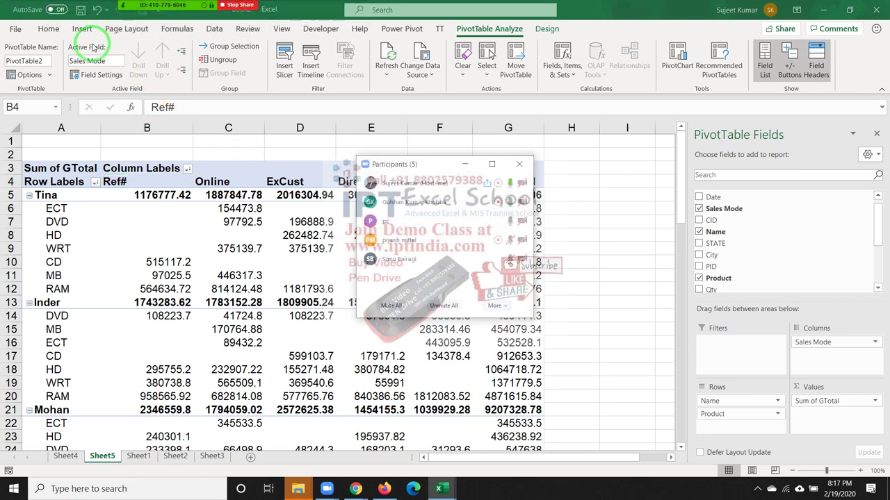
left_click(514, 225)
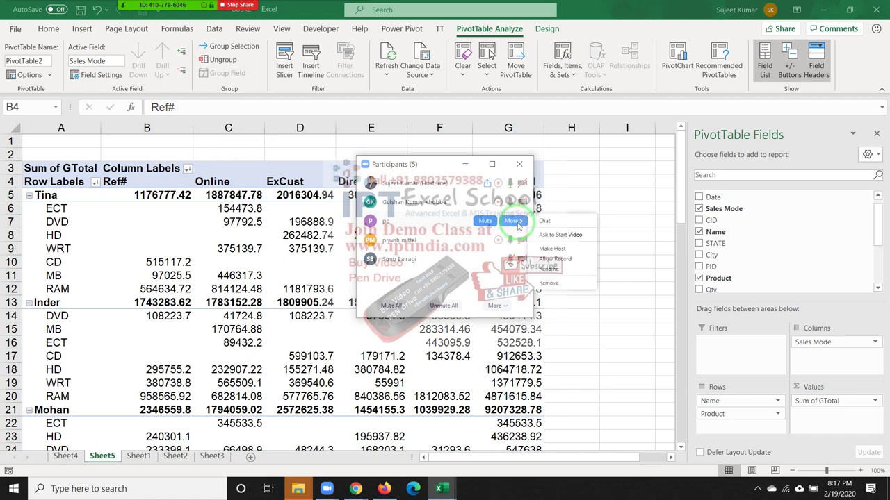
left_click(530, 263)
left_click(436, 283)
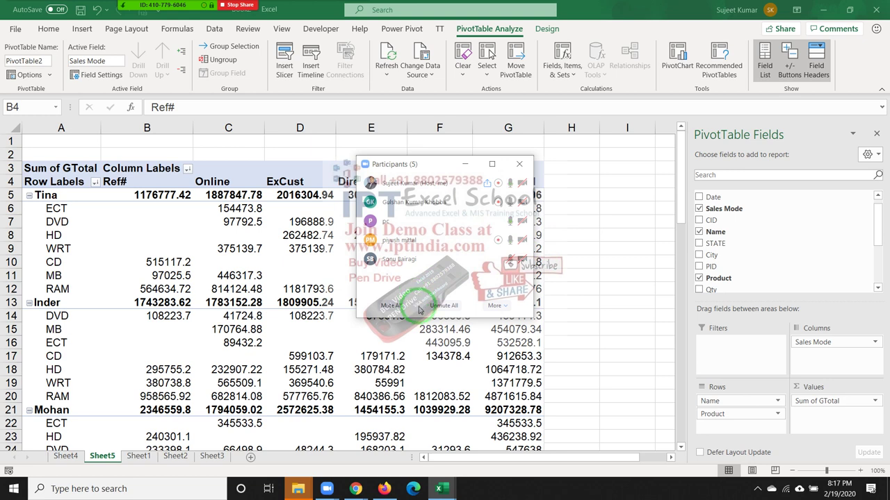
- Rename the participant with a new screen name, then close the participants list
left_click(512, 221)
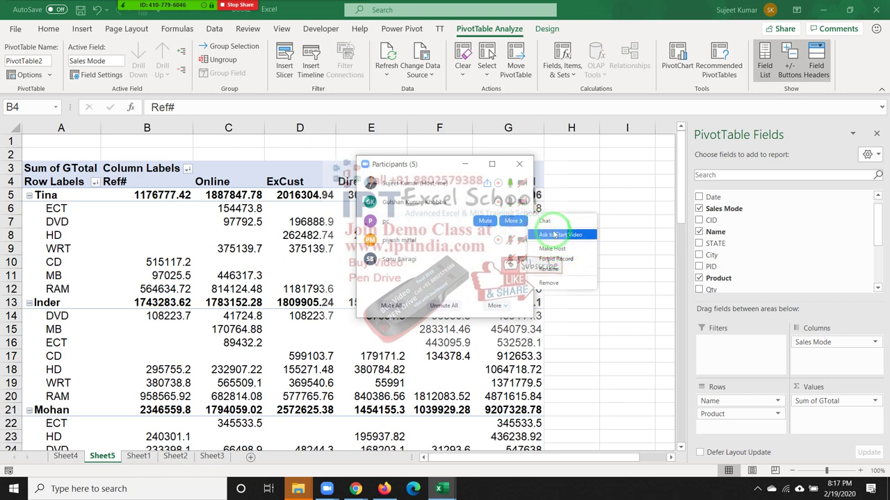
left_click(566, 275)
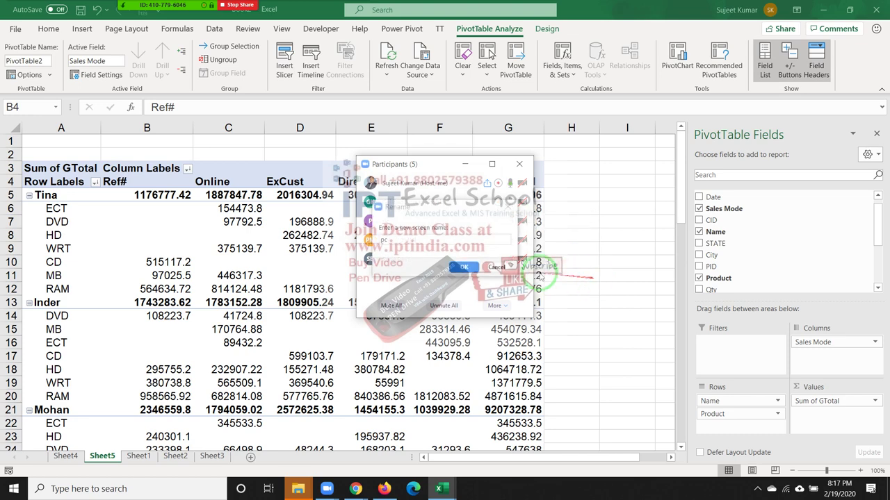
left_click(435, 241)
type("Vivek")
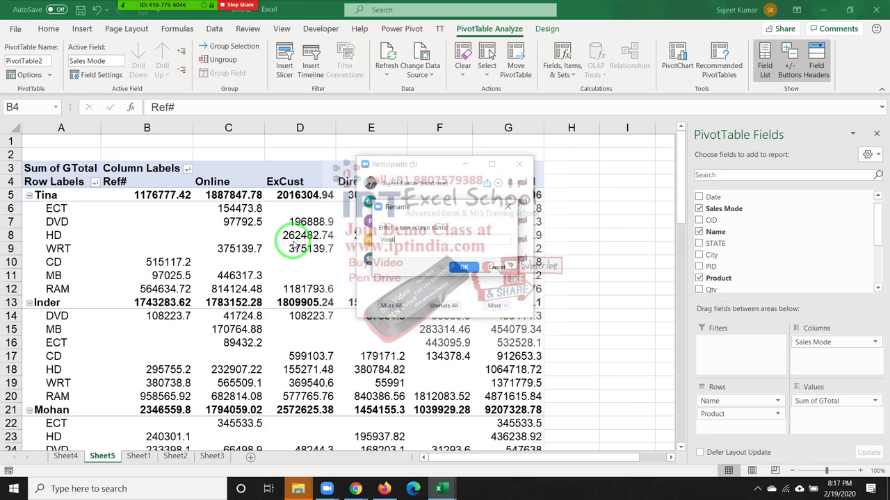
left_click(463, 267)
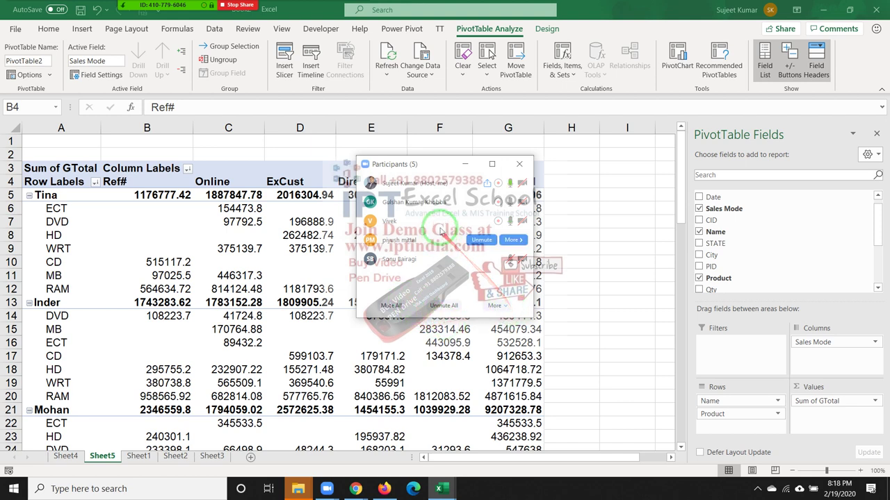
mouse_move(513, 239)
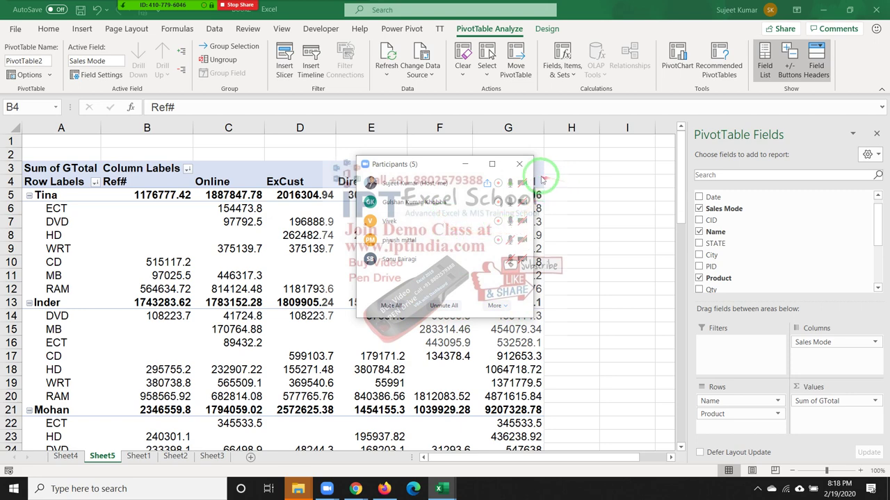
left_click(520, 164)
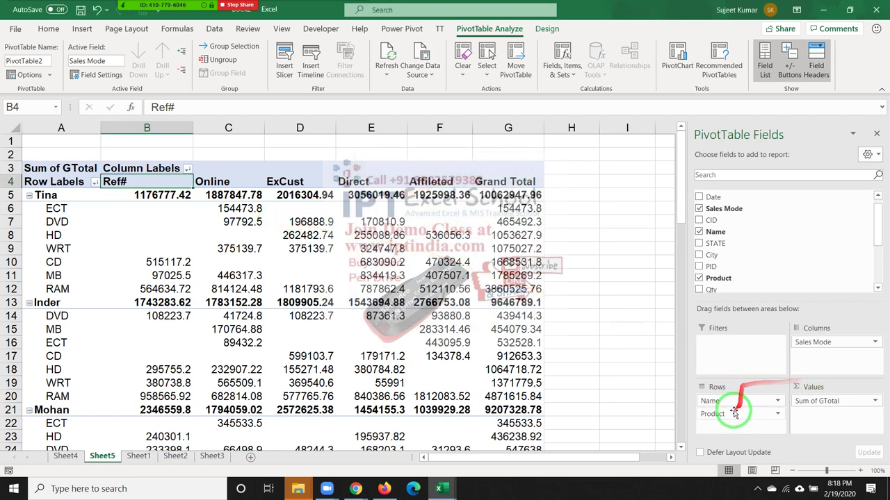
mouse_move(716, 413)
left_mouse_down()
mouse_move(734, 393)
mouse_move(737, 361)
mouse_move(730, 417)
left_mouse_up()
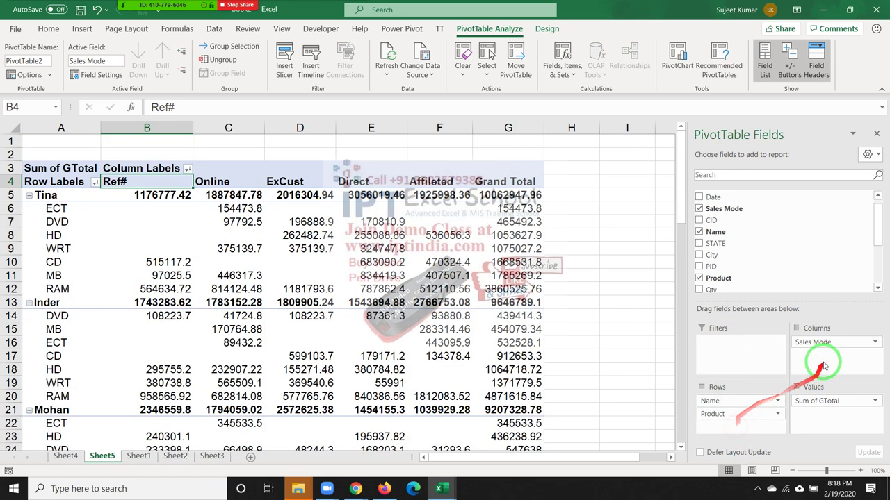
left_click_drag(822, 349, 800, 292)
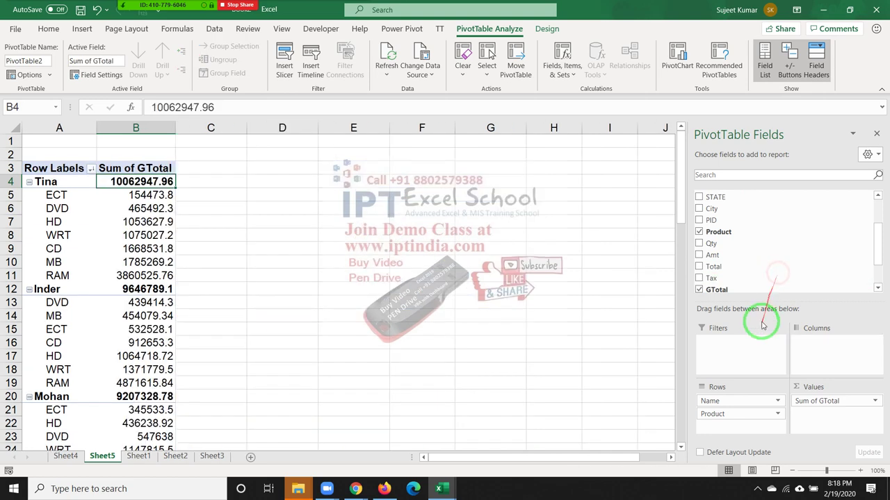
left_click(73, 219)
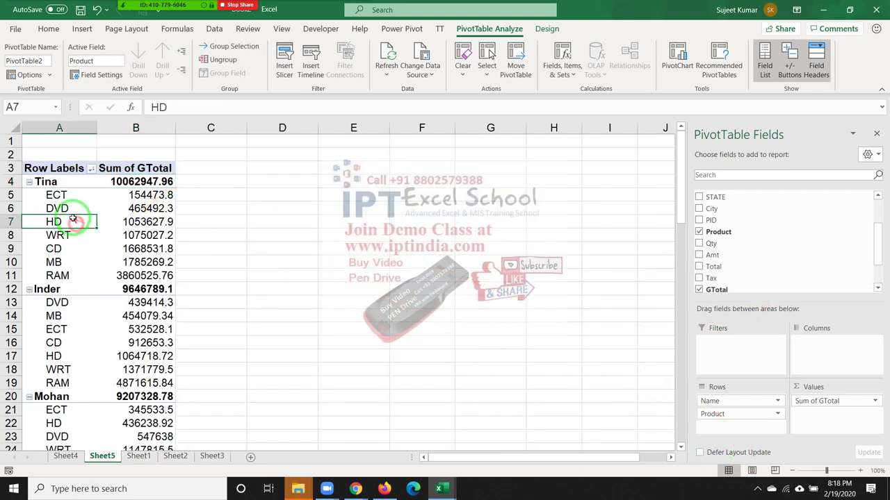
left_click(91, 168)
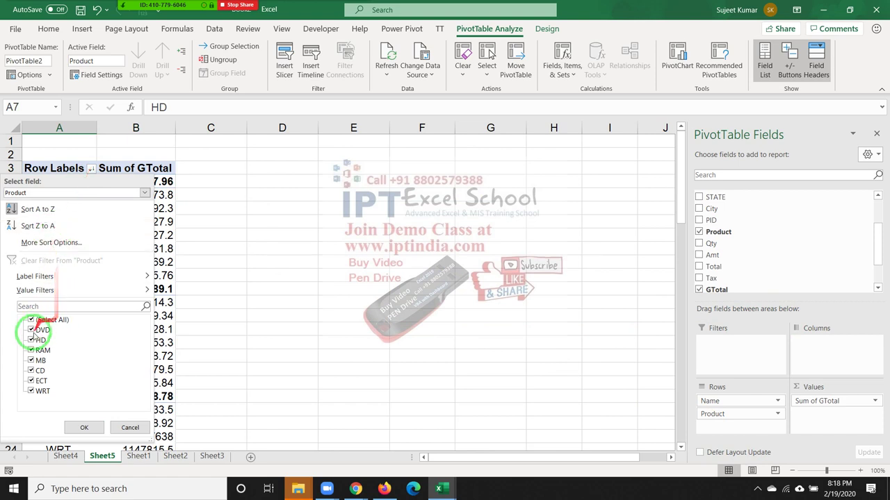
left_click(31, 330)
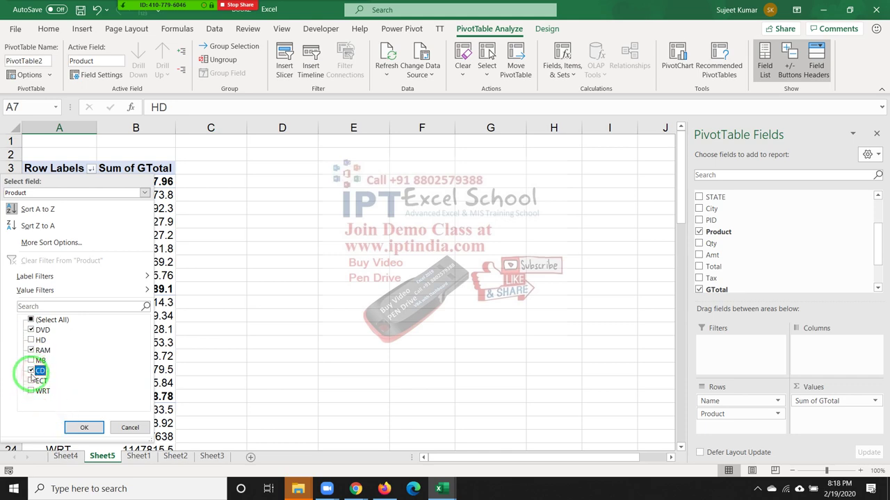
left_click(84, 428)
scroll(100, 360, "down", 4)
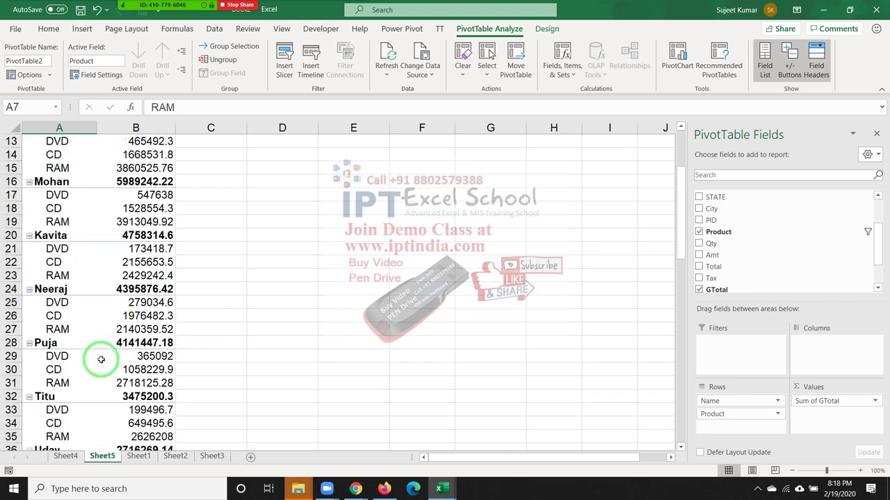
scroll(101, 359, "down", 2)
scroll(111, 356, "up", 6)
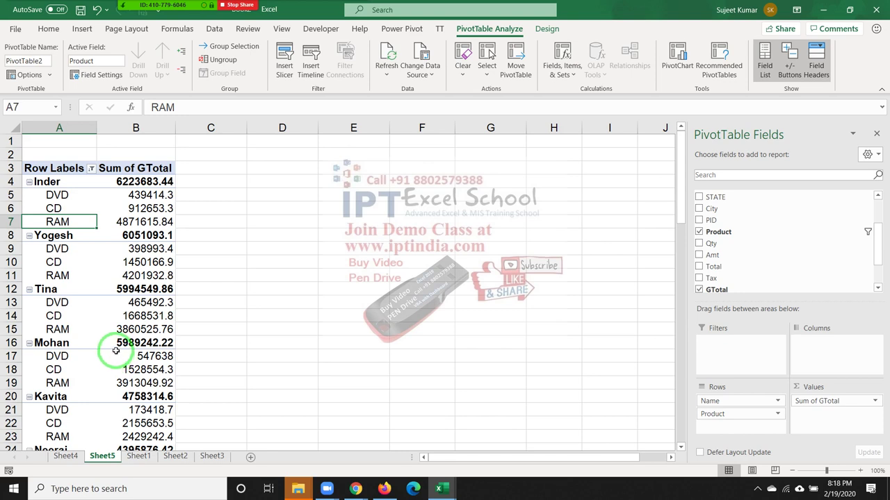
left_click(59, 182)
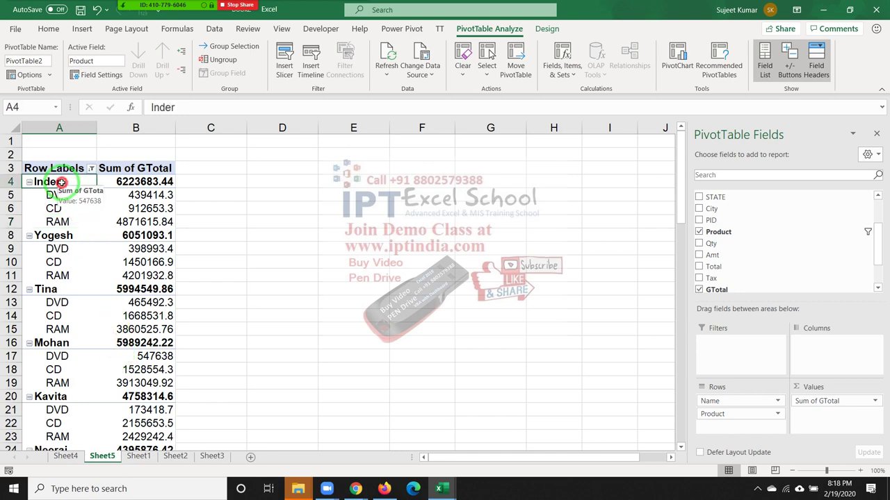
left_click(56, 238)
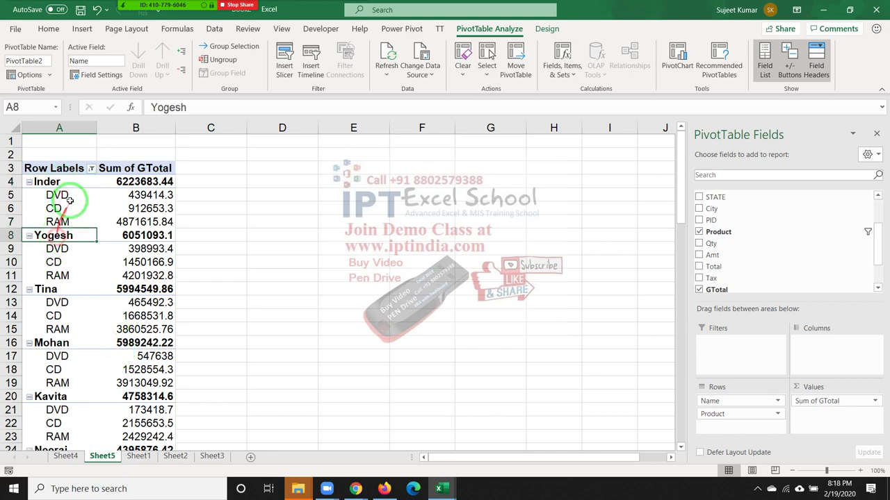
left_click(91, 170)
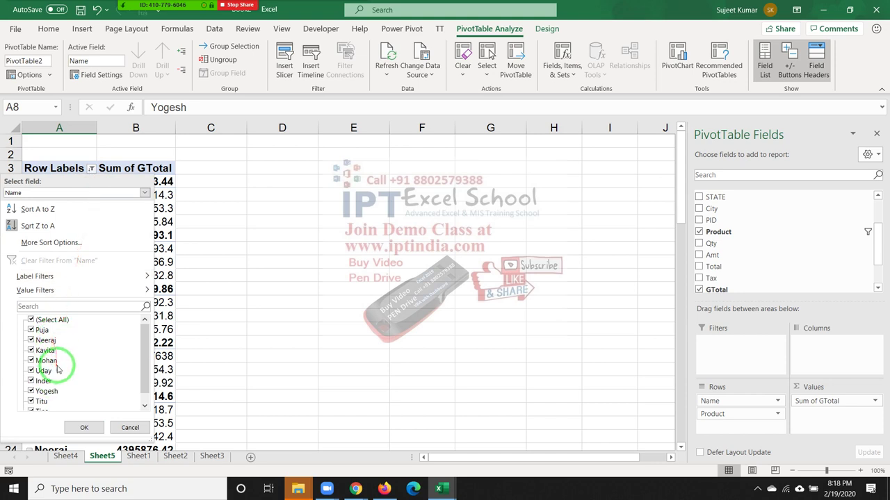
left_click(220, 227)
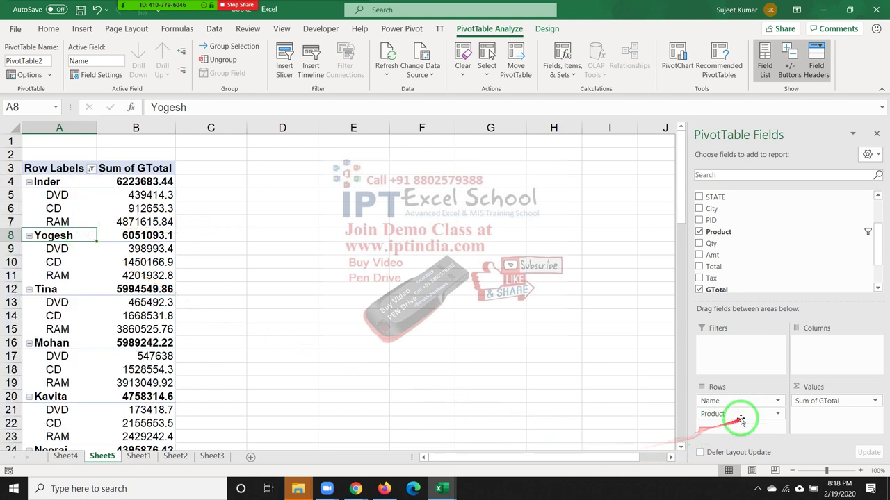
left_click_drag(736, 413, 736, 396)
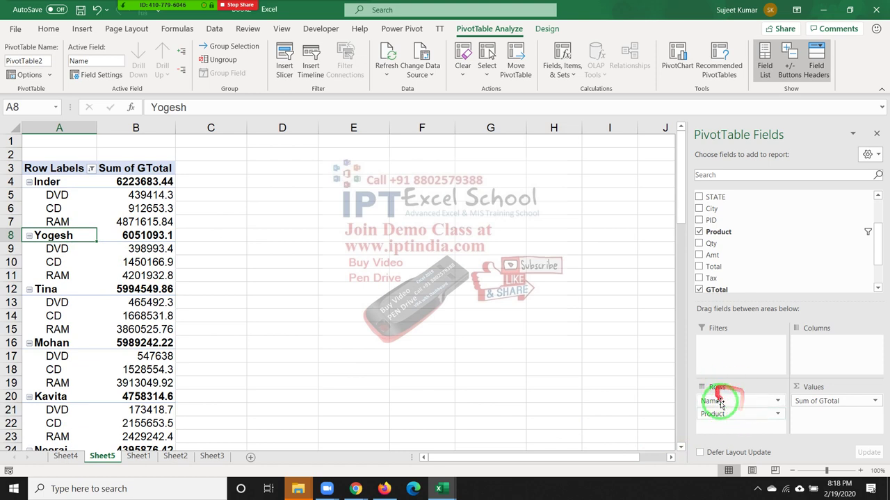
mouse_move(723, 391)
left_mouse_down()
mouse_move(718, 407)
mouse_move(58, 132)
left_mouse_up()
left_click(59, 132)
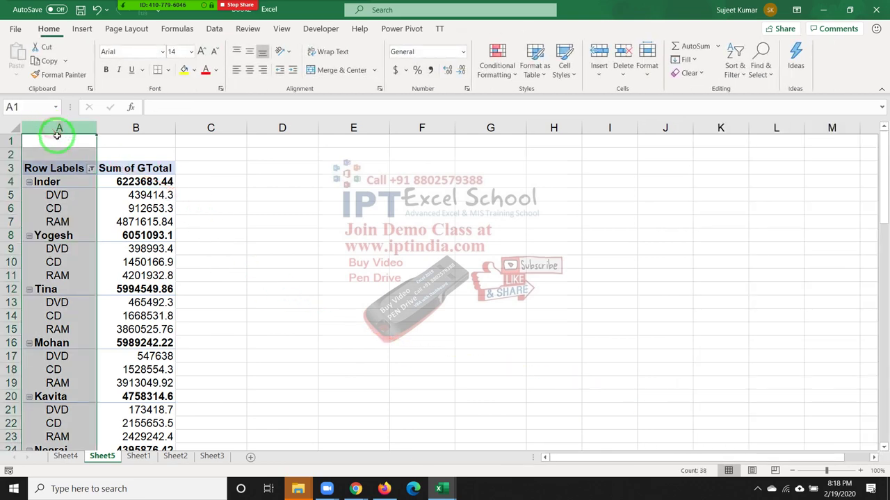
left_click(62, 221)
left_click(489, 29)
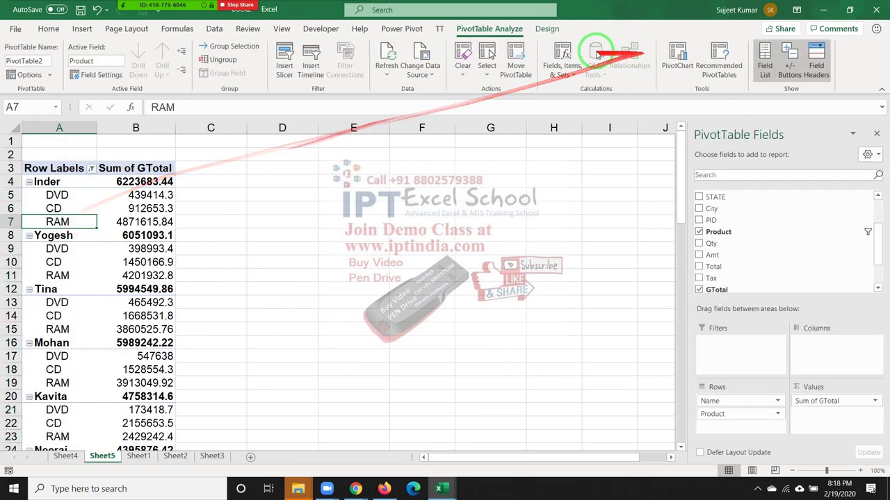
- Switch the pivot table's report layout to Show in Tabular Form
left_click(547, 28)
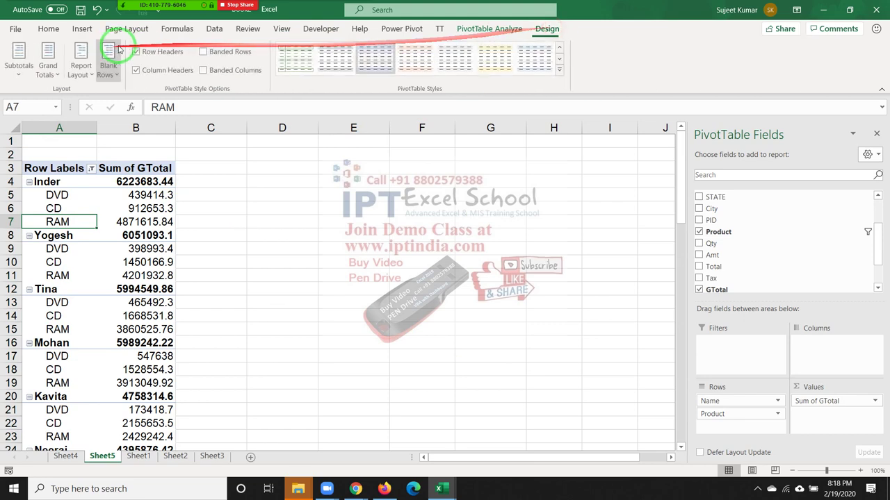
left_click(79, 67)
left_click(161, 160)
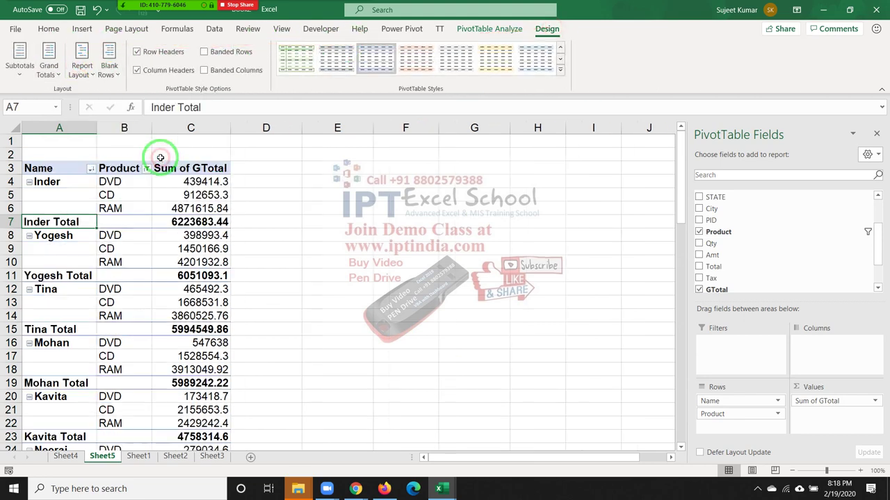
- Select the Name and Product headers and look through their filter lists without changes
left_click(75, 166)
left_click(108, 168)
left_click(92, 168)
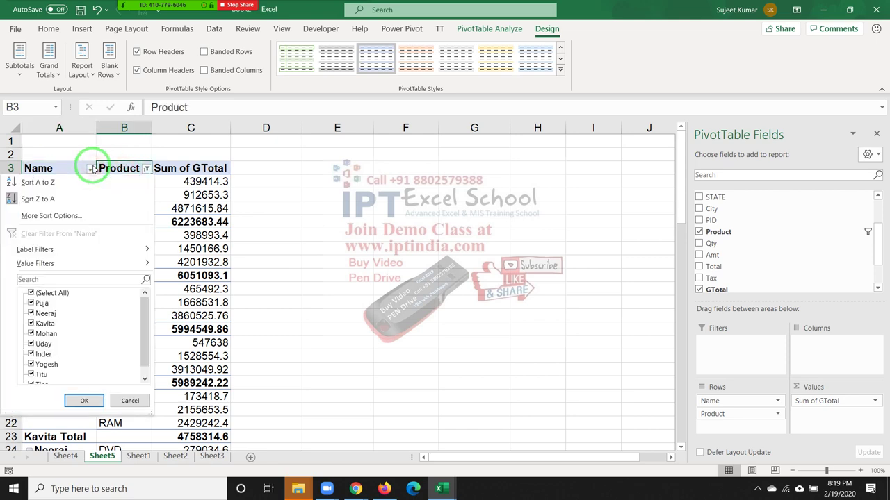
left_click(118, 167)
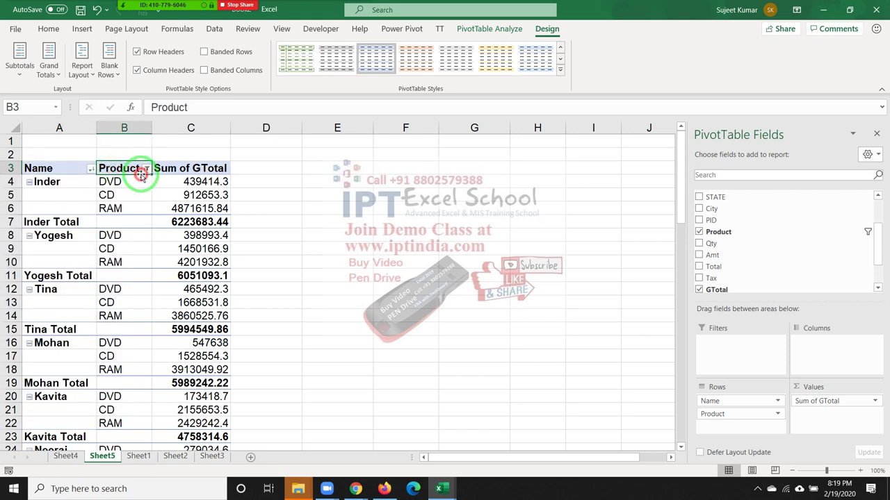
left_click(147, 169)
left_click(147, 170)
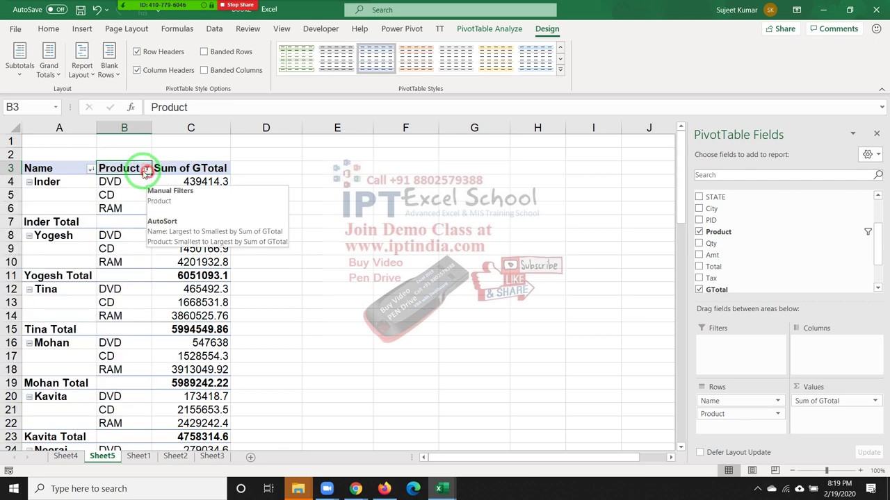
- Uncheck Subtotal "Name" from the Inder Total row's menu to drop per-name total rows
right_click(45, 218)
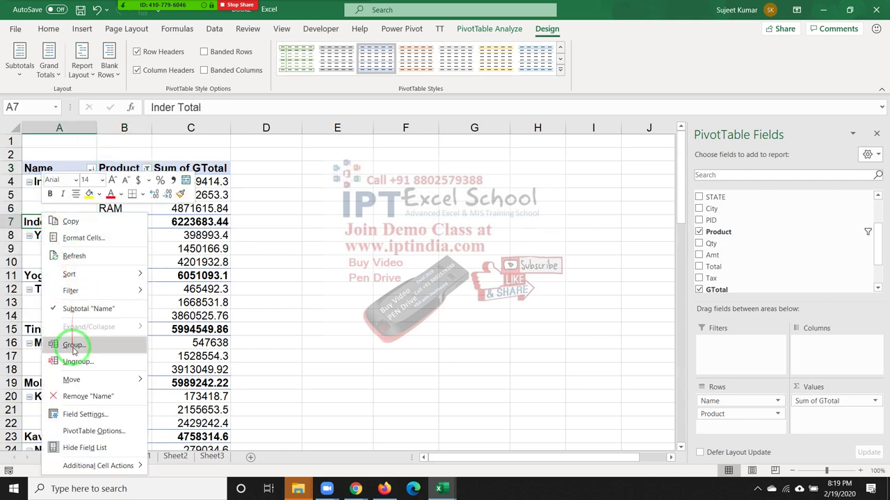
left_click(85, 309)
left_click(116, 263)
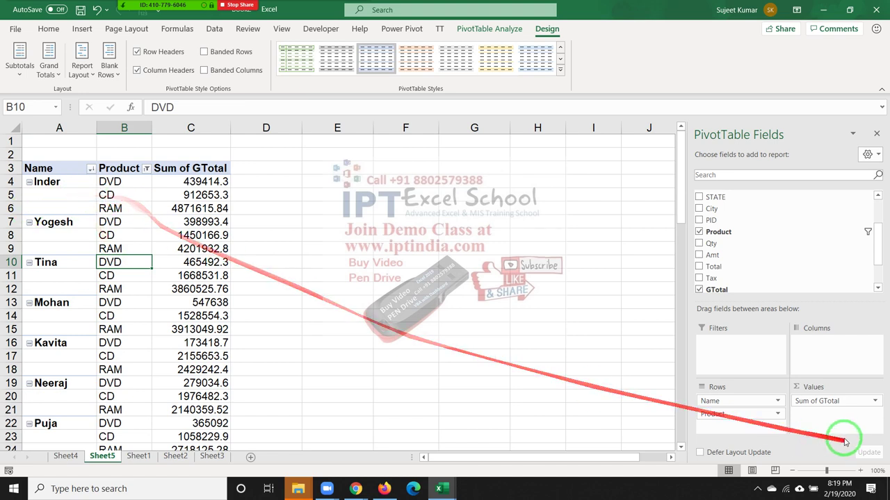
left_click(145, 169)
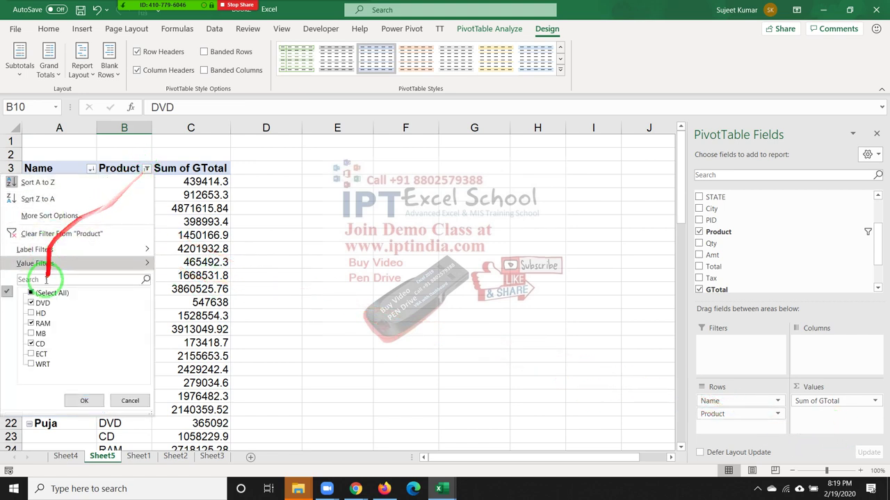
- Look through the Product filter list and select the product cells B4 to B13
left_click(255, 235)
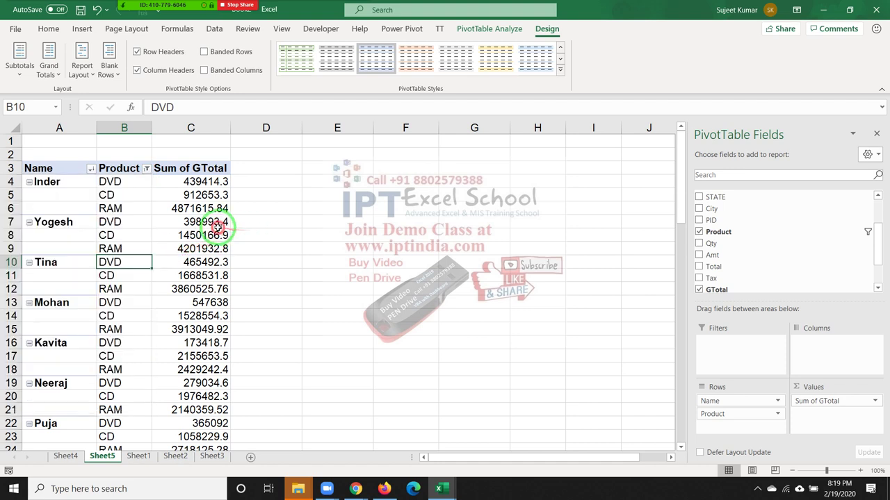
left_click(217, 222)
left_click(147, 169)
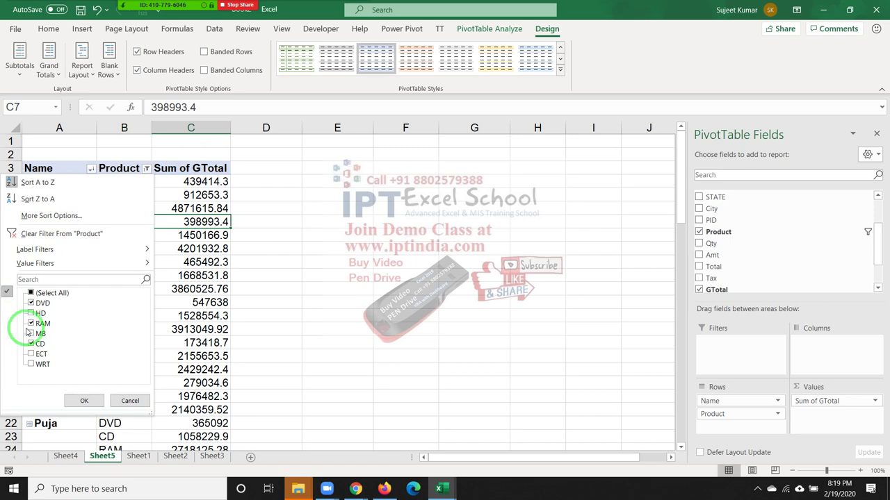
left_click(250, 268)
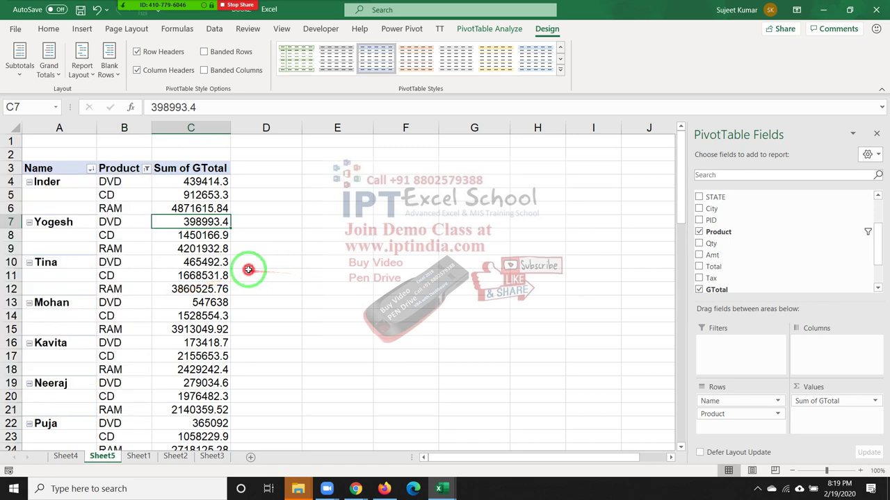
left_click(207, 130)
left_click(200, 191)
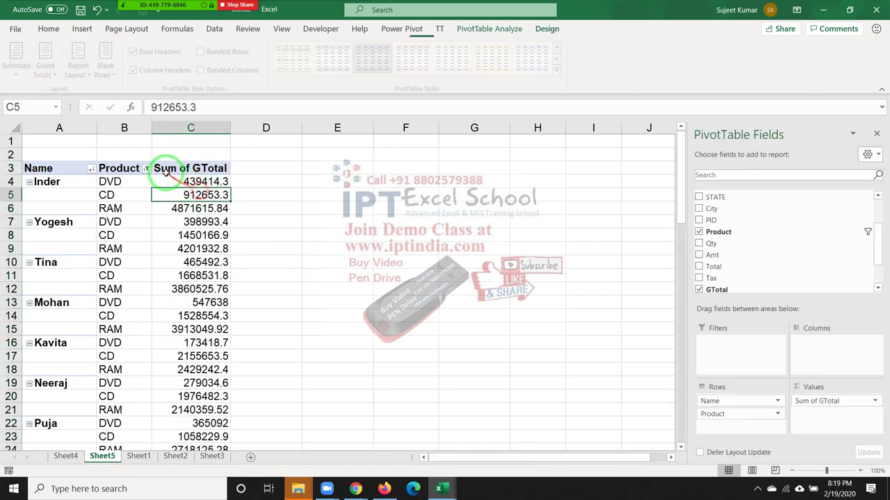
left_click(136, 170)
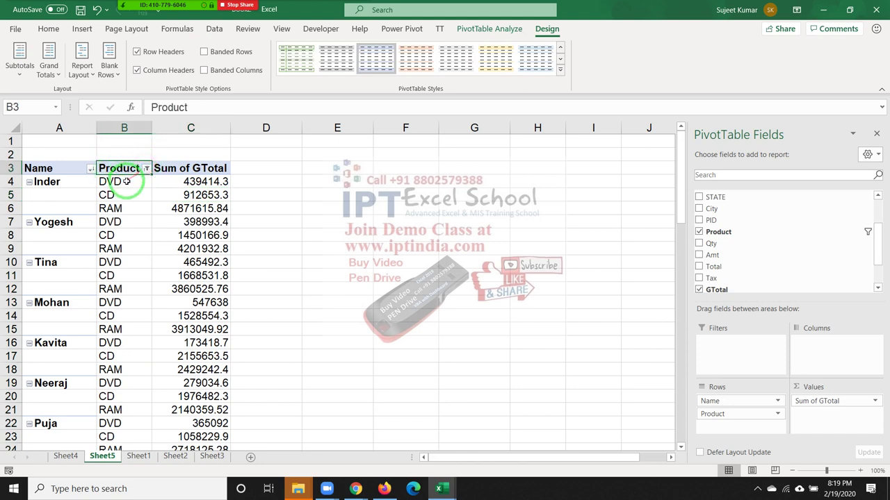
left_click(147, 169)
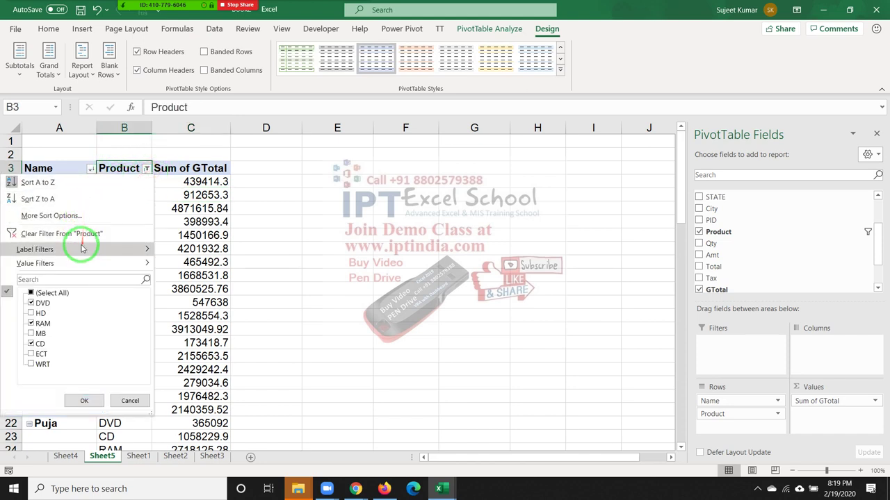
mouse_move(79, 249)
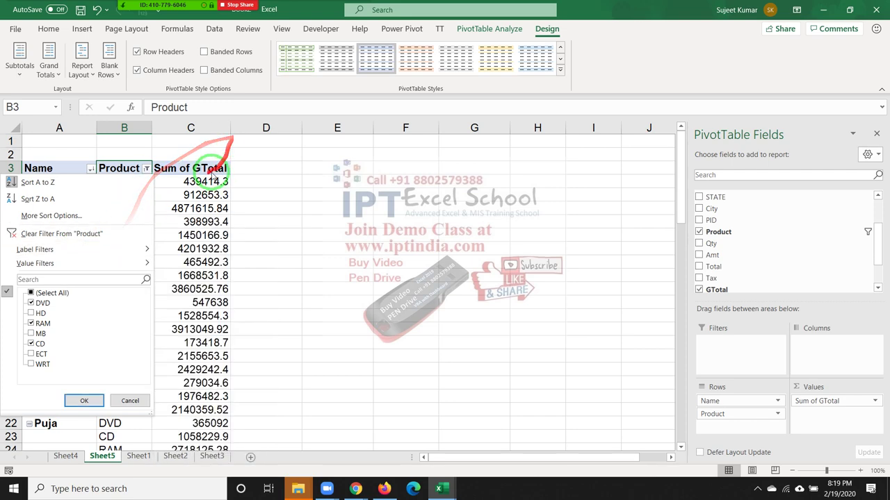
left_click(149, 145)
left_click_drag(120, 181, 121, 311)
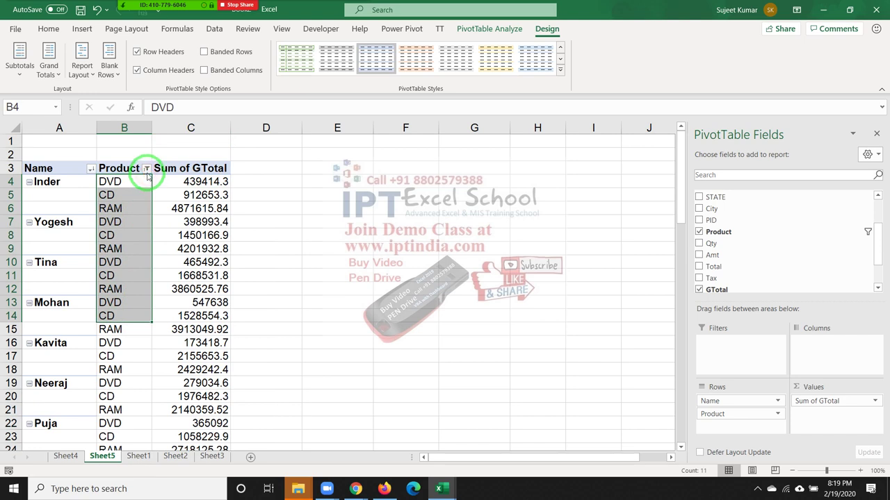
- Apply a Top 10 value filter keeping each name's top 3 products by Sum of GTotal
left_click(147, 170)
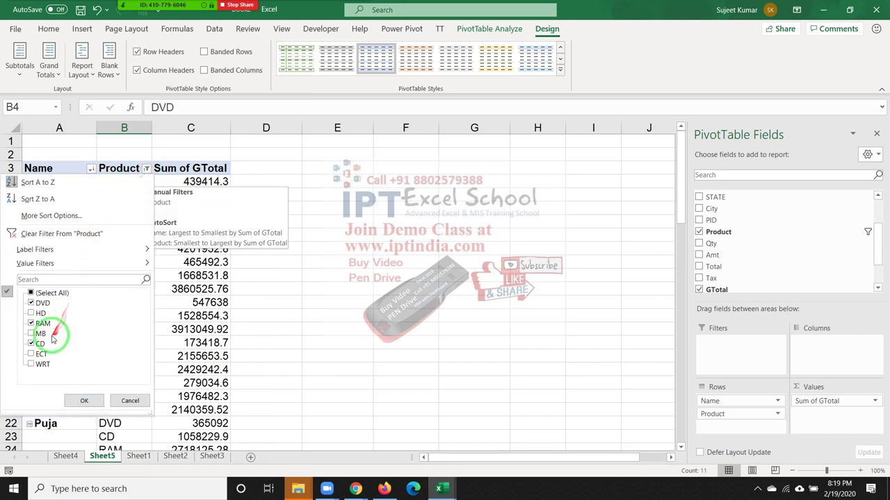
mouse_move(41, 270)
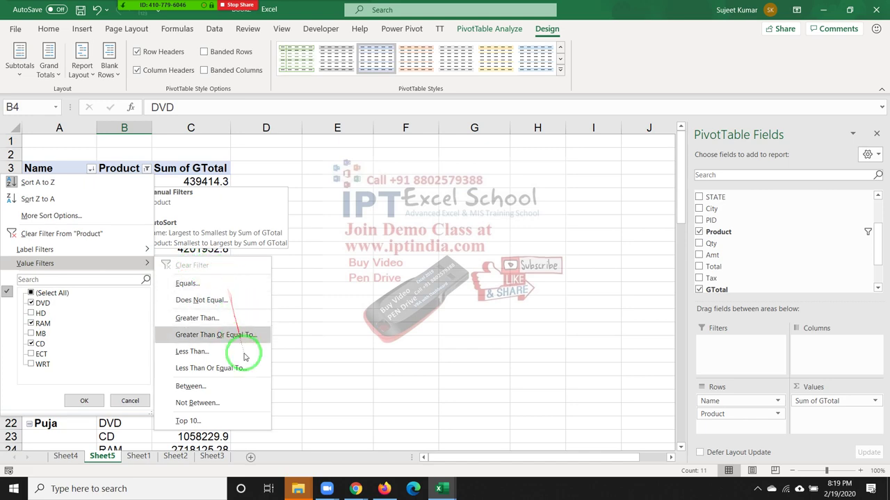
left_click(229, 421)
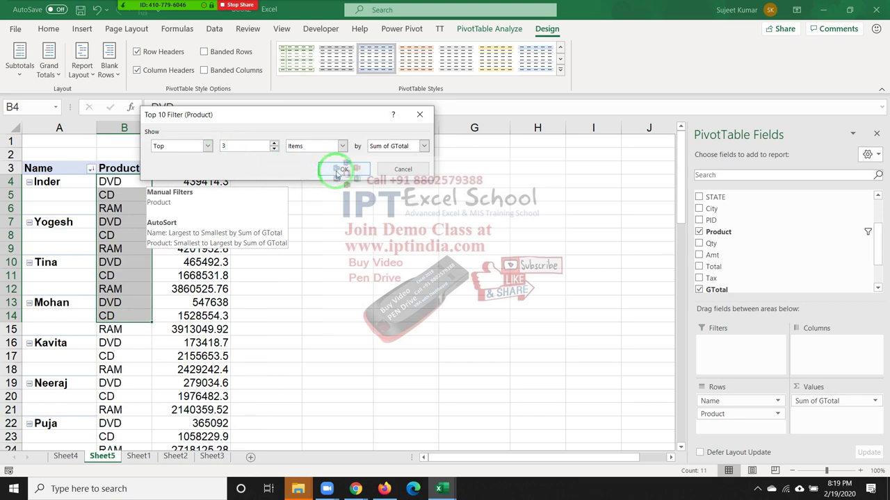
left_click(340, 169)
left_click(193, 222)
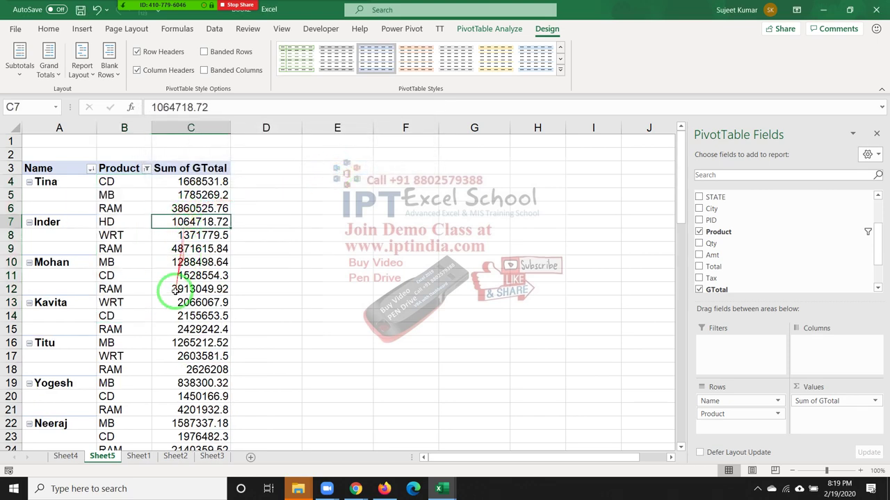
left_click(146, 169)
mouse_move(43, 270)
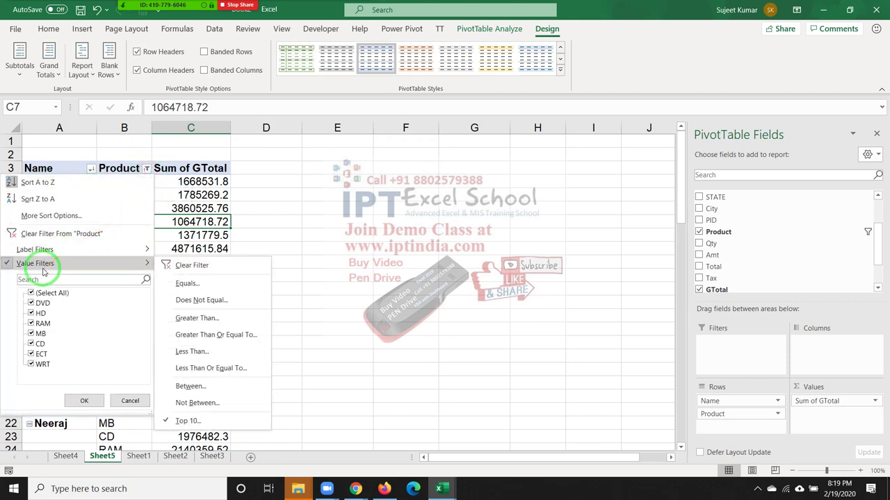
- Close the Product filter list and select Inder's and Mohan's product cells
left_click(78, 399)
left_click(152, 306)
mouse_move(63, 182)
left_mouse_down()
mouse_move(110, 208)
mouse_move(112, 240)
left_mouse_up()
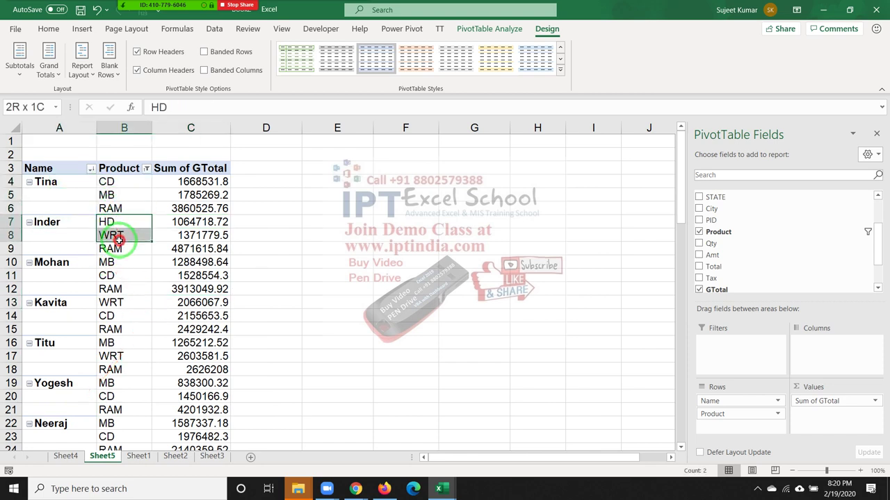
left_click(115, 266)
left_click_drag(116, 278, 113, 282)
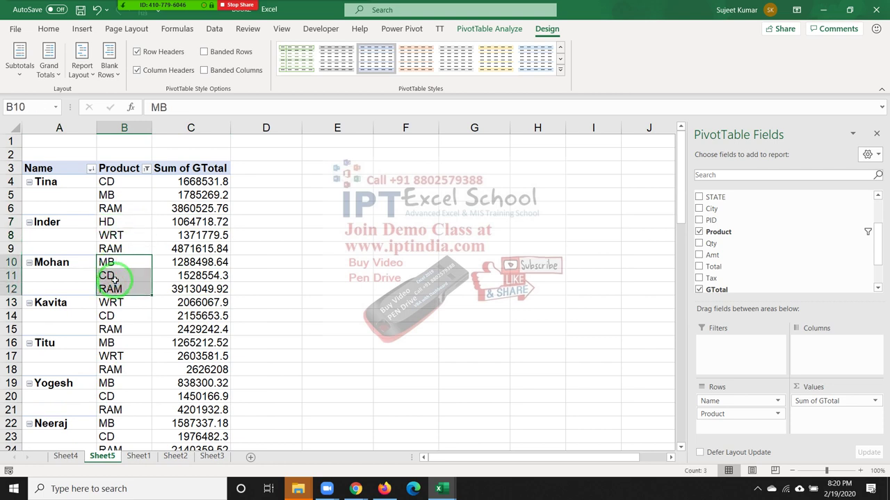
- Clear the Product value filter and move Product from Rows to Columns
left_click(146, 170)
mouse_move(26, 264)
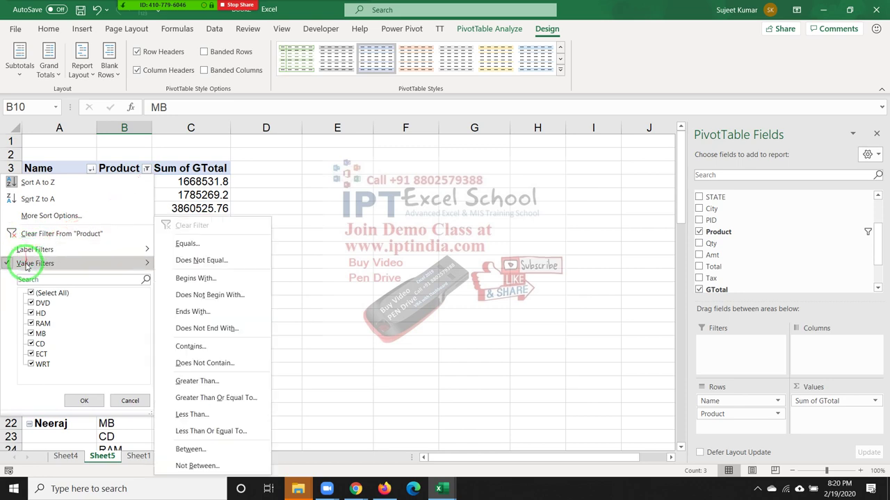
left_click(31, 233)
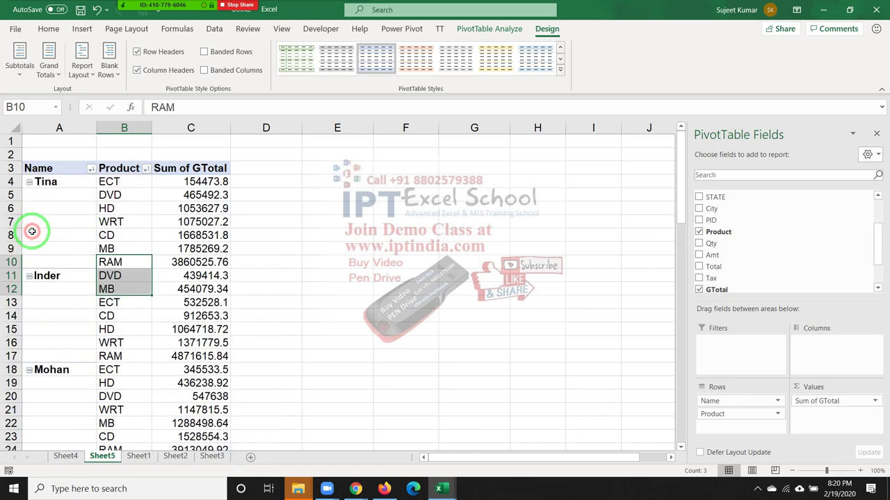
left_click(174, 222)
left_click_drag(174, 222, 857, 321)
left_click_drag(749, 413, 813, 355)
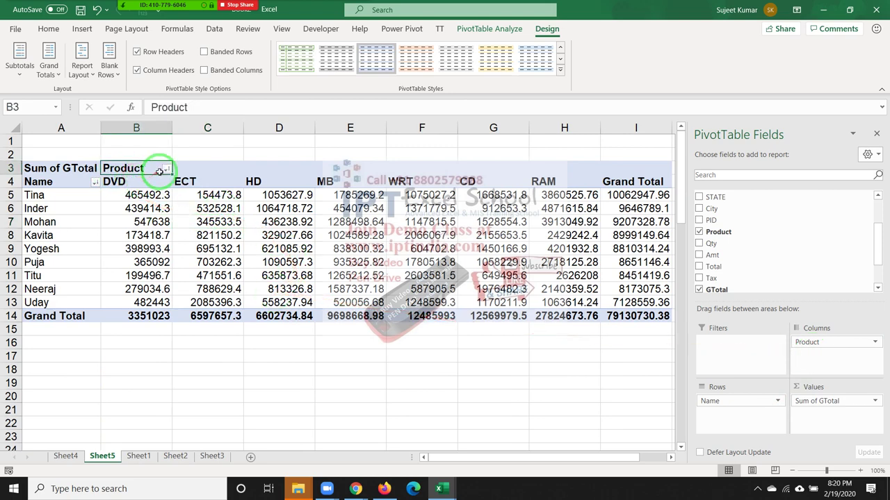
- Filter Product to the top 2 items by Sum of GTotal, leaving CD and RAM columns
left_click(166, 170)
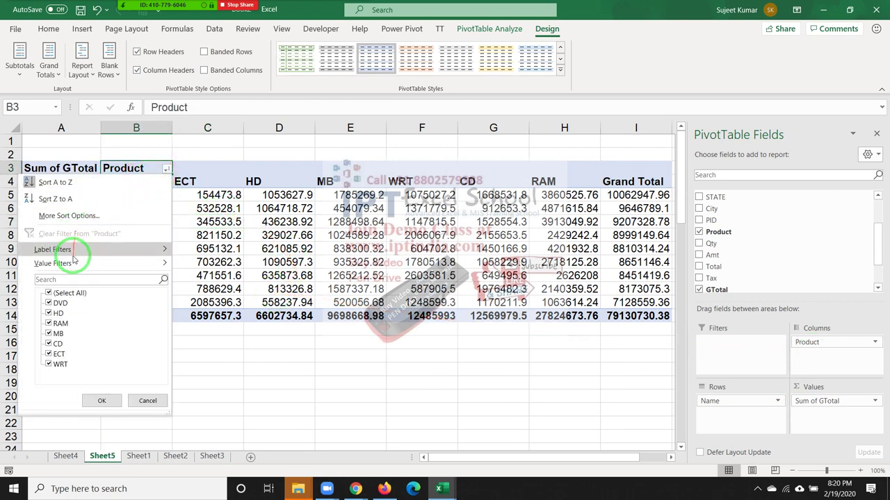
mouse_move(77, 263)
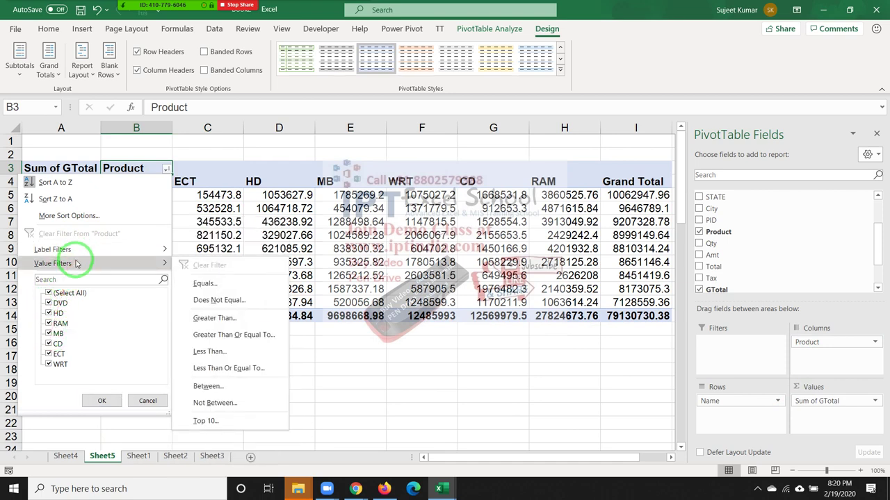
left_click(207, 421)
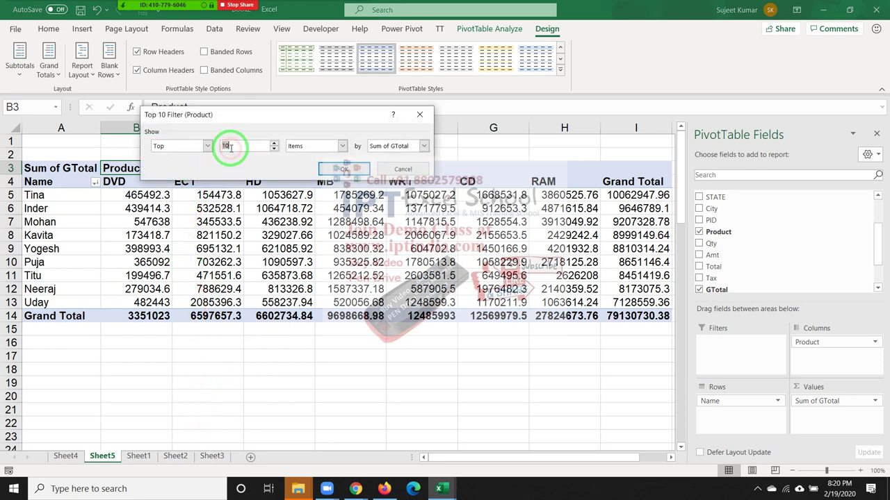
left_click(343, 169)
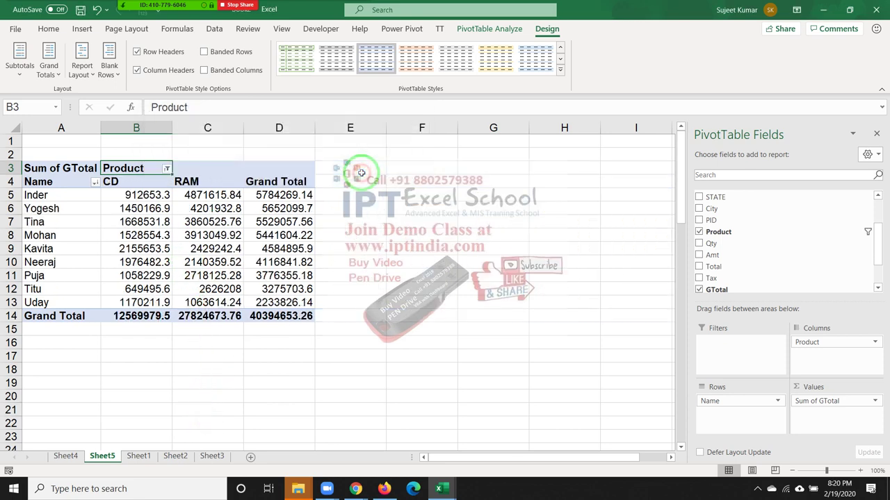
left_click_drag(134, 182, 186, 187)
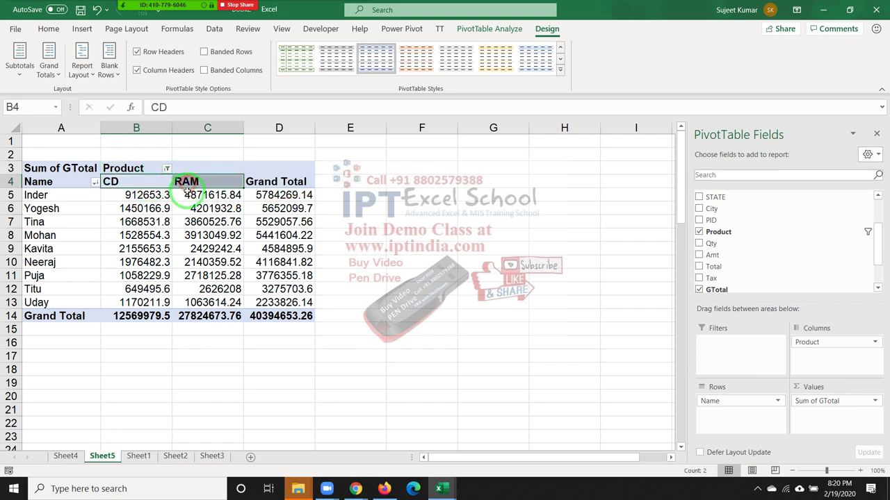
mouse_move(185, 196)
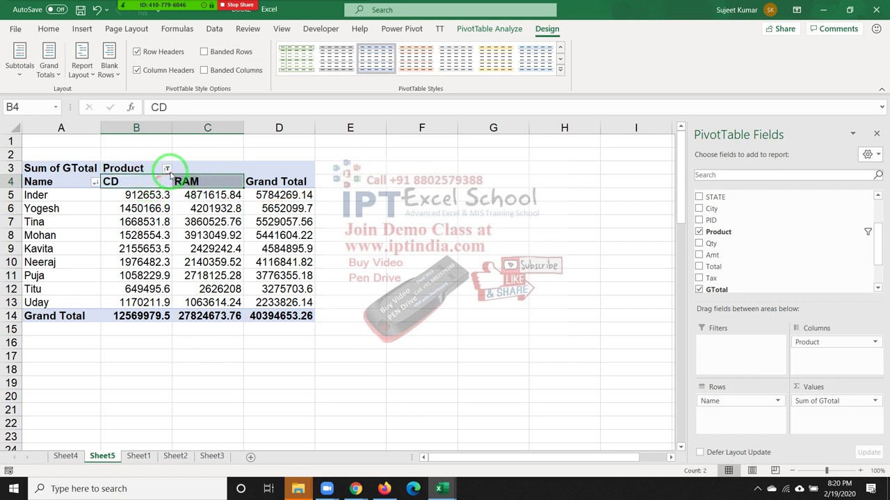
- Clear the Product filter so all seven products return as columns
left_click(167, 170)
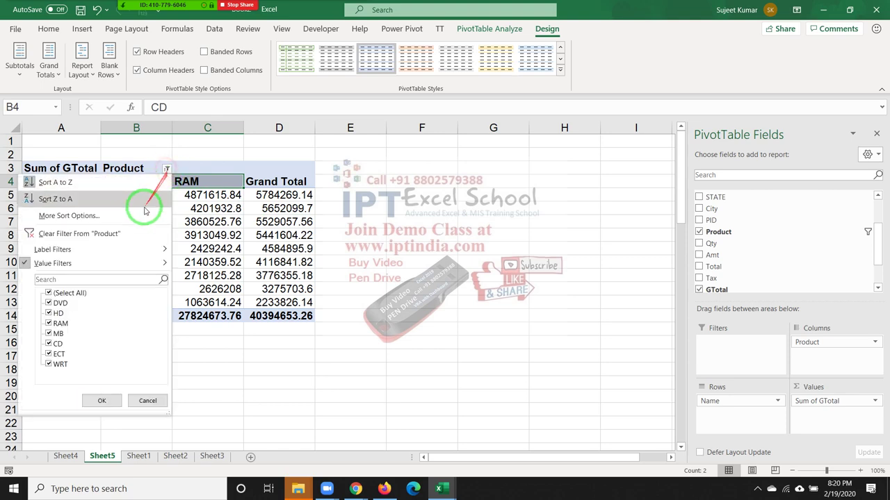
left_click(82, 232)
left_click(71, 208)
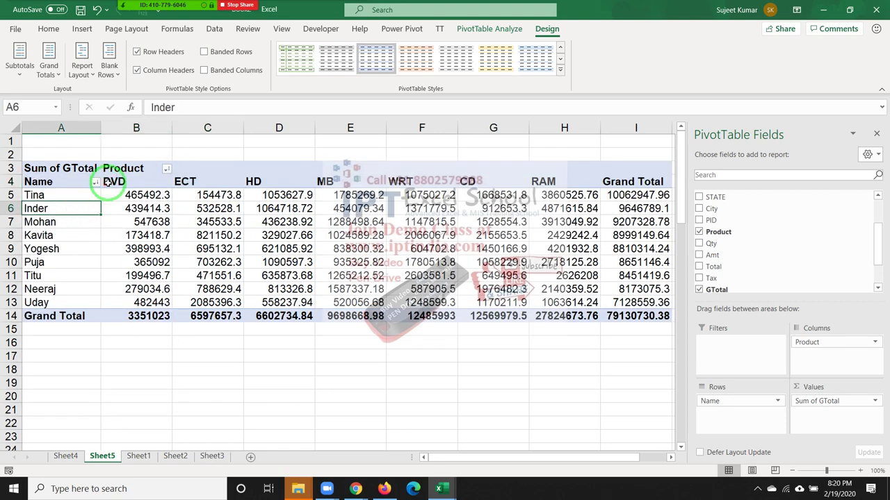
- Apply a Top 2 value filter on Name, keeping only Tina and Inder
left_click(96, 182)
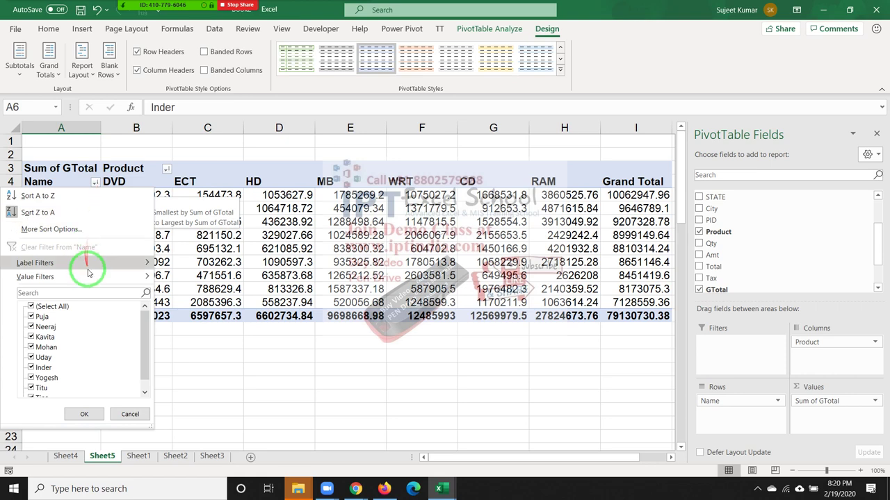
mouse_move(89, 277)
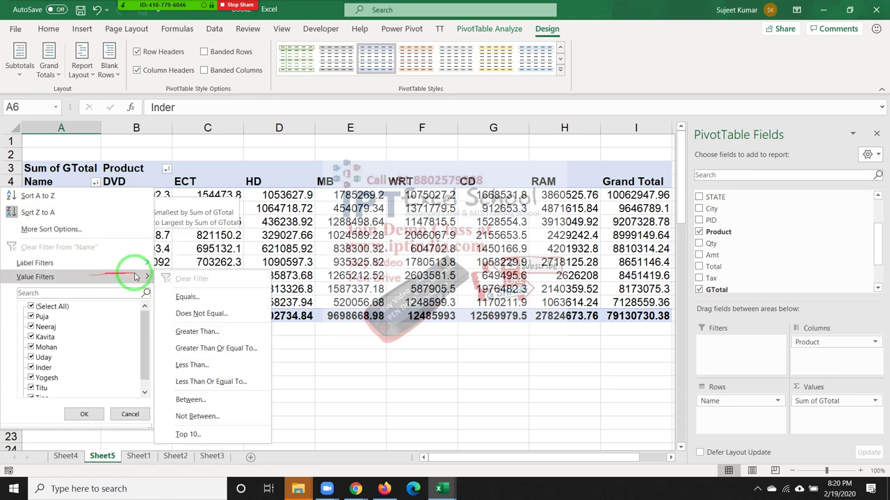
left_click(211, 436)
left_click(235, 145)
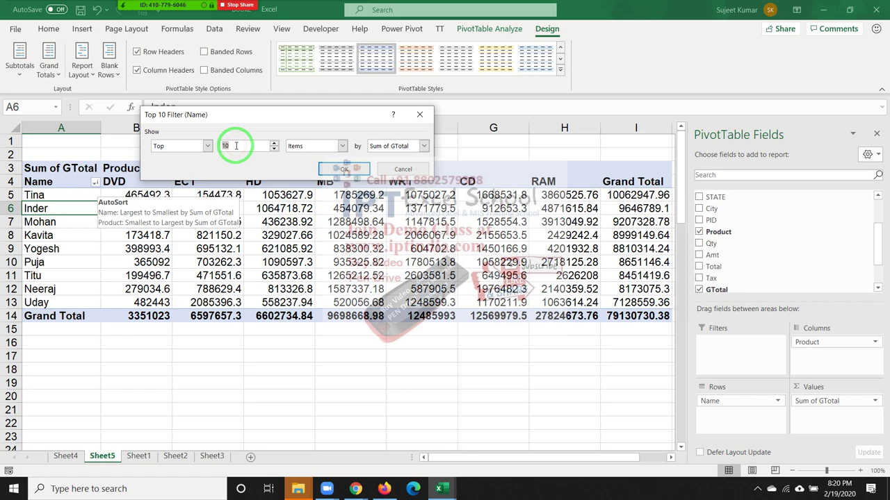
left_click(344, 169)
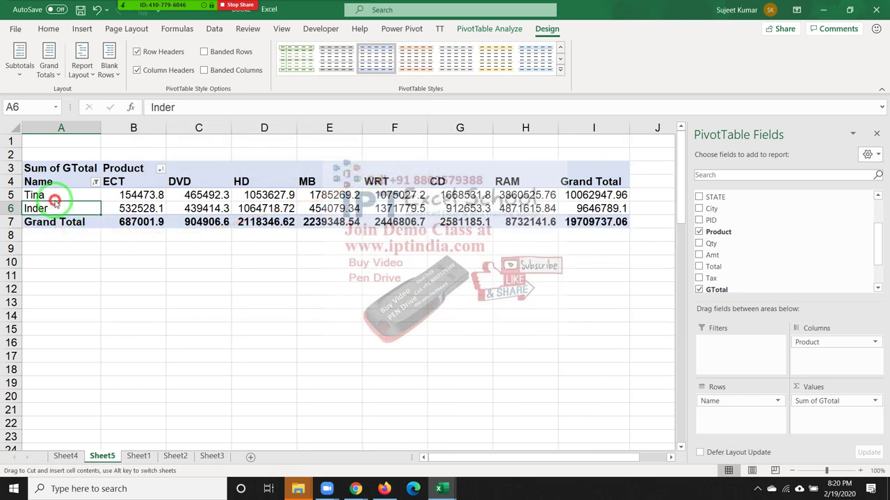
left_click_drag(55, 195, 55, 209)
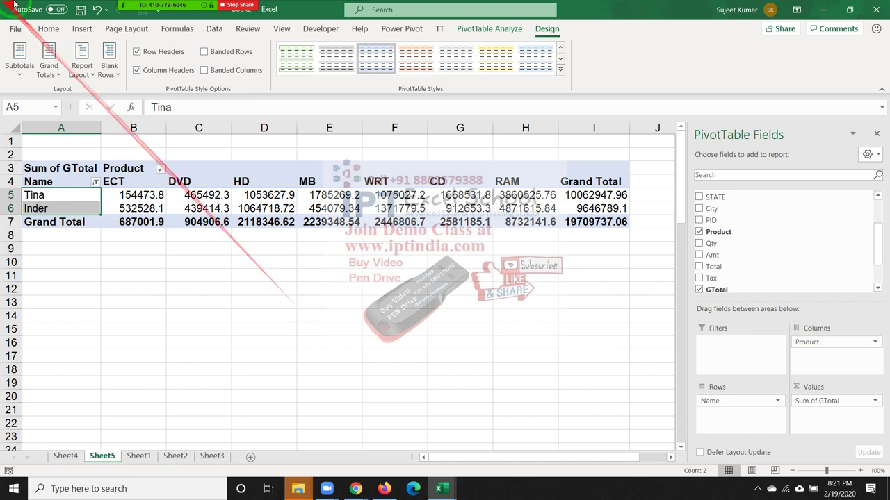
- Open and close the Zoom meeting group chat
left_click(356, 7)
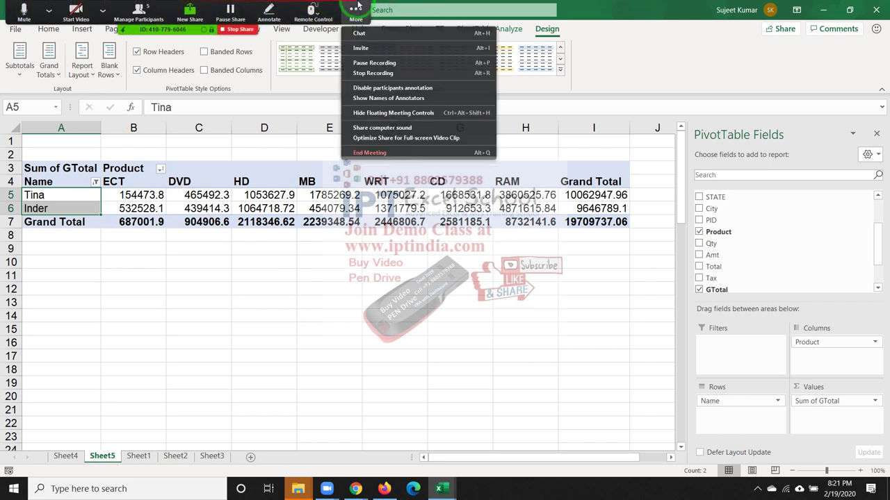
left_click(367, 39)
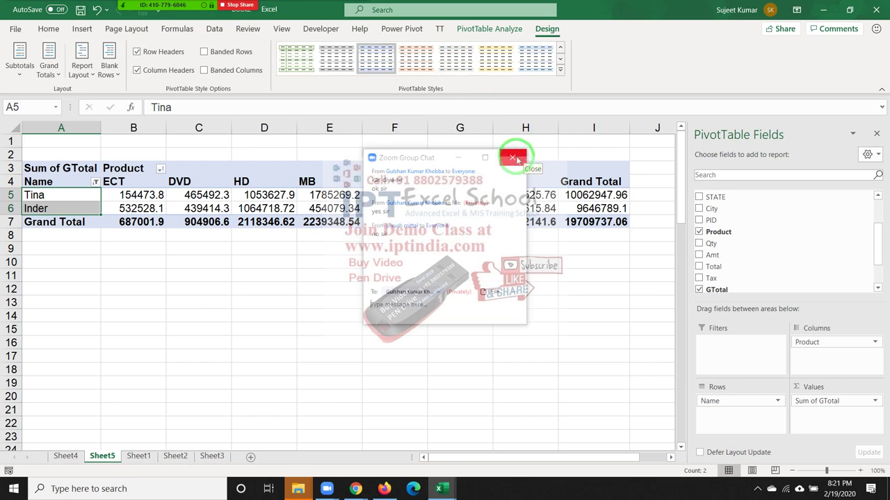
left_click(513, 159)
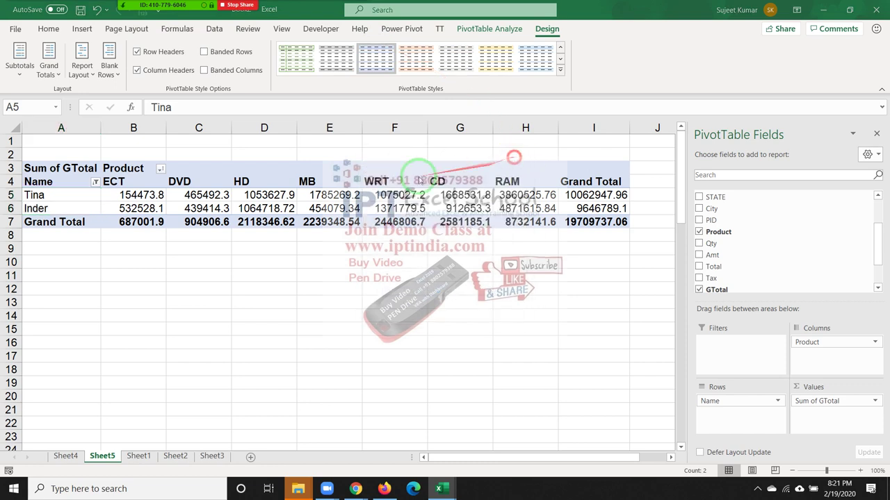
- Clear the Name filter so all nine names return, grand total 79130730.38
left_click(95, 183)
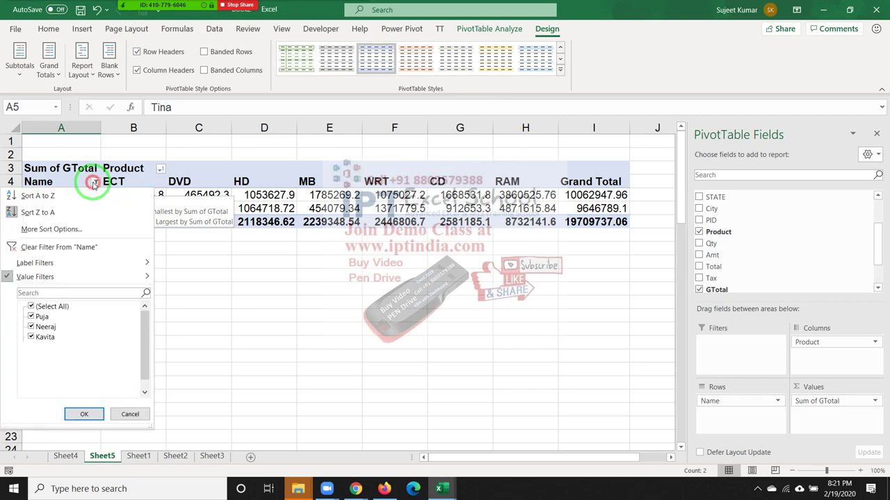
left_click(66, 249)
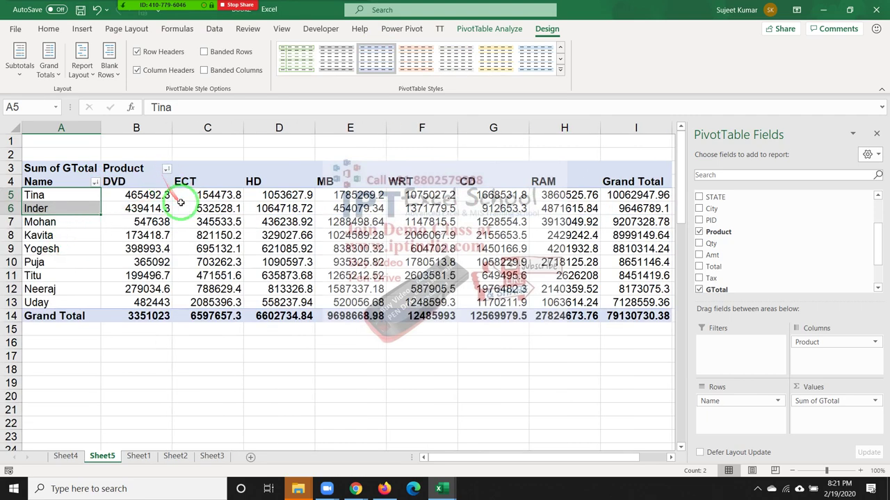
left_click(166, 170)
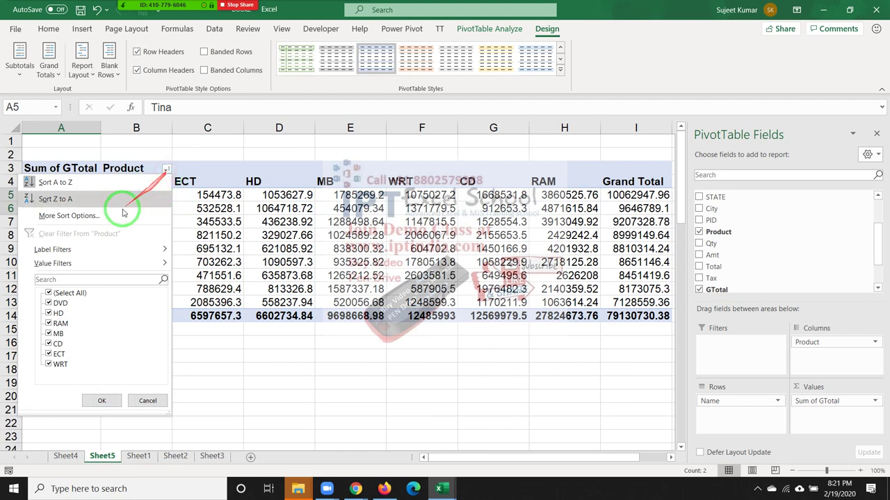
left_click(301, 243)
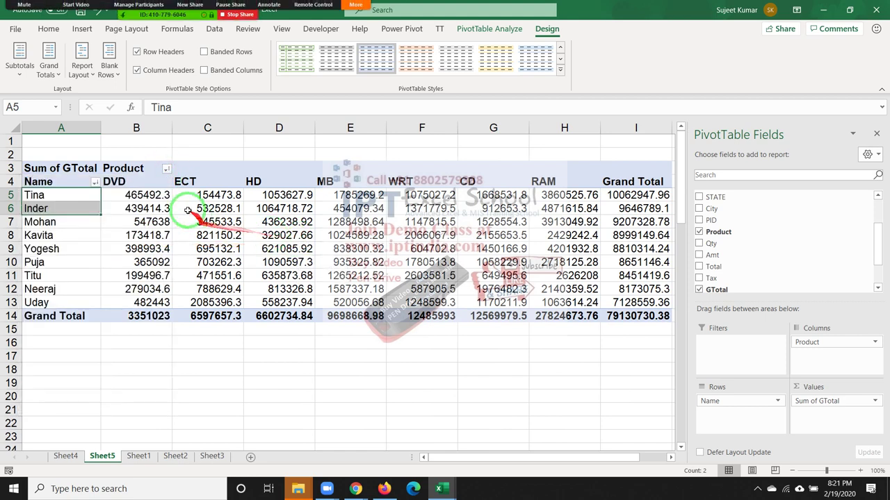
- Check the meeting chat again and select Tina's first four product values
left_click(360, 20)
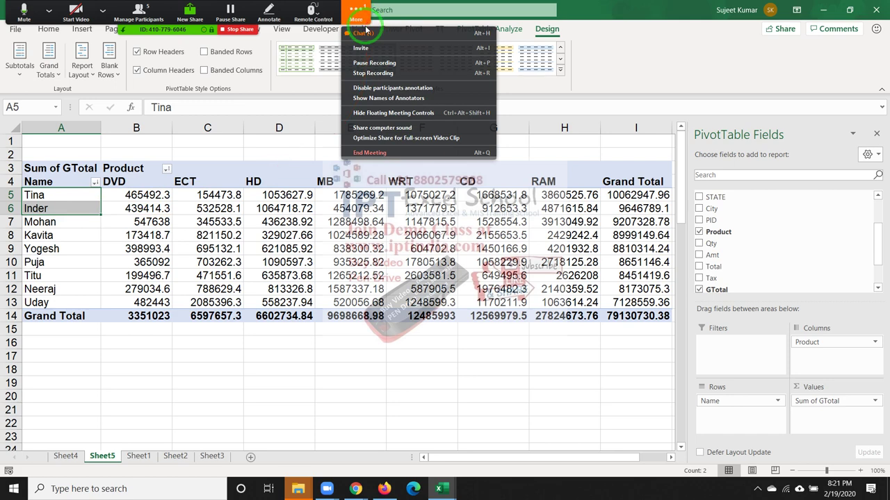
left_click(363, 32)
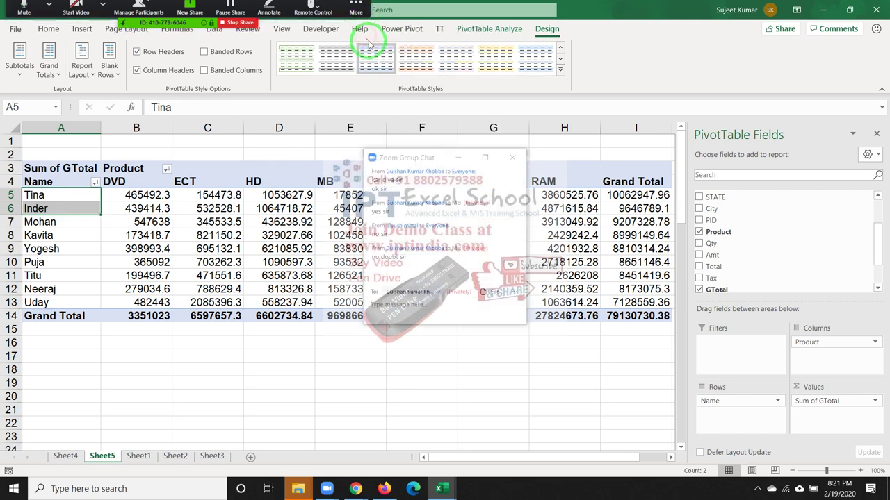
left_click(512, 156)
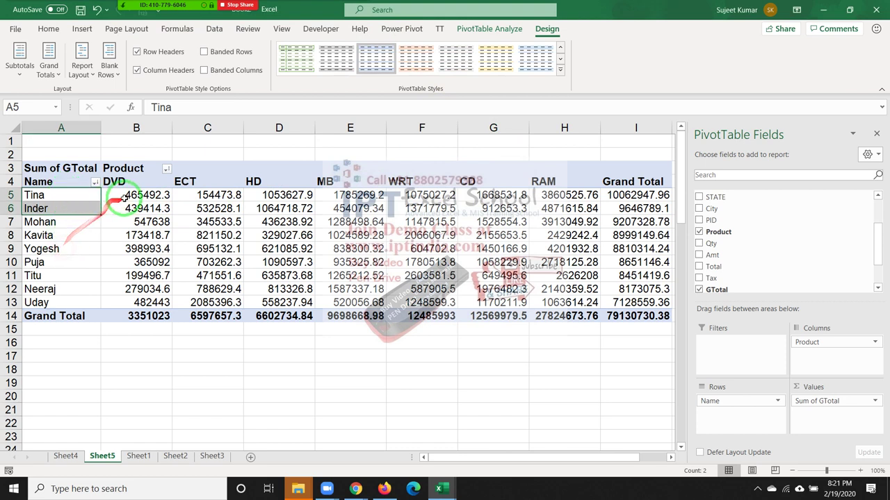
left_click_drag(132, 195, 374, 199)
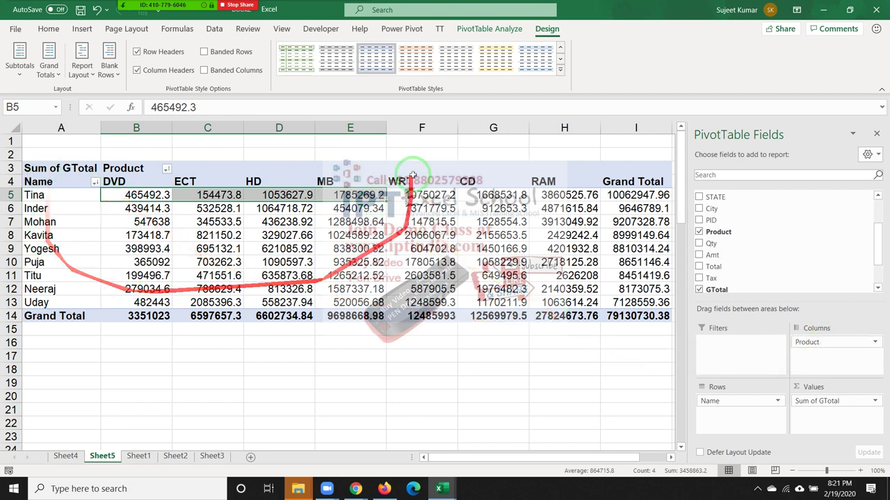
scroll(735, 272, "up", 2)
- Add Site as a report filter and set it to IPTINDAI
scroll(737, 278, "down", 3)
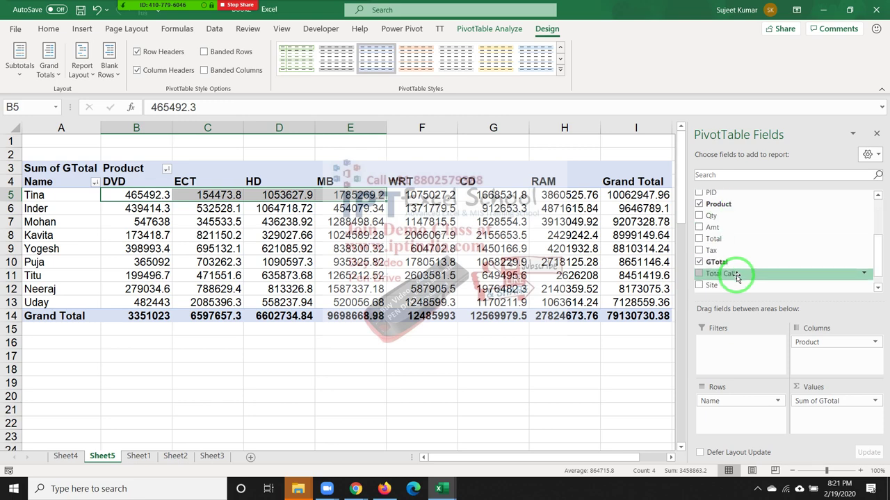
left_click_drag(732, 285, 740, 351)
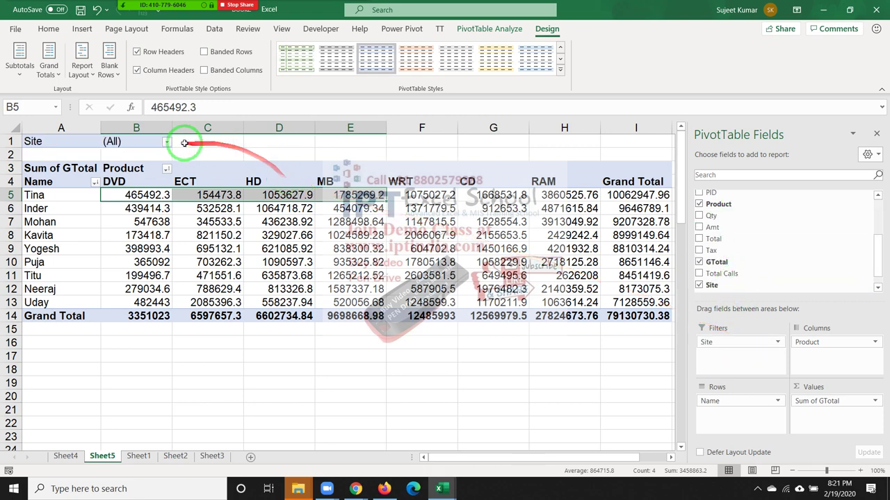
left_click(170, 145)
left_click(60, 179)
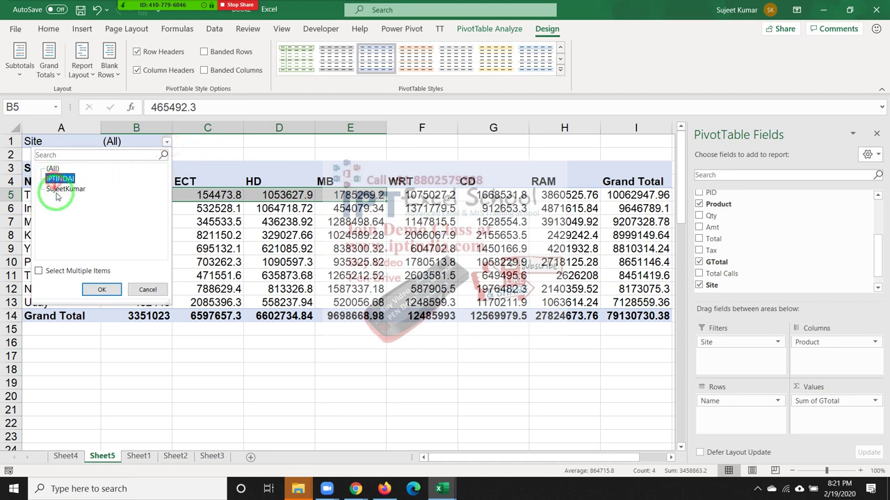
left_click(98, 290)
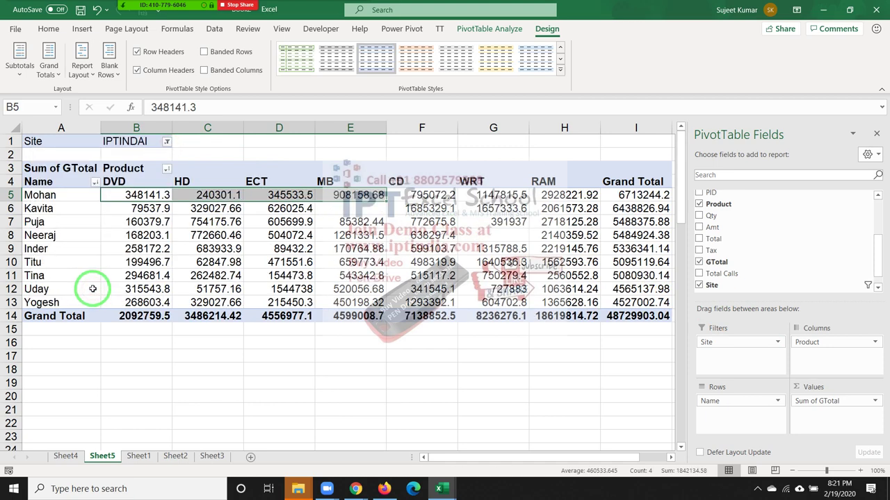
- Switch the Site filter to the other site, then back to (All)
left_click(166, 142)
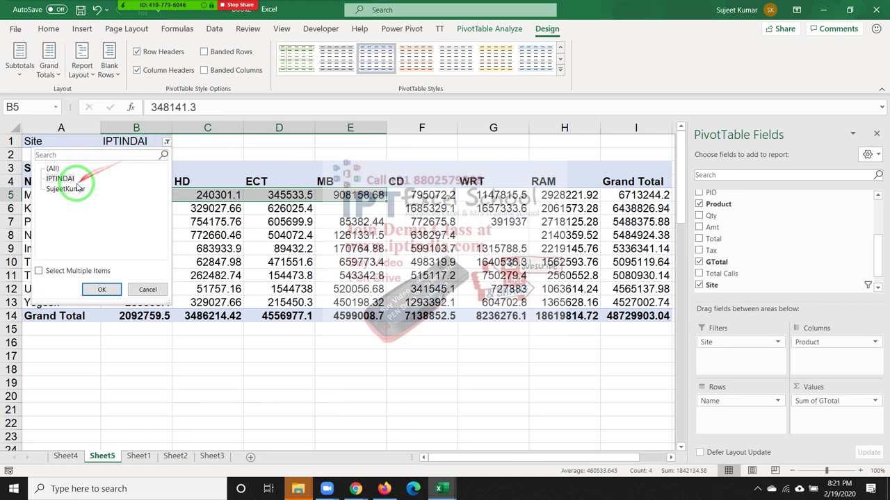
left_click(102, 289)
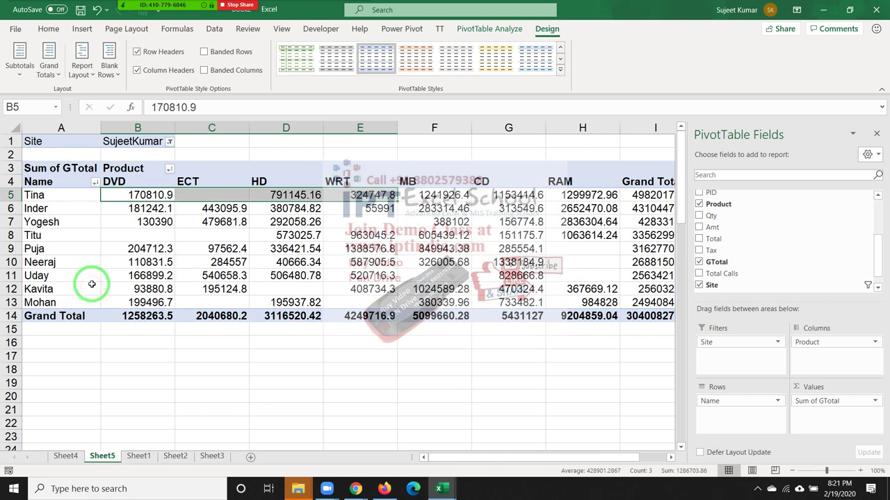
left_click(161, 143)
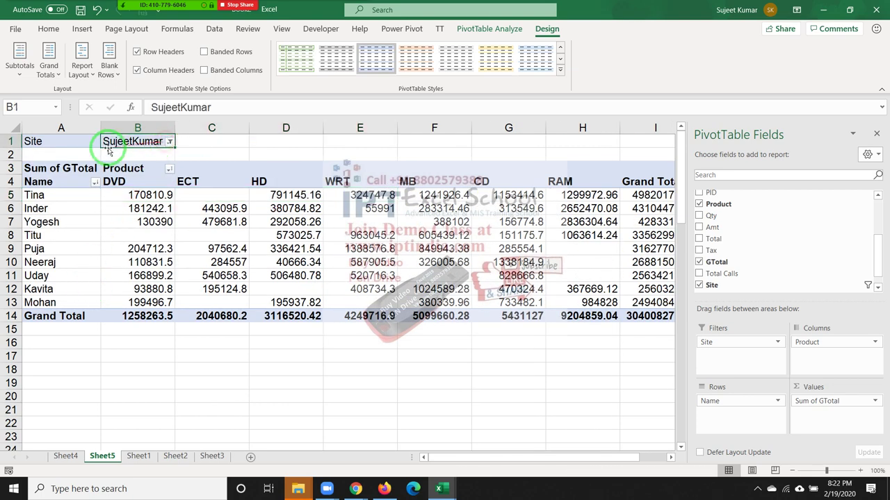
left_click(169, 142)
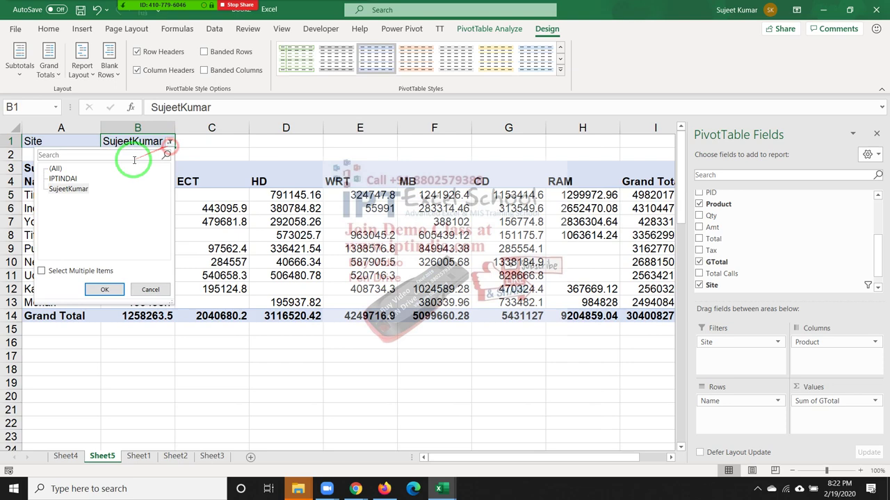
left_click(55, 168)
left_click(104, 289)
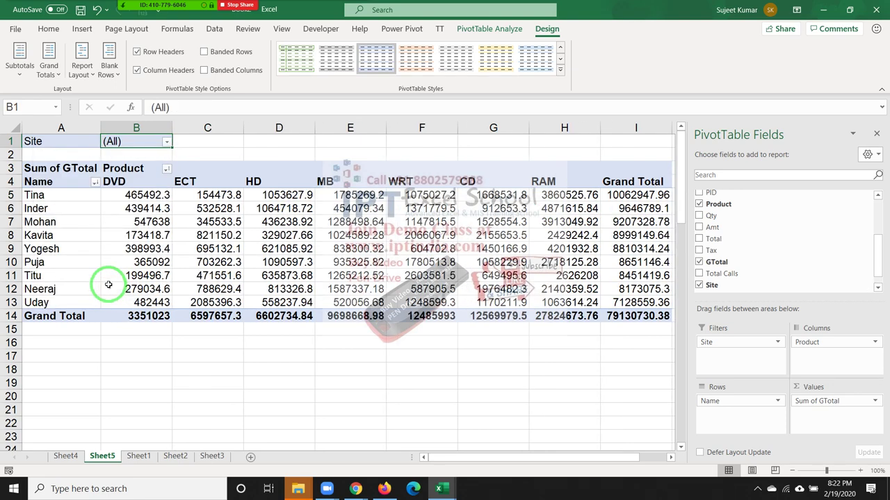
- Place Sales Mode and Site in the Filters area of the field list
left_click_drag(755, 342, 764, 288)
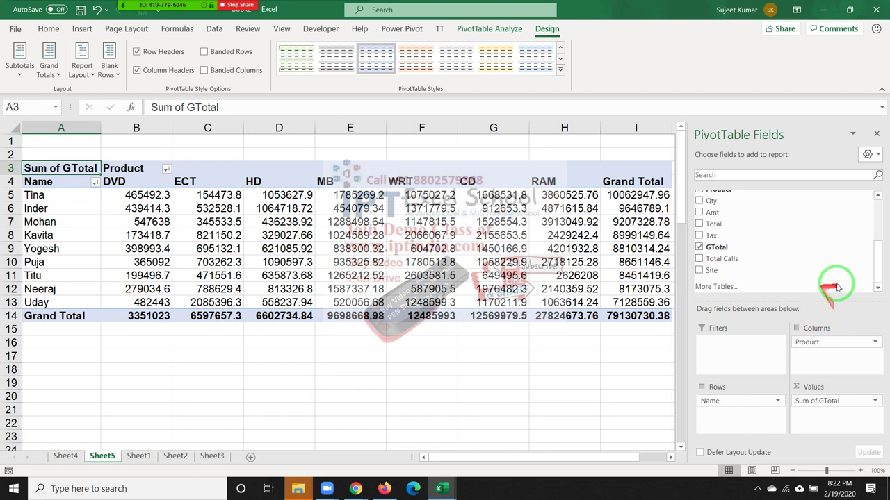
left_click_drag(873, 283, 875, 235)
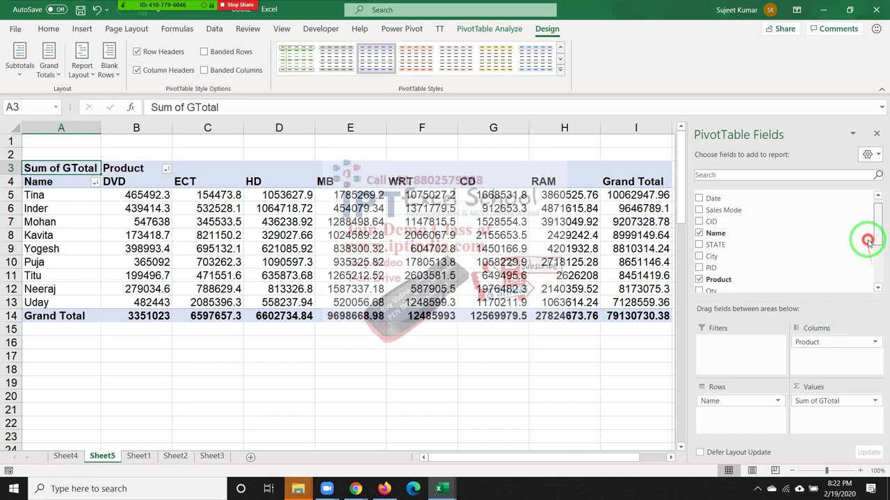
mouse_move(726, 209)
left_mouse_down()
mouse_move(756, 307)
mouse_move(741, 342)
left_mouse_up()
scroll(740, 265, "down", 3)
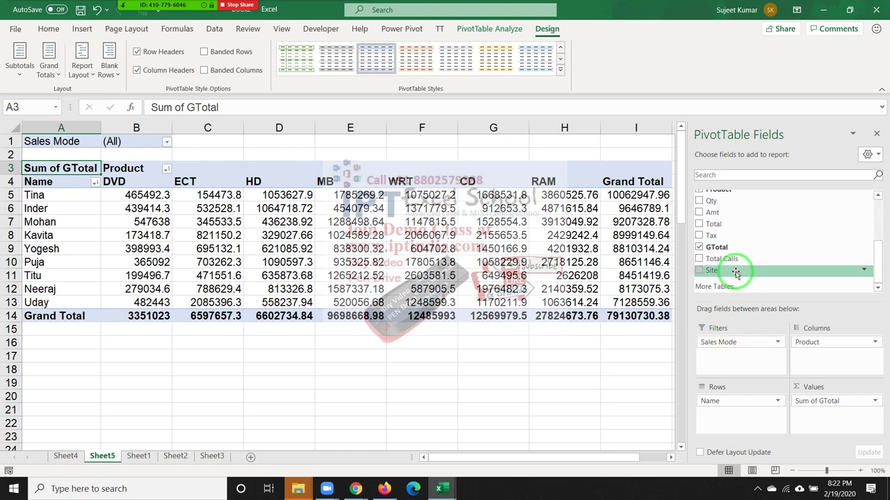
left_click_drag(735, 276, 733, 342)
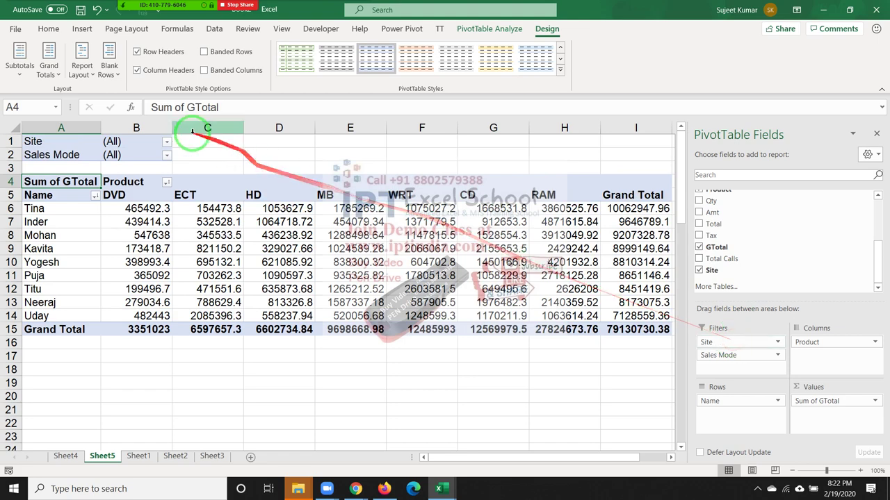
- Set the Site report filter to IPTINDAI
left_click(165, 143)
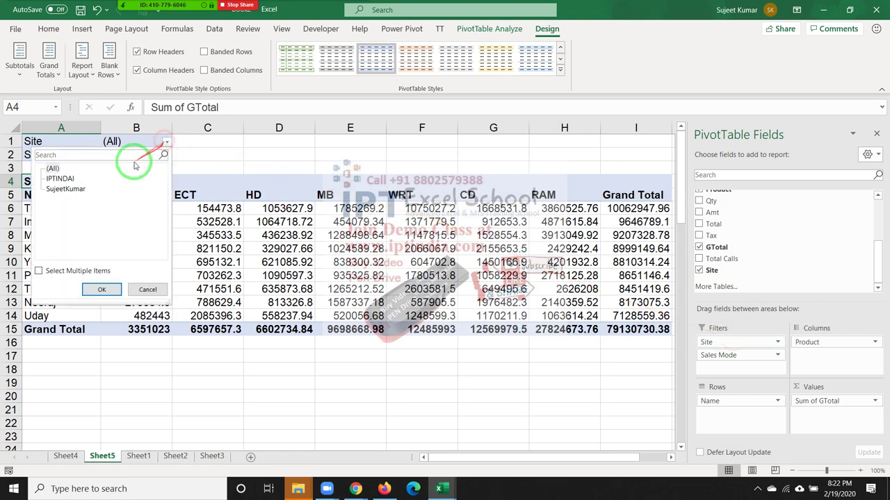
left_click(62, 179)
left_click(97, 291)
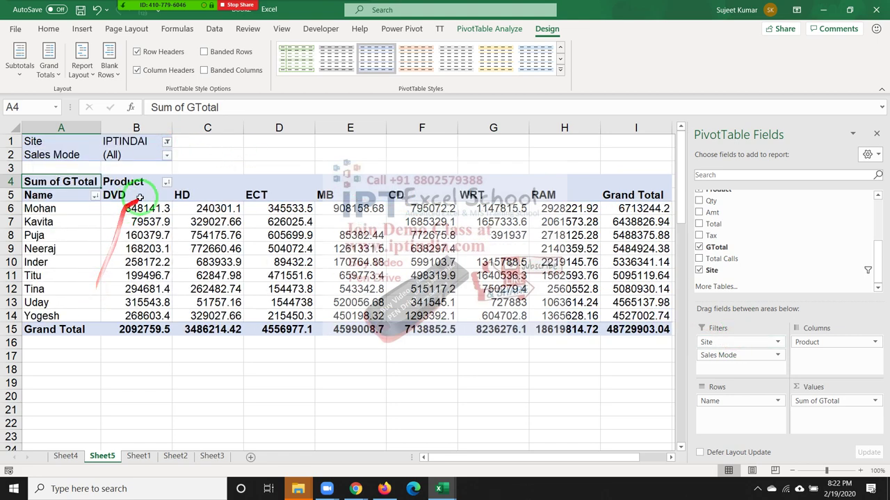
- Set the Sales Mode filter to Online, then change it to ExCust
left_click(167, 157)
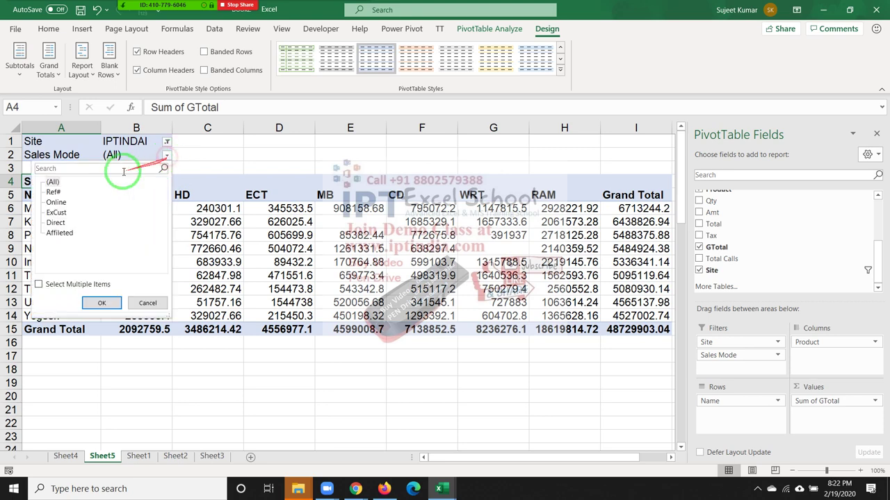
left_click(102, 302)
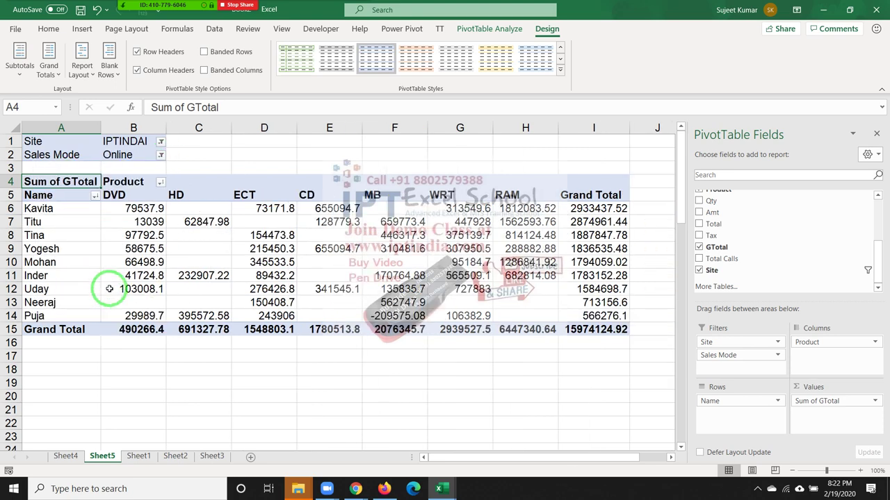
left_click(160, 155)
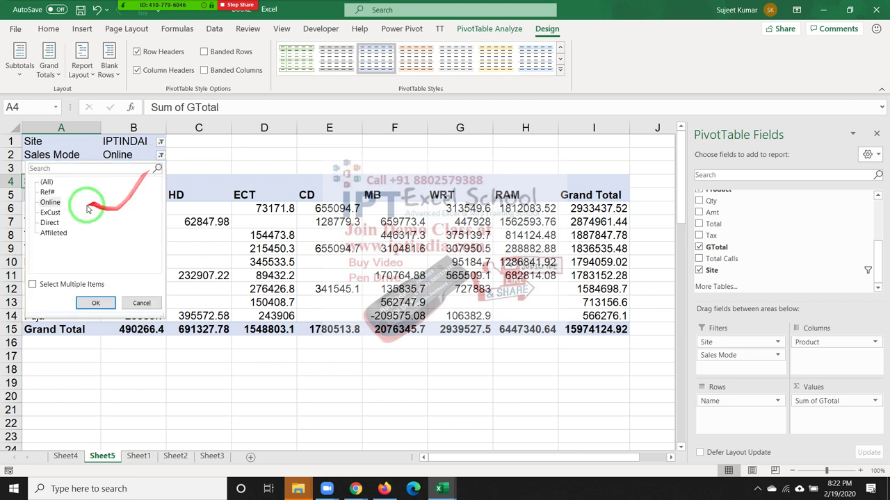
left_click(50, 212)
left_click(82, 304)
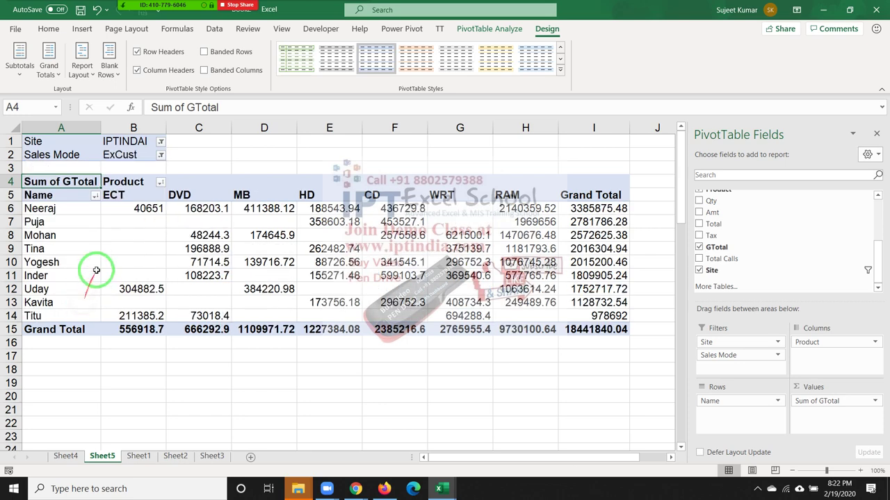
left_click(159, 155)
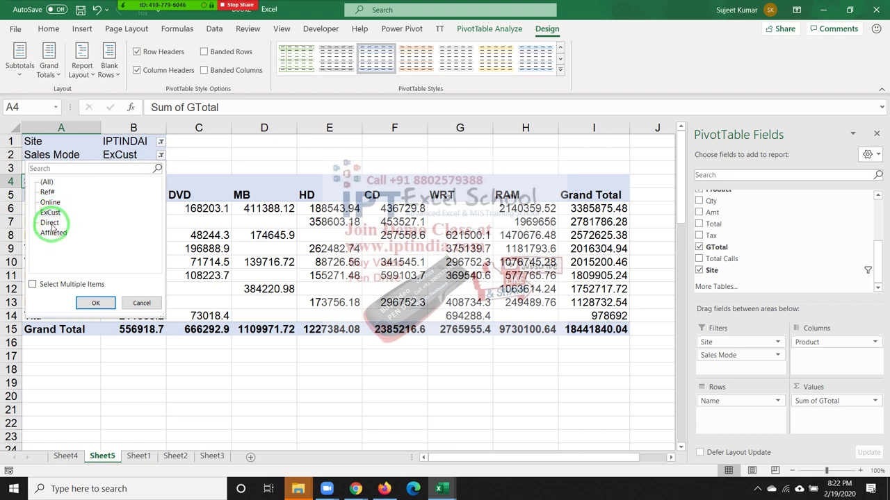
- Filter Sales Mode to Ref#, ExCust and Direct, then reset it to (All)
left_click(33, 286)
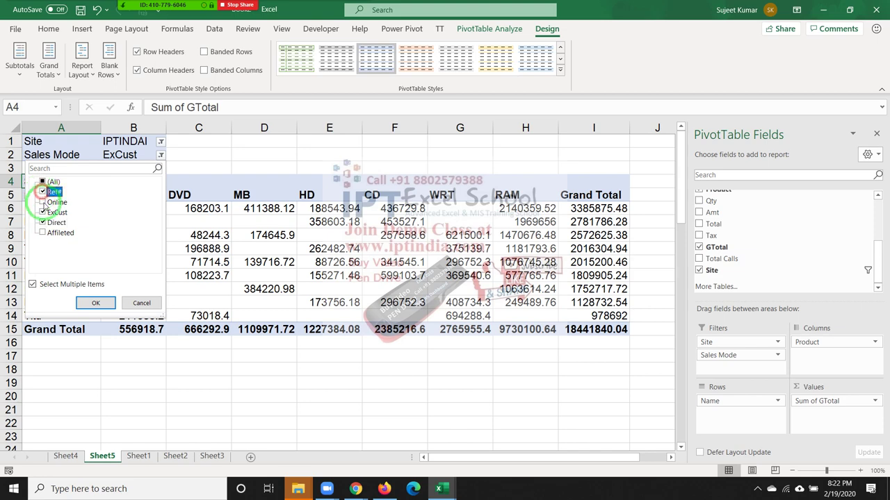
left_click(80, 299)
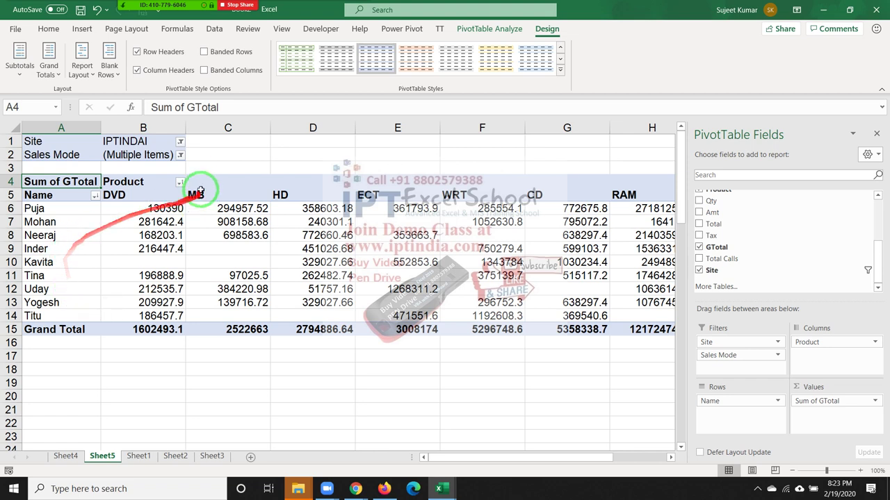
left_click(181, 155)
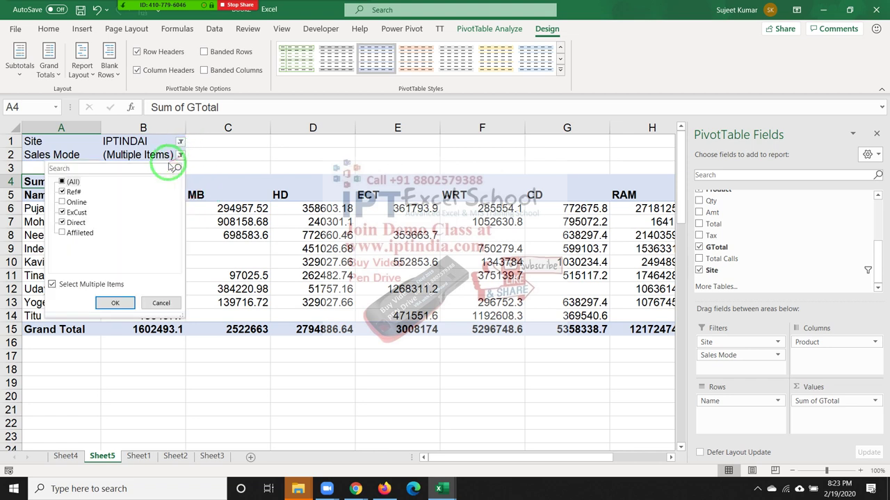
left_click(73, 182)
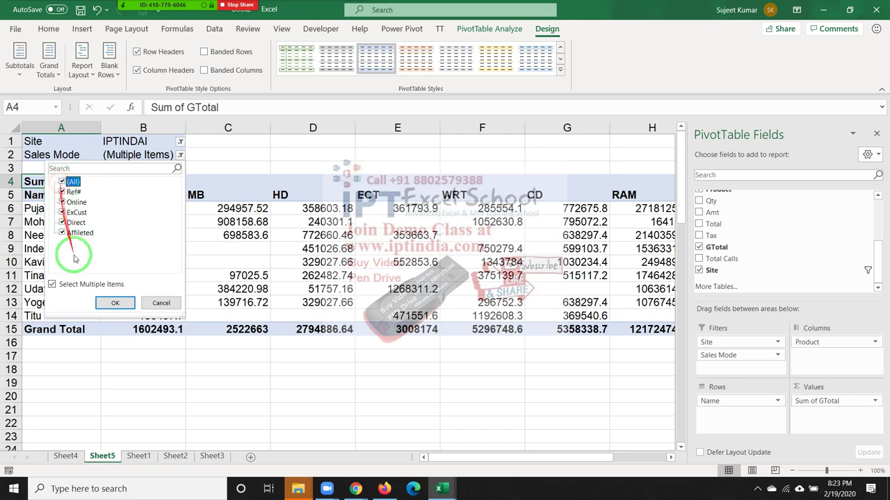
left_click(111, 303)
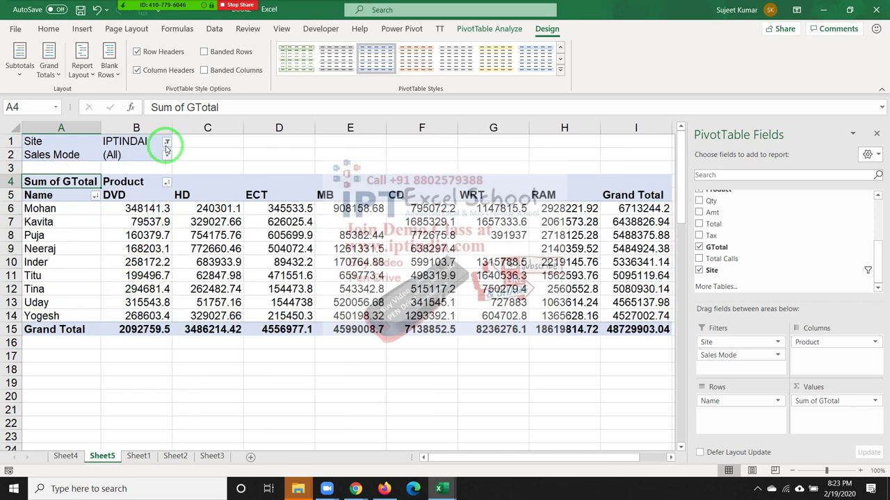
- Reset the Site report filter to (All), restoring the 79130730.38 total
left_click(167, 142)
left_click(56, 168)
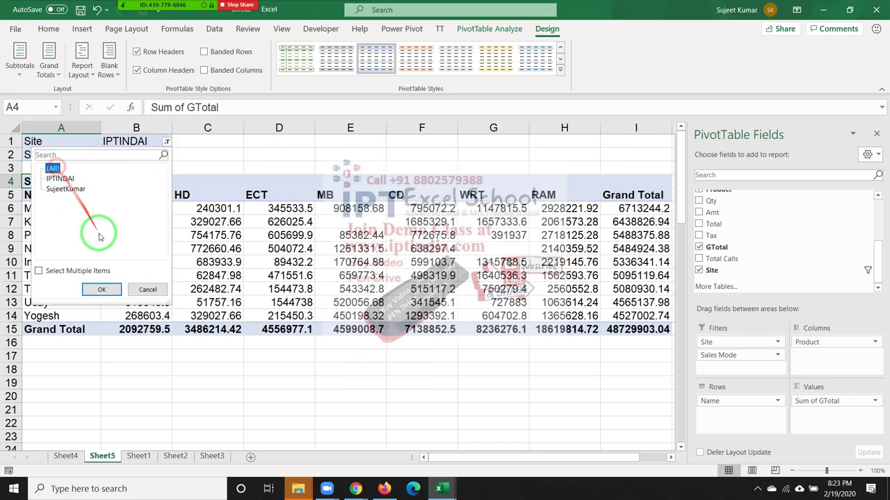
left_click(112, 289)
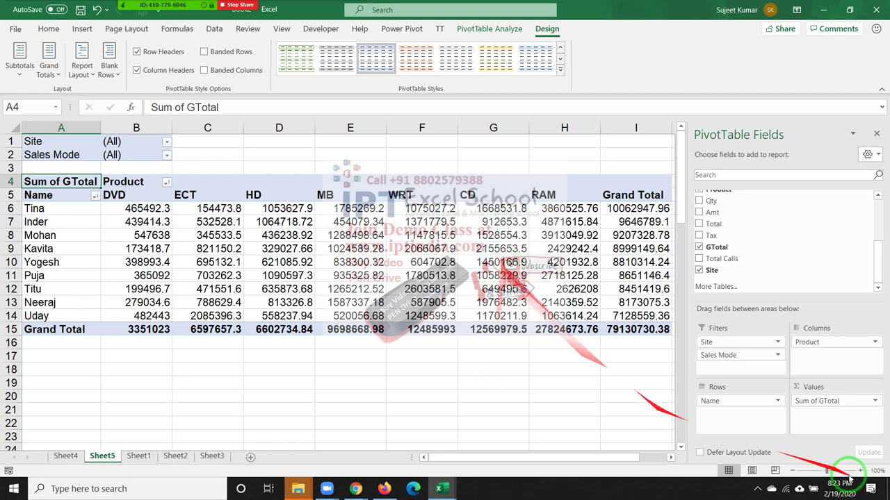
left_click(745, 358)
- Remove the Sales Mode and Site report filters from the pivot's Filters area
left_click_drag(745, 359, 712, 261)
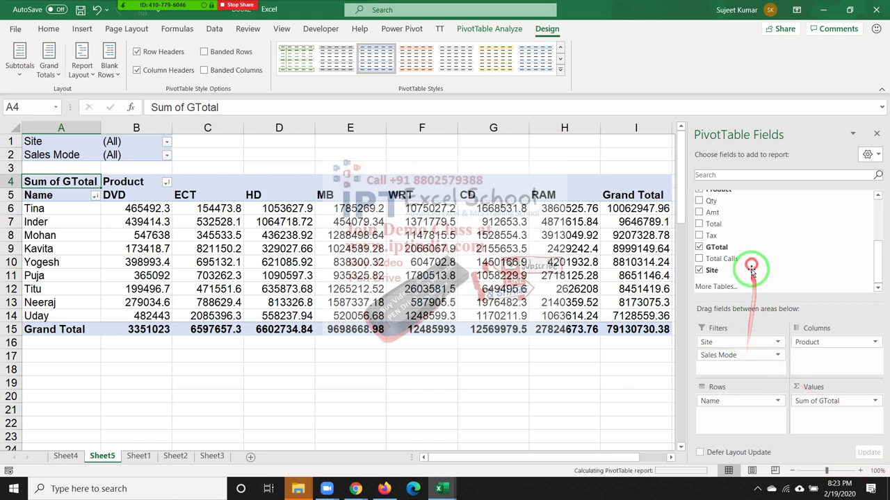
left_click_drag(705, 342, 719, 263)
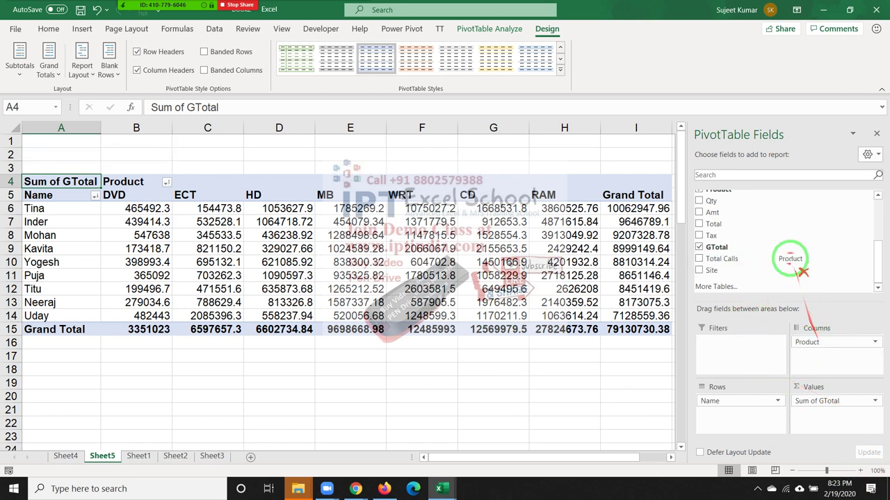
left_click_drag(819, 346, 765, 341)
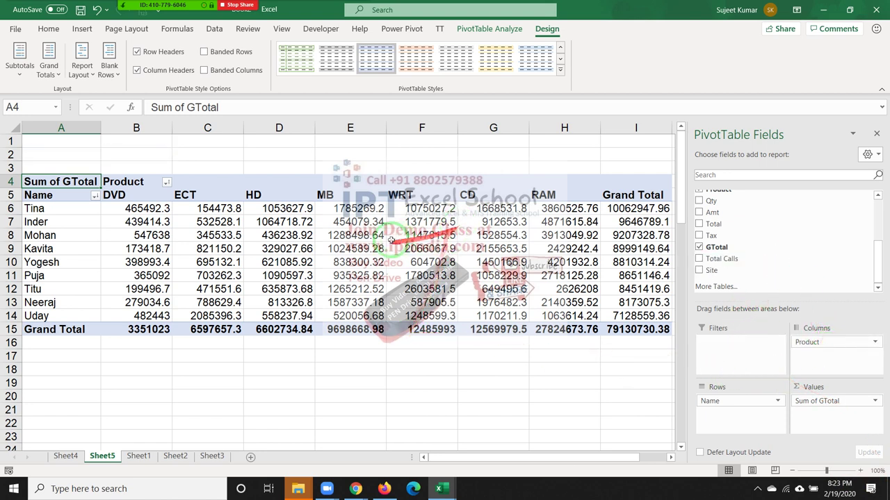
- Select the Neeraj row label and drag across the Name-by-Product pivot cells
left_click(43, 305)
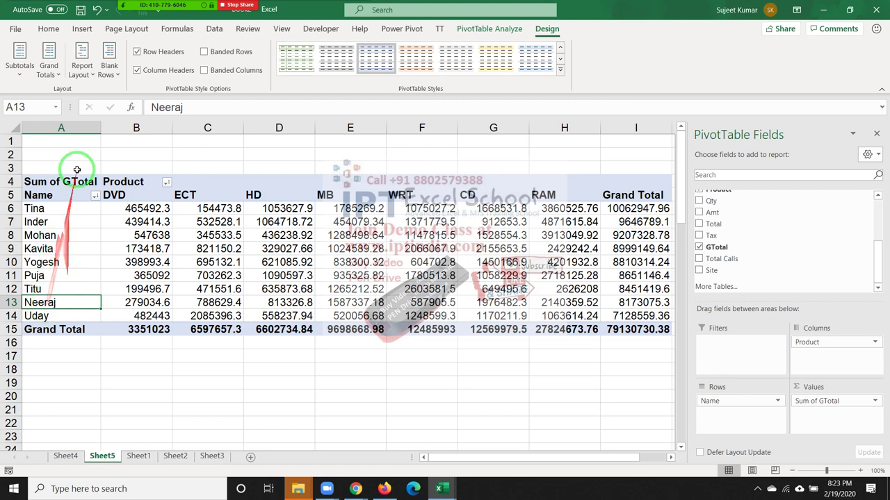
left_click_drag(87, 209, 84, 257)
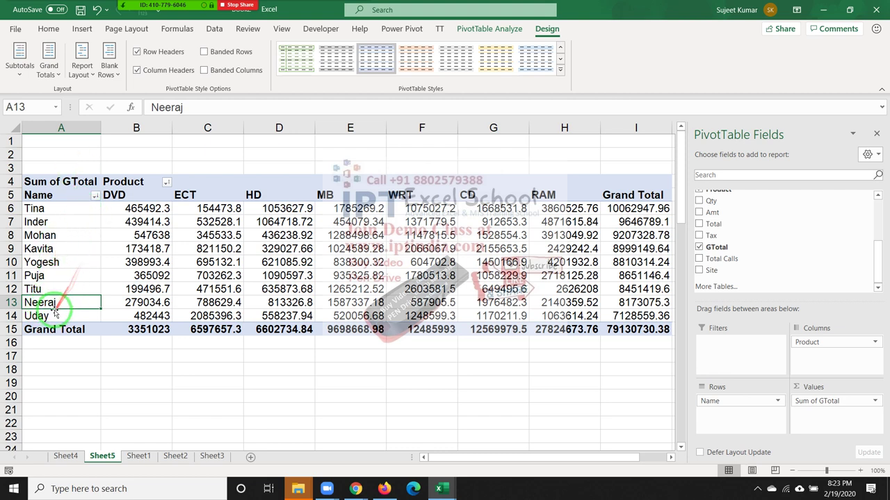
left_click_drag(136, 201, 131, 241)
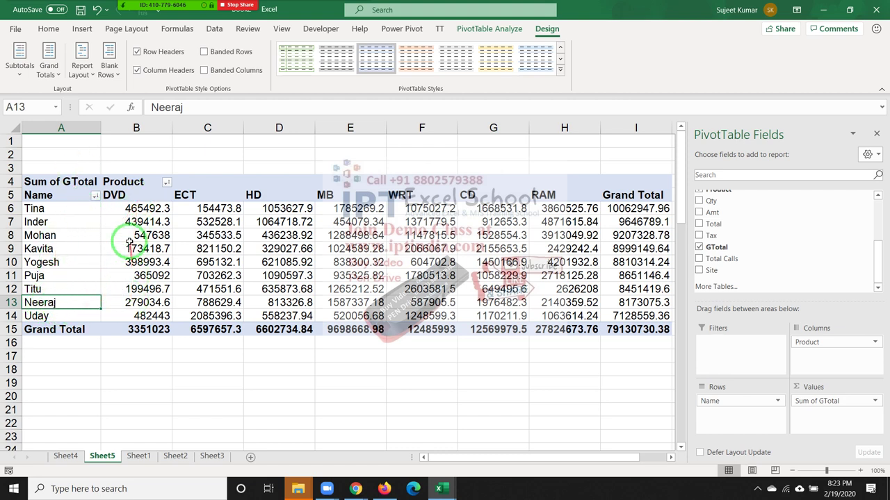
left_click_drag(76, 303, 152, 298)
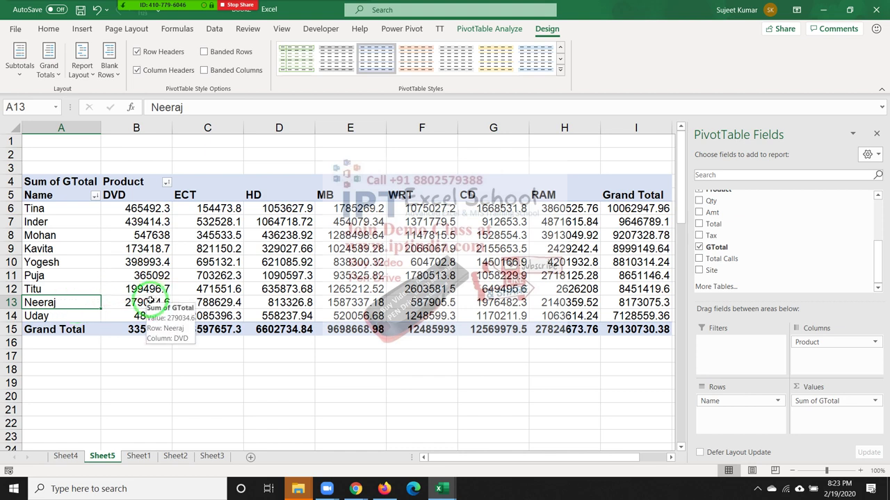
left_click_drag(141, 243, 143, 210)
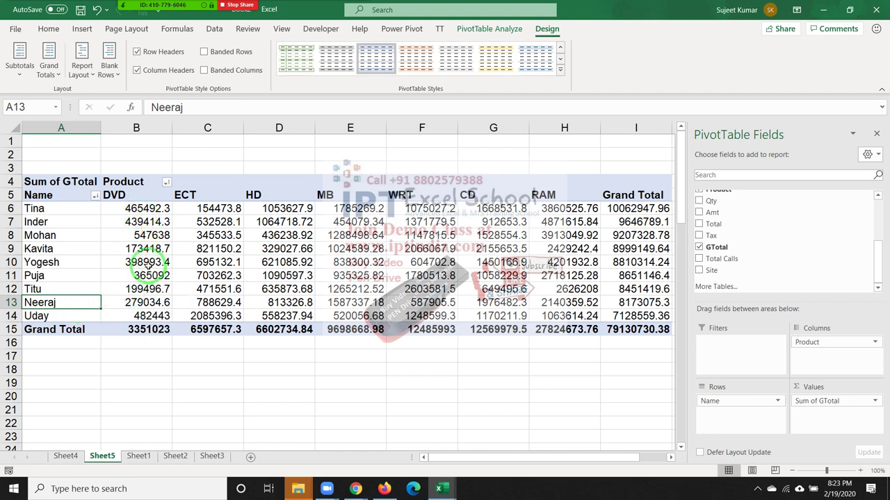
mouse_move(145, 267)
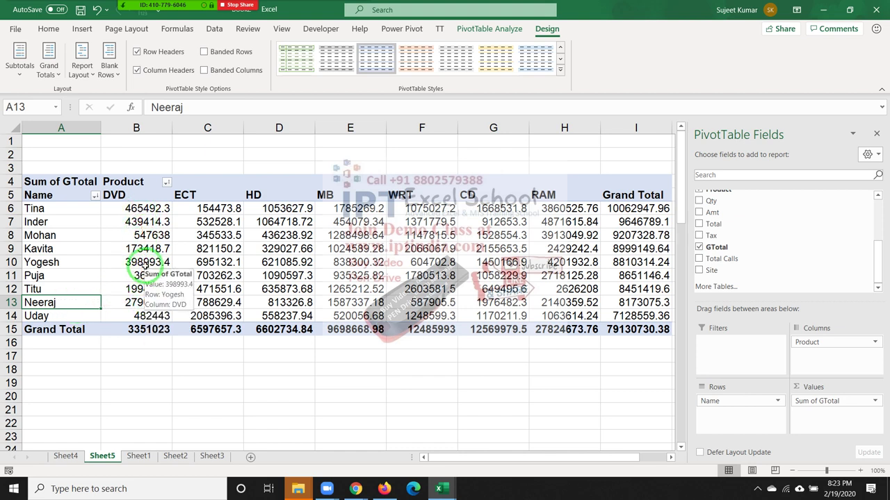
right_click(56, 306)
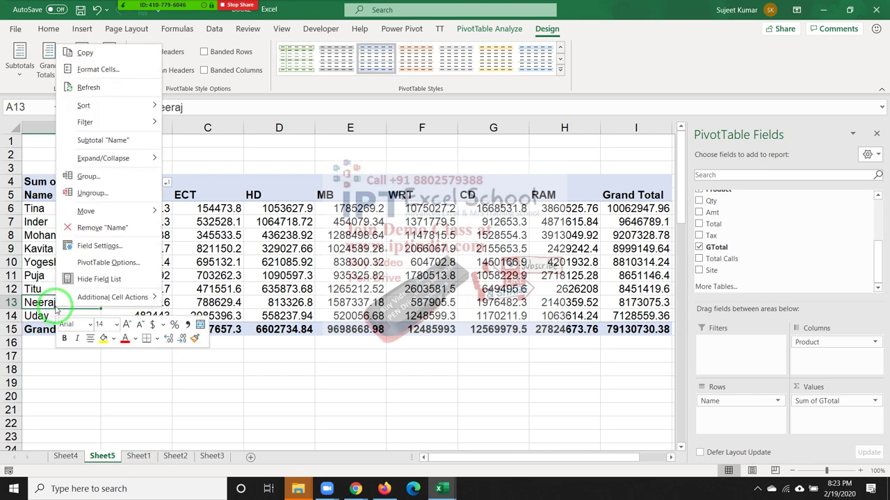
mouse_move(87, 210)
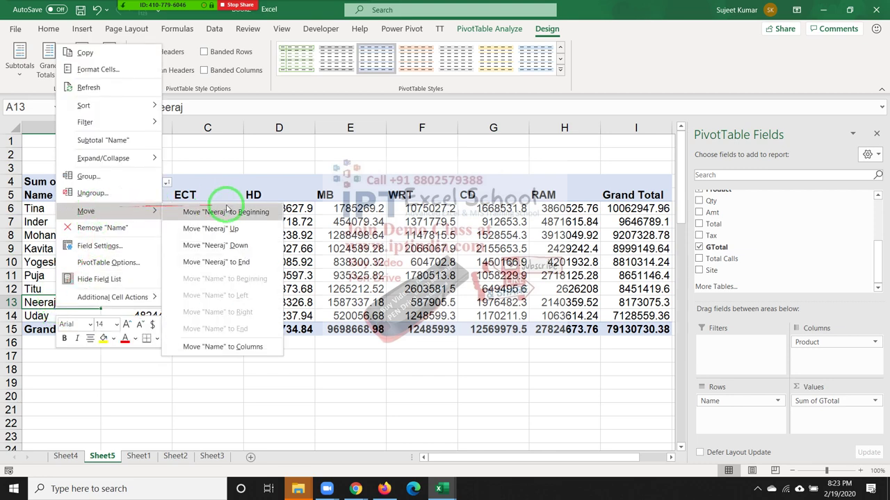
left_click(257, 214)
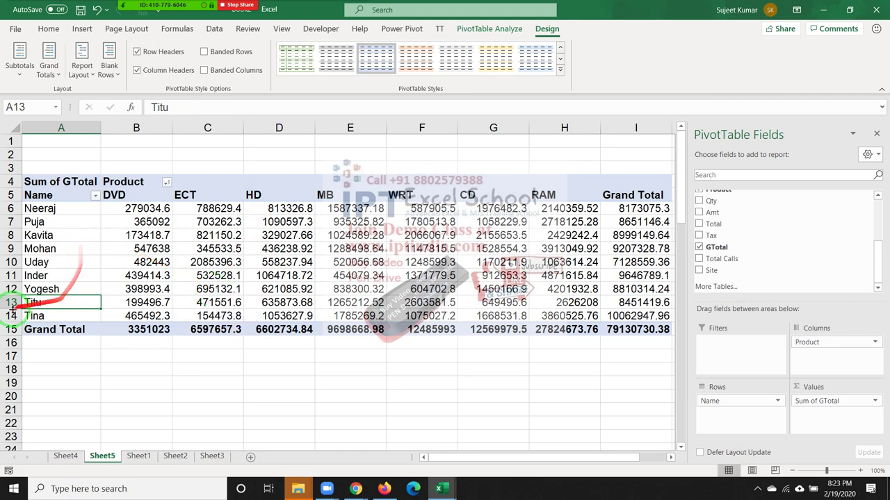
left_click_drag(10, 302, 12, 208)
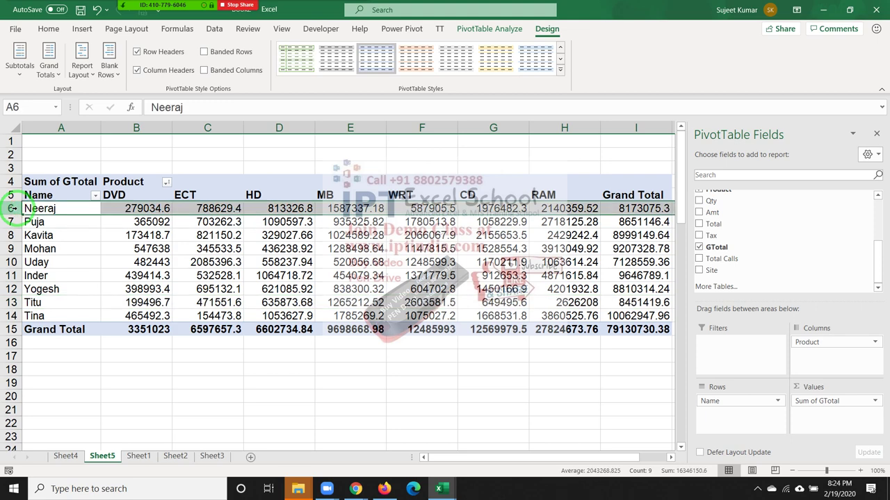
left_click(42, 208)
right_click(61, 210)
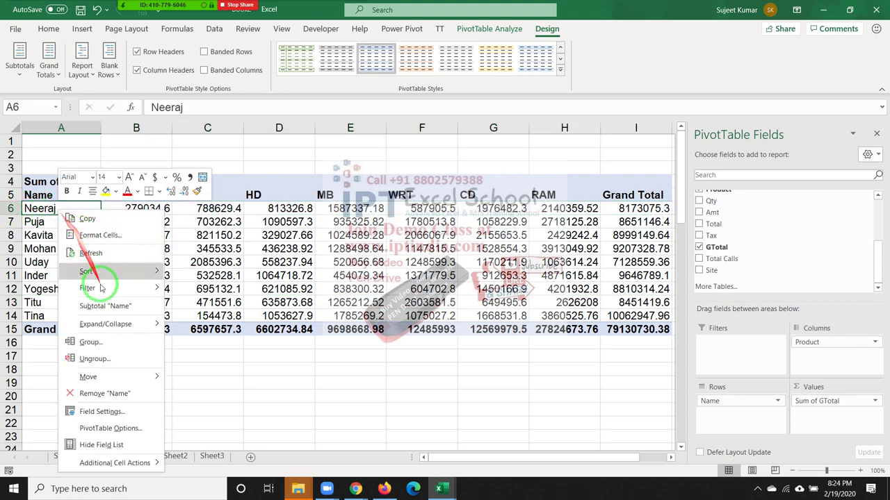
mouse_move(129, 377)
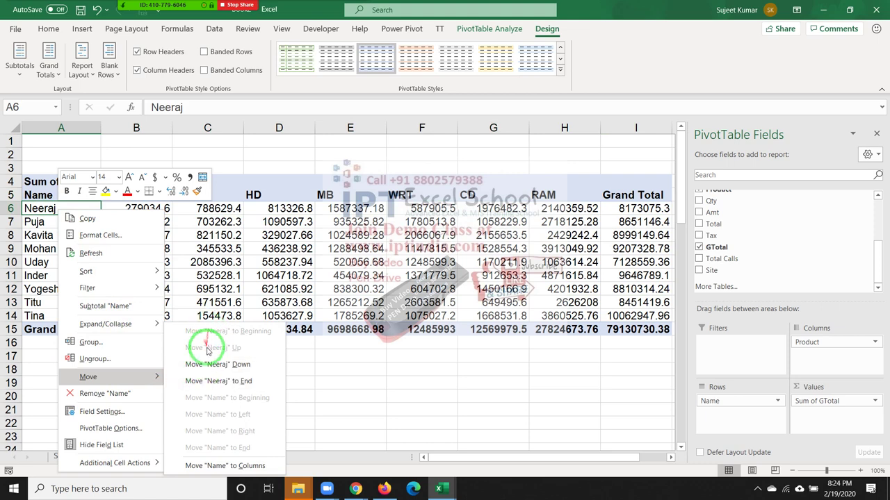
- Close the Neeraj move choices and the WRT heading's menu without changes
left_click(203, 271)
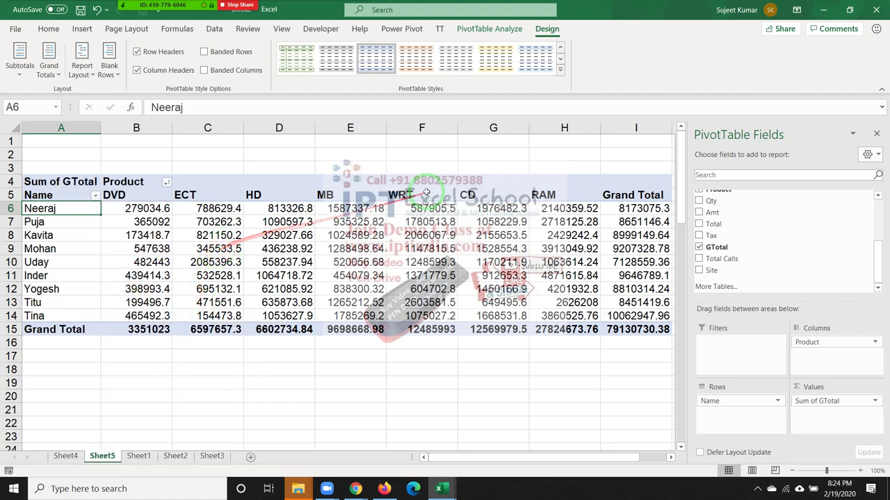
left_click(423, 195)
right_click(410, 196)
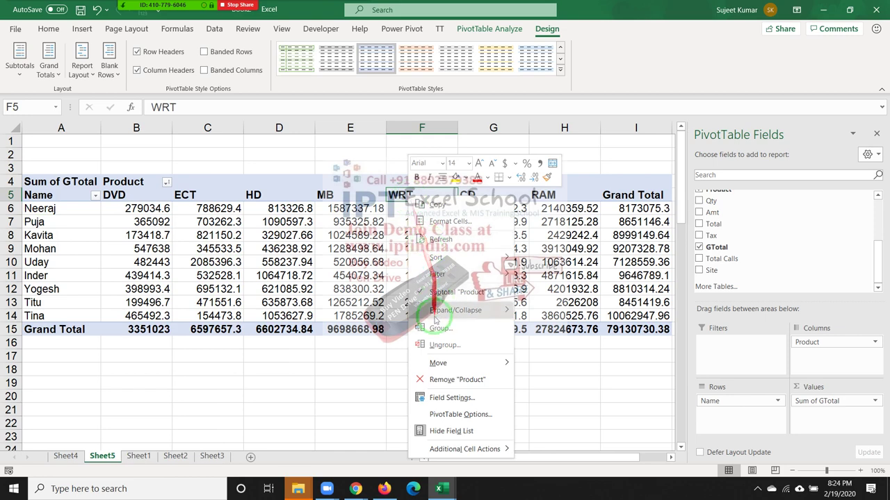
key("Escape")
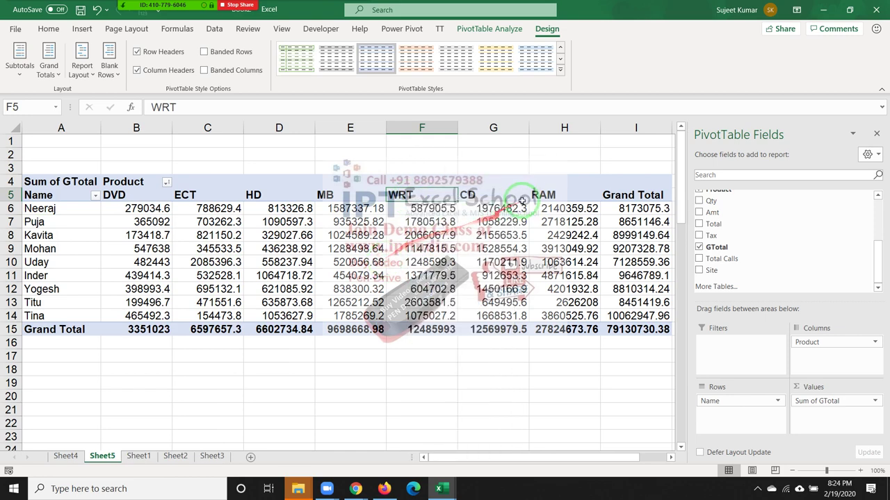
- Move the RAM product column to the beginning, giving RAM, DVD, HD, MB, CD, ECT, WRT
left_click(555, 196)
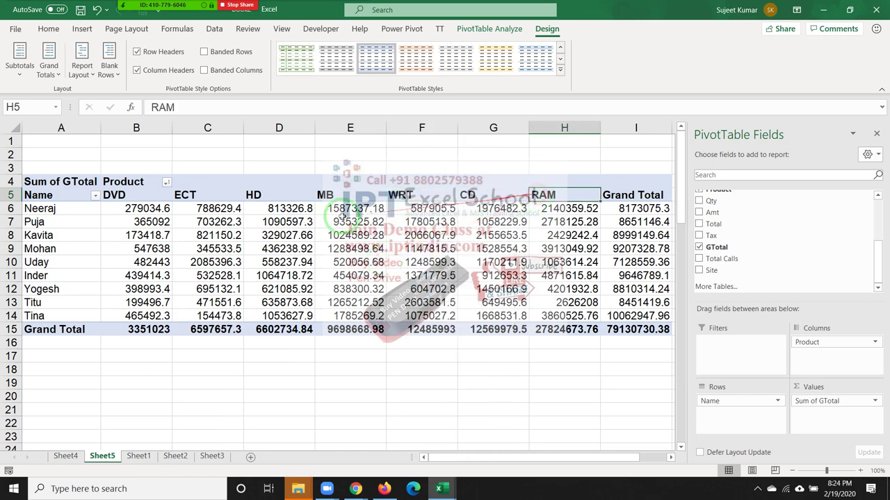
right_click(559, 201)
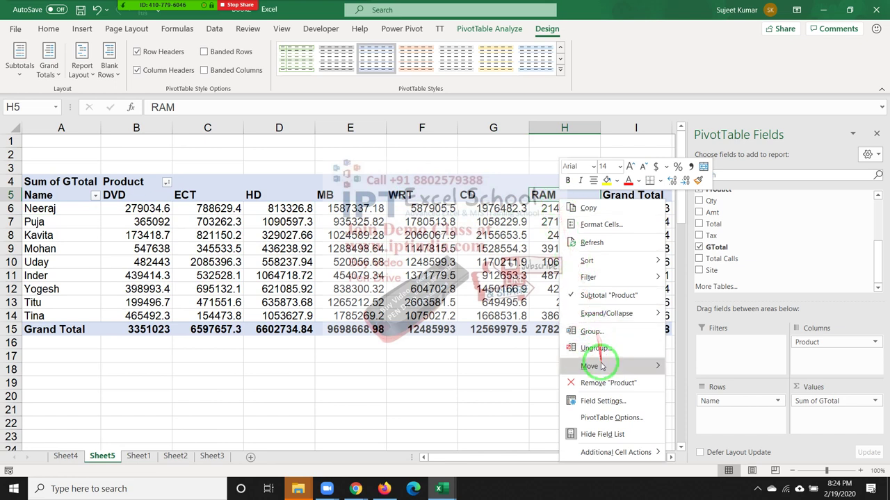
mouse_move(602, 366)
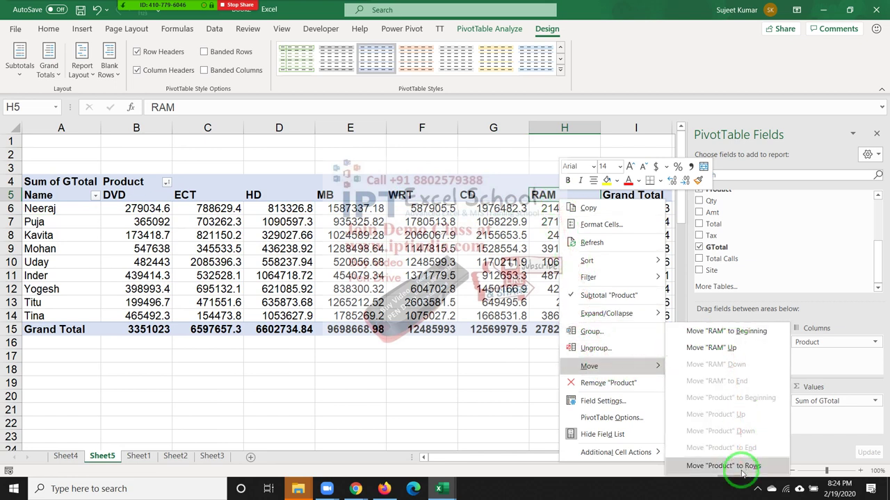
mouse_move(737, 341)
left_mouse_down()
mouse_move(456, 262)
mouse_move(704, 376)
left_mouse_up()
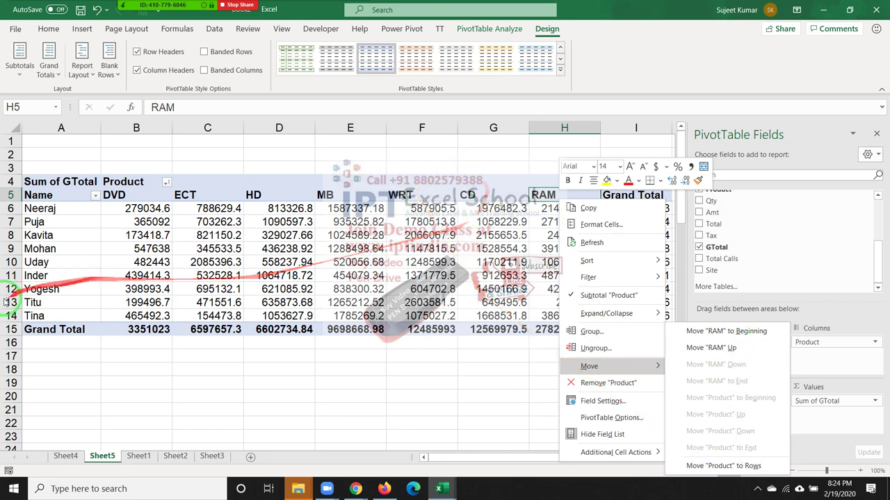
left_click(704, 330)
left_click_drag(710, 338, 4, 314)
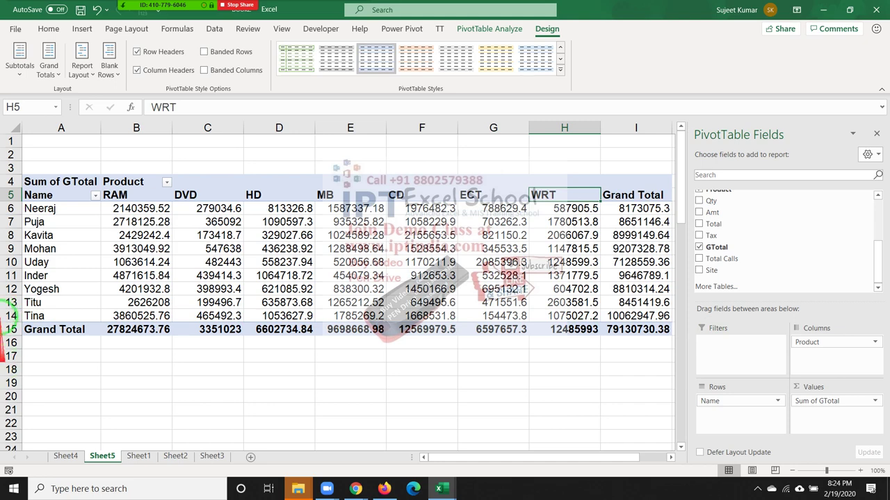
left_click(158, 10)
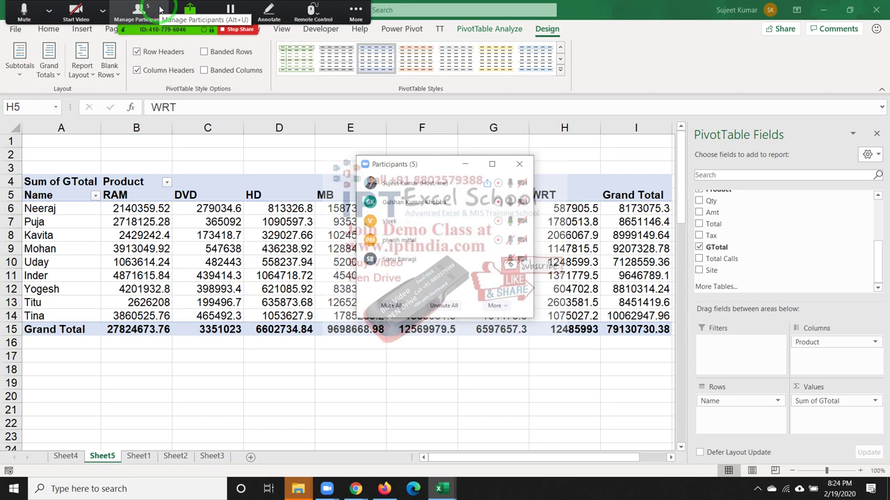
left_click(519, 164)
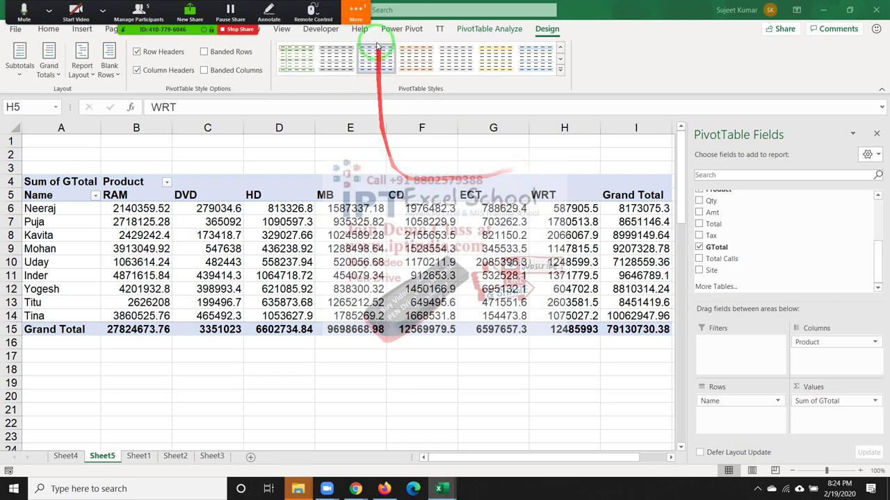
left_click(356, 14)
left_click(360, 26)
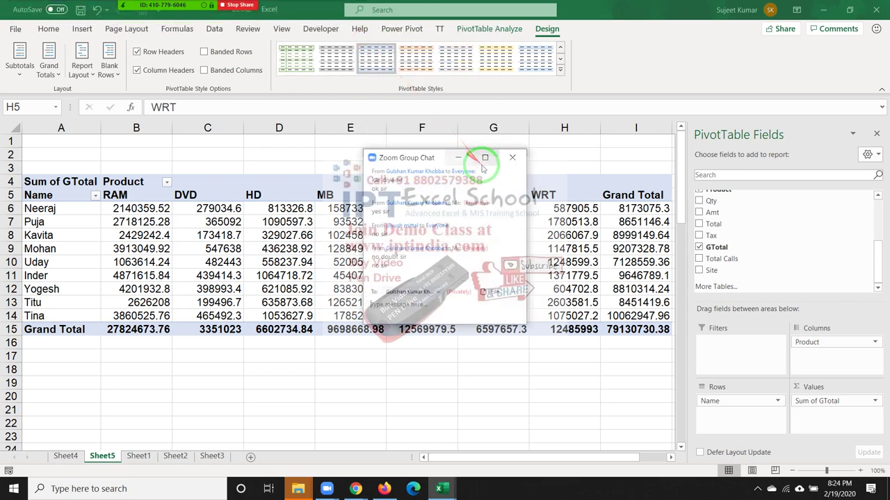
left_click(512, 157)
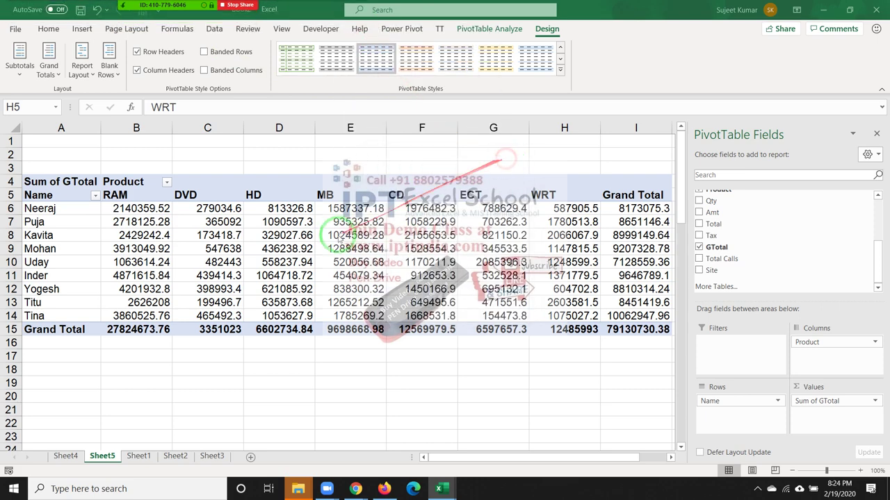
left_click(829, 349)
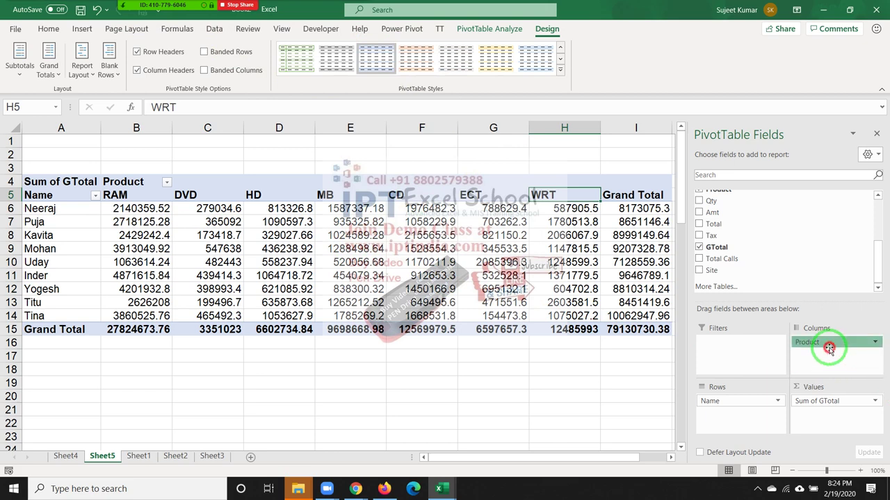
left_click(828, 345)
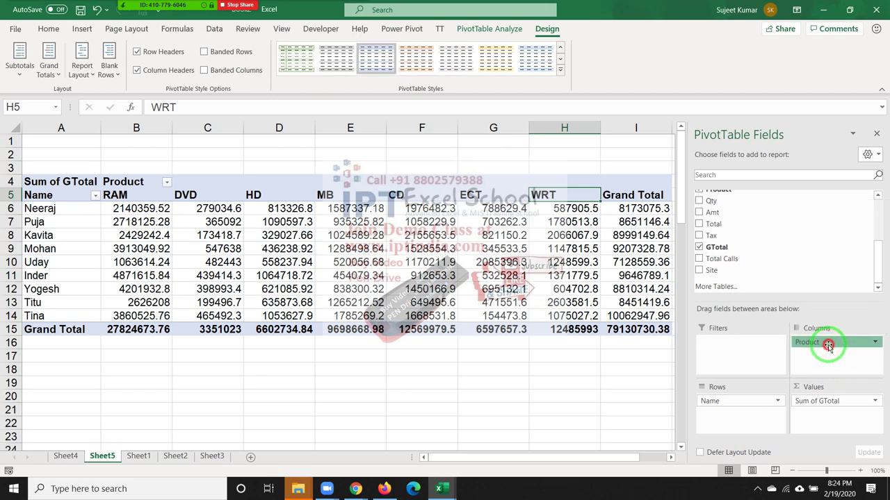
- Remove Product from the pivot's Columns and Name from its Rows
left_click_drag(828, 346, 794, 255)
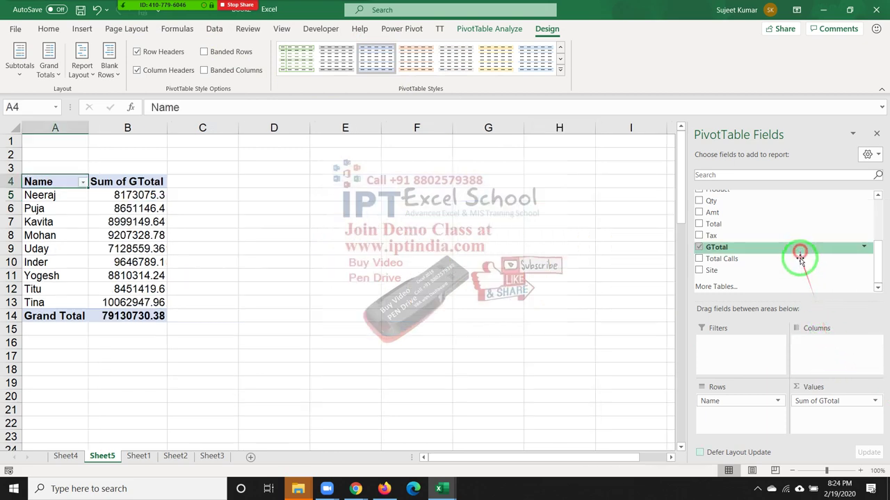
left_click(759, 401)
left_click_drag(759, 402, 758, 255)
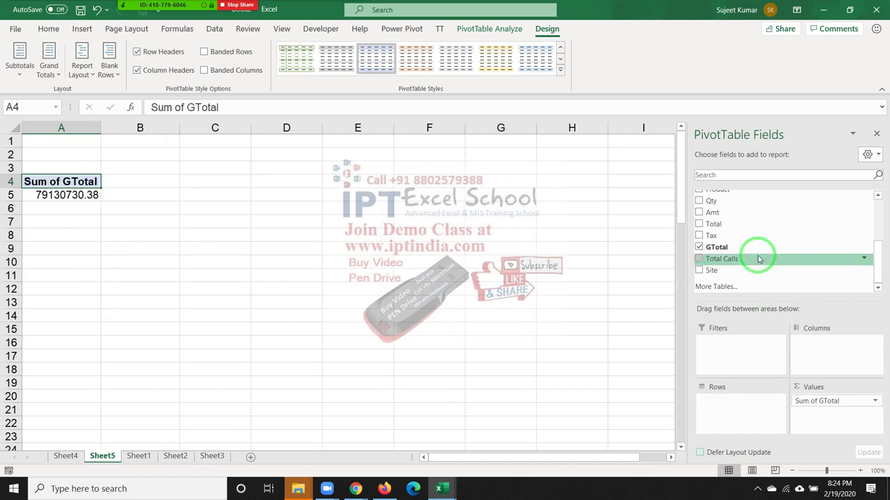
scroll(757, 255, "up", 2)
scroll(758, 257, "down", 2)
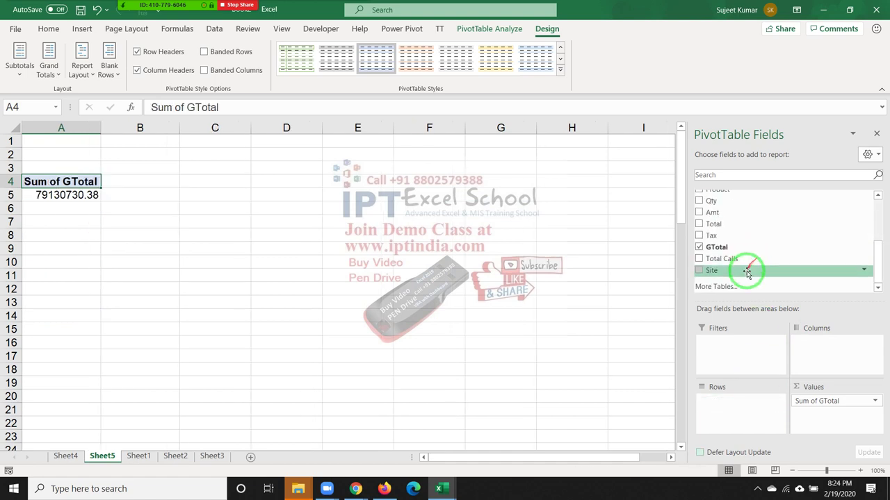
scroll(744, 271, "up", 2)
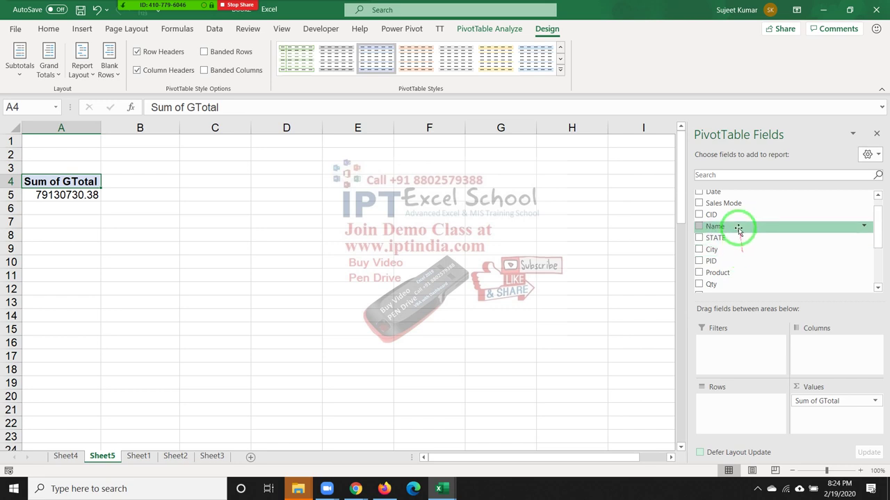
- Put Sales Mode in Rows and select the Ref#, ExCust, Direct, Affileted and Online labels
left_click_drag(723, 203, 737, 393)
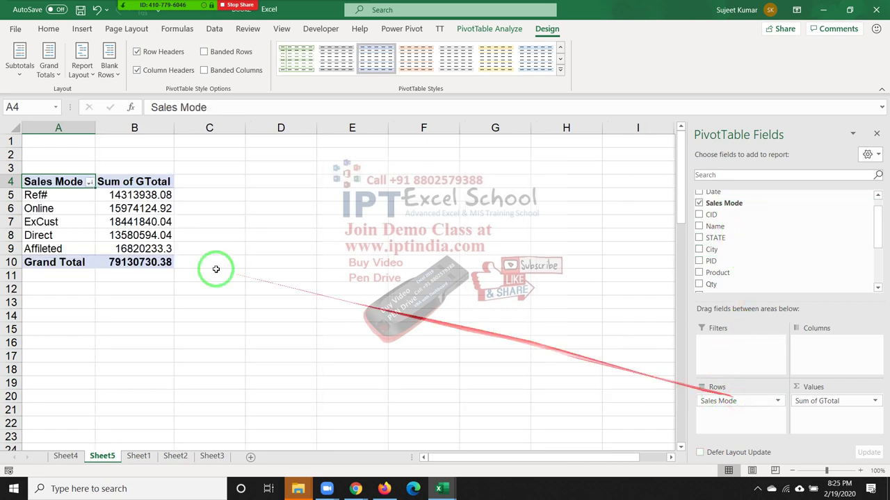
left_click(53, 195)
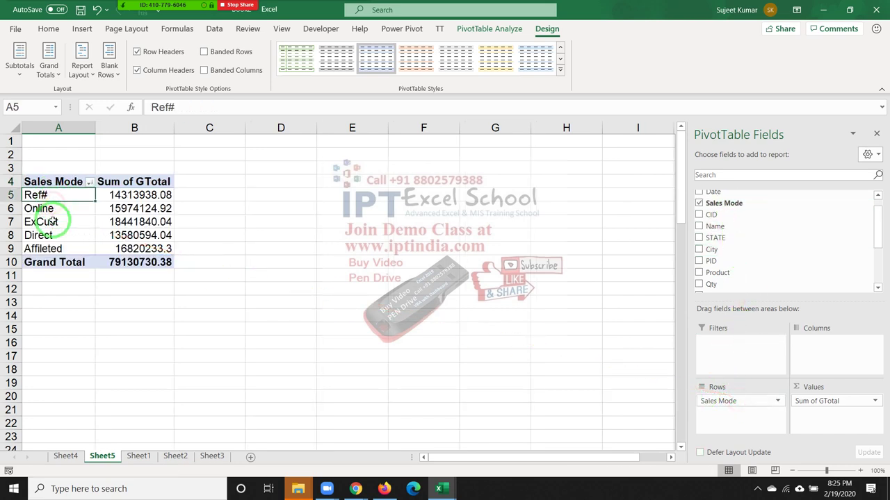
left_click(50, 221)
left_click(55, 235)
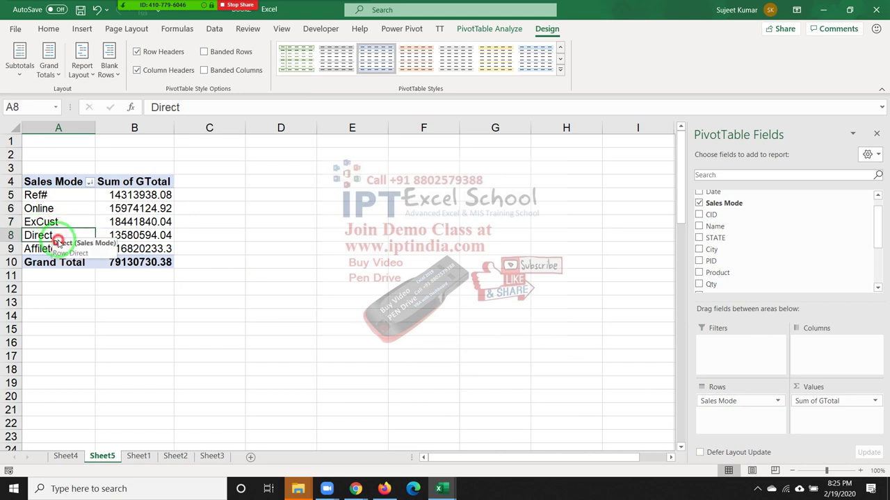
left_click(44, 248)
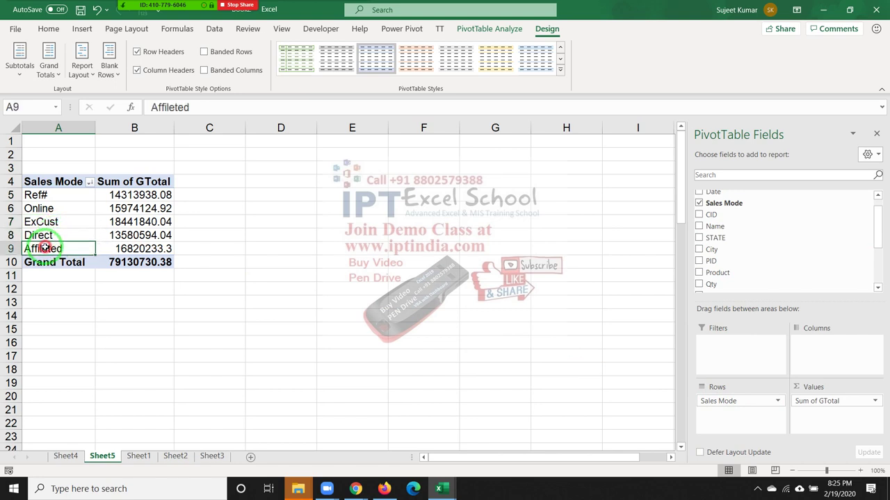
left_click(51, 208, "ctrl")
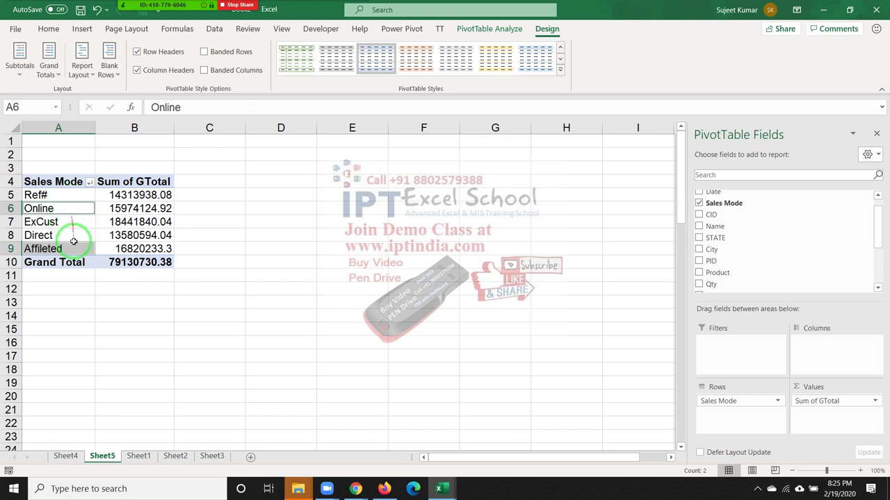
mouse_move(156, 18)
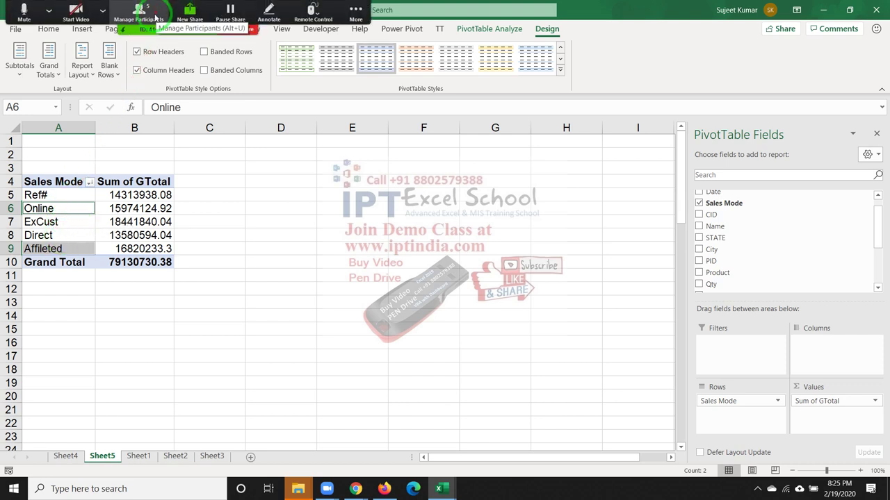
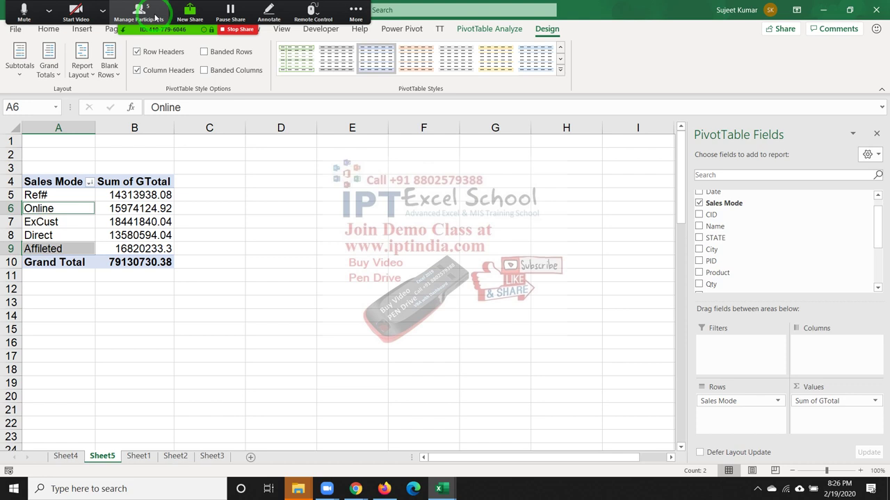
- Group the Online and Affileted sales modes and rename the group to 'Online +'
right_click(55, 209)
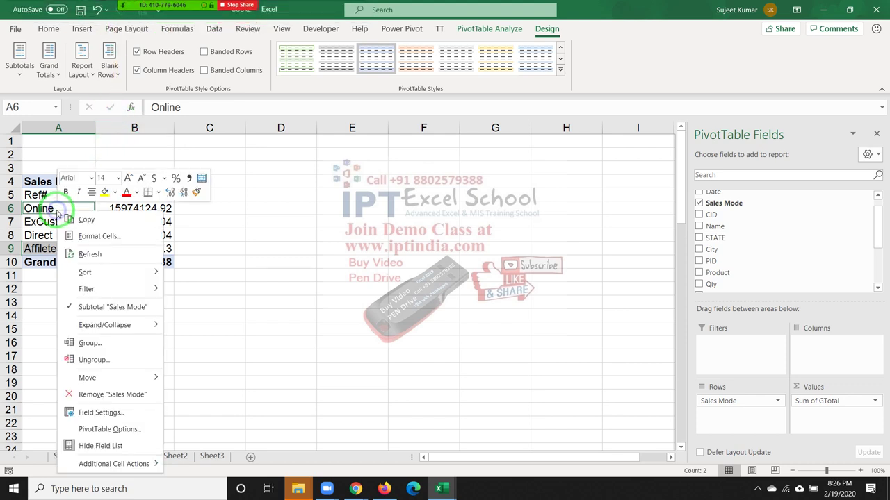
left_click(110, 348)
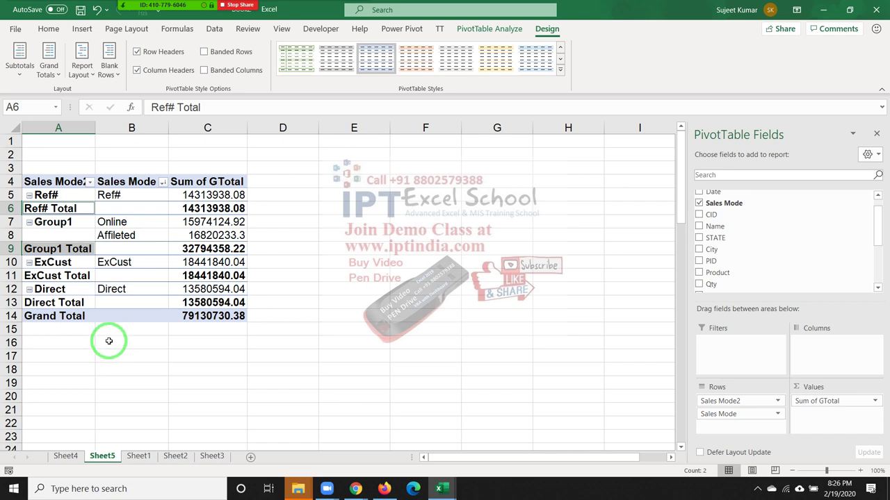
left_click(108, 305)
left_click(85, 287)
left_click(107, 232)
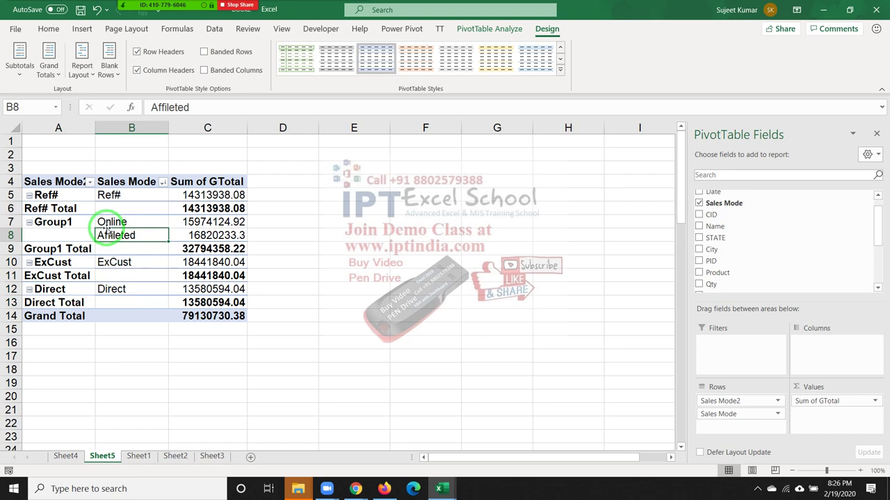
left_click(82, 221)
double_click(82, 221)
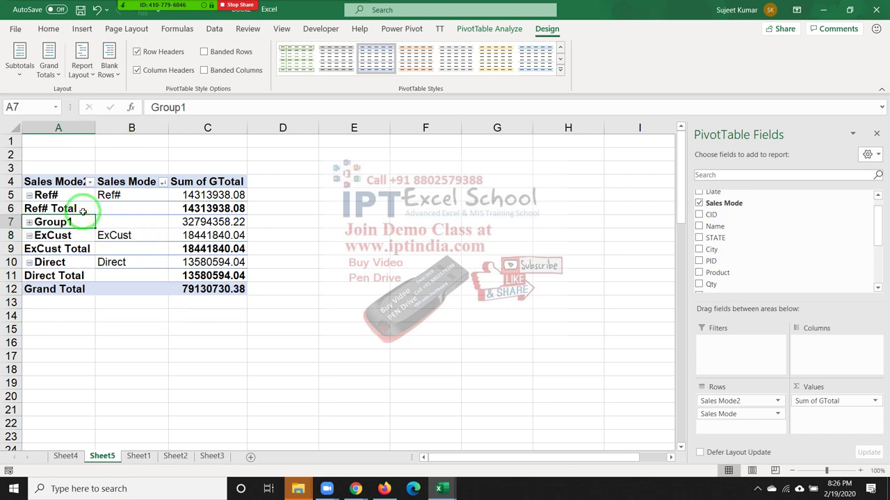
type("Online +")
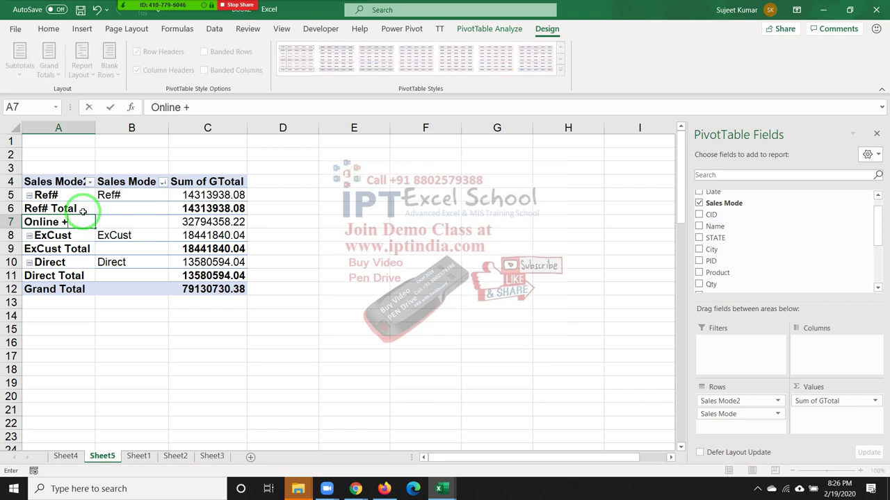
key("Return")
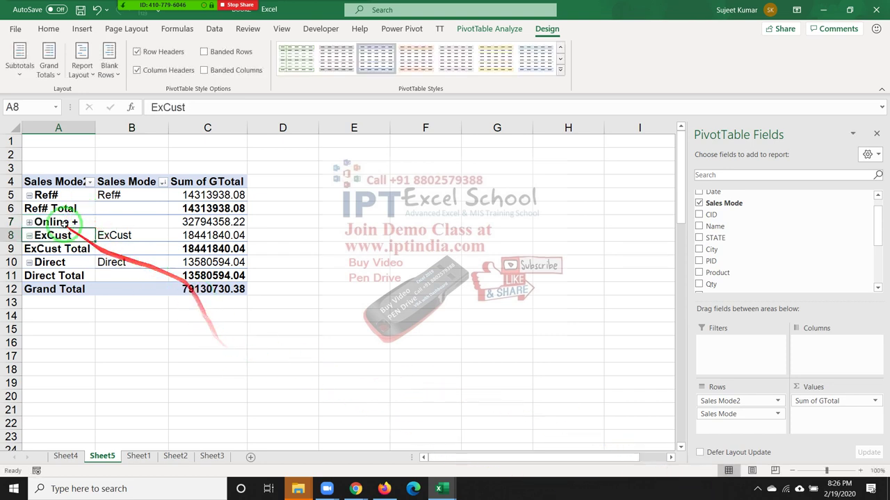
- Remove the original Sales Mode field from the pivot rows and return to Sheet1
left_click(62, 222)
right_click(62, 221)
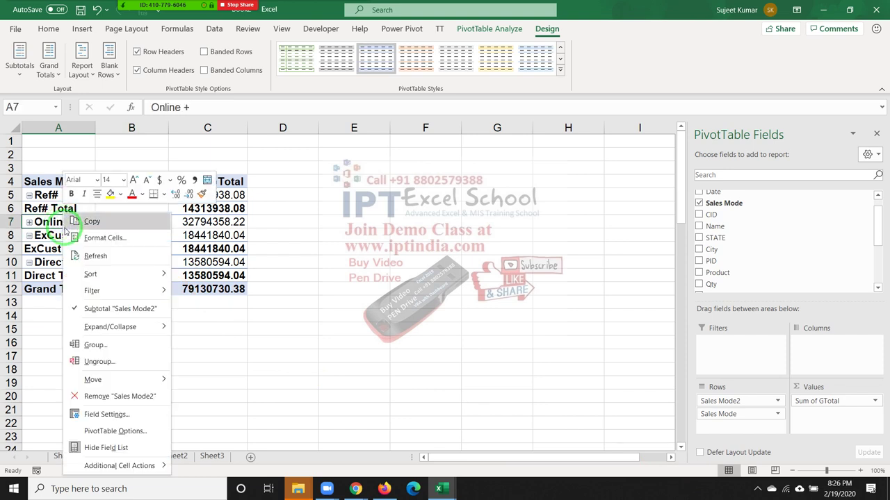
left_click(279, 281)
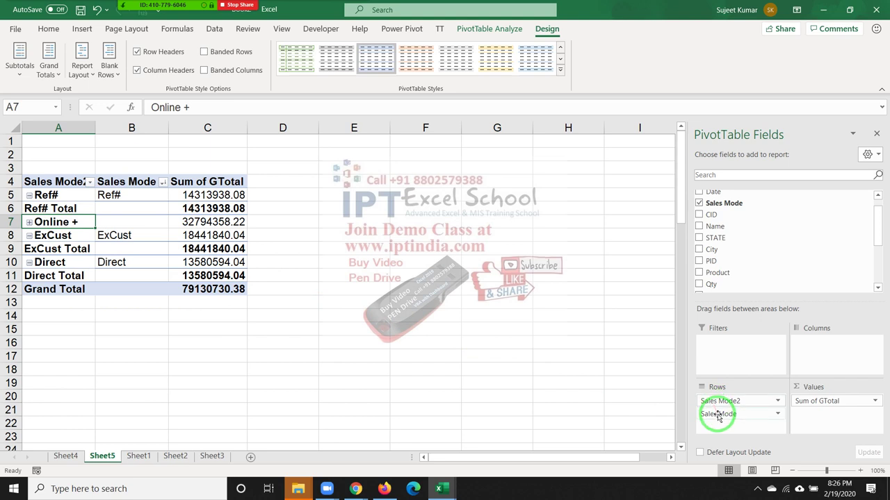
left_click_drag(716, 414, 735, 268)
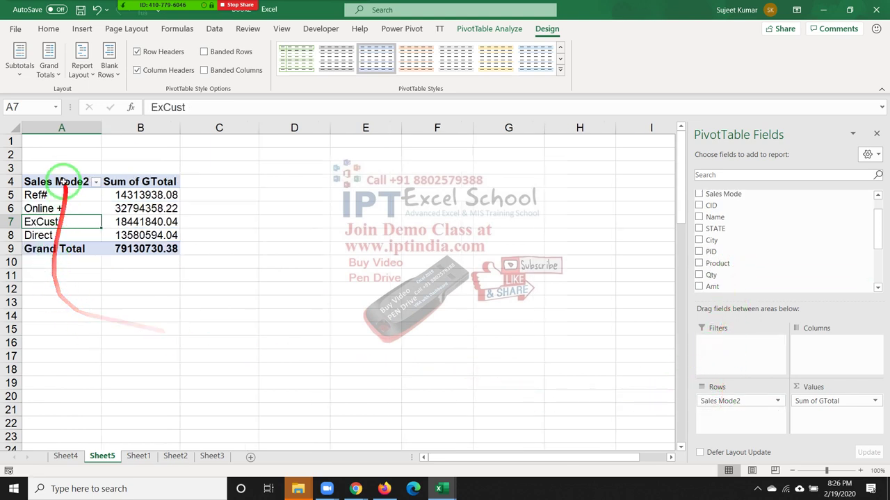
left_click_drag(69, 201, 126, 235)
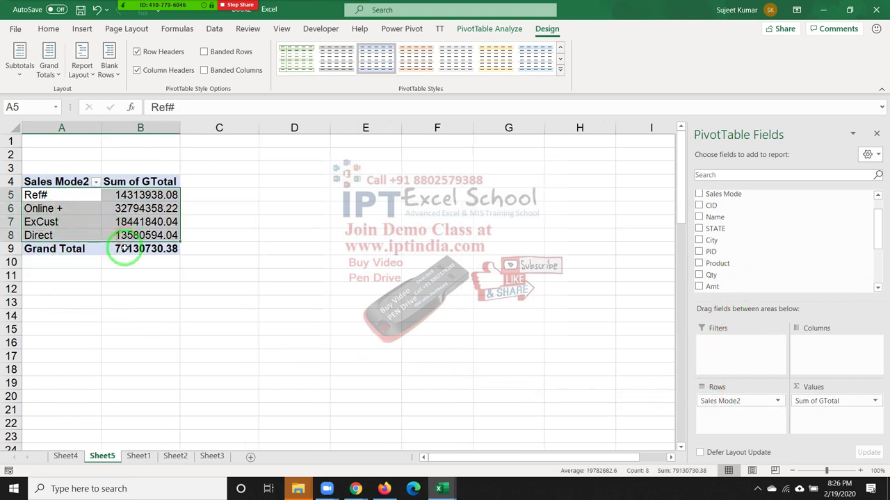
mouse_move(123, 250)
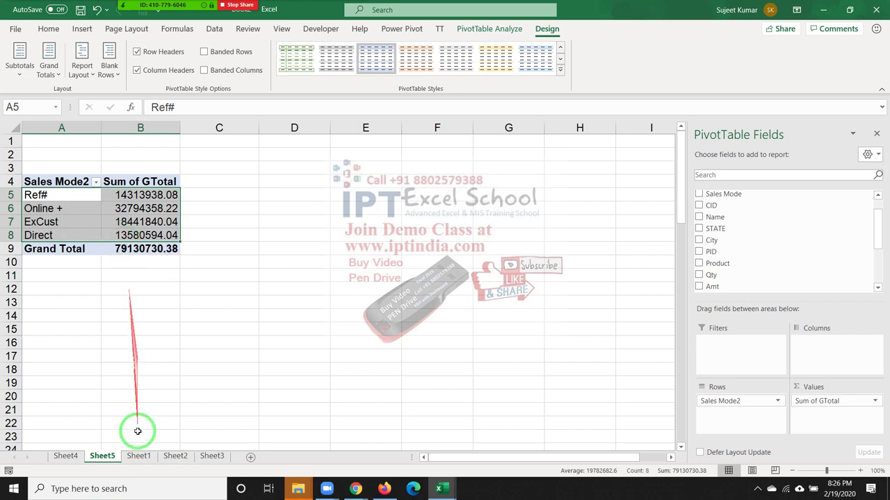
left_click(138, 456)
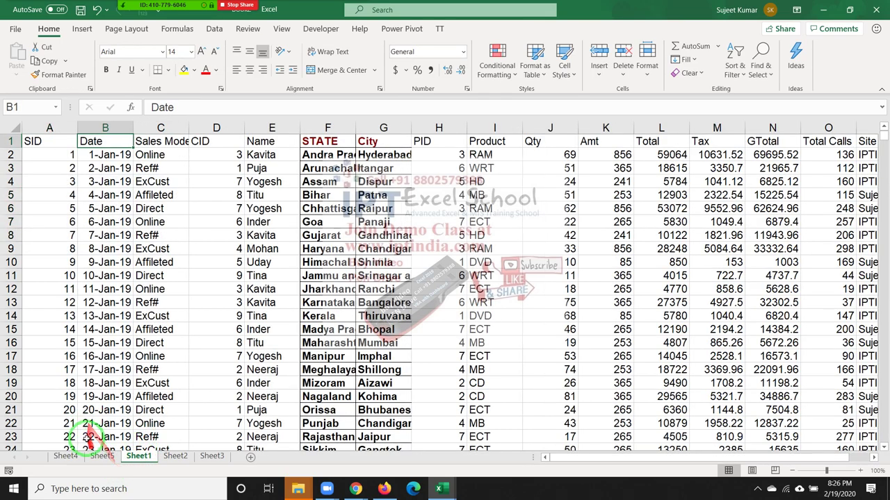
- Insert a new pivot table with Product as rows and the sum of Qty as values
left_click(83, 28)
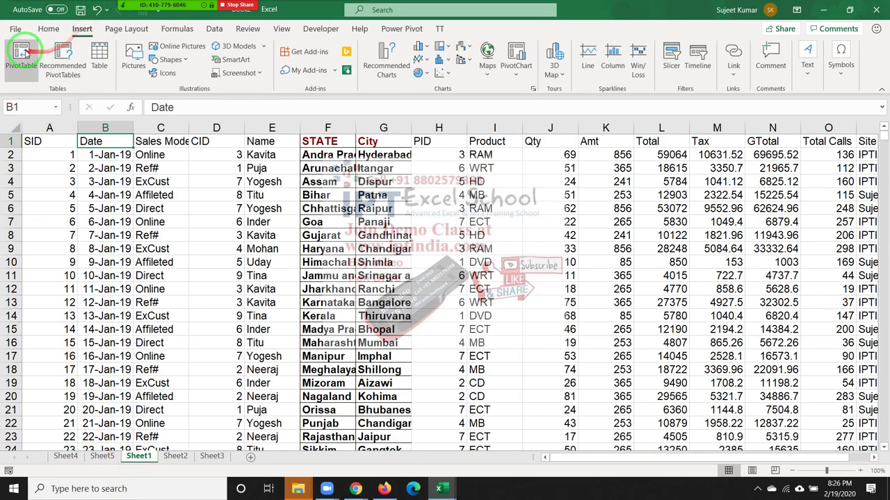
left_click(20, 59)
left_click(329, 237)
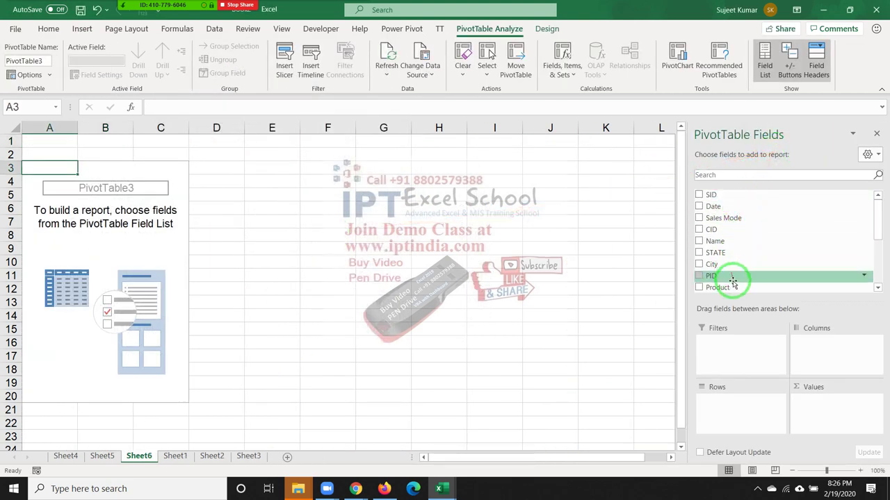
left_click_drag(723, 287, 738, 401)
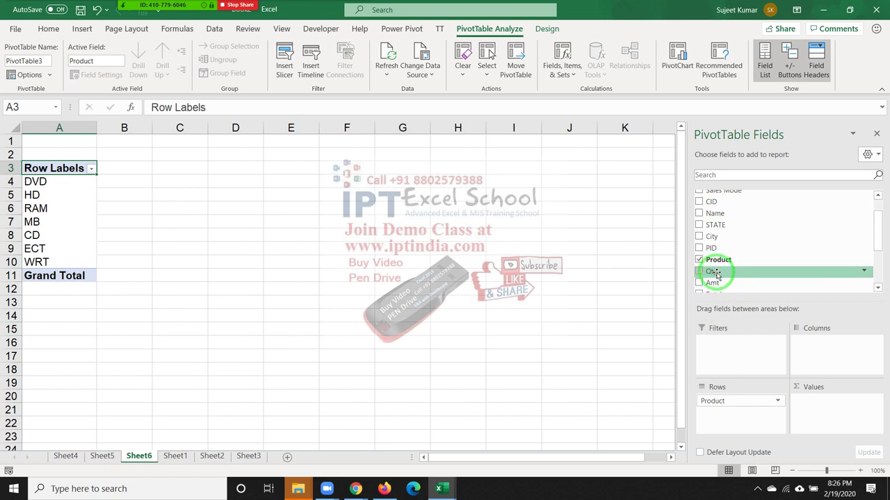
left_click_drag(716, 275, 817, 395)
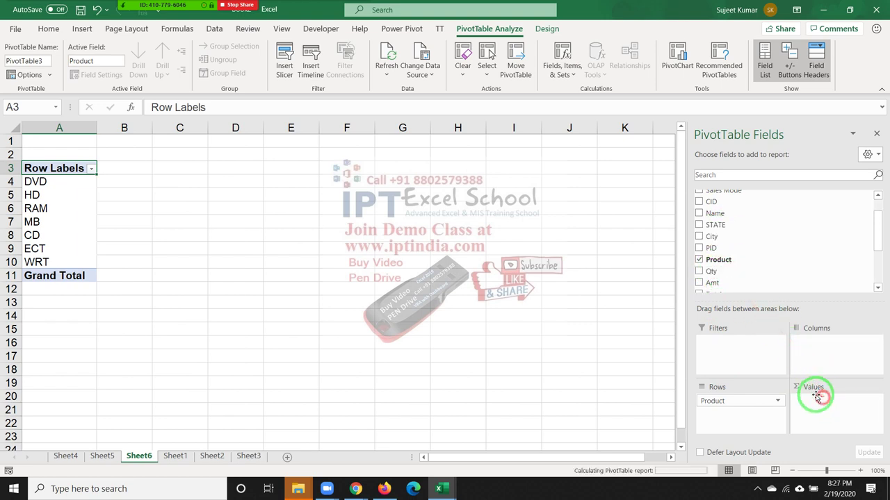
- Group DVD, RAM and WRT together and name the group P-1
left_click(70, 181)
left_click(65, 207, "ctrl")
left_click(58, 262, "ctrl")
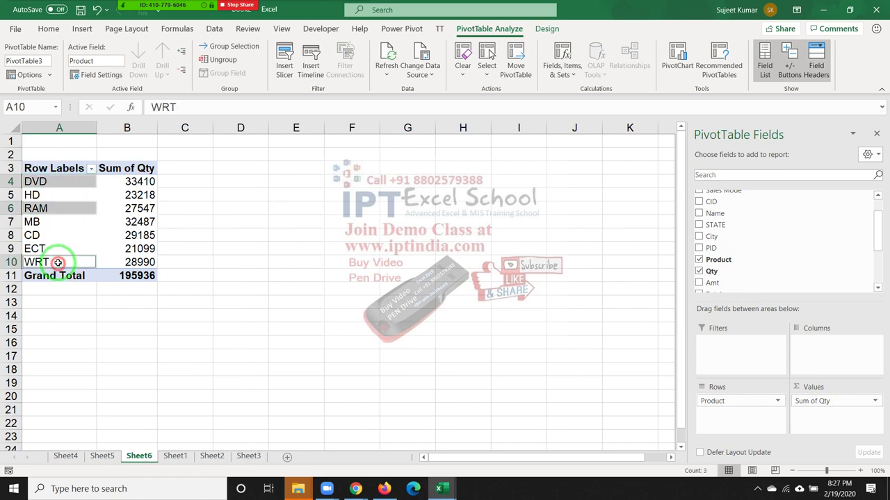
right_click(58, 262)
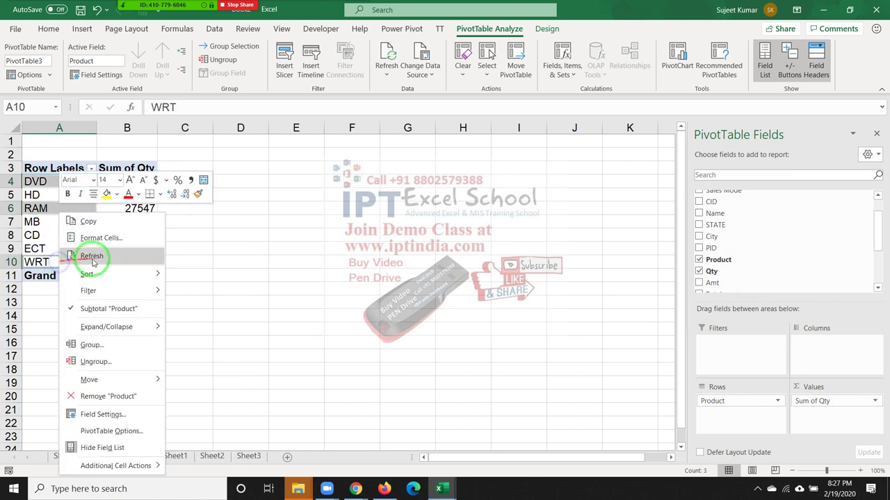
left_click(124, 345)
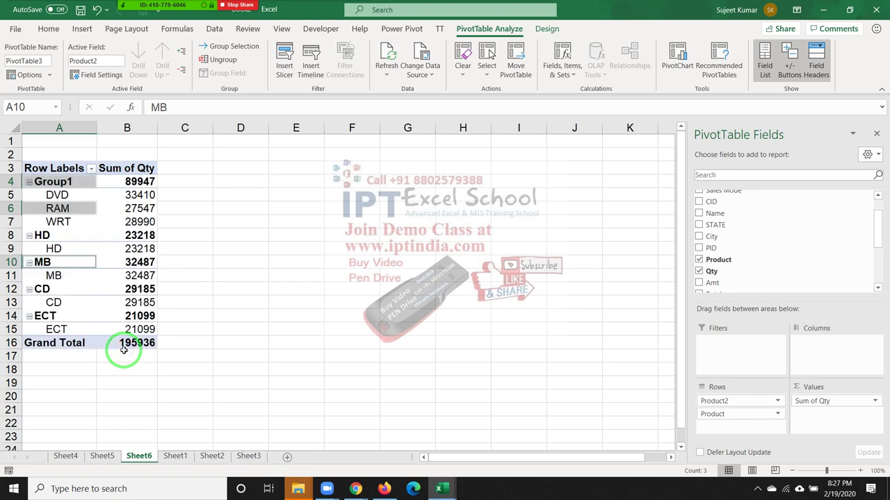
left_click(63, 184)
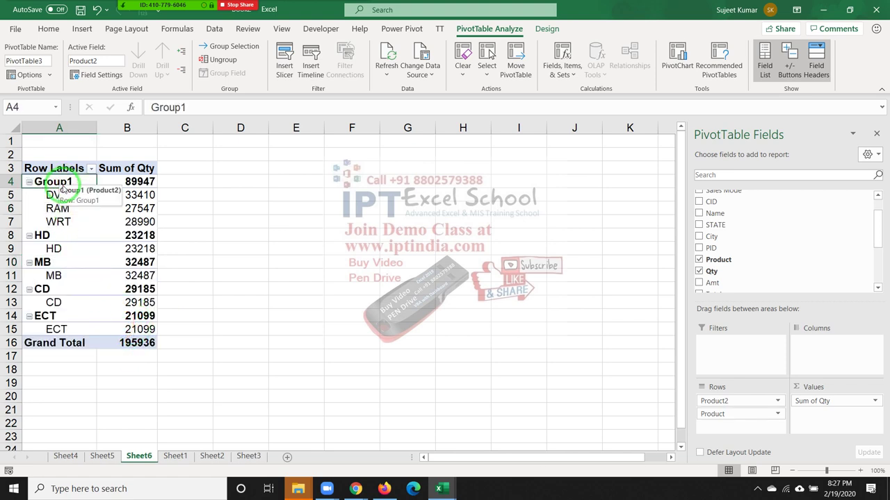
type("P-1")
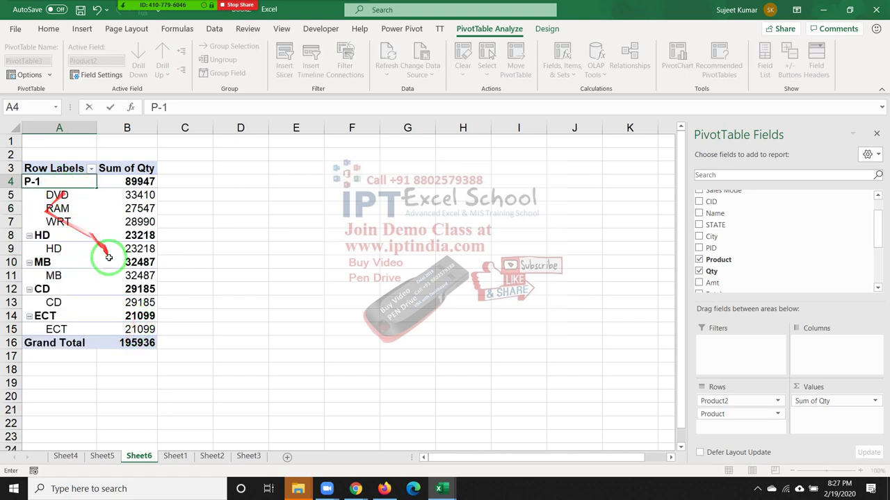
left_click(112, 262)
- Remove the ungrouped Product field from the pivot rows
left_click(83, 221)
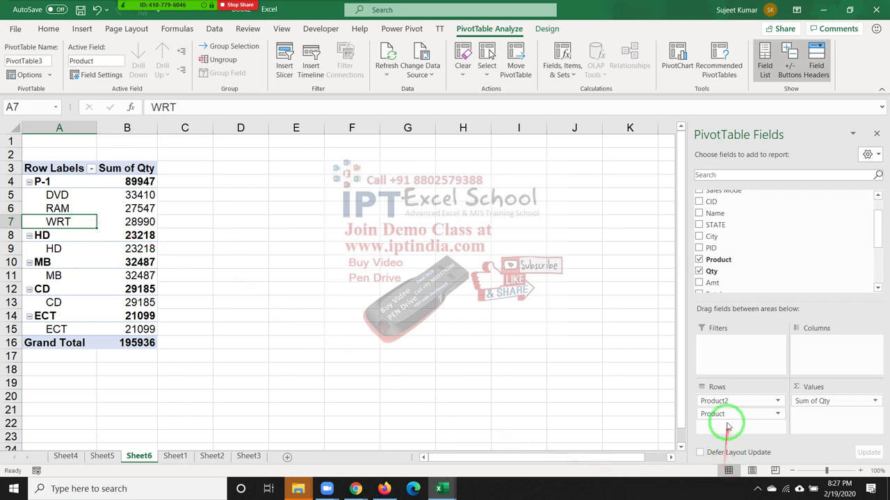
left_click_drag(737, 402, 745, 301)
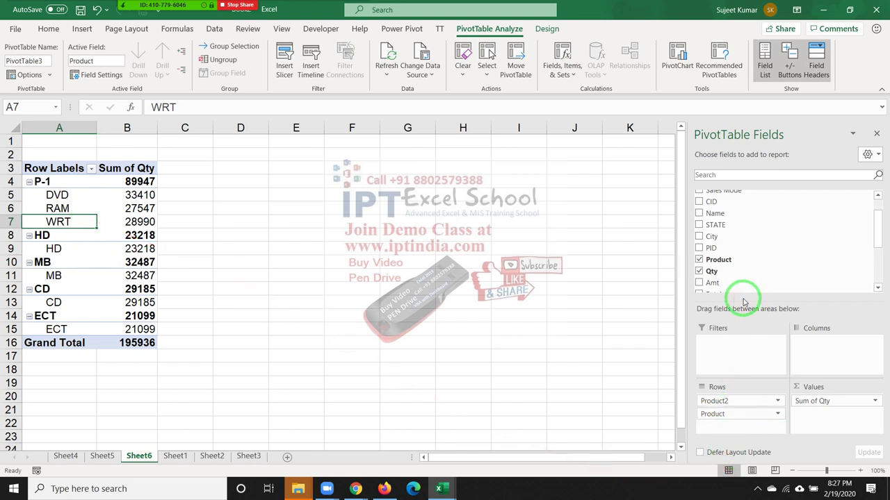
left_click_drag(745, 414, 756, 293)
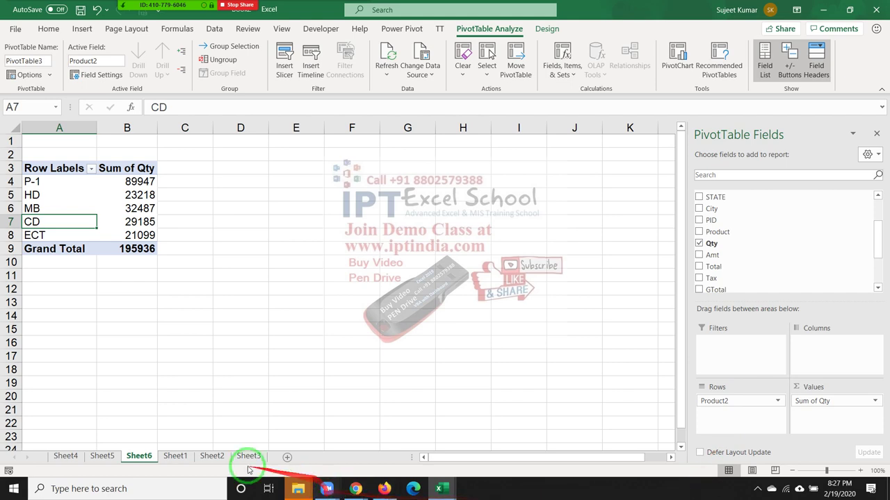
- Delete the Sheet6 pivot sheet
right_click(148, 461)
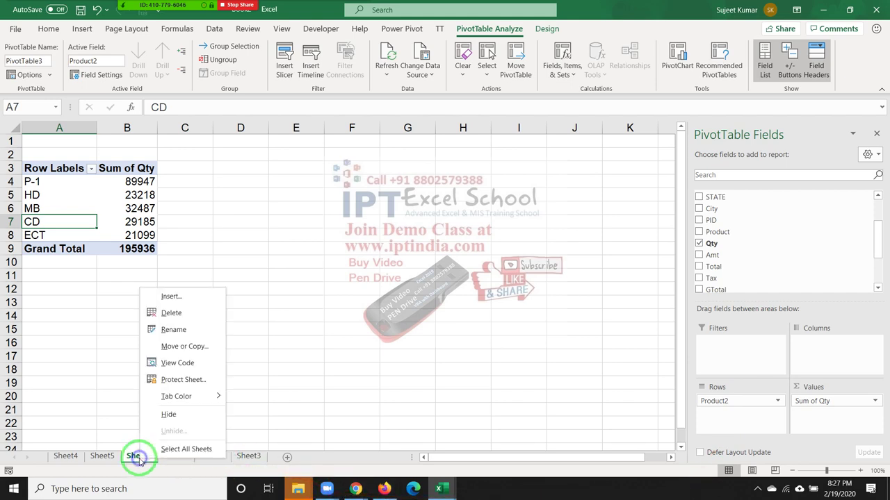
left_click(167, 314)
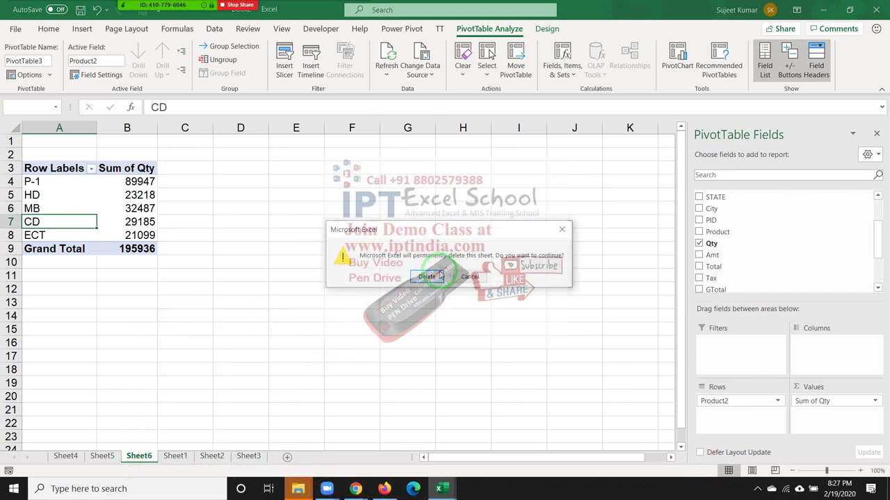
left_click(423, 329)
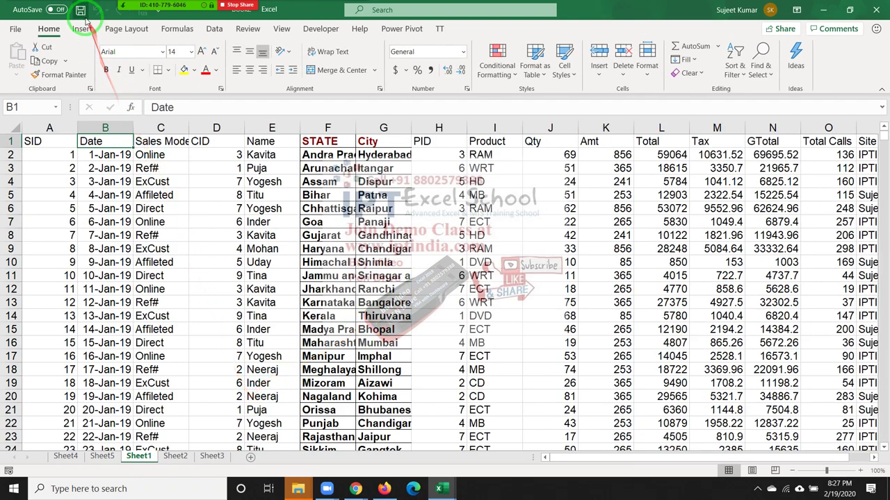
- Insert a new pivot table with Qty as rows and the sum of GTotal as values
left_click(82, 29)
left_click(18, 55)
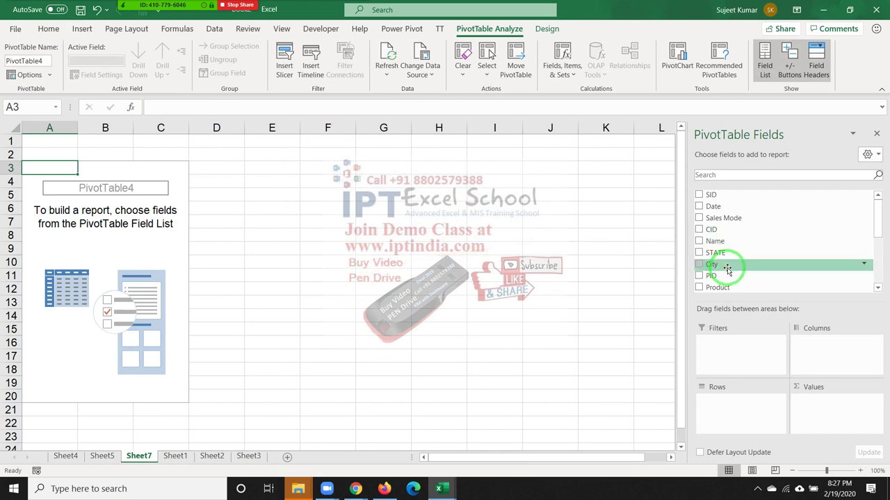
scroll(727, 273, "down", 2)
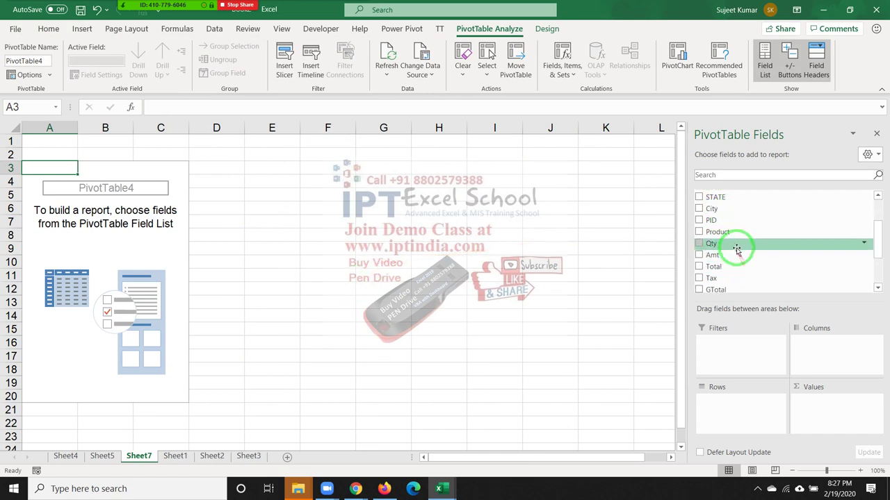
left_click_drag(738, 243, 735, 409)
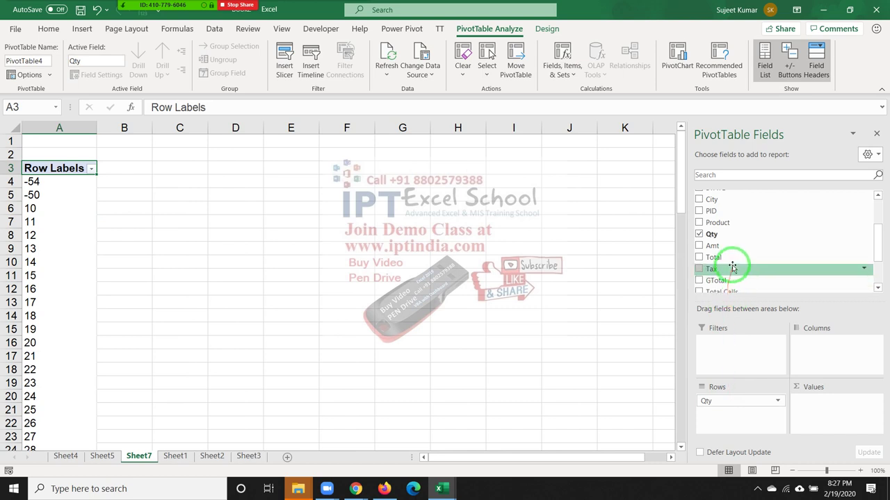
scroll(731, 270, "down", 1)
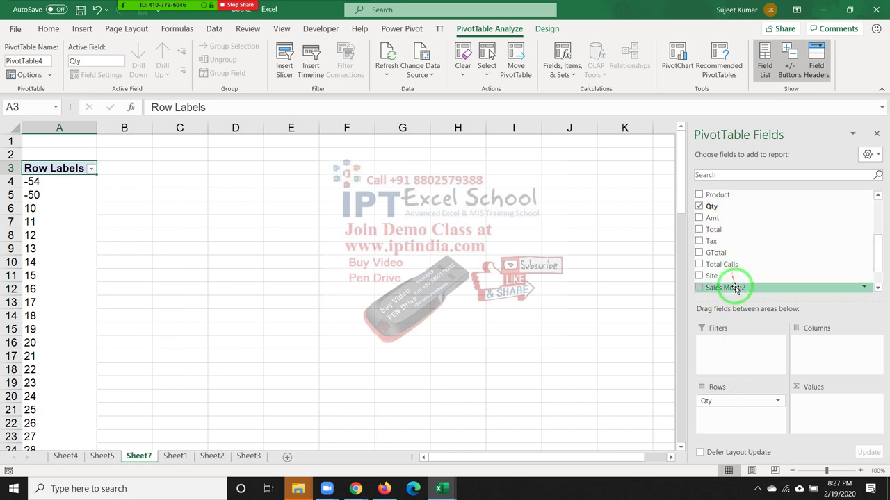
mouse_move(724, 253)
left_mouse_down()
mouse_move(816, 337)
mouse_move(830, 415)
left_mouse_up()
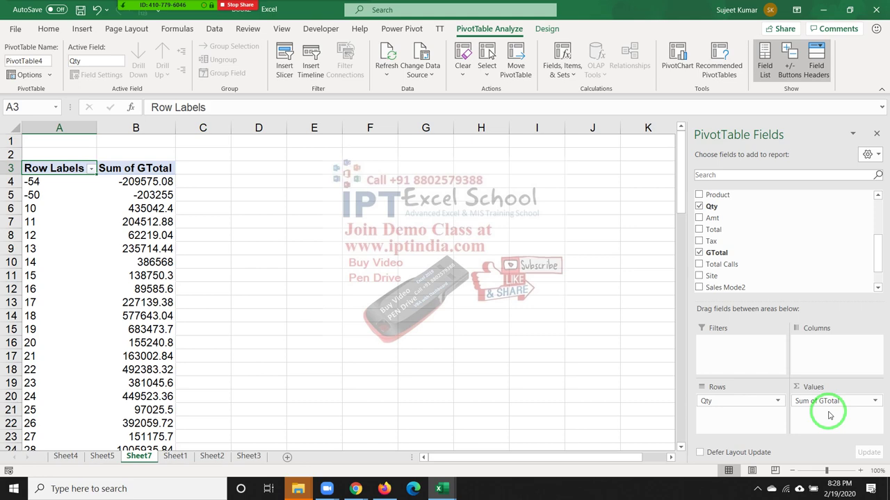
left_click_drag(829, 415, 500, 339)
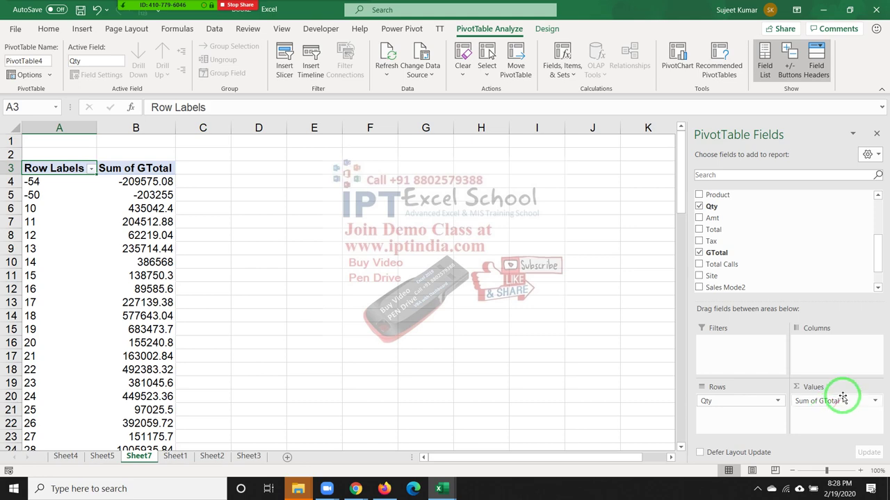
scroll(556, 337, "down", 2)
scroll(500, 339, "up", 3)
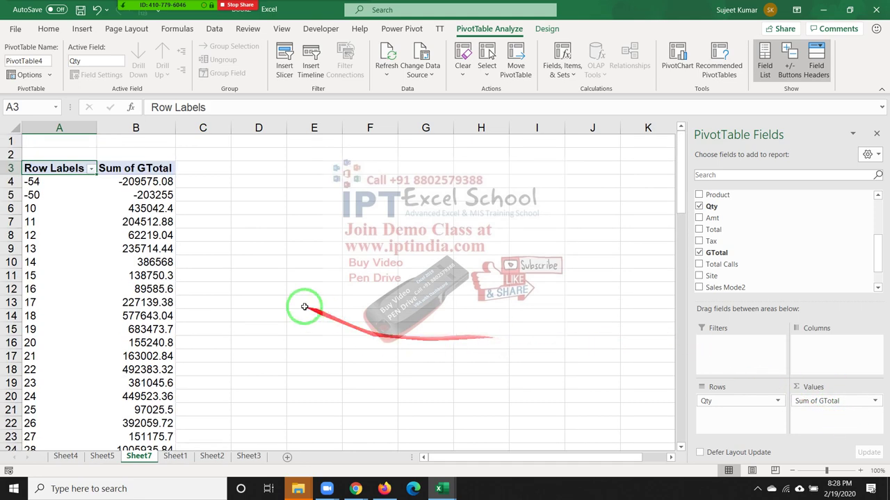
left_click(33, 182)
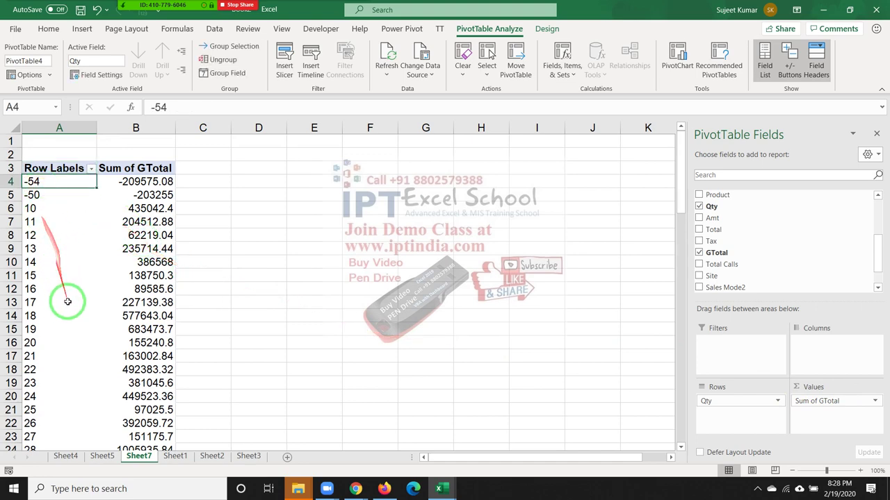
scroll(72, 357, "down", 3)
scroll(70, 314, "down", 4)
scroll(70, 322, "down", 3)
scroll(153, 316, "up", 4)
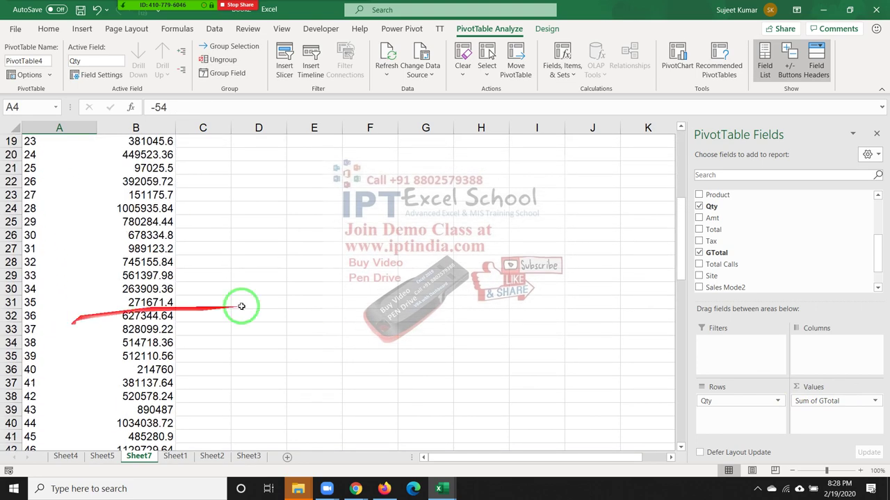
scroll(243, 292, "up", 6)
left_click(322, 201)
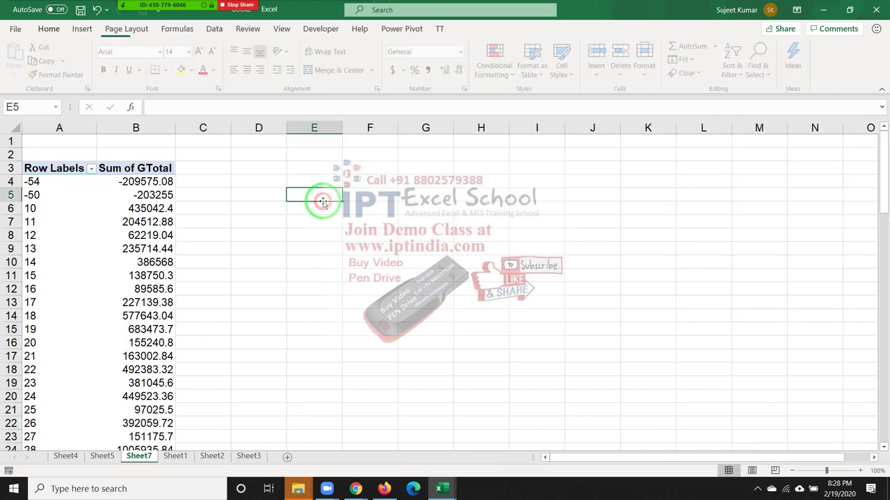
type("2")
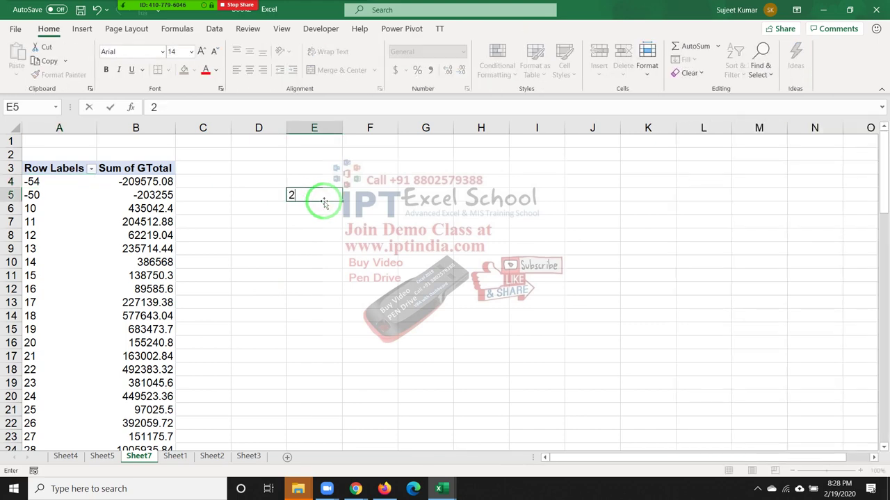
type("0-20")
key("ctrl+Return")
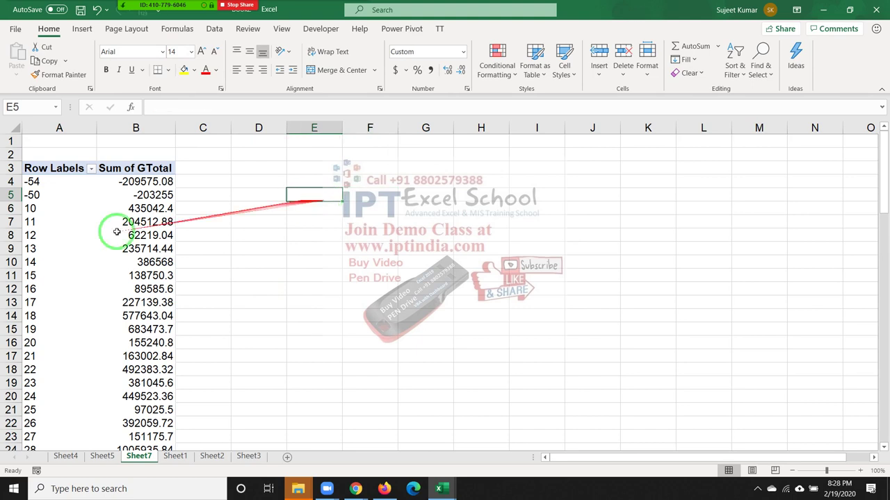
left_click_drag(28, 289, 56, 345)
- Group the Qty row labels starting at 0, ending at 100, by 10
left_click(59, 264)
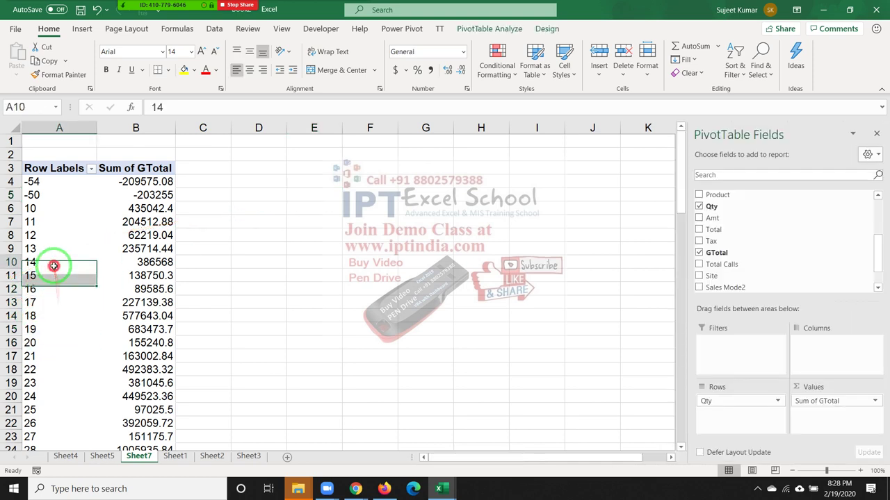
right_click(59, 266)
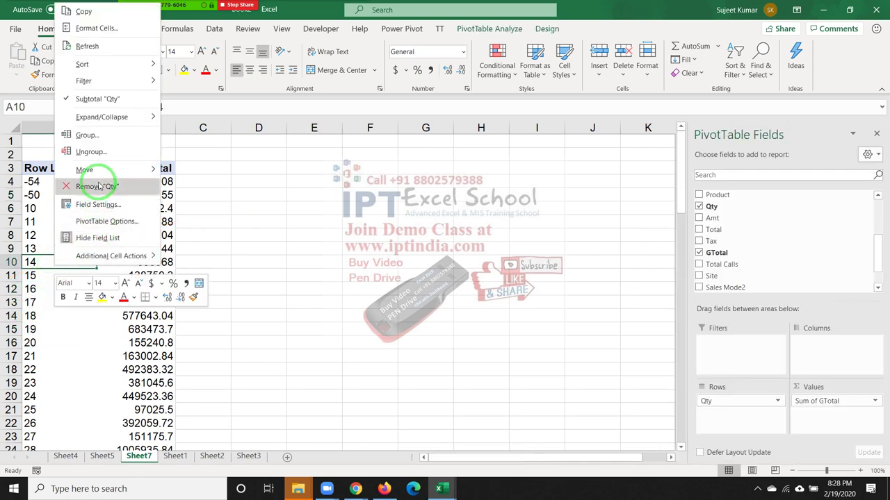
left_click(96, 139)
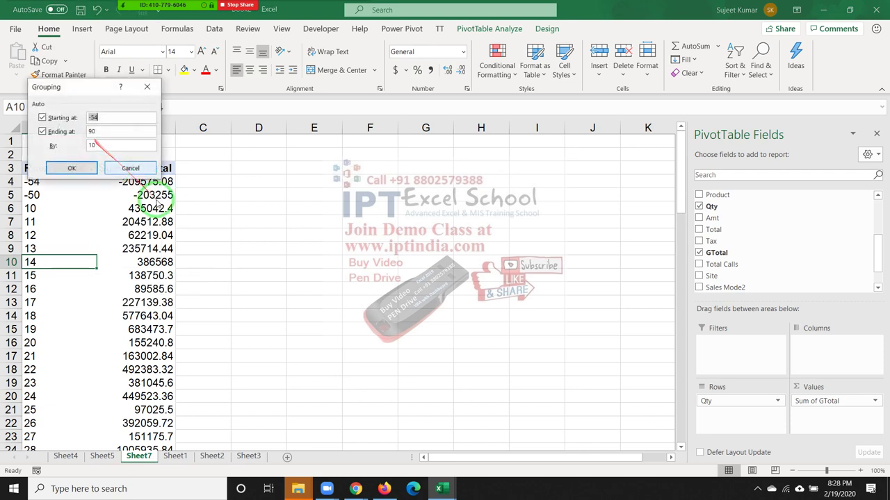
left_click_drag(108, 120, 77, 116)
type("0")
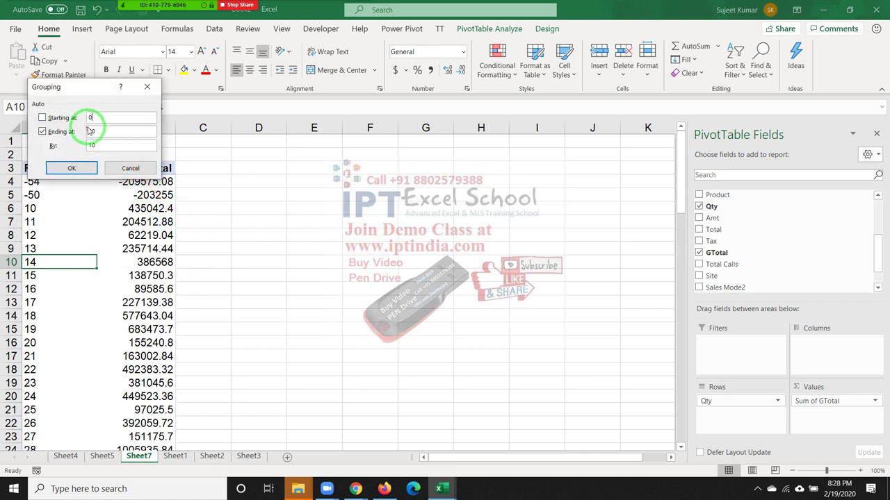
left_click_drag(98, 130, 29, 127)
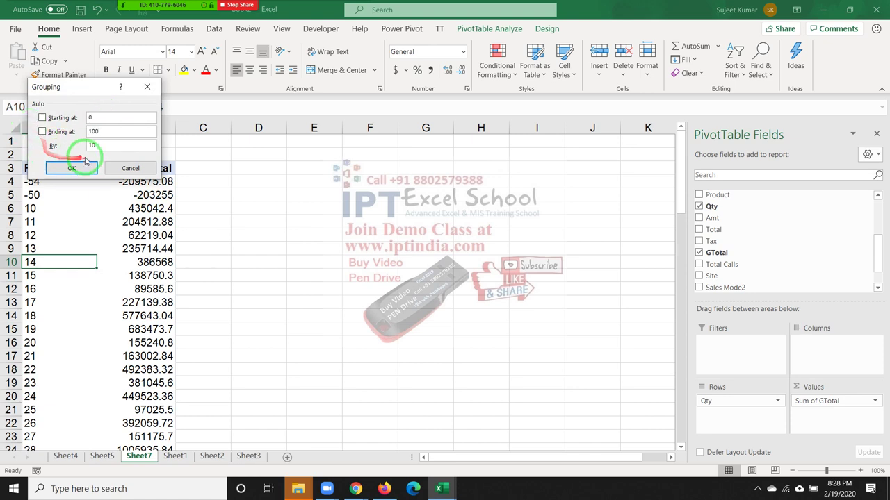
left_click_drag(91, 146, 98, 154)
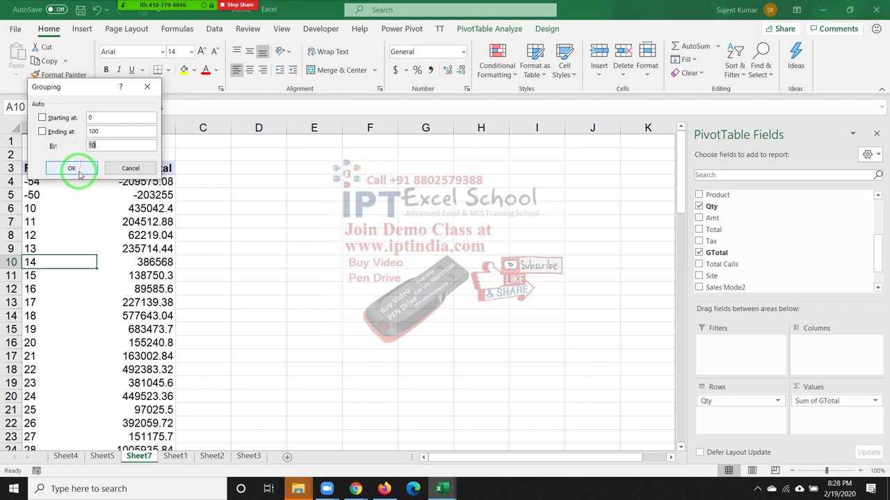
left_click(72, 169)
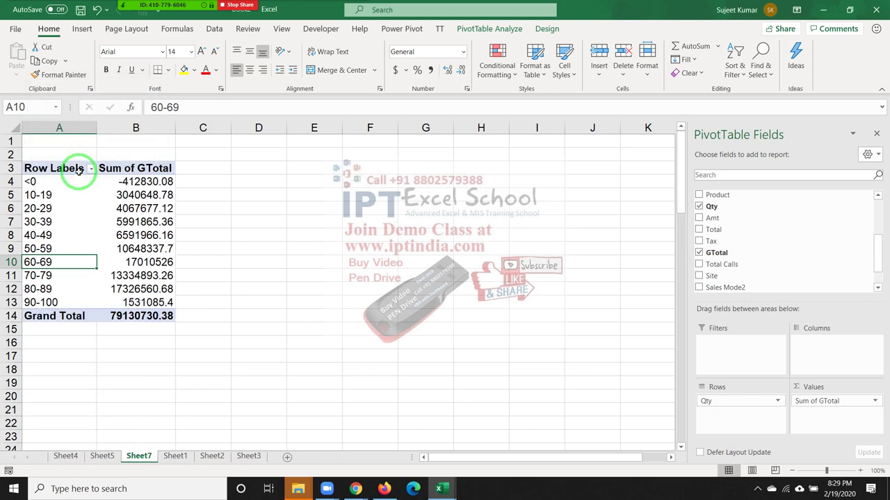
left_click(72, 182)
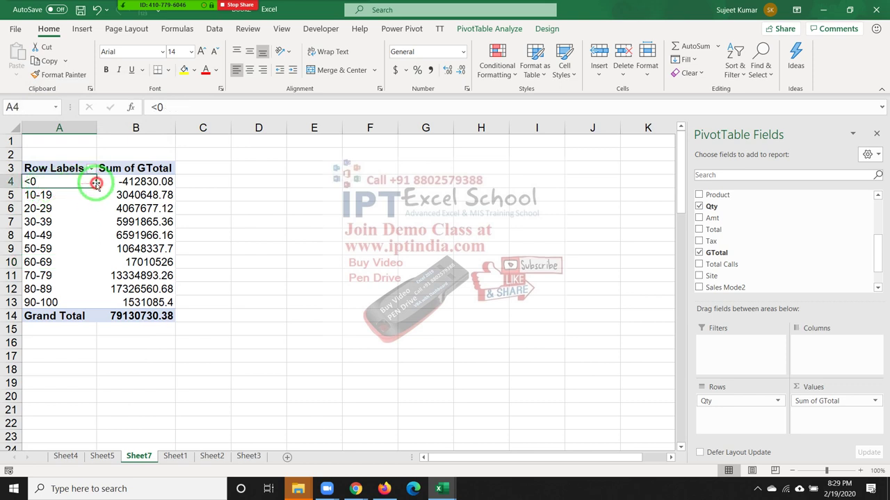
left_click(59, 209)
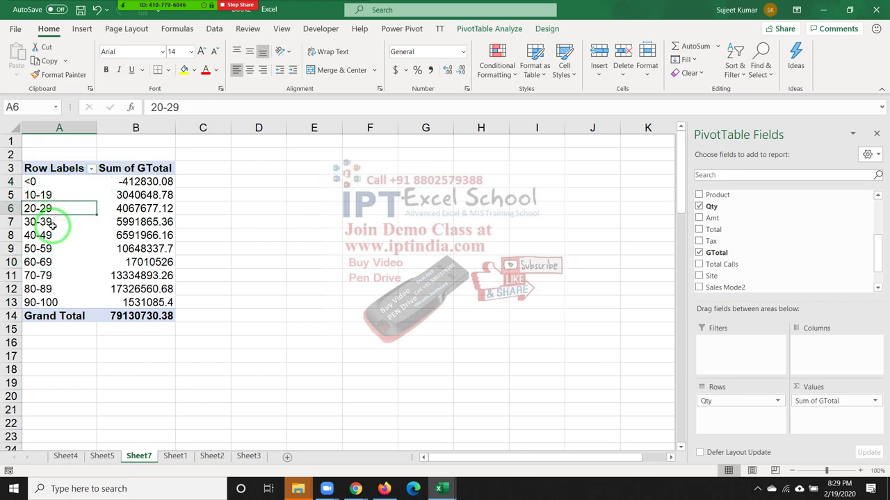
mouse_move(52, 226)
left_mouse_down()
mouse_move(63, 301)
mouse_move(64, 195)
left_mouse_up()
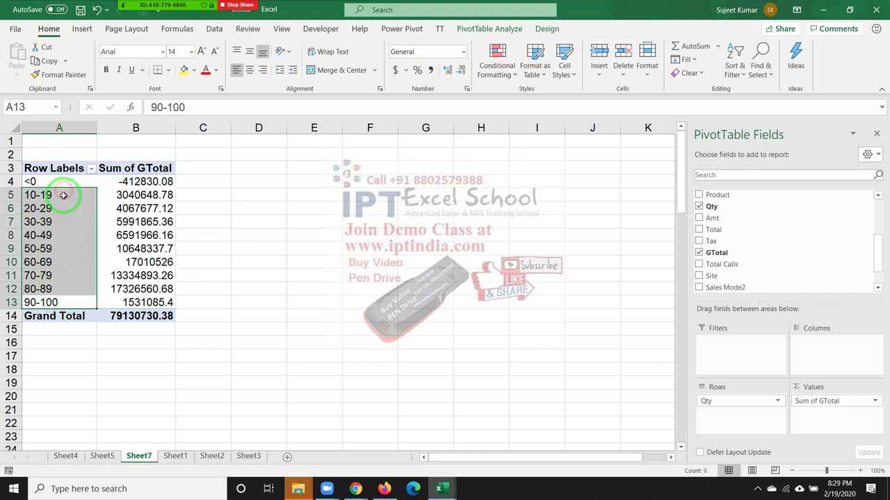
- From Sheet1, insert a pivot table with Date by month as rows and the count of Qty as values
left_click(175, 457)
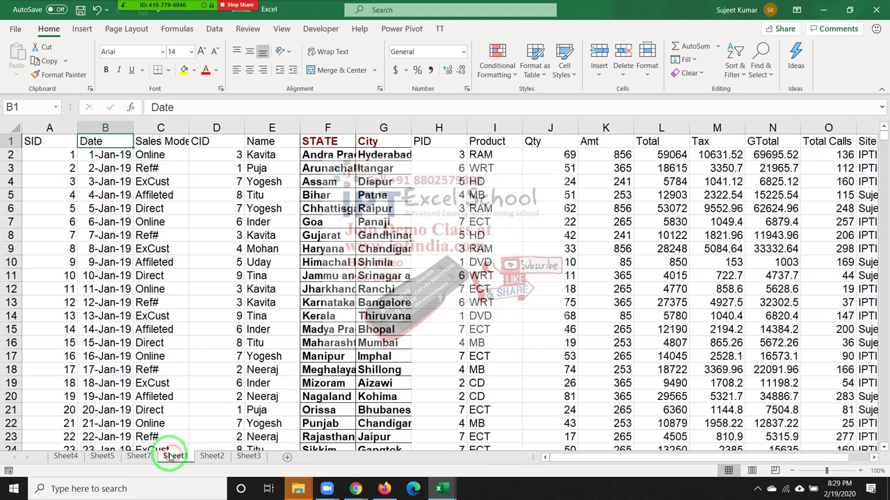
left_click(82, 28)
left_click(21, 55)
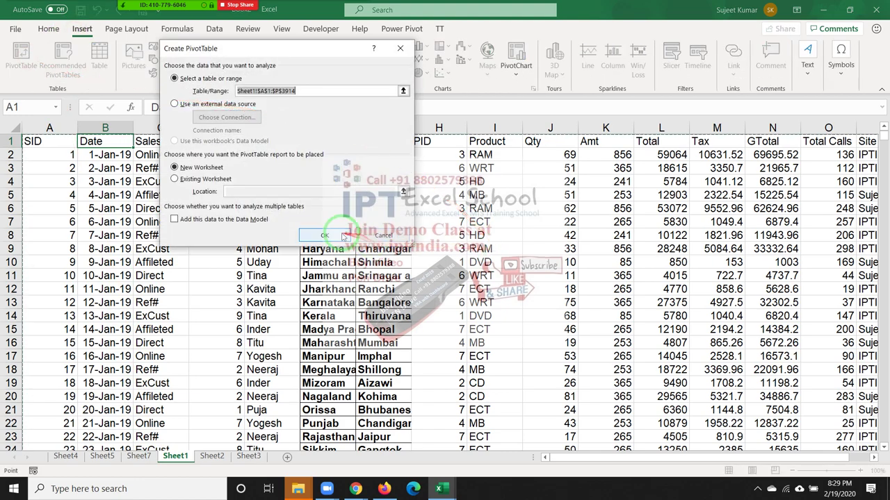
left_click(343, 233)
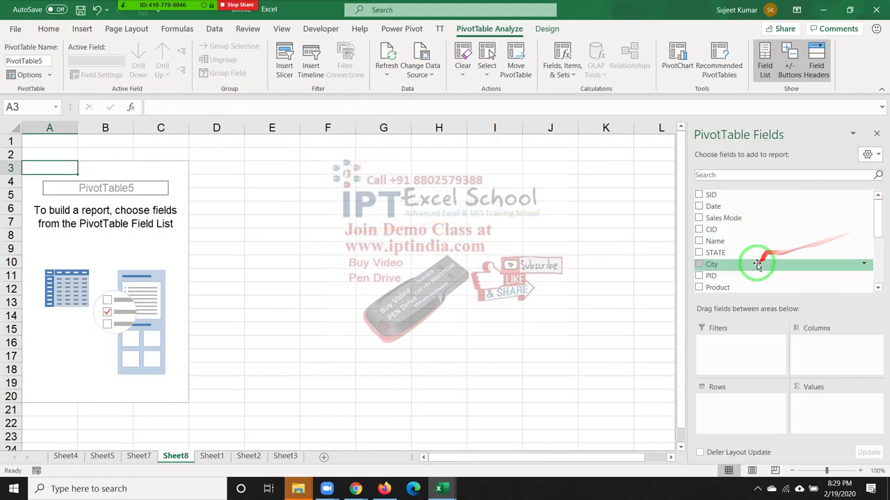
left_click_drag(735, 207, 754, 406)
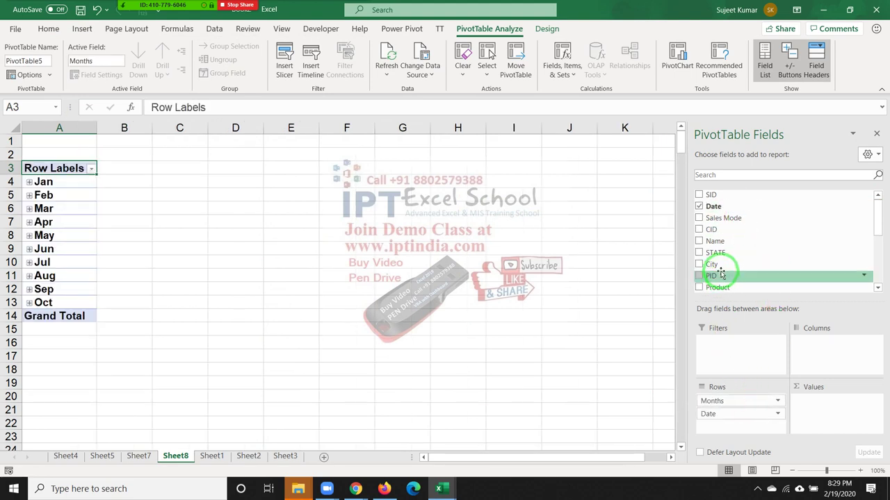
scroll(721, 276, "down", 1)
scroll(723, 278, "down", 1)
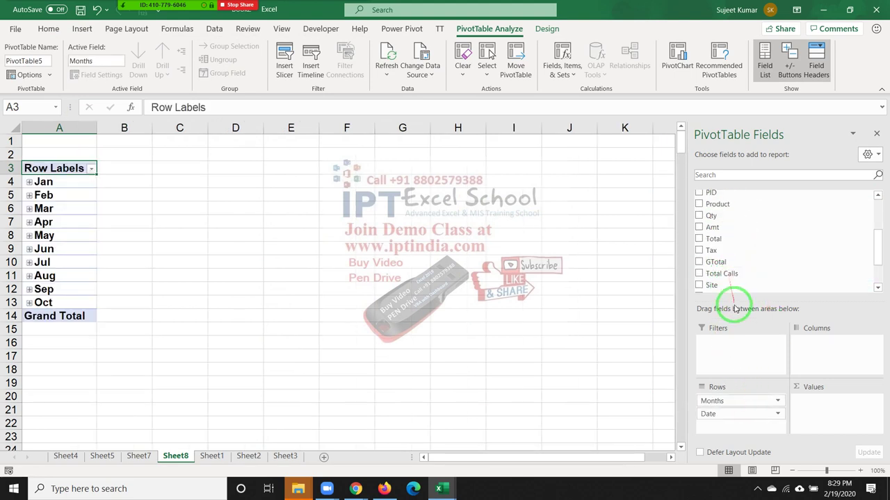
scroll(731, 280, "down", 1)
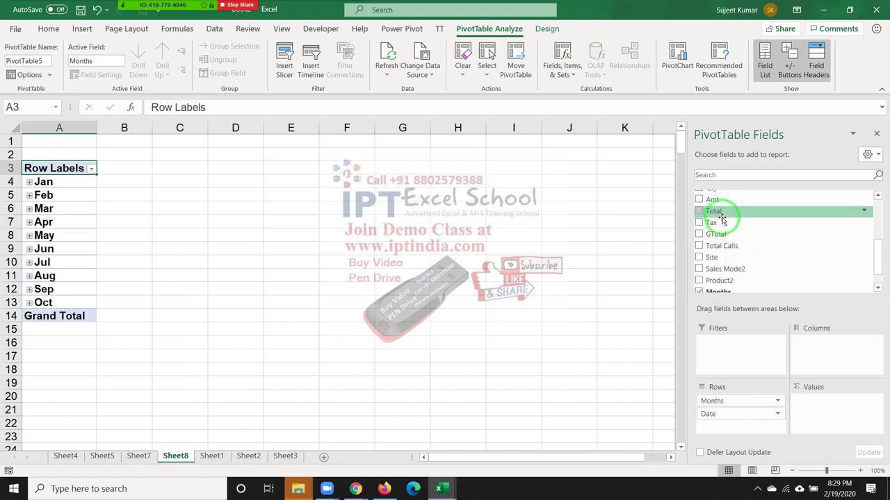
scroll(733, 286, "down", 1)
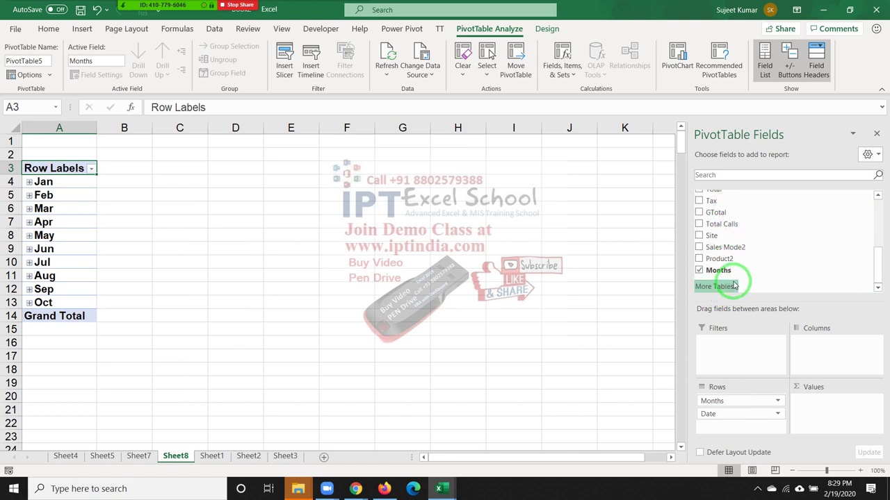
scroll(730, 264, "up", 2)
left_click_drag(727, 232, 807, 403)
- Ungroup the pivot dates, then regroup them by months
left_click(77, 187)
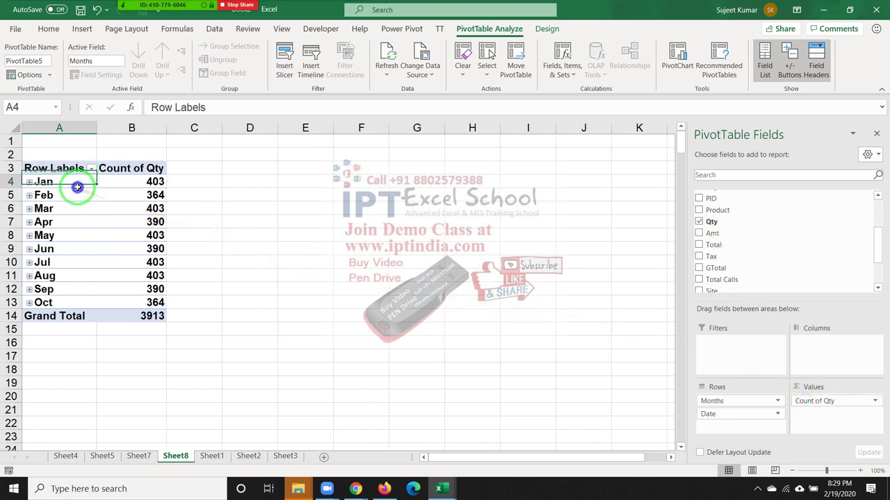
right_click(77, 188)
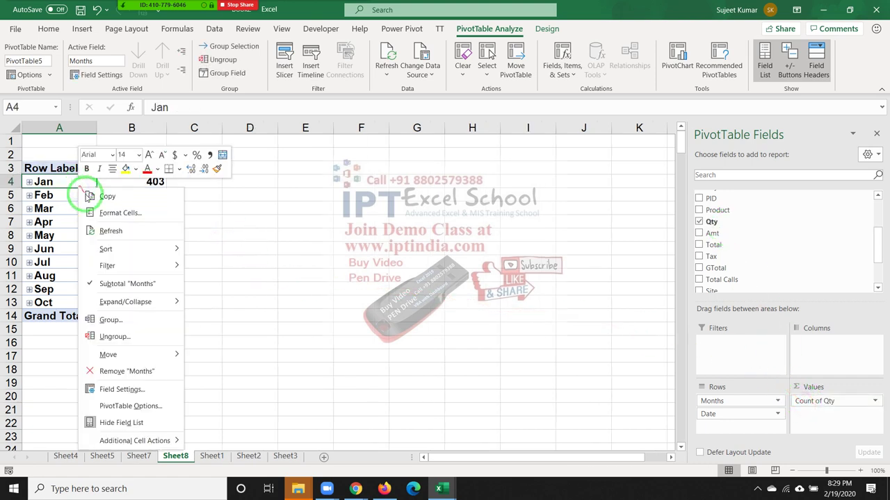
left_click(115, 336)
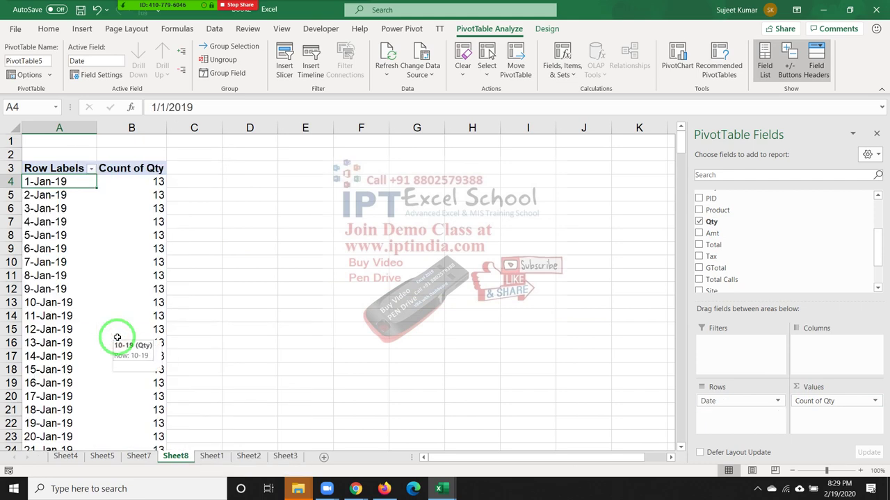
right_click(71, 197)
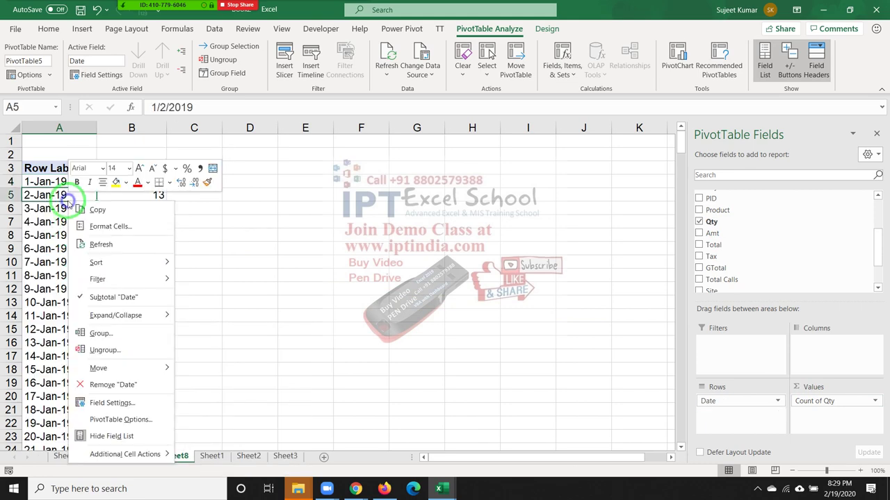
left_click(110, 334)
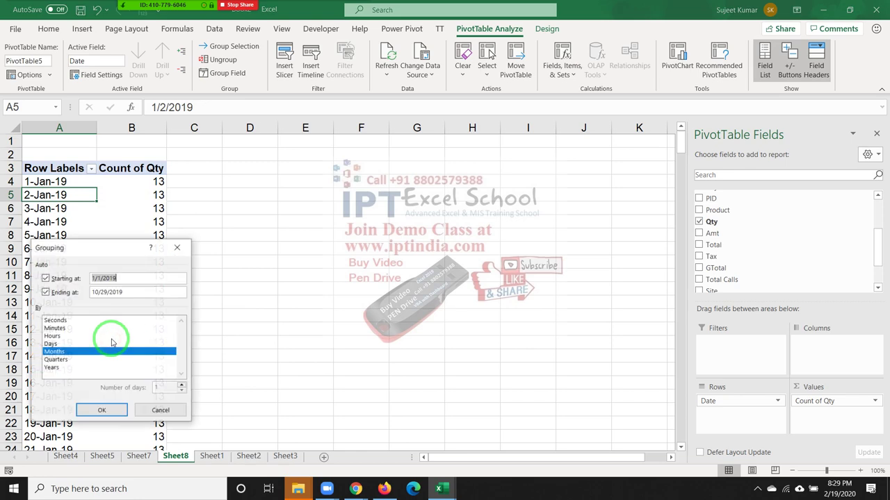
left_click(100, 411)
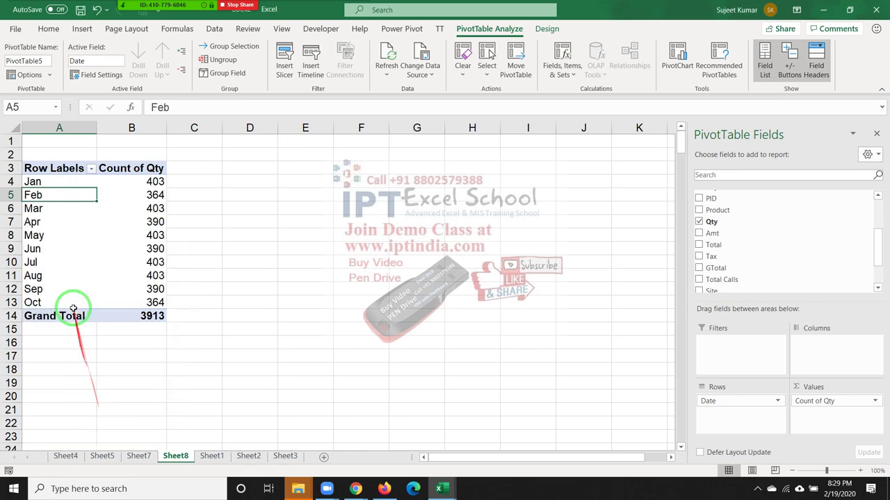
- Group the dates by both months and quarters
right_click(72, 211)
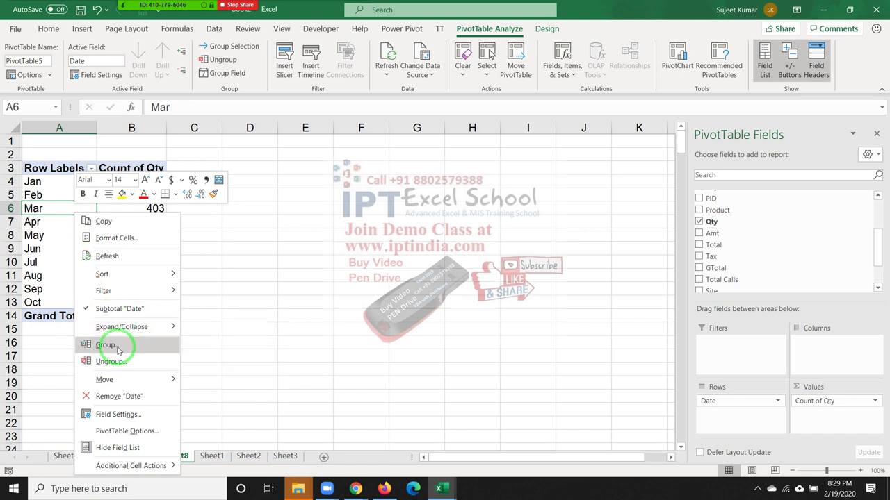
left_click(116, 349)
left_click(62, 368)
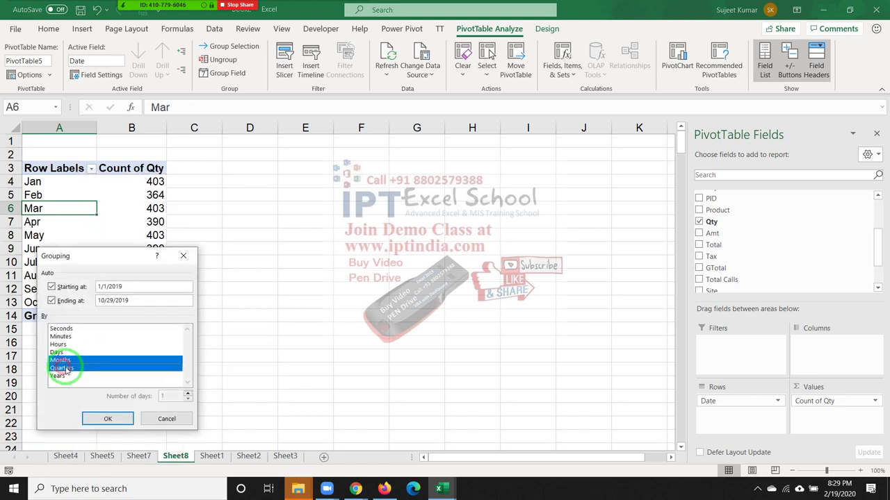
left_click(107, 418)
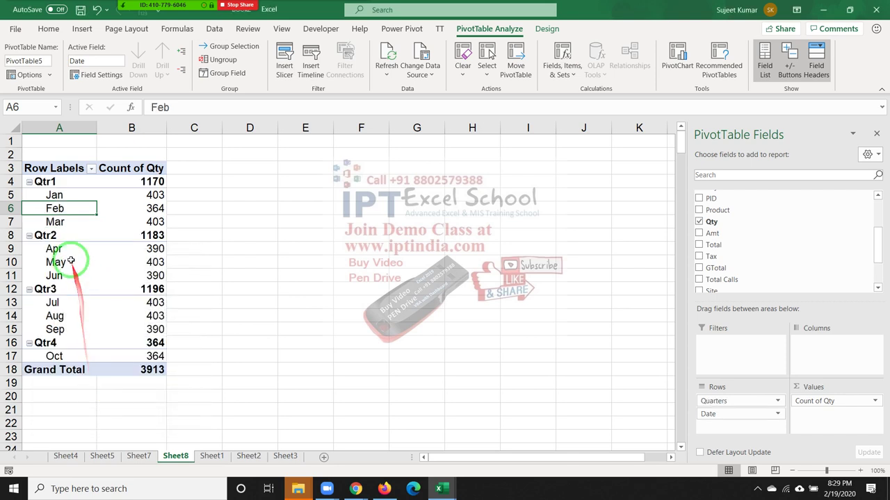
- Regroup the dates by quarters and years, dropping months
right_click(68, 251)
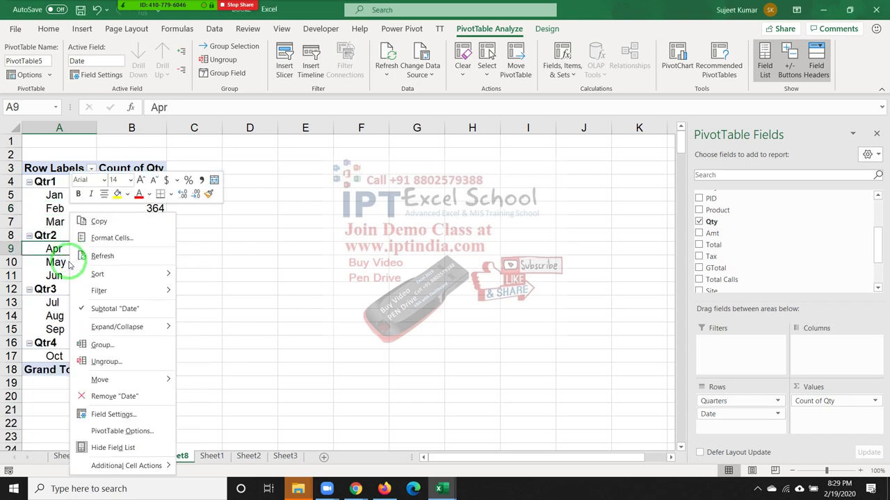
left_click(98, 344)
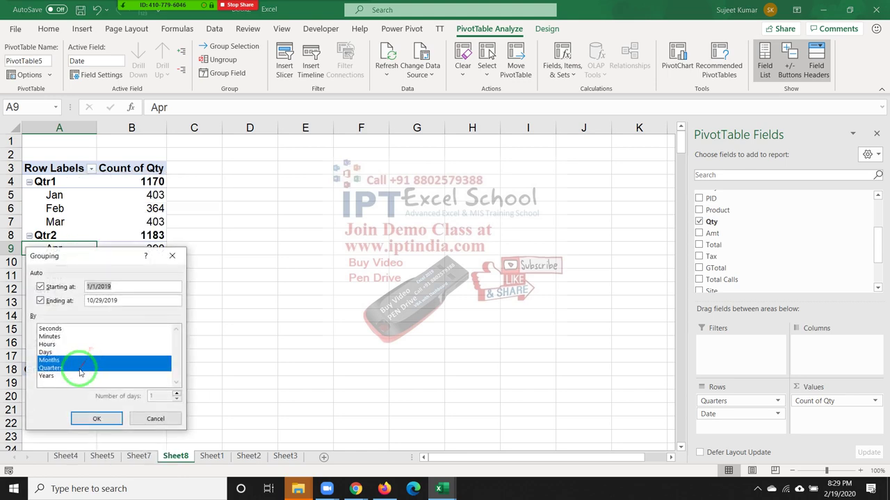
left_click(49, 361)
left_click(47, 376)
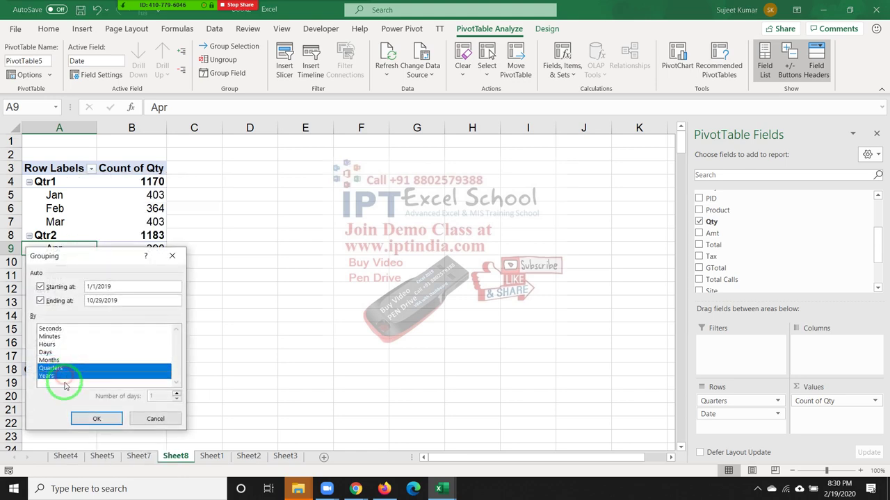
left_click(91, 418)
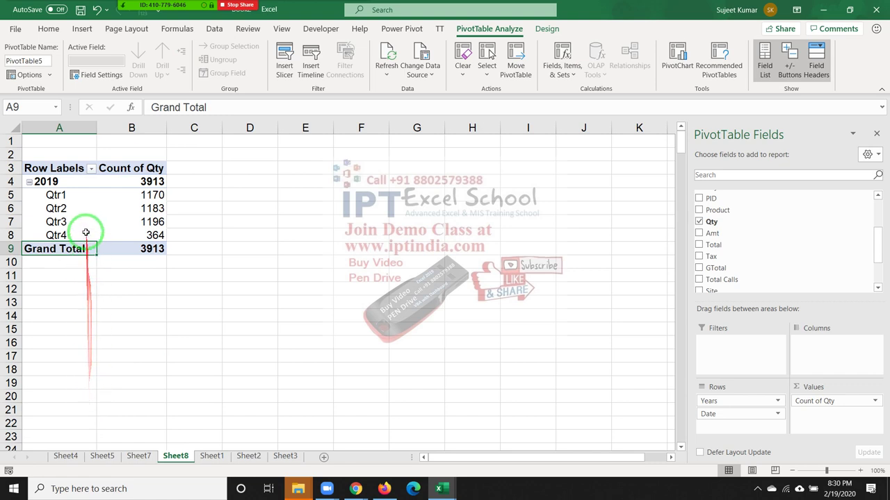
left_click(86, 221)
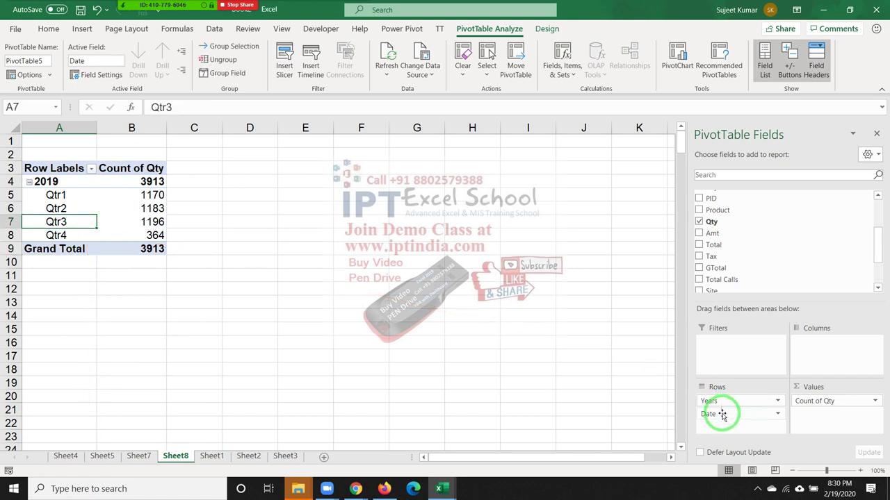
- Rearrange the Years and Date fields so each quarter row lists 2019 beneath it
left_click_drag(721, 403, 808, 343)
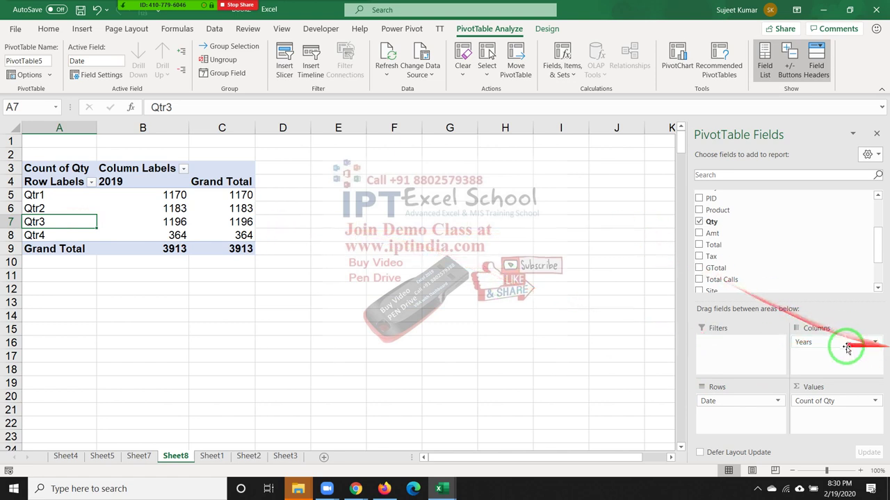
mouse_move(736, 401)
left_mouse_down()
mouse_move(831, 355)
mouse_move(744, 407)
left_mouse_up()
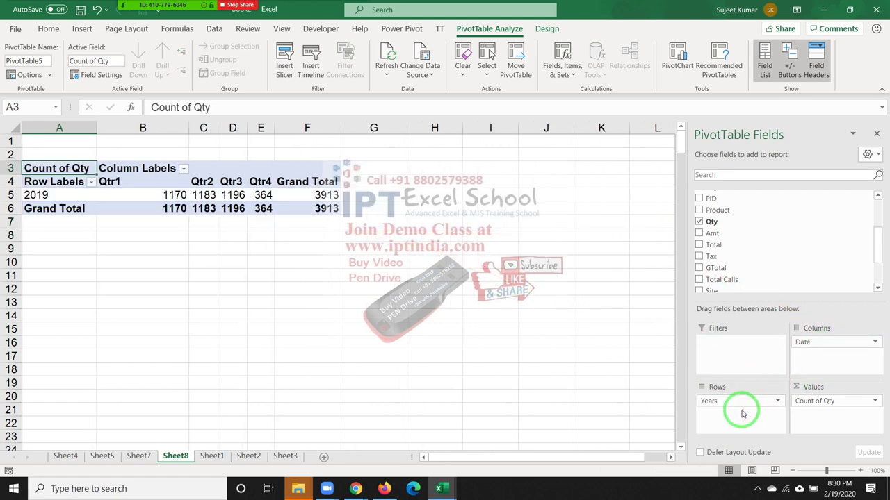
mouse_move(803, 342)
left_mouse_down()
mouse_move(741, 403)
mouse_move(732, 400)
left_mouse_up()
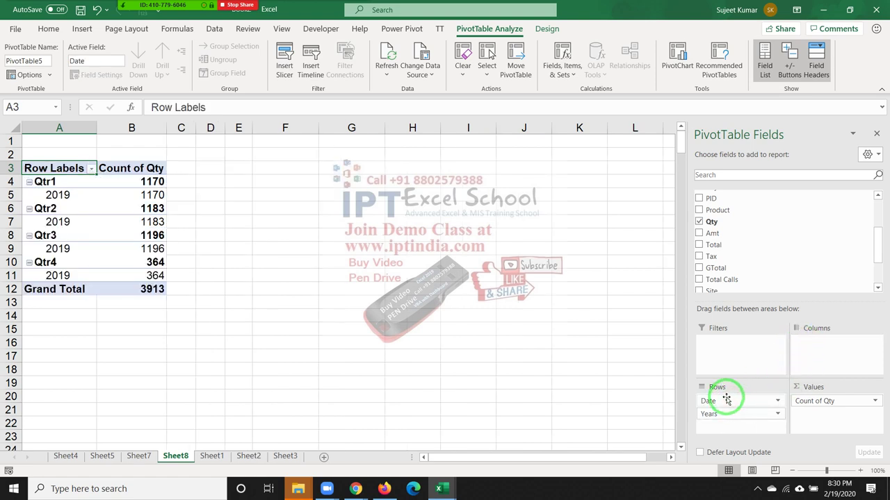
- Regroup the pivot dates by days into 15-day ranges instead of quarters and years
right_click(46, 185)
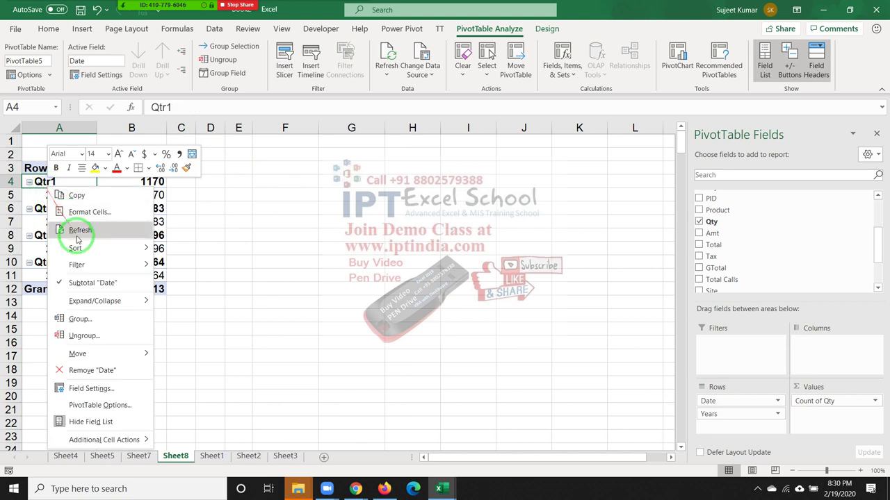
left_click(108, 319)
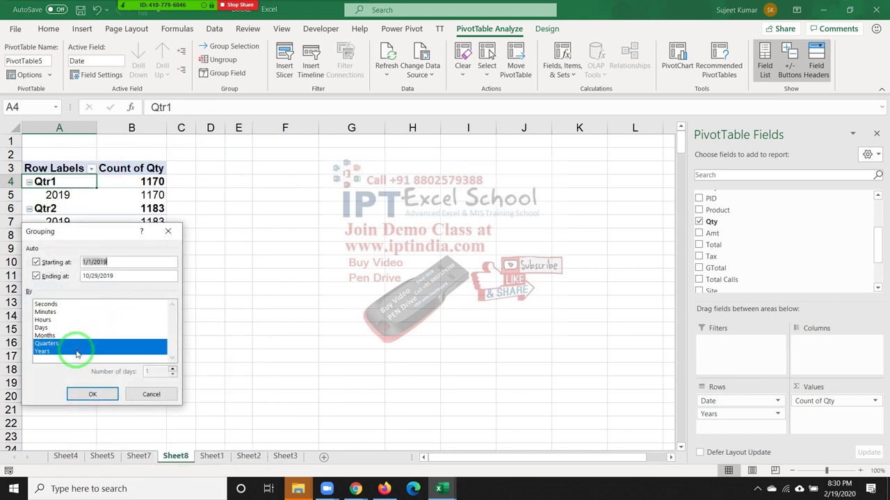
left_click(81, 351)
left_click(75, 344)
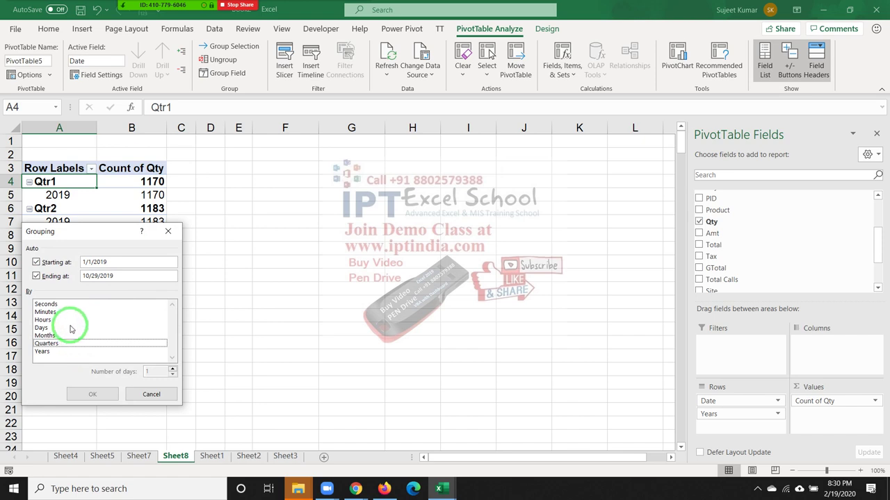
left_click(70, 328)
type("5")
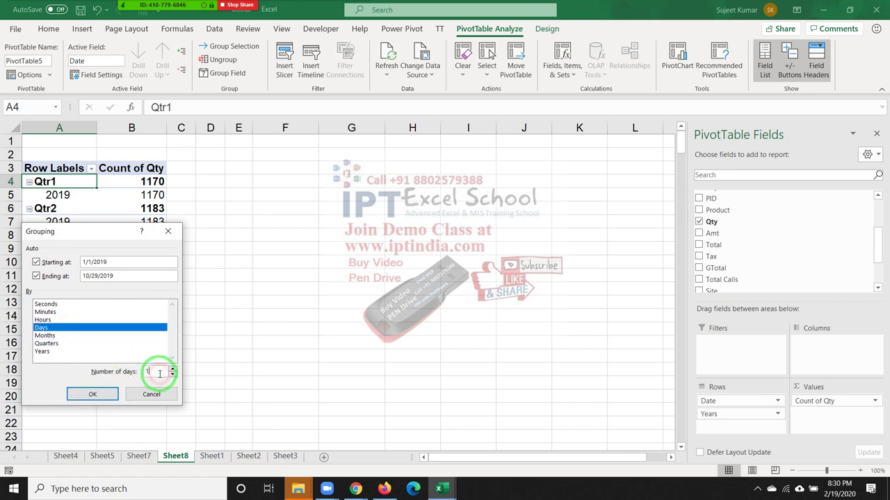
left_click(86, 395)
mouse_move(84, 197)
left_mouse_down()
mouse_move(96, 343)
mouse_move(84, 436)
left_mouse_up()
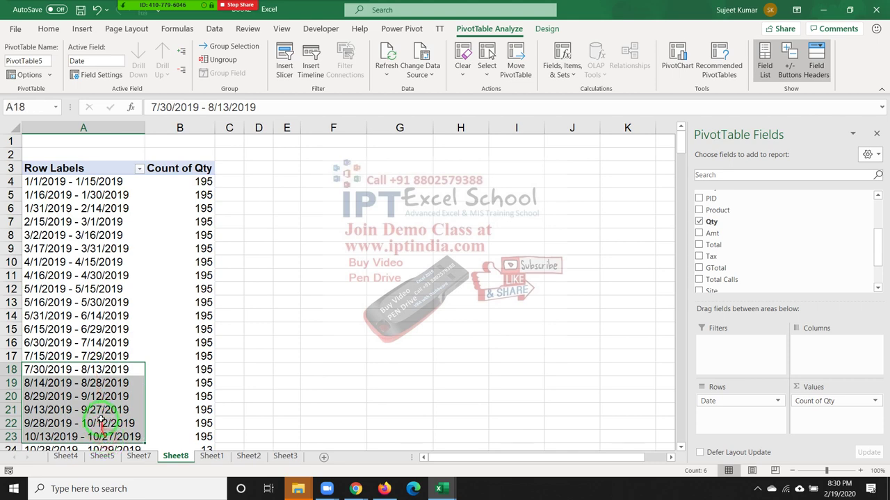
scroll(101, 421, "down", 4)
scroll(100, 420, "up", 4)
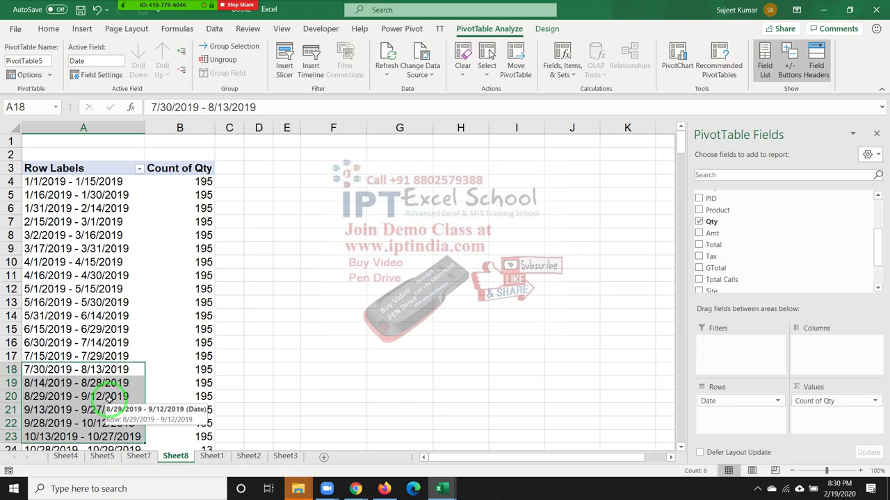
- Copy the entire Sheet1 sales data table and paste it into Sheet3
left_click(211, 456)
key("Left")
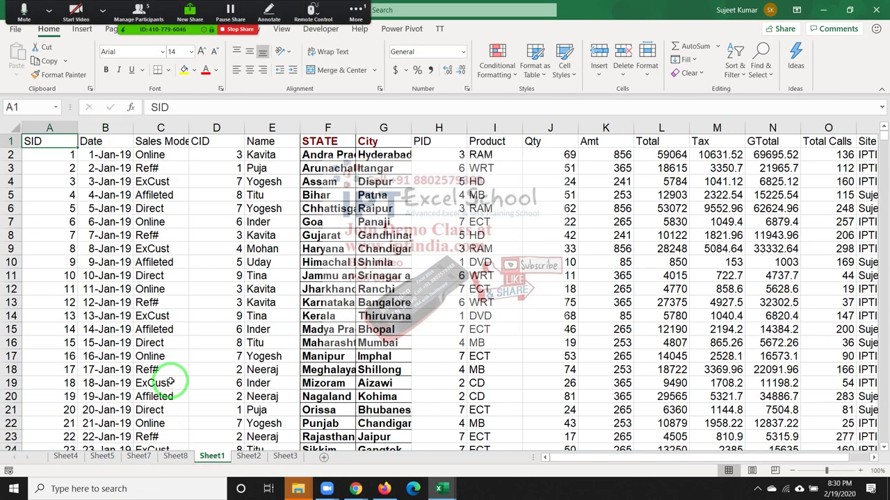
key("ctrl+shift+Right")
key("ctrl+shift+Down")
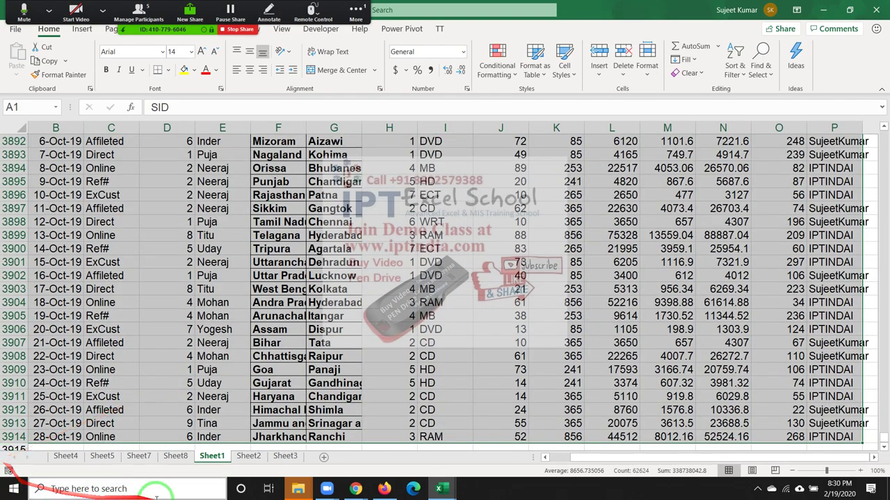
key("ctrl+c")
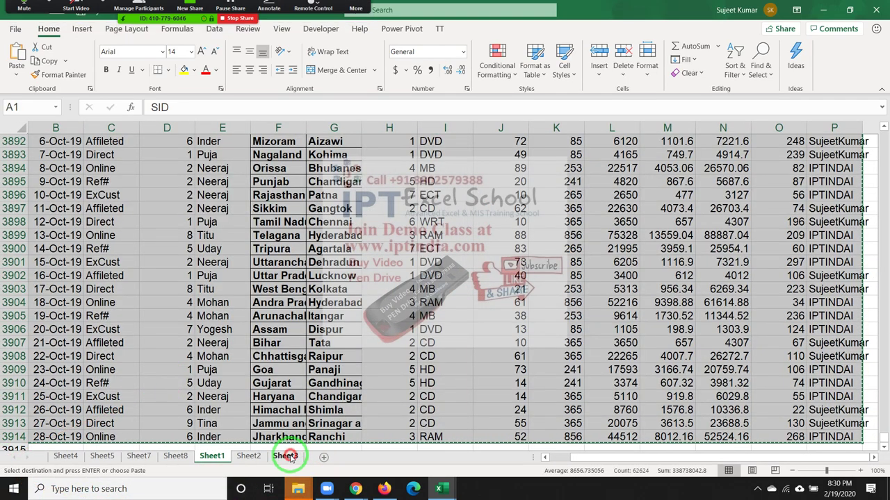
left_click(285, 456)
key("ctrl+v")
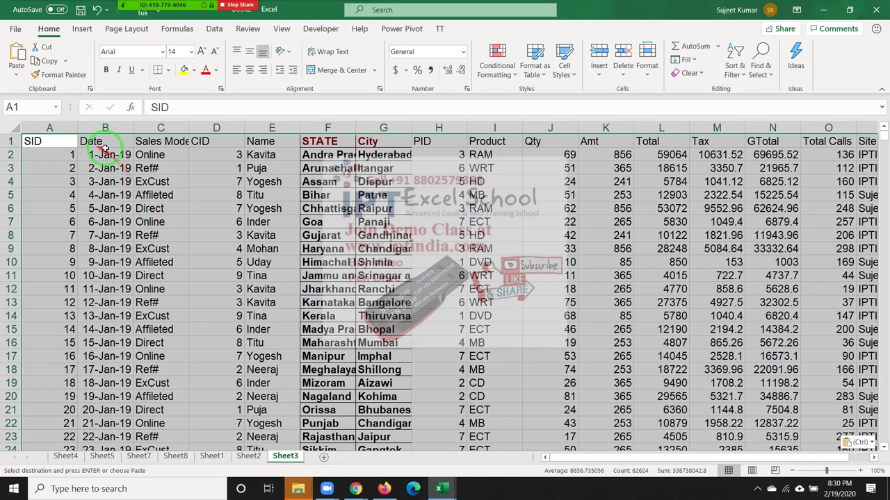
- Insert a blank column C before Sales Mode and head it RH
left_click(105, 156)
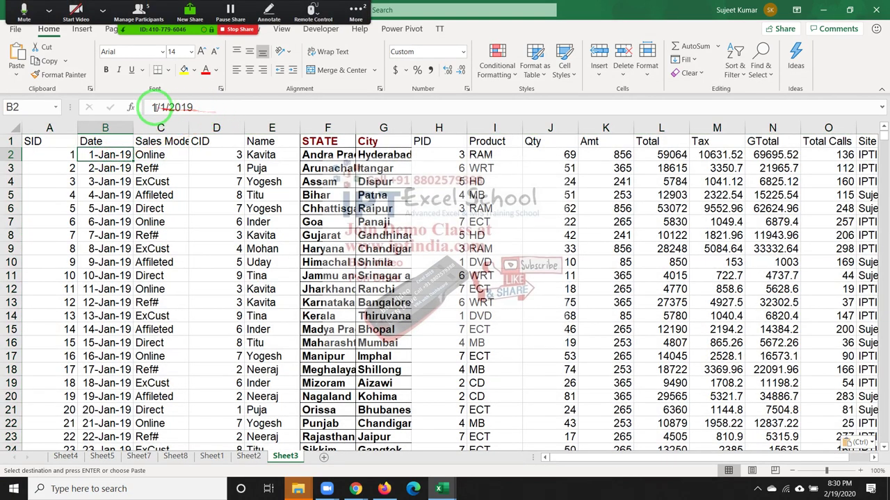
left_click(143, 139)
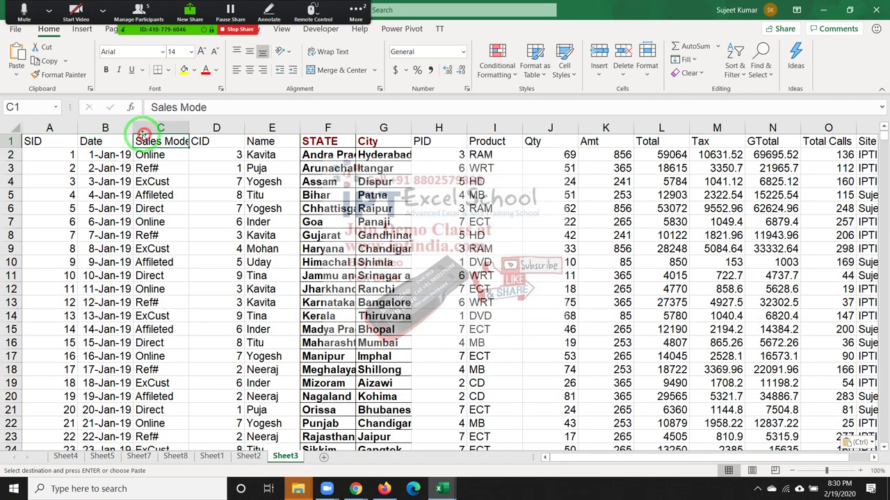
key("Escape")
key("ctrl+shift+equal")
key("Escape")
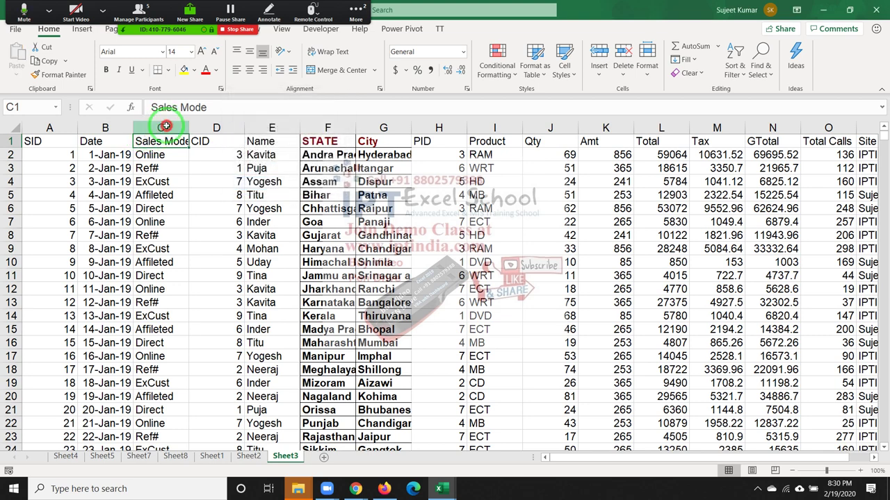
left_click(165, 128)
key("ctrl+shift+equal")
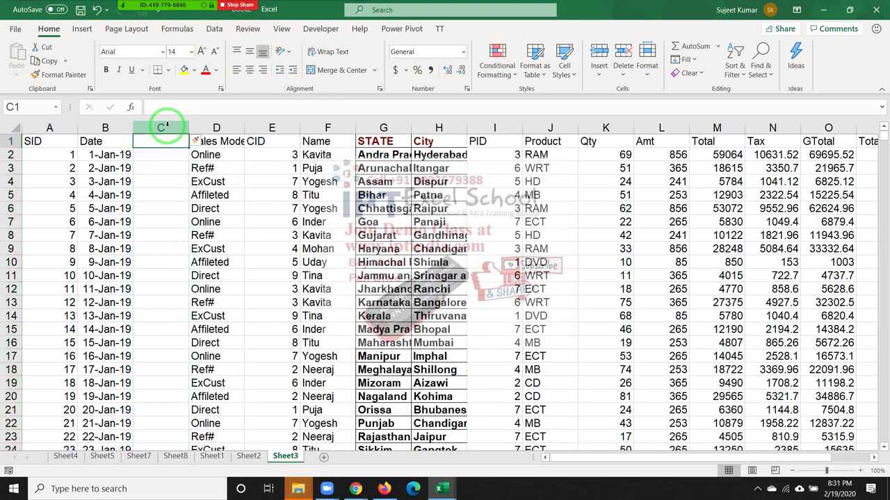
type("RH")
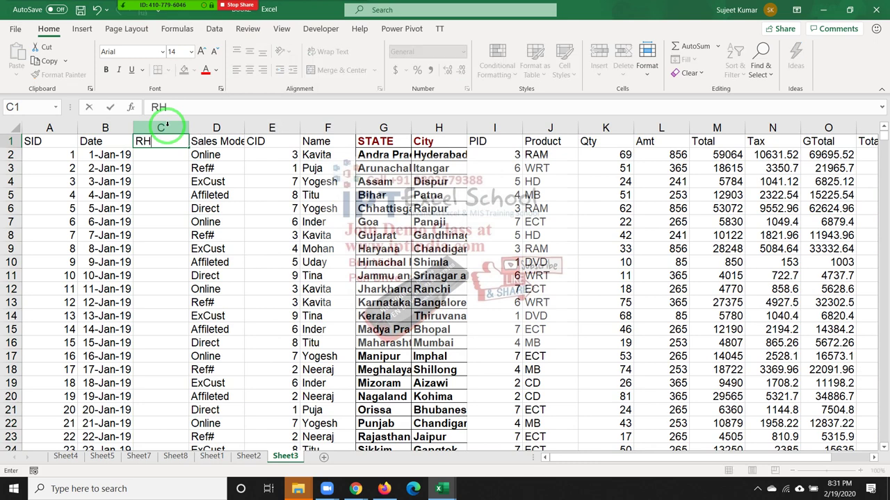
key("Return")
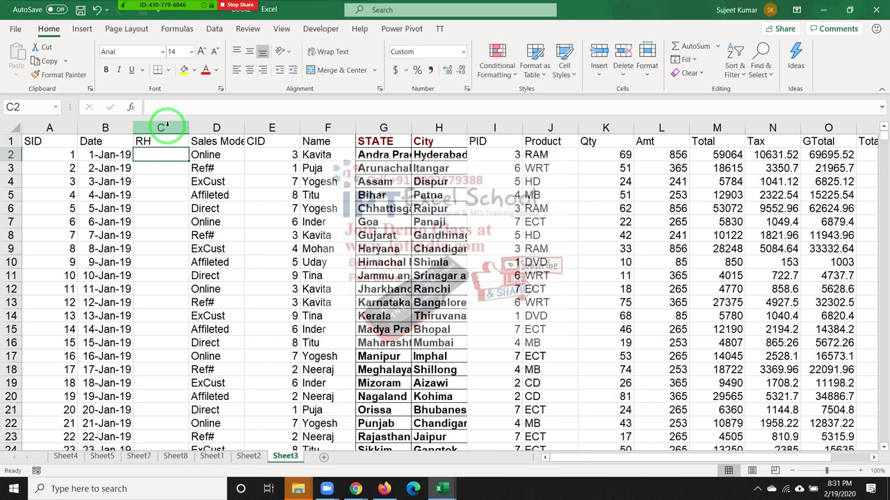
type("=")
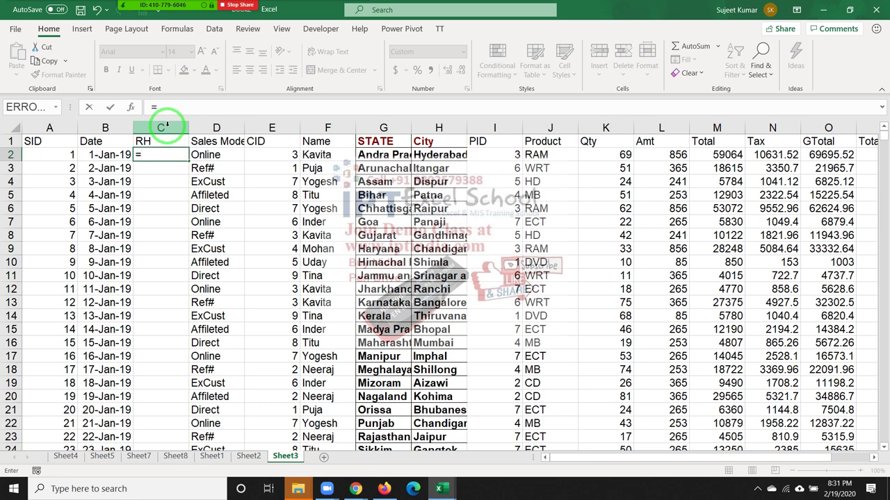
- Enter =B2+RAND() in C2 and fill it down the whole RH column
key("Left")
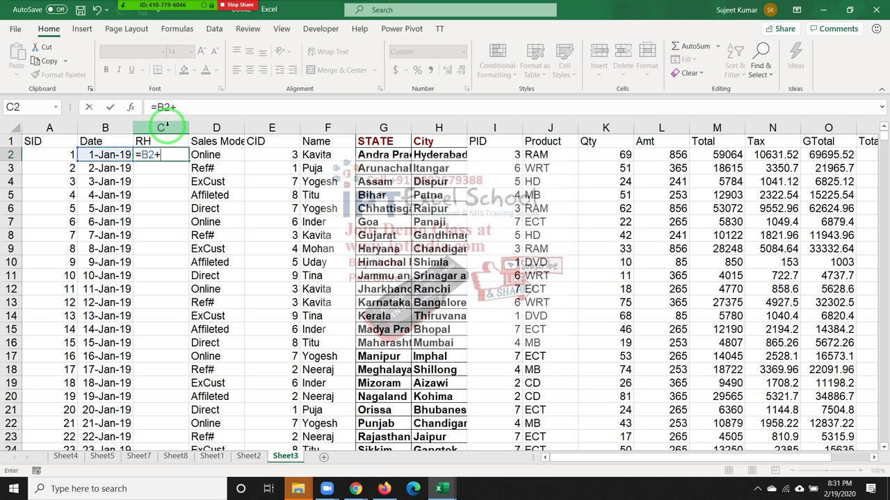
type("rand")
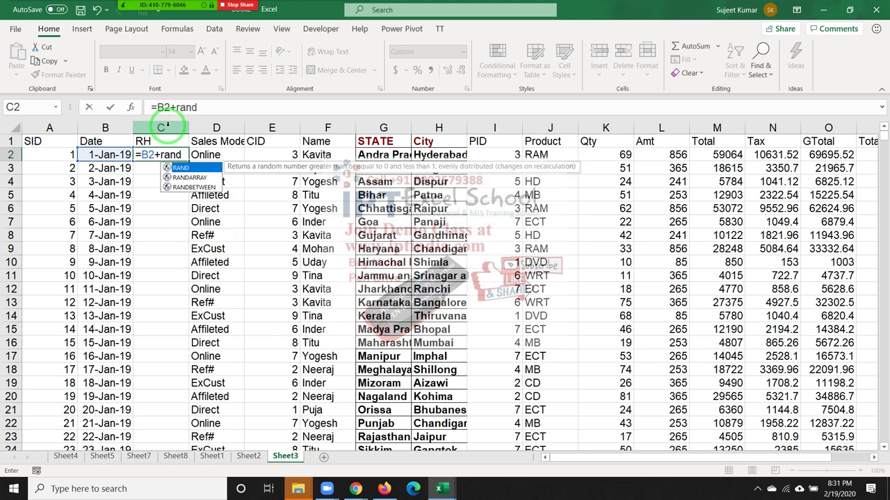
type(")")
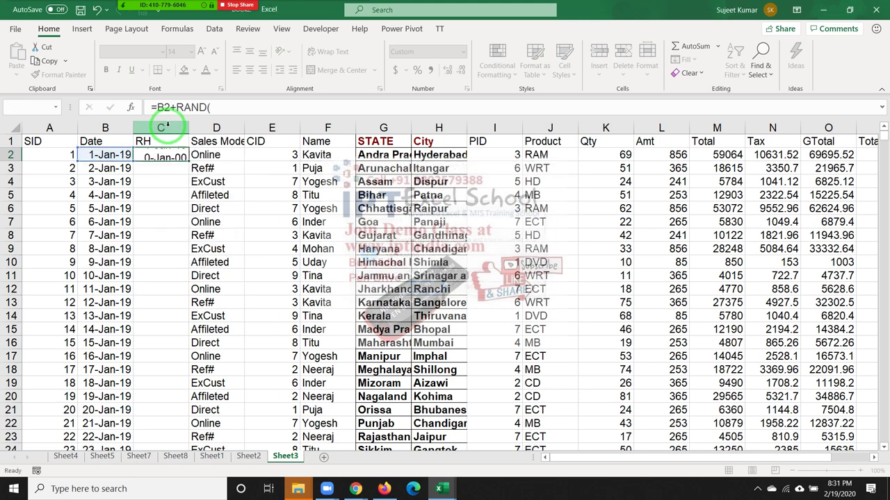
key("Return")
left_click(161, 156)
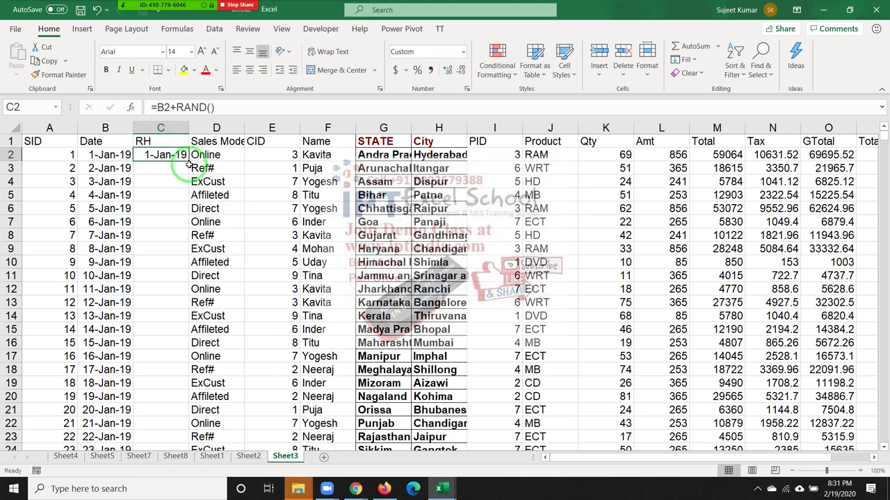
left_click(189, 165)
left_click(180, 153)
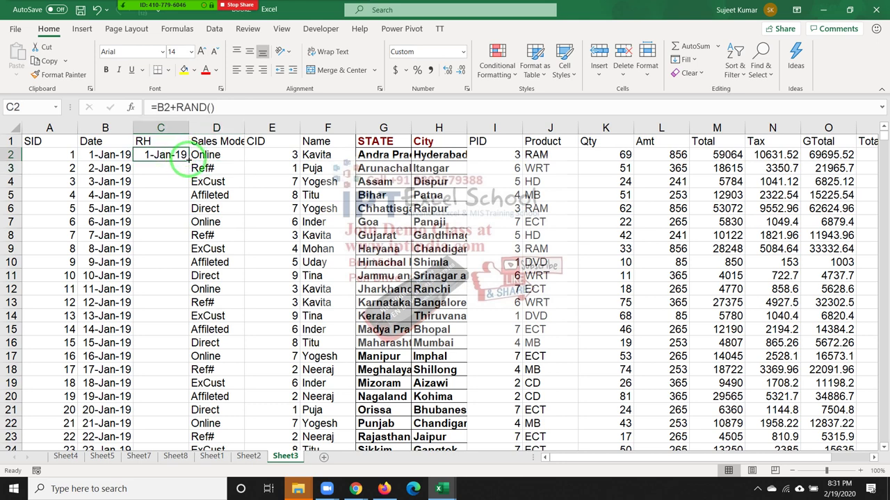
double_click(188, 159)
- Select the data range down to its last row
left_click(69, 144)
key("ctrl+shift+Down")
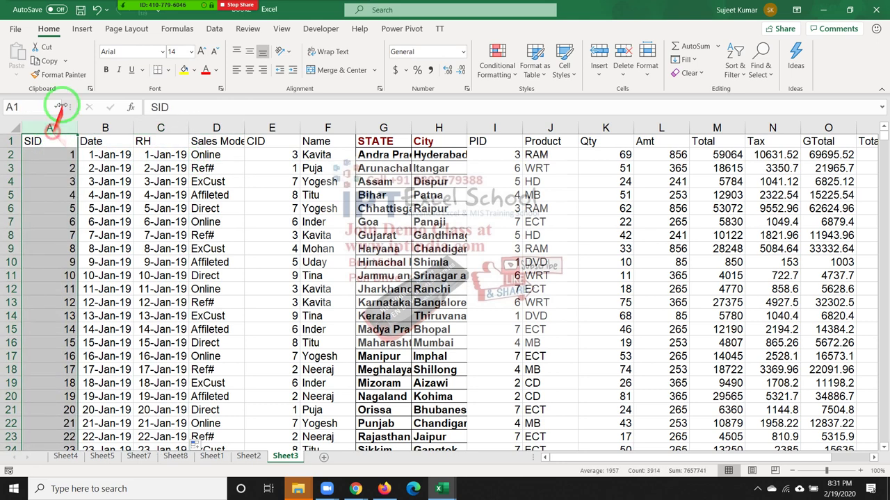
left_click(82, 29)
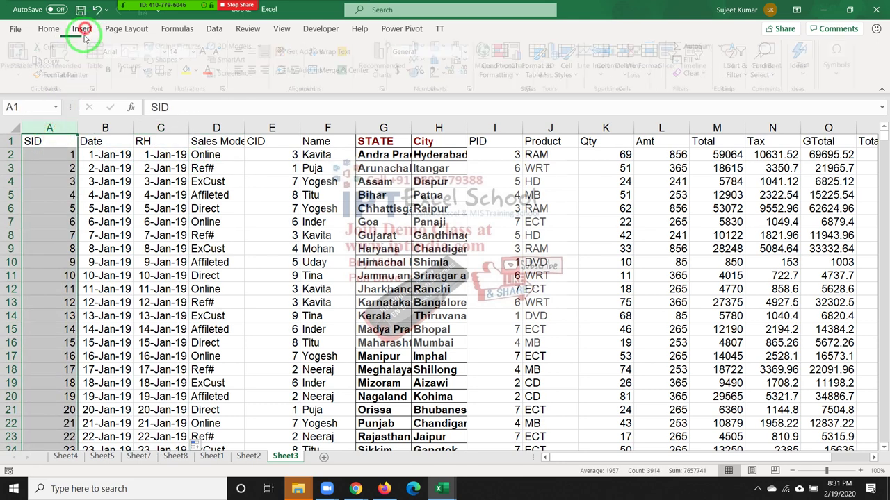
- Insert a pivot table on a new sheet with RH in Rows and Qty summed in Values
left_click(43, 143)
left_click(31, 67)
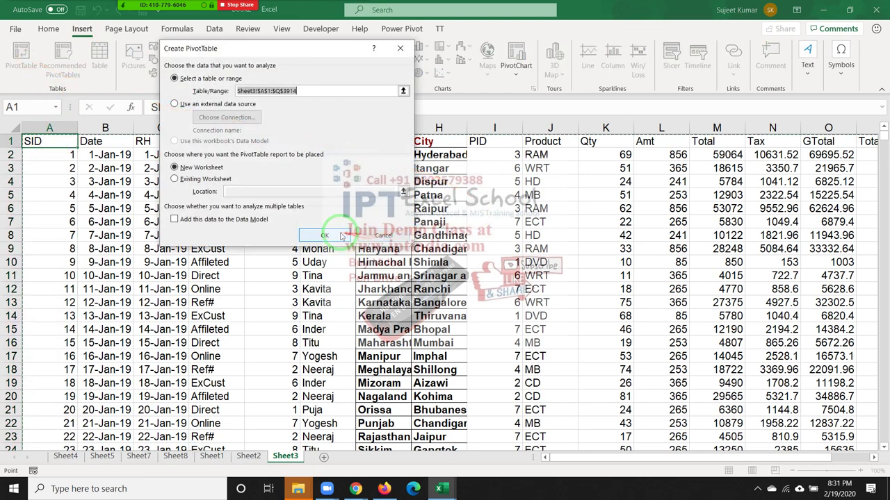
left_click(337, 230)
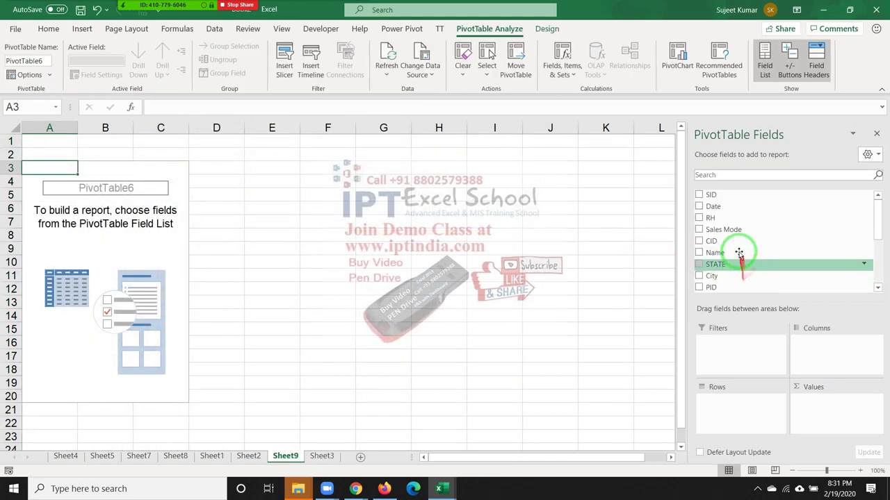
left_click_drag(732, 221, 733, 406)
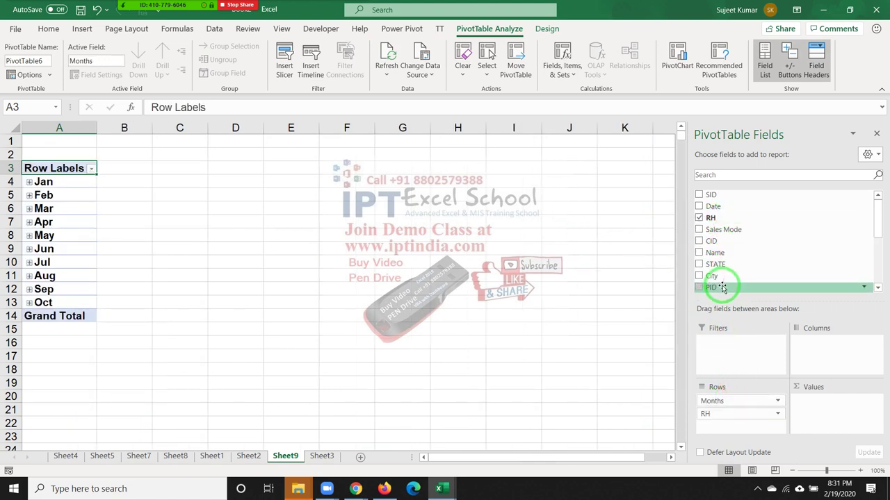
scroll(722, 285, "down", 2)
scroll(722, 286, "down", 1)
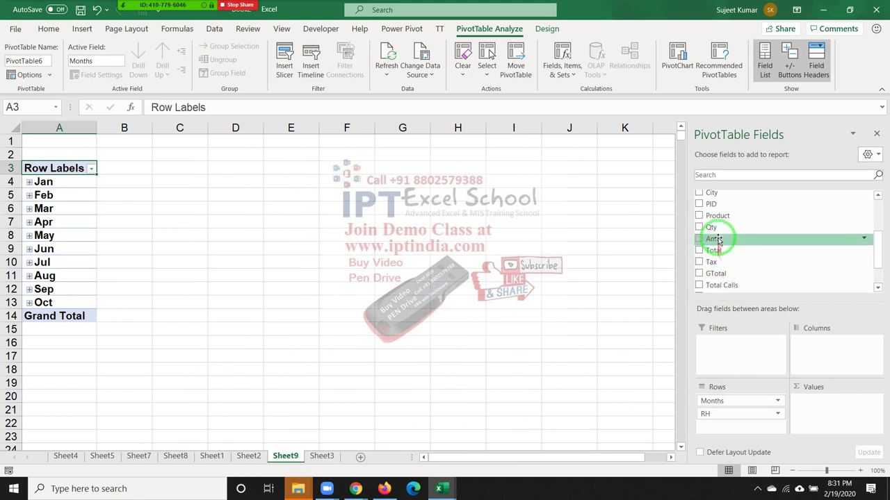
mouse_move(712, 230)
left_mouse_down()
mouse_move(803, 318)
mouse_move(810, 402)
left_mouse_up()
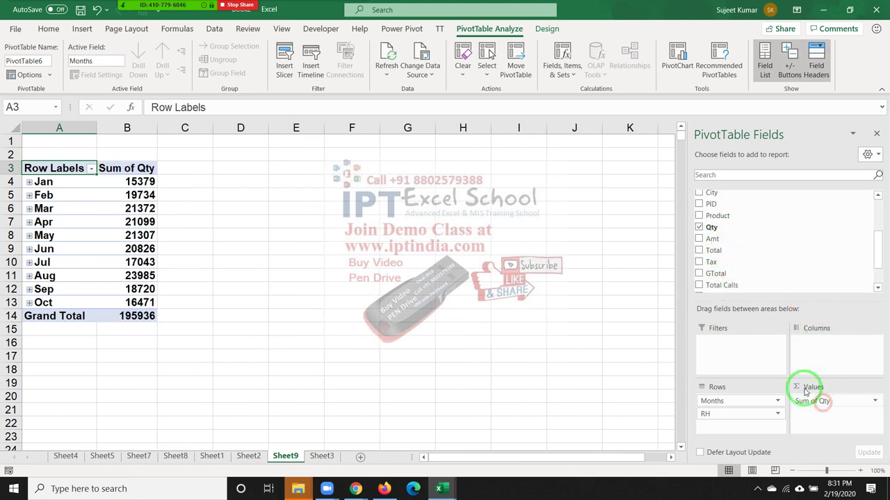
- Regroup the RH row labels by Hours instead of Months
right_click(91, 184)
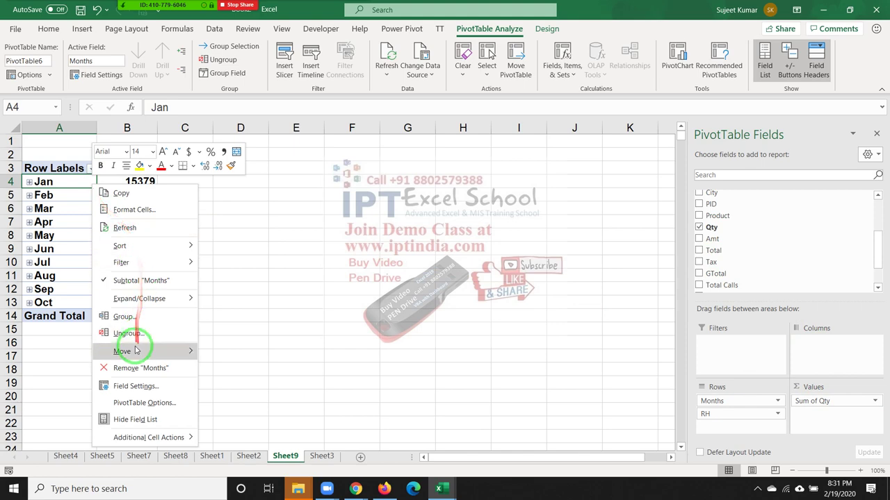
mouse_move(139, 351)
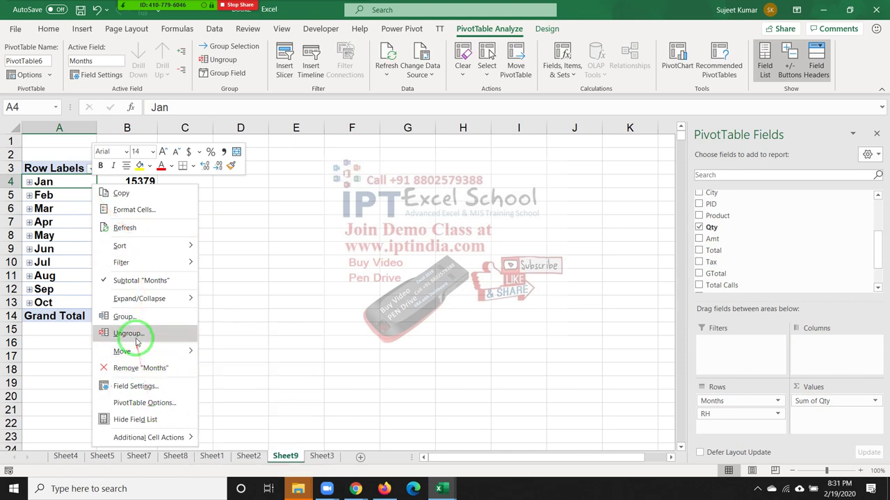
left_click(125, 317)
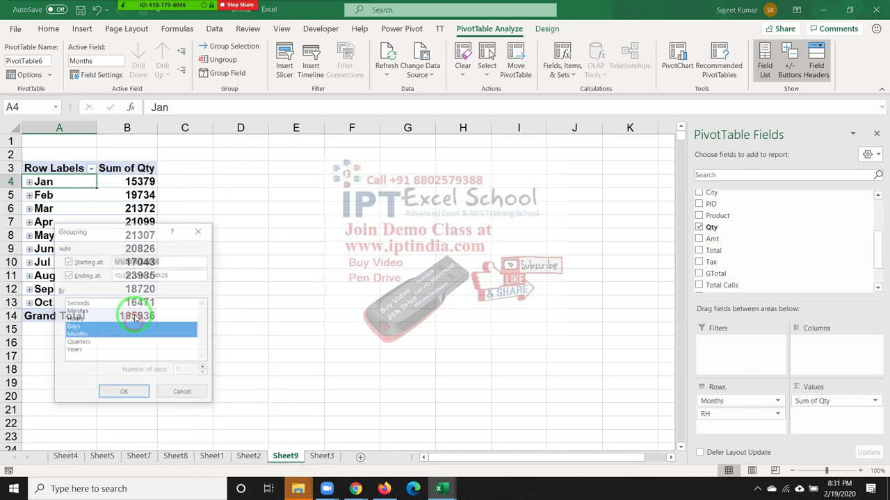
left_click(85, 331)
left_click(84, 320)
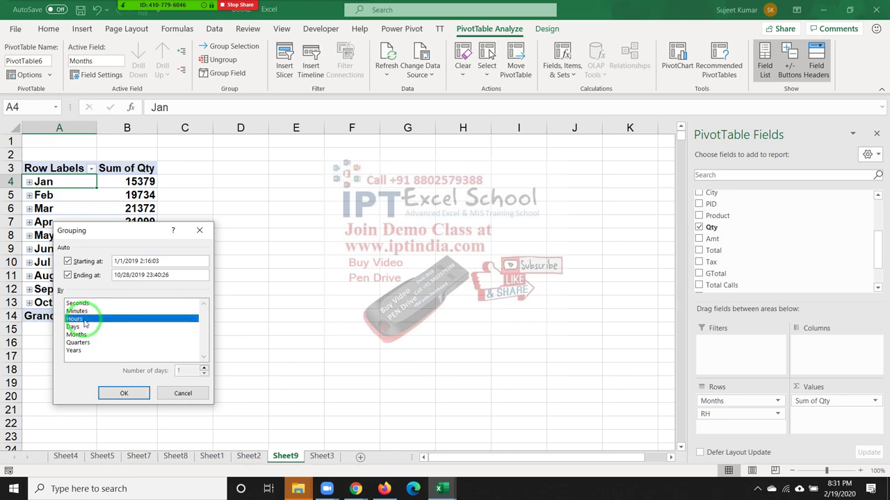
left_click(124, 394)
scroll(118, 249, "down", 1)
- Group the RH labels by Days as well as Hours
scroll(97, 239, "down", 3)
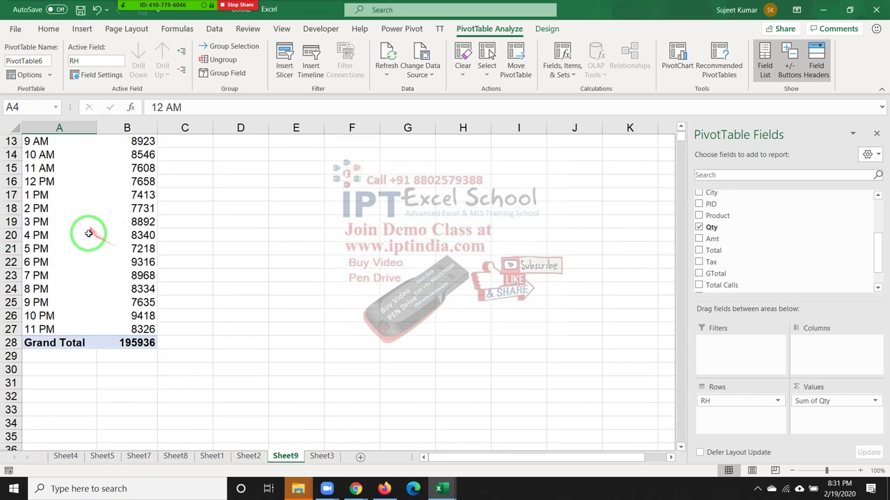
scroll(83, 236, "down", 2)
scroll(61, 254, "up", 5)
scroll(62, 253, "up", 1)
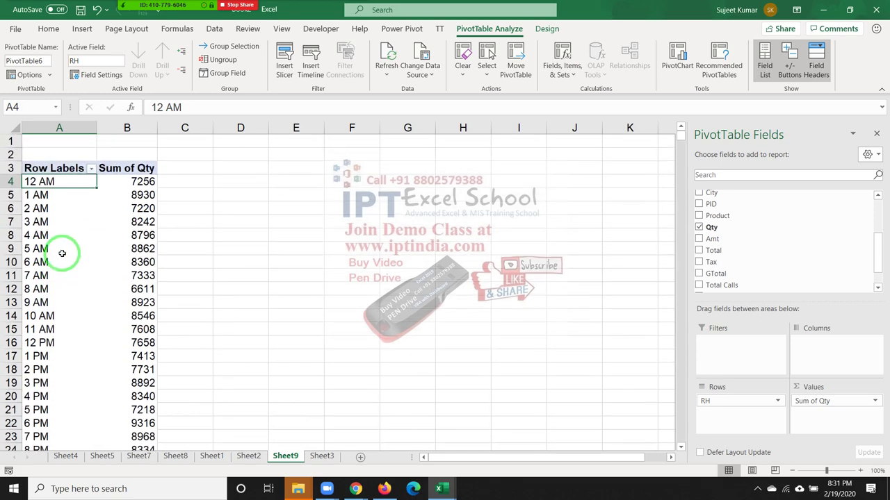
right_click(54, 183)
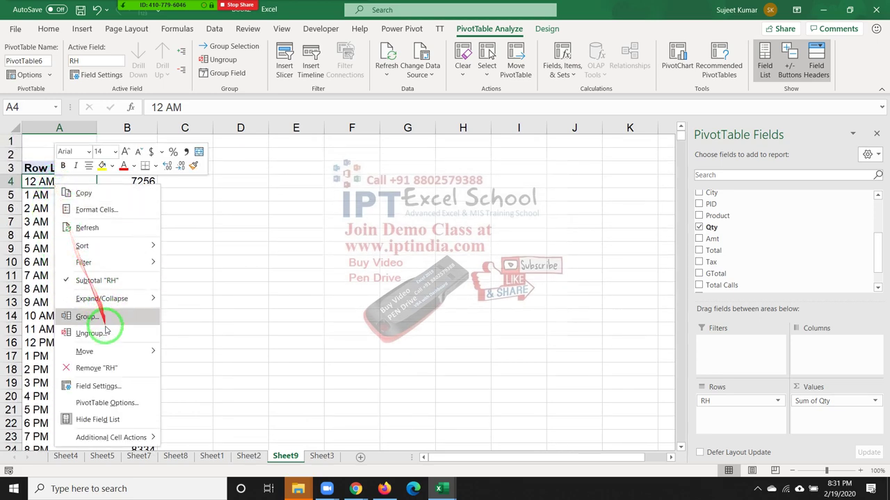
mouse_move(106, 348)
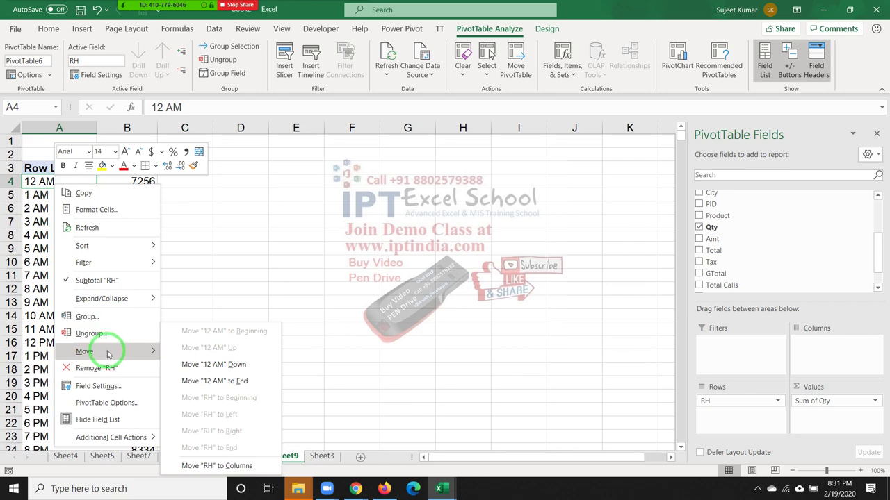
left_click(103, 319)
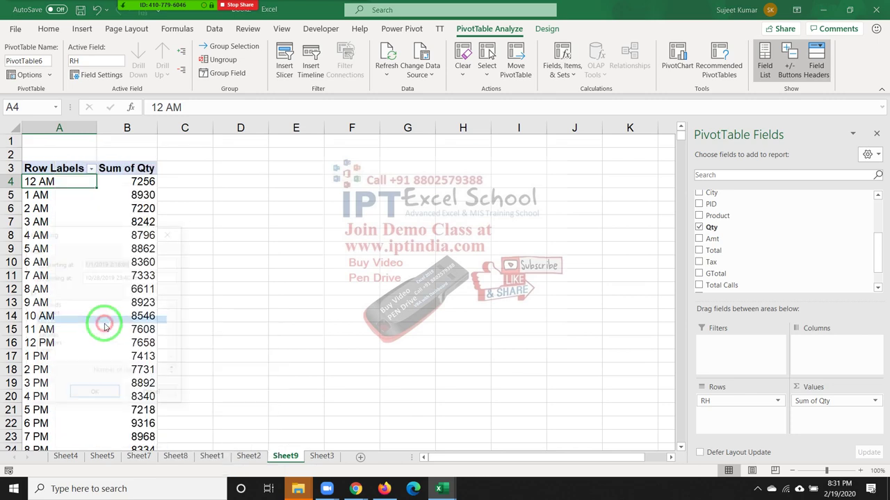
left_click(91, 329)
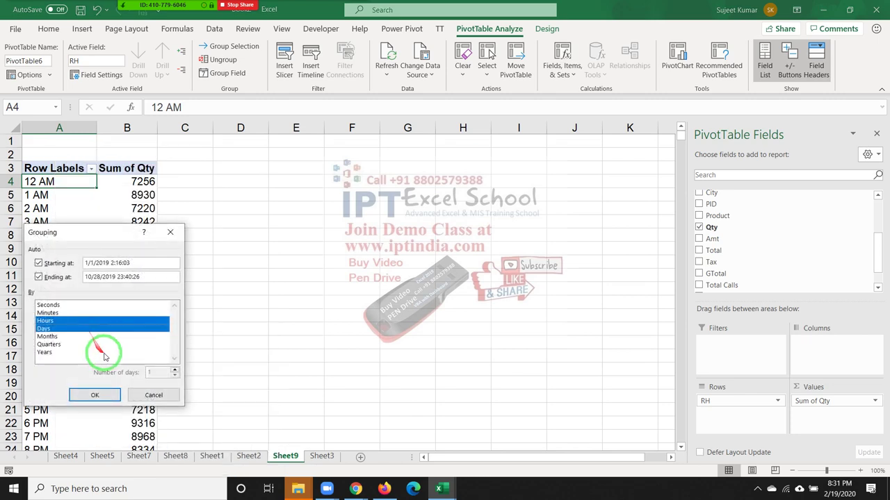
left_click(111, 396)
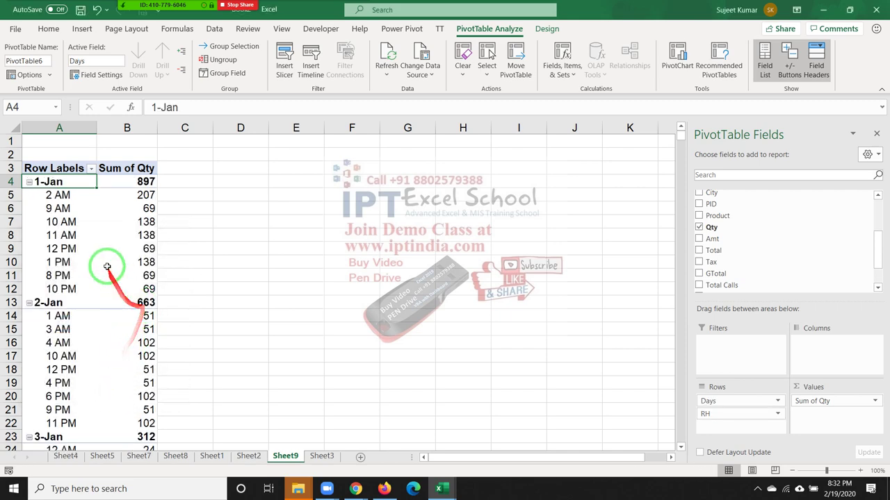
- Select the hour rows under 1-Jan and 2-Jan
left_click_drag(64, 201, 135, 288)
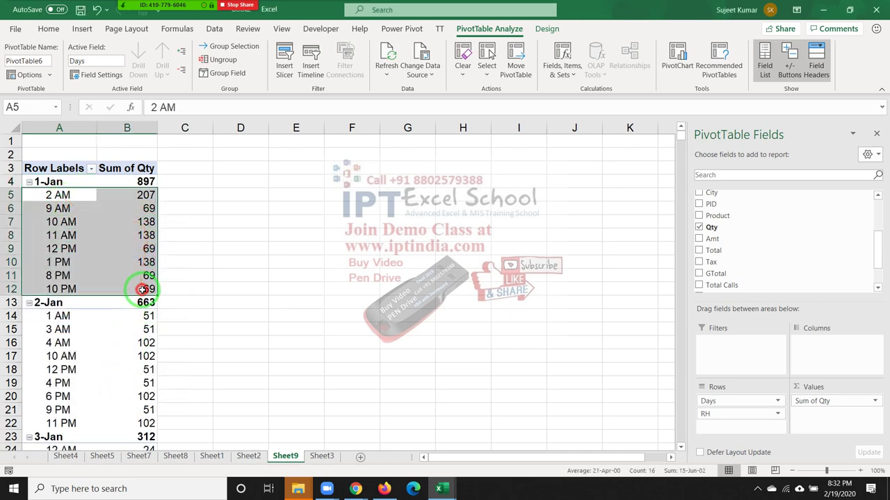
left_click_drag(69, 318, 135, 423)
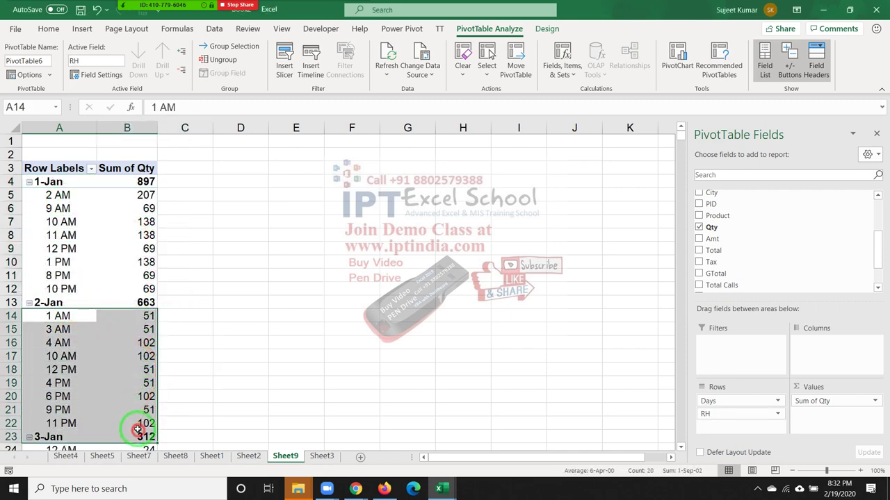
scroll(136, 423, "down", 4)
scroll(137, 424, "down", 2)
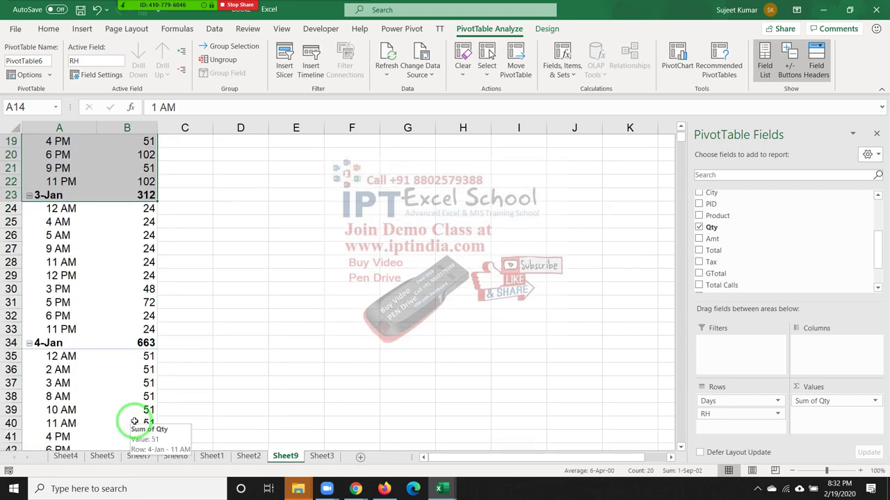
scroll(134, 419, "up", 2)
scroll(132, 414, "up", 3)
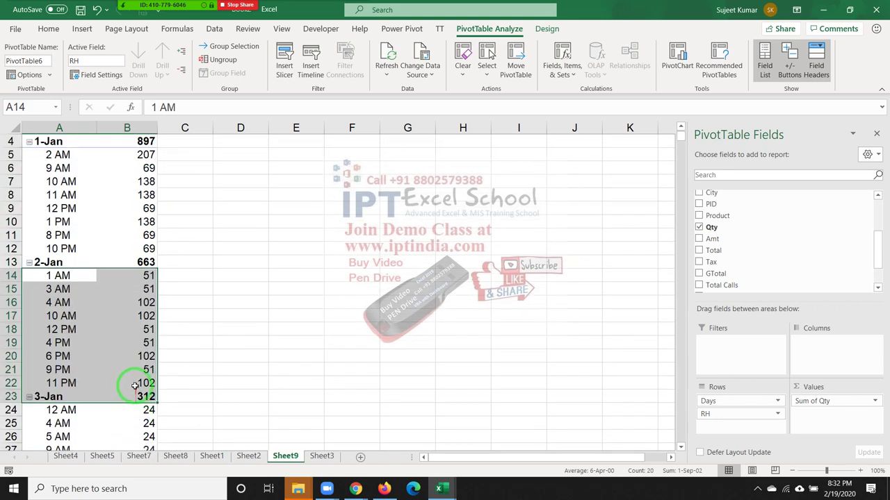
scroll(133, 370, "up", 1)
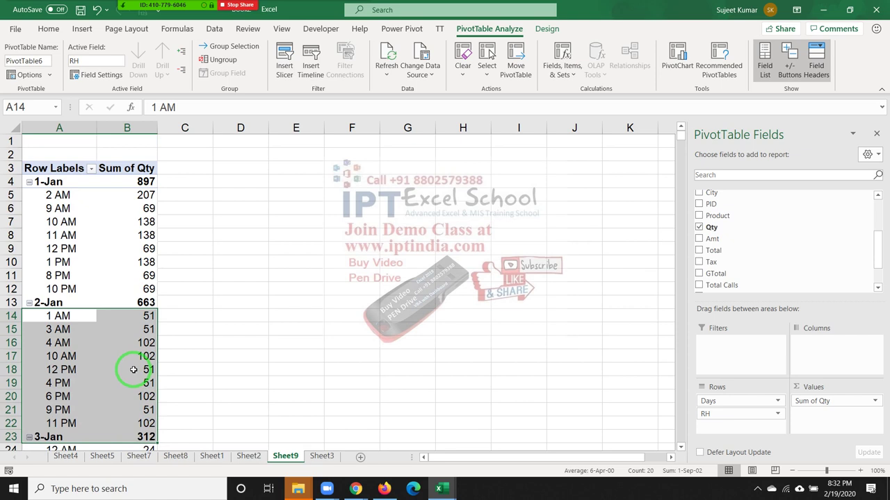
- From the 2 AM label under 1-Jan, open the Grouping dialog and move it to the centre
left_click_drag(49, 196, 118, 292)
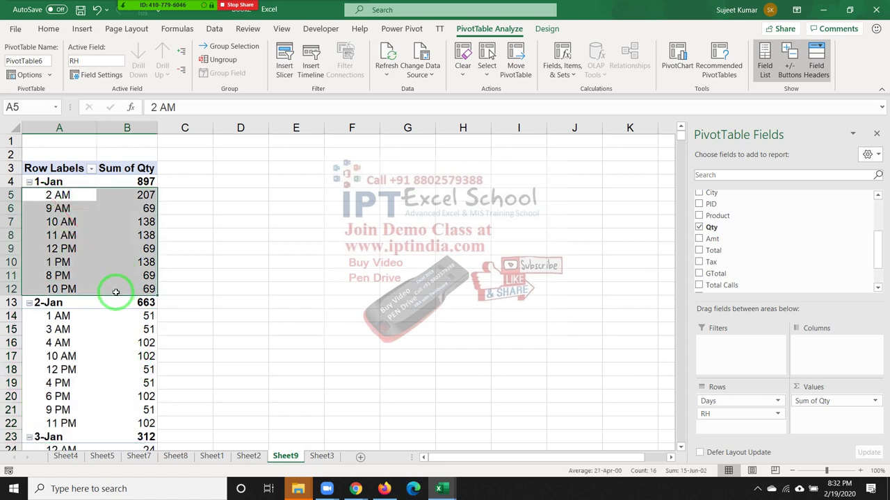
left_click(64, 208)
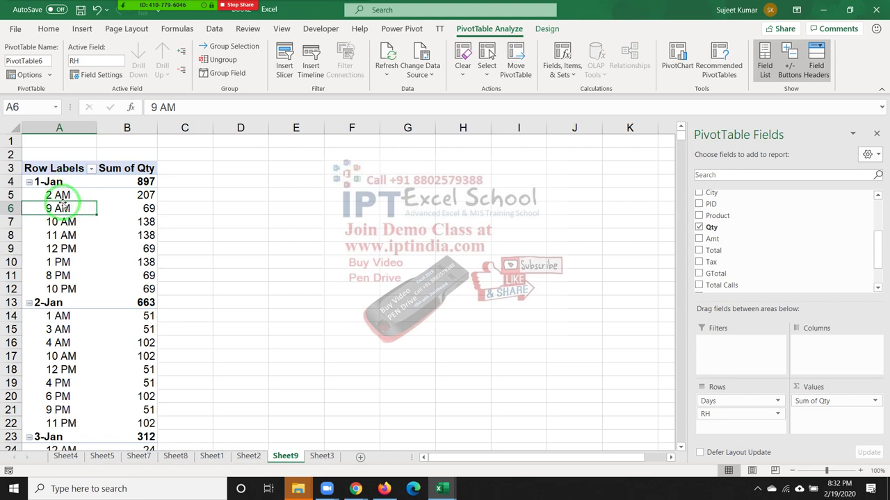
left_click(61, 195)
right_click(61, 195)
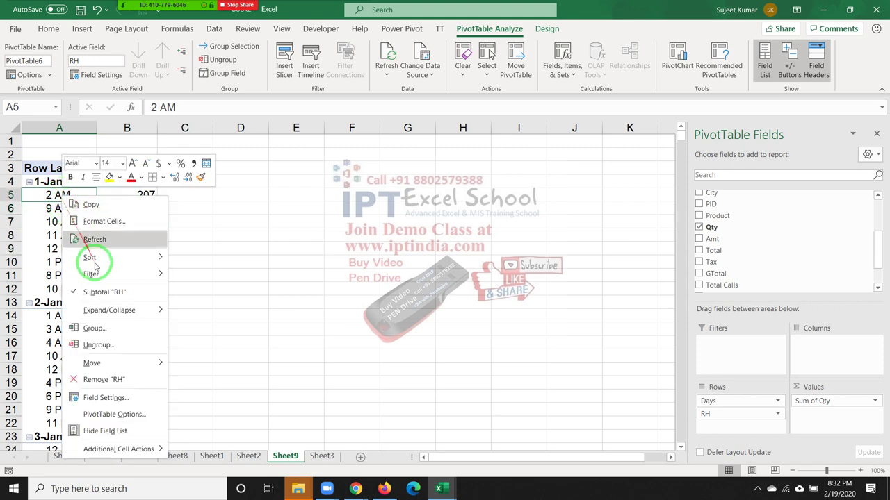
left_click(109, 332)
left_click_drag(116, 179, 341, 198)
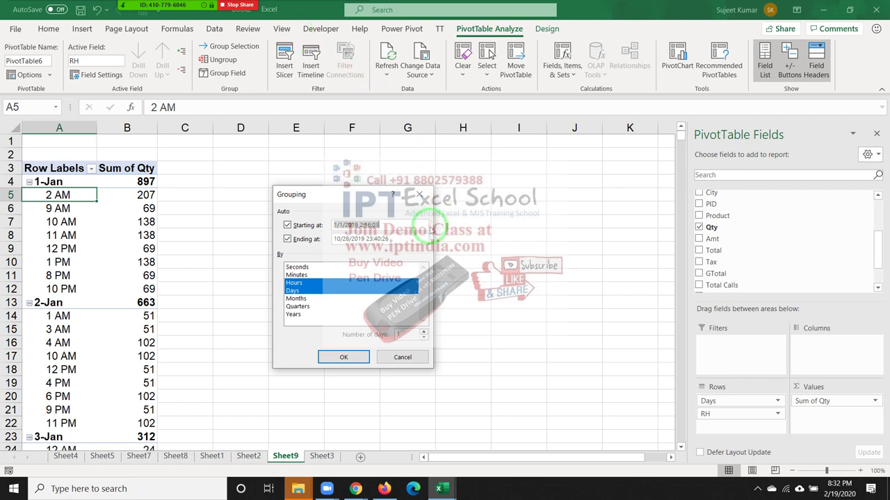
- Cancel the Grouping dialog and save the workbook as DataP into New folder
left_click(406, 356)
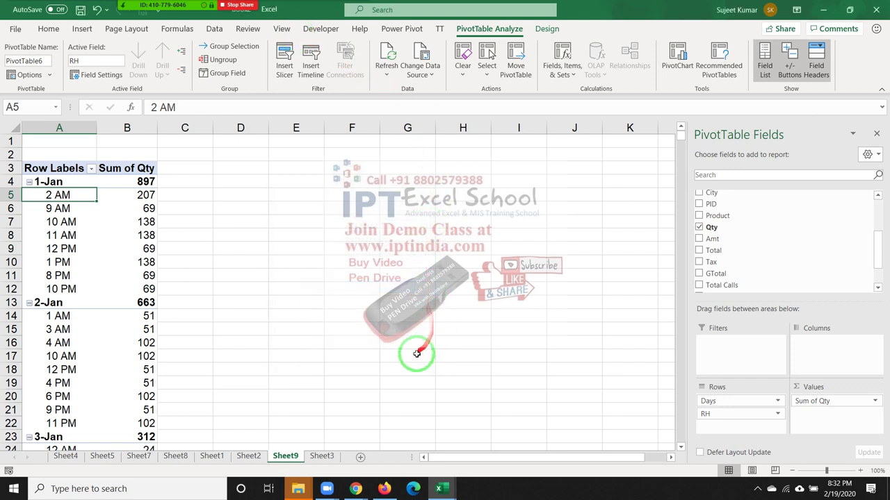
left_click(79, 11)
type("DataP")
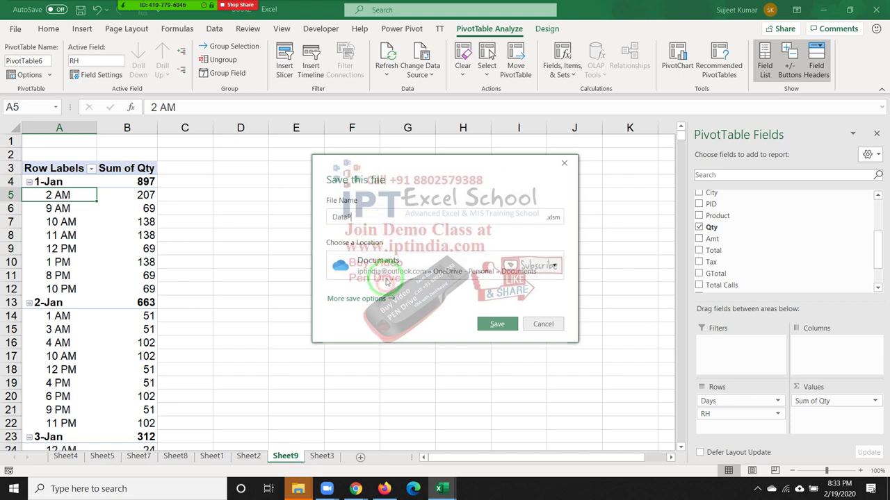
left_click(378, 267)
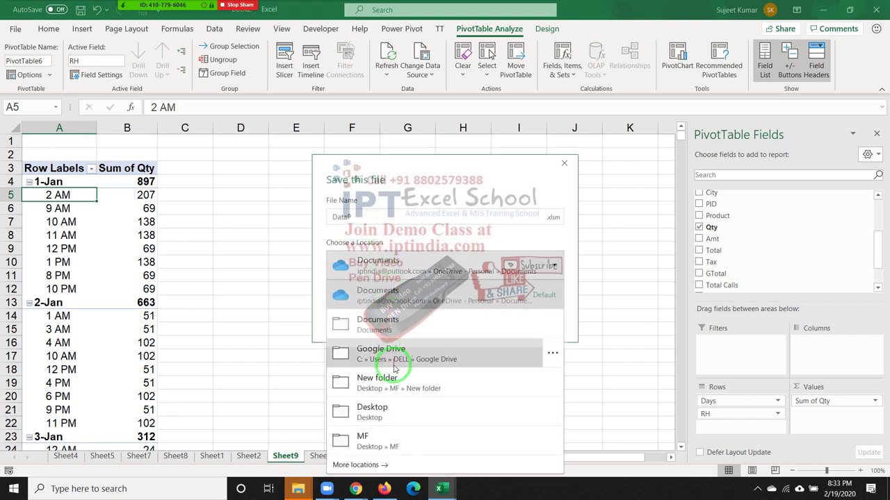
left_click(400, 341)
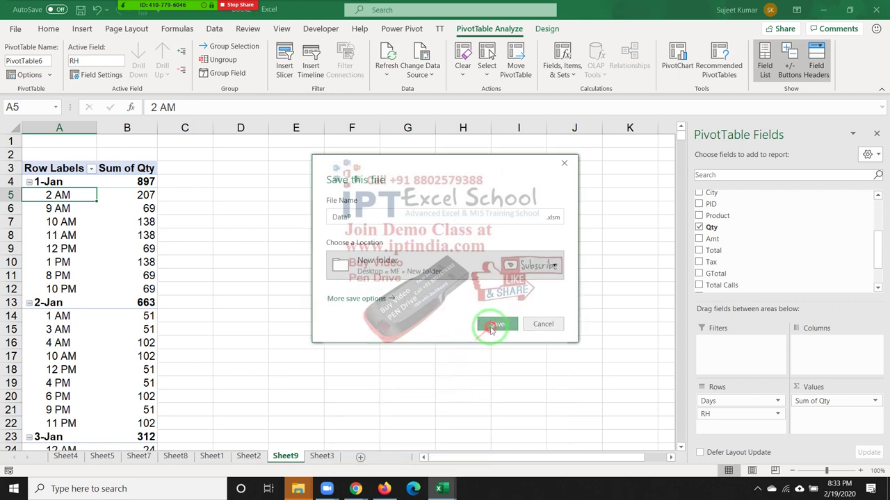
- Switch from Excel to the browser's Gmail 'Class Link' tab
left_click(356, 487)
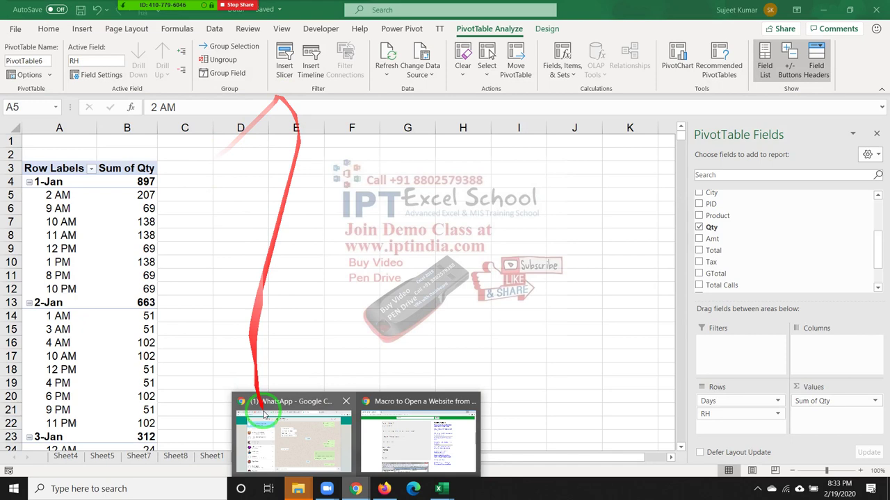
left_click(268, 437)
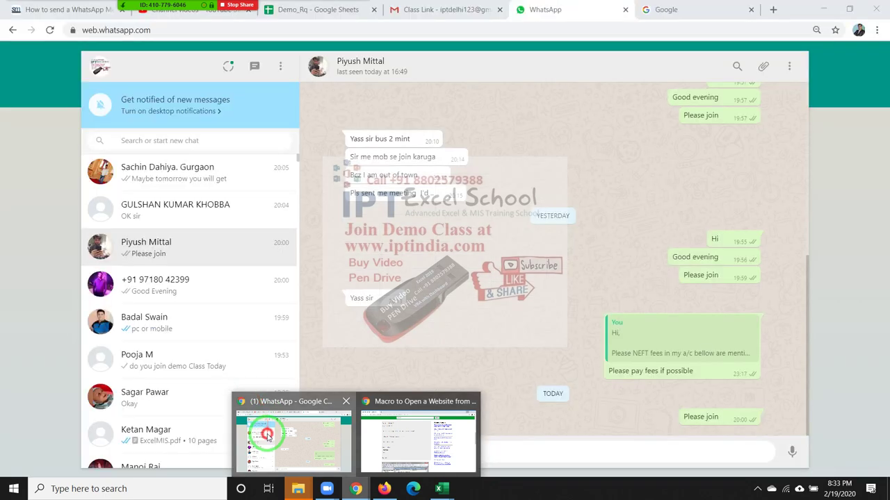
left_click(472, 10)
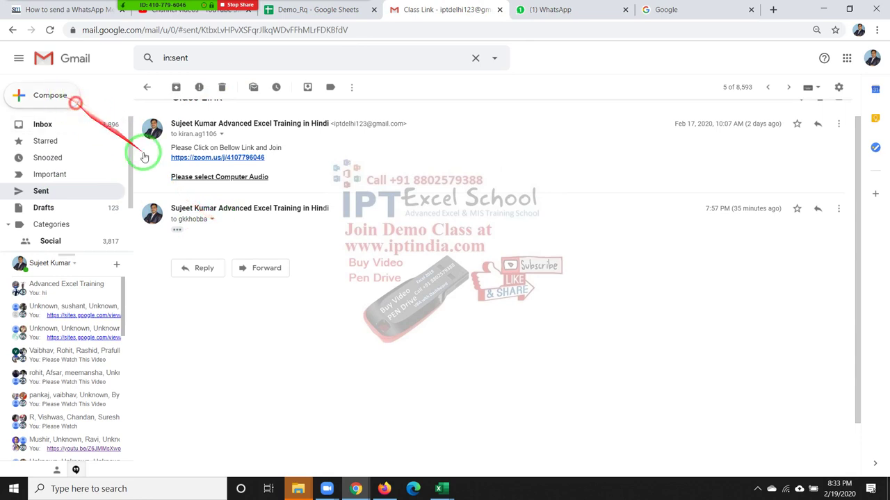
- Start a new email and paste the previous recipient's address into To
left_click(211, 219)
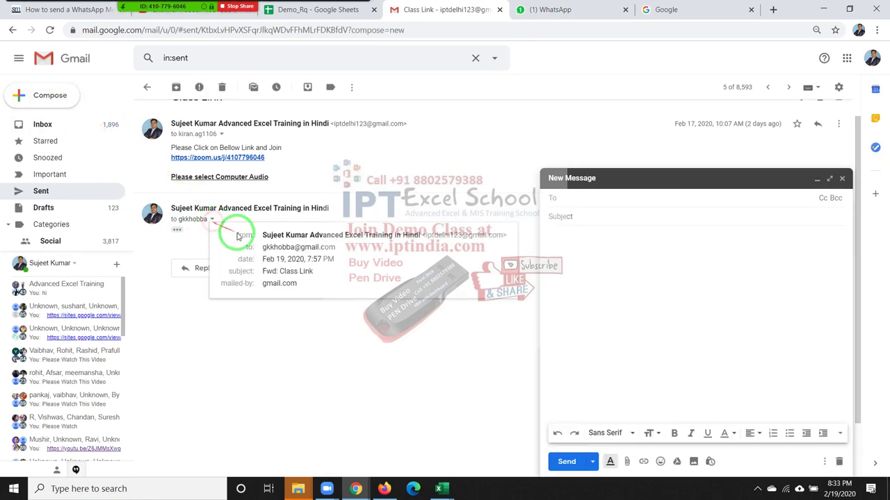
triple_click(284, 243)
key("ctrl+c")
left_click(558, 208)
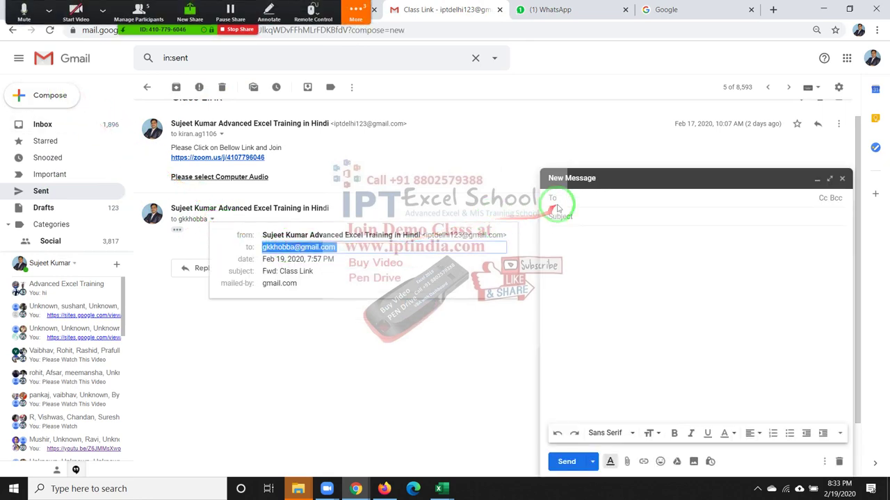
left_click(569, 202)
key("ctrl+v")
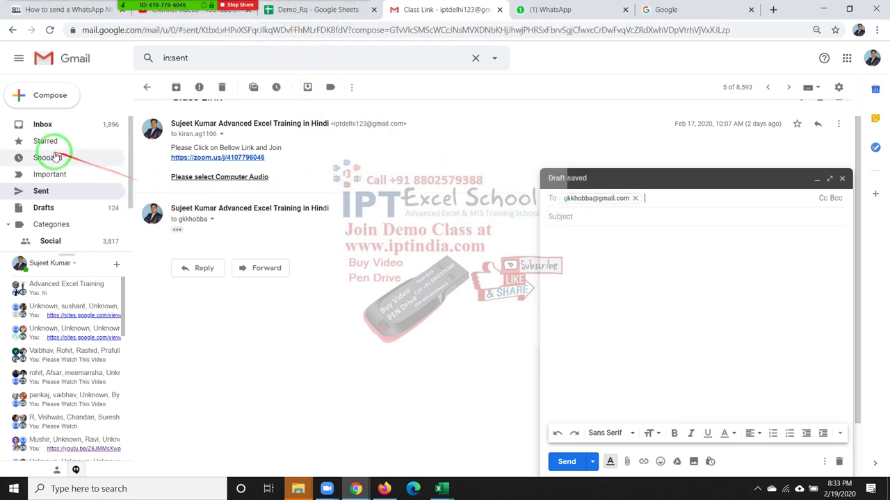
- Copy the first recipient's address from the sent 'Demo Class Link - Advanced Excel' email into To
left_click(59, 192)
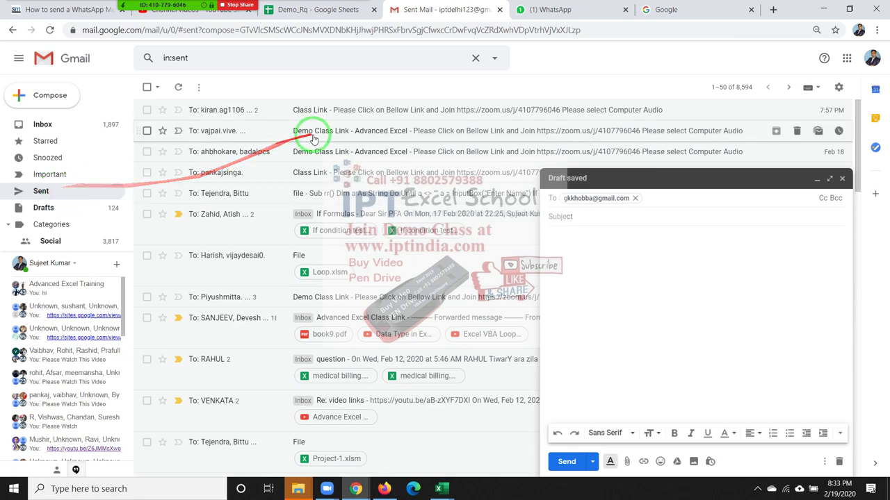
scroll(284, 139, "down", 1)
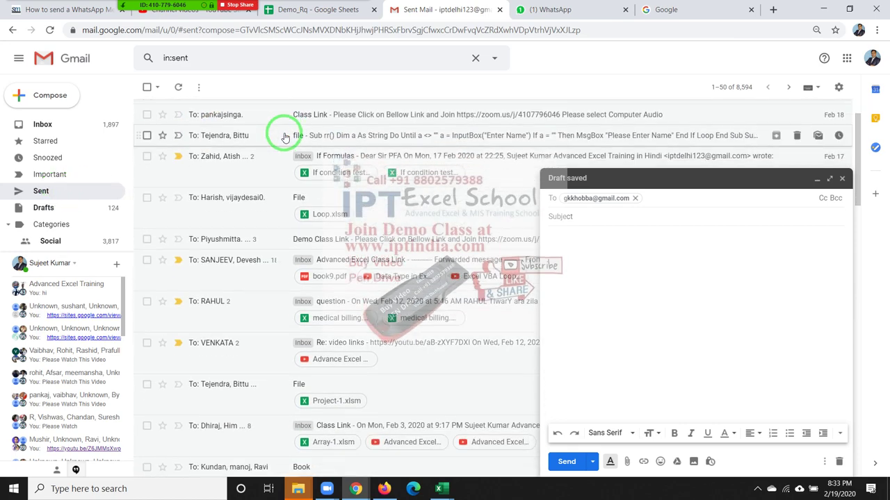
scroll(281, 138, "up", 1)
left_click(278, 135)
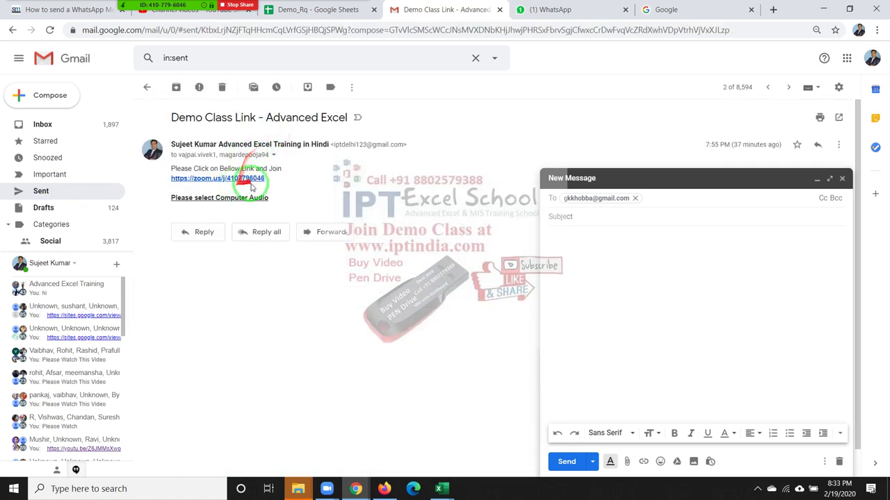
left_click(273, 155)
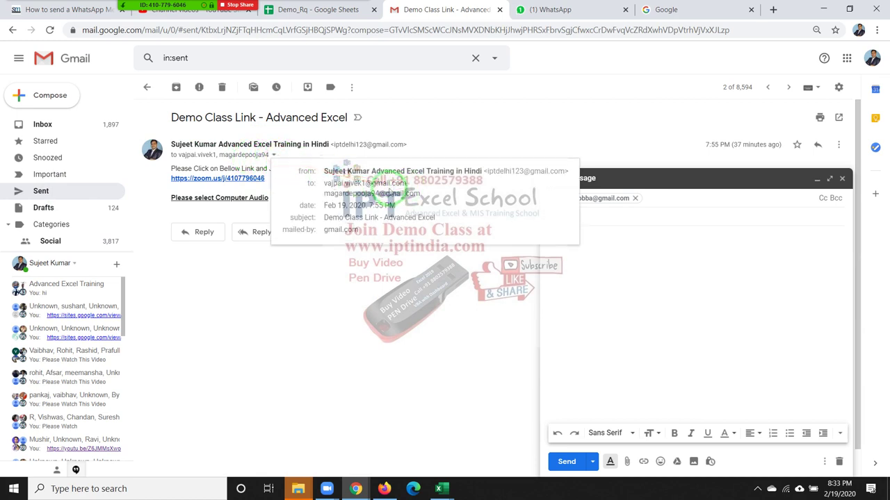
triple_click(385, 183)
key("ctrl+c")
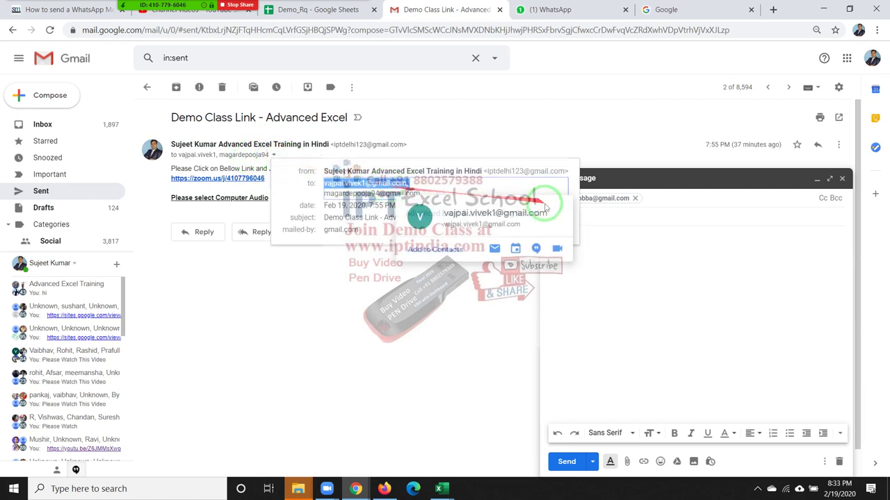
left_click(656, 198)
key("ctrl+v")
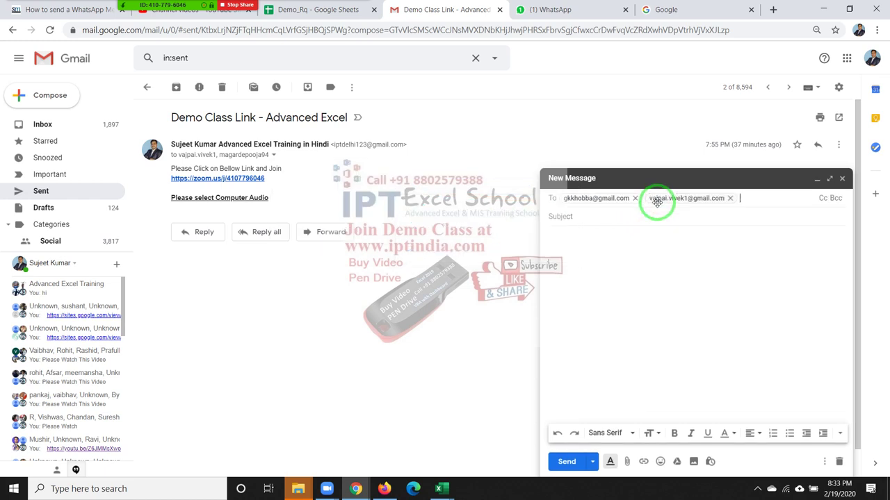
left_click(629, 220)
left_click(695, 198)
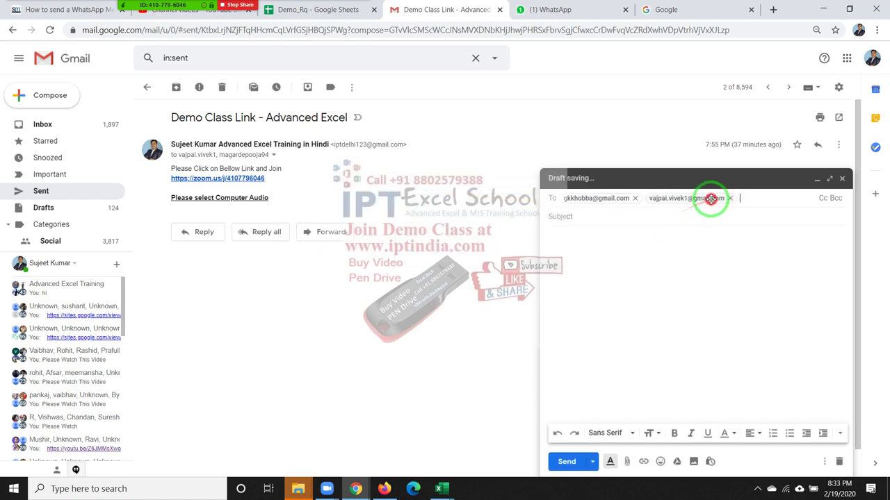
- Add two more participants to To from the contact suggestions
type("s")
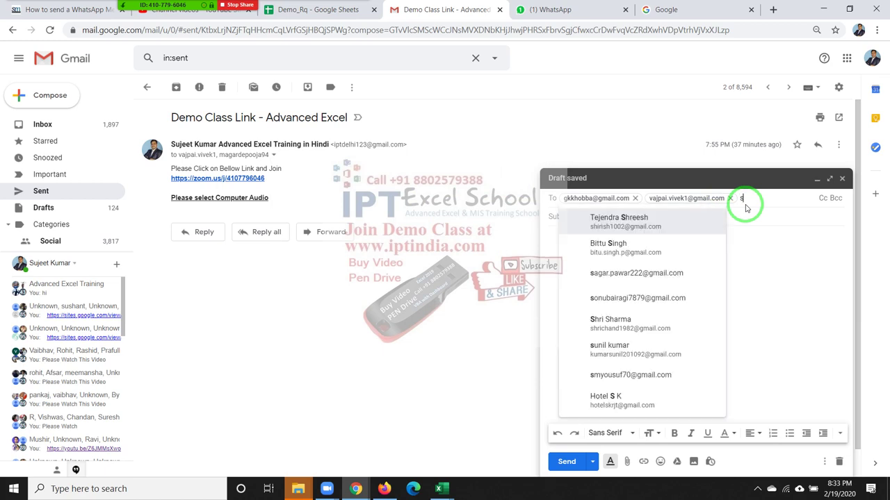
type("on")
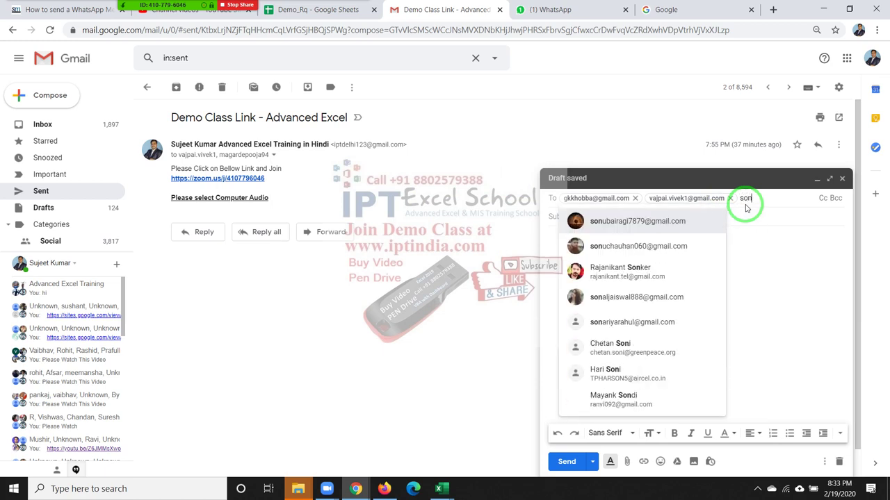
left_click(710, 221)
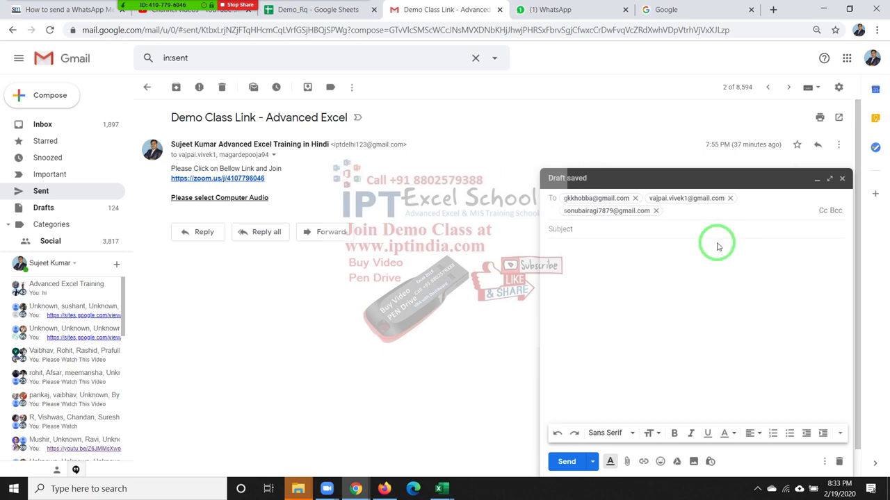
type("in")
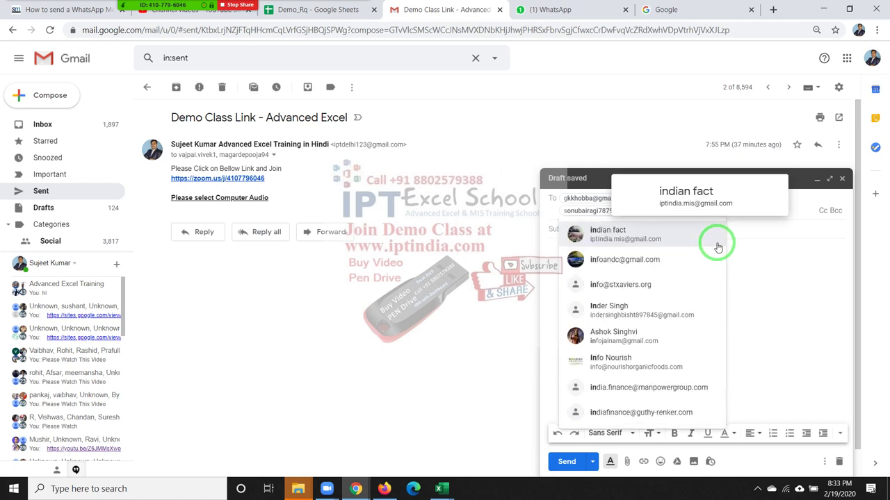
key("BackSpace")
key("BackSpace")
type("s")
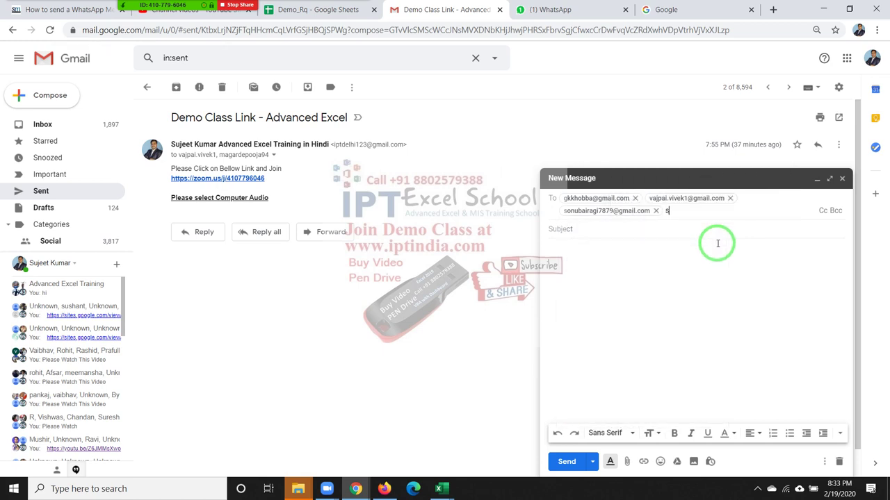
key("BackSpace")
type("pi")
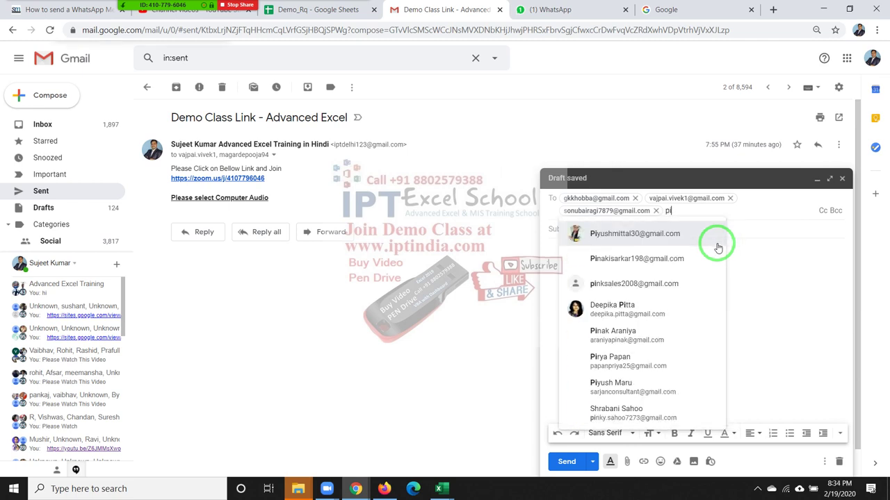
left_click(661, 242)
left_click(661, 274)
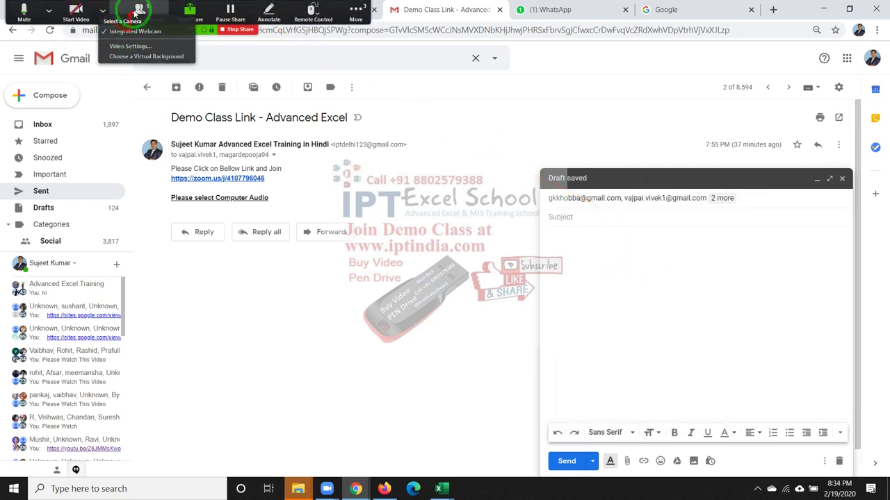
- Check the meeting participants list, enter the subject 'file', and stop screen sharing
left_click(138, 12)
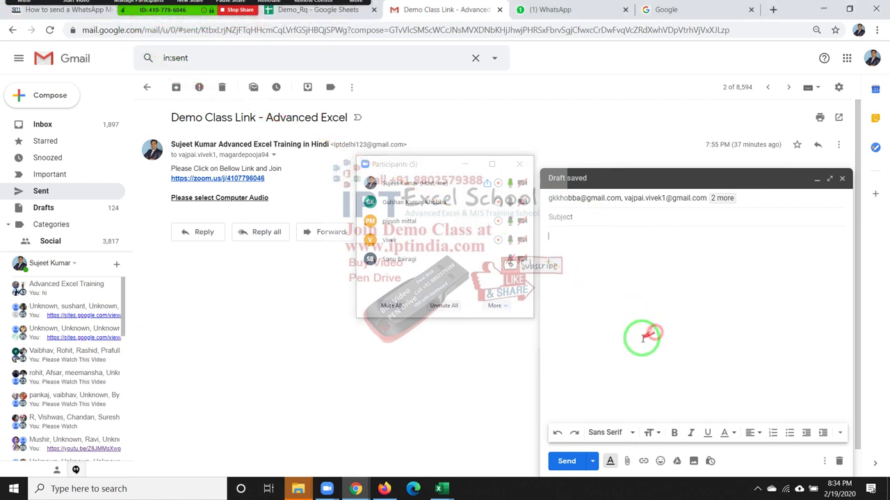
left_click(598, 220)
type("fil")
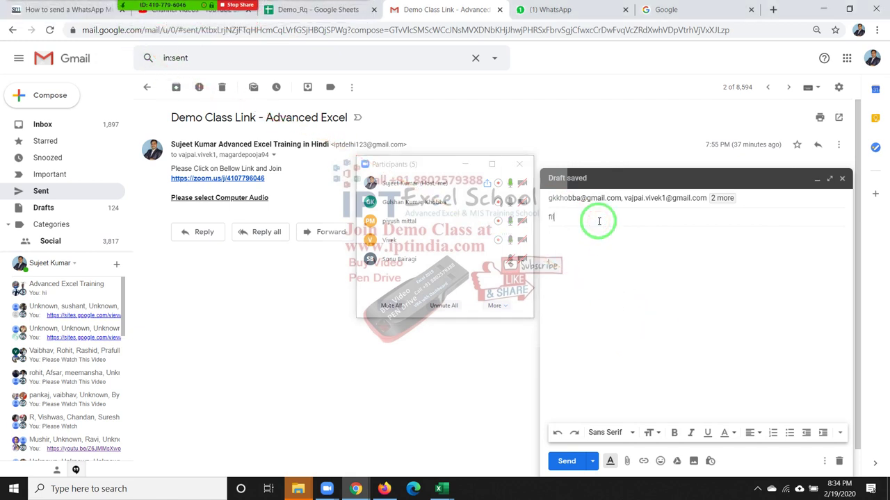
type("e")
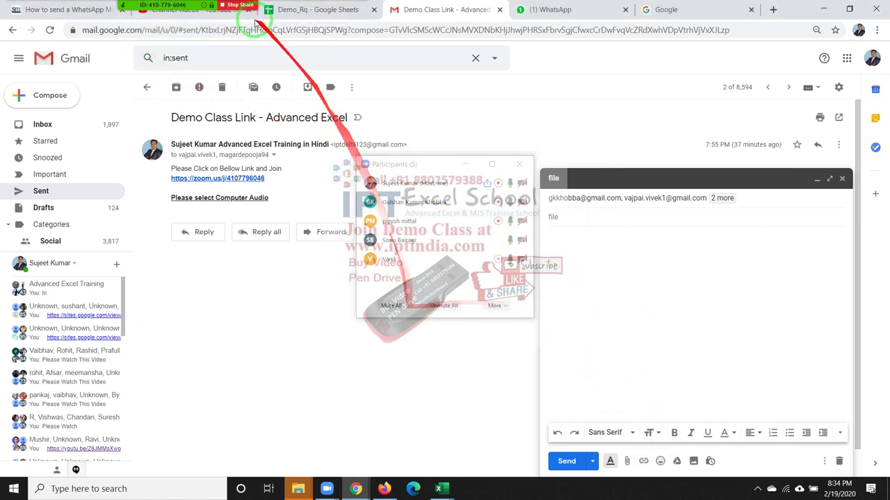
left_click(238, 30)
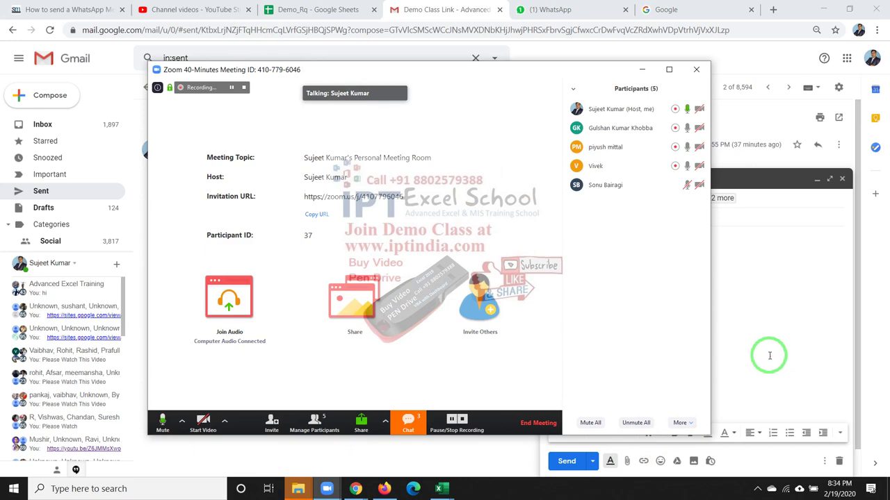
left_click(770, 356)
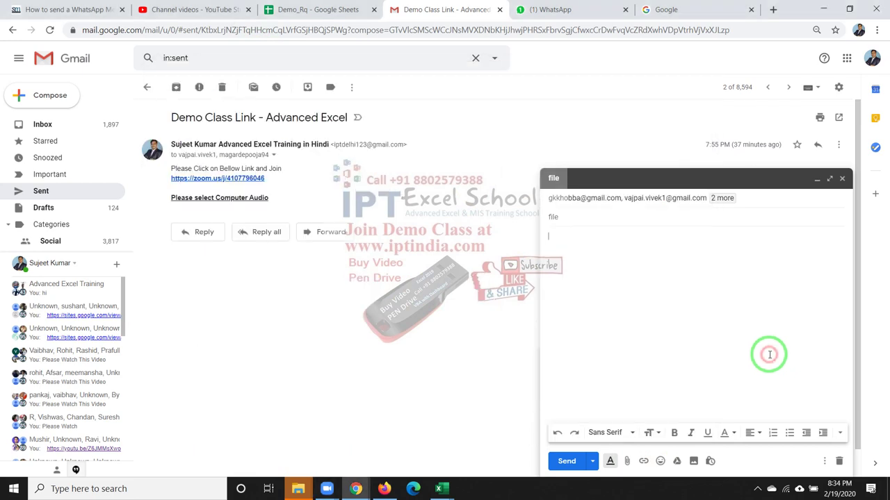
- Attach DataP from Desktop > MF > New folder to the email
left_click(628, 461)
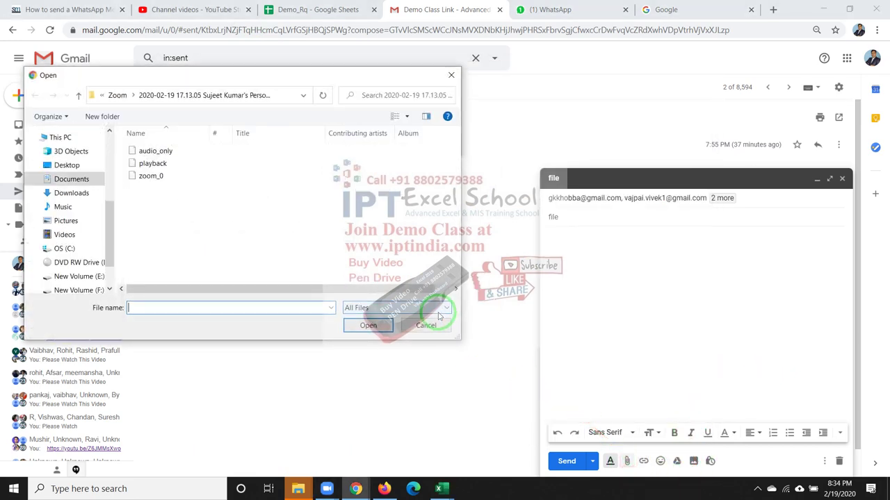
left_click(101, 167)
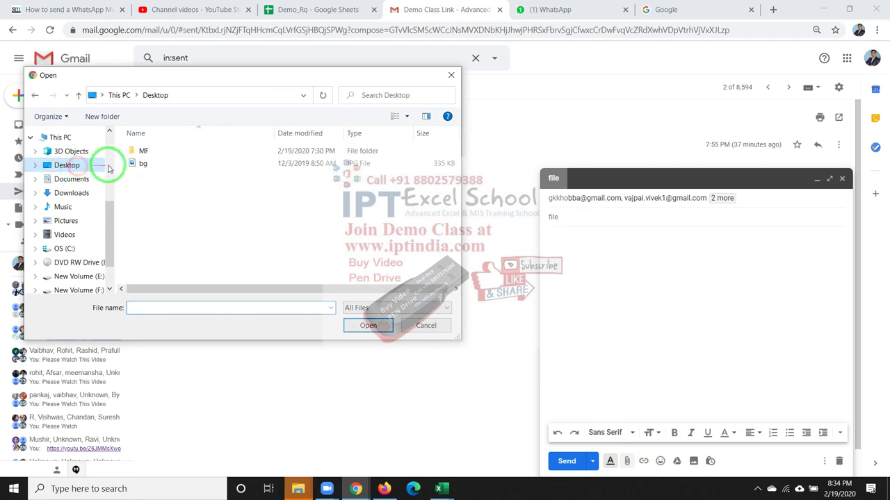
double_click(141, 153)
double_click(142, 151)
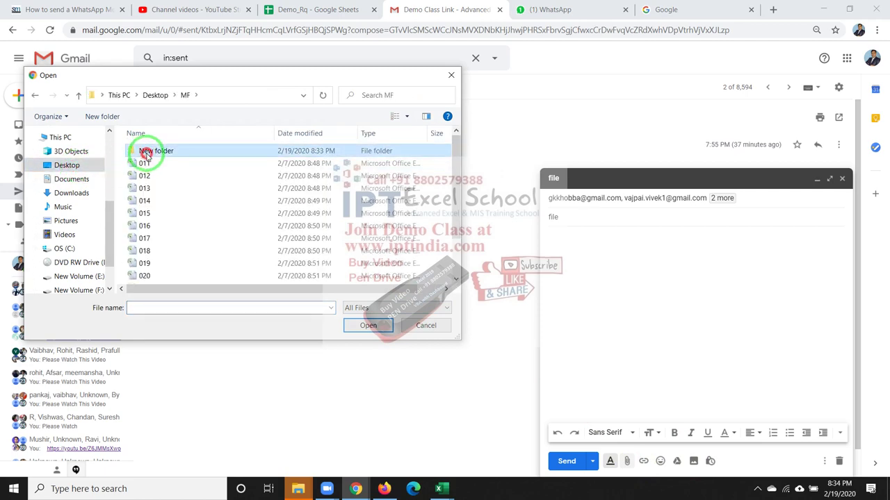
double_click(149, 151)
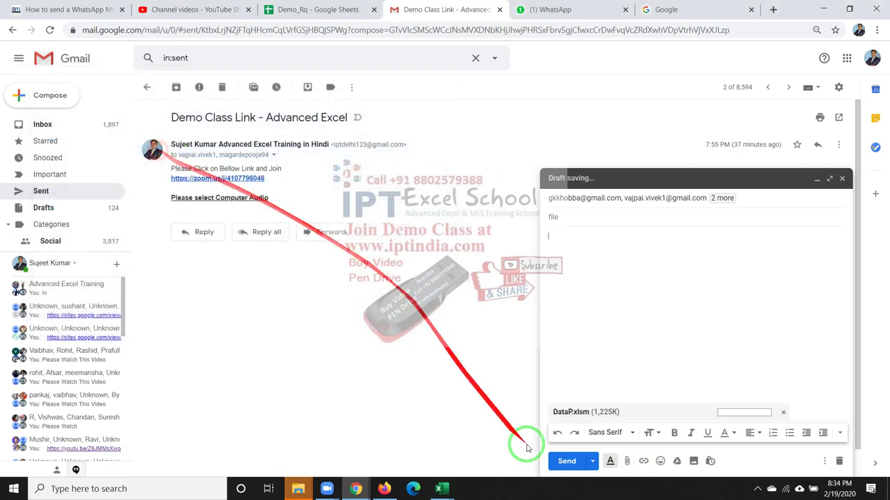
- Send the email and bring the Zoom meeting window forward
left_click(566, 461)
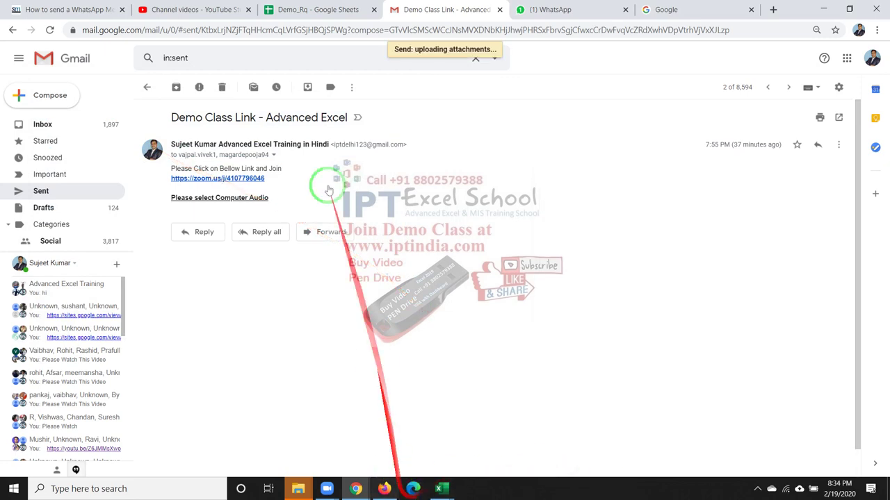
mouse_move(358, 486)
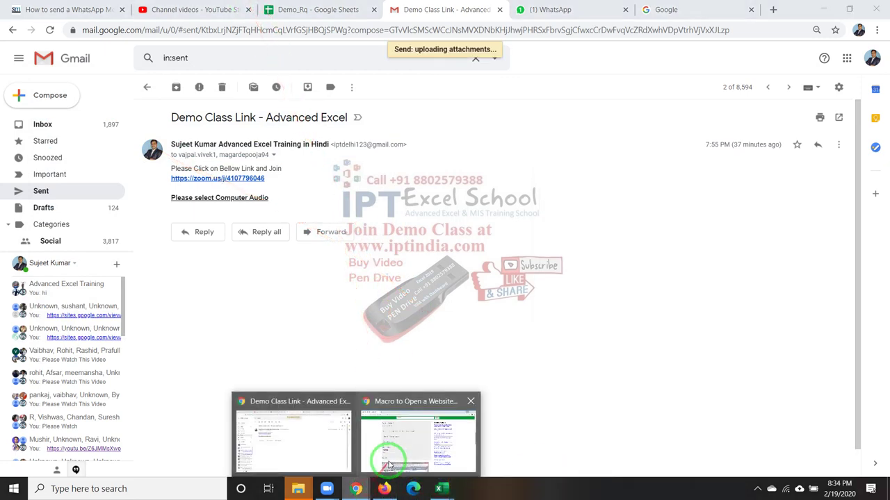
mouse_move(361, 456)
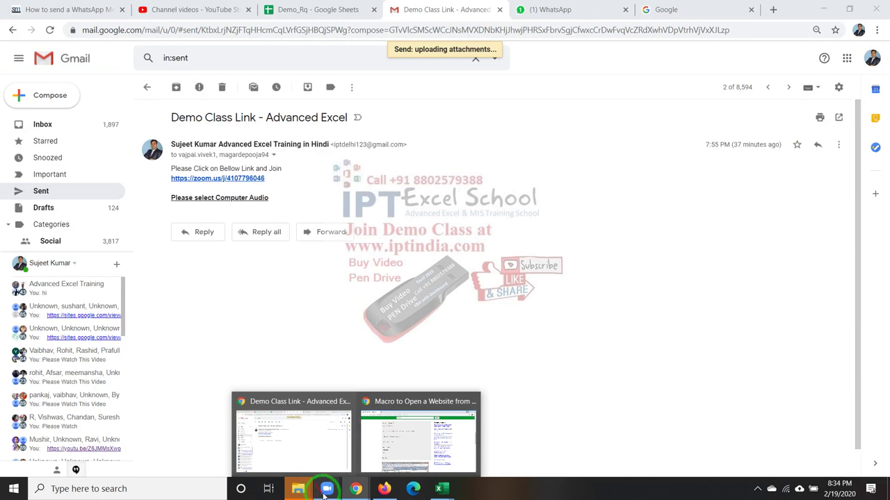
mouse_move(327, 487)
left_click(350, 467)
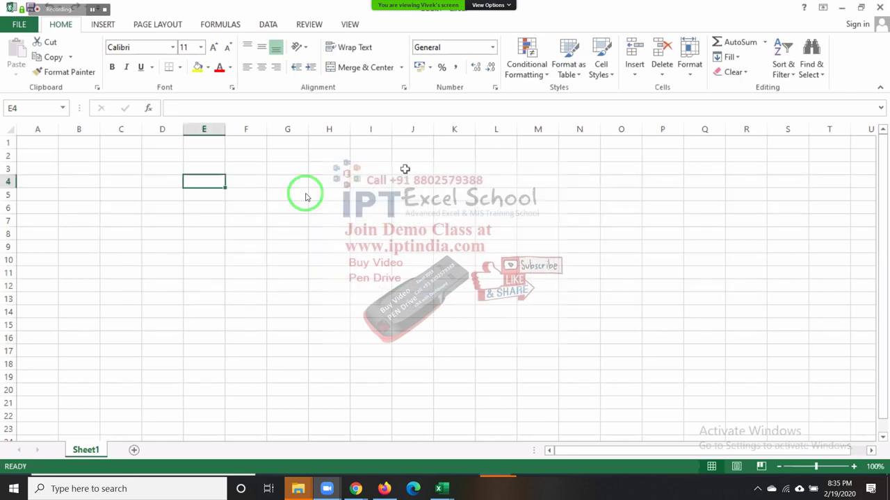
- Type test letters in cell E4, erase them, and select cell A1
type("kkkk")
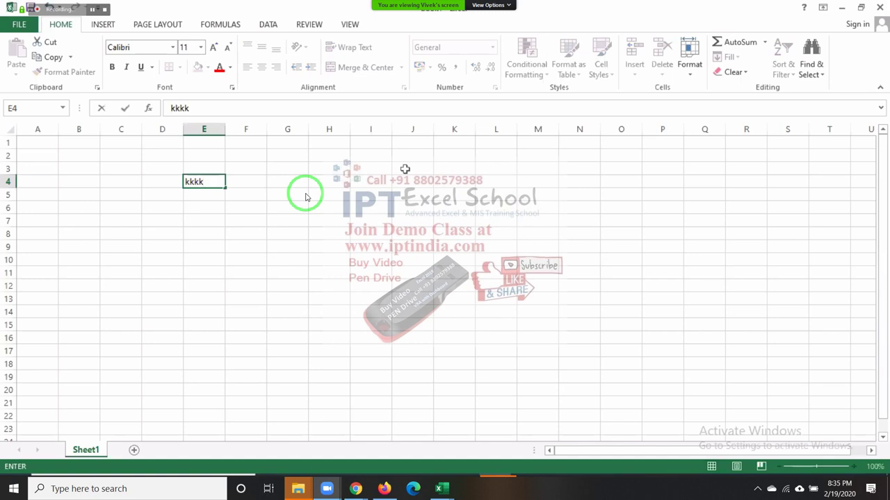
key("BackSpace")
key("BackSpace")
key("BackSpace")
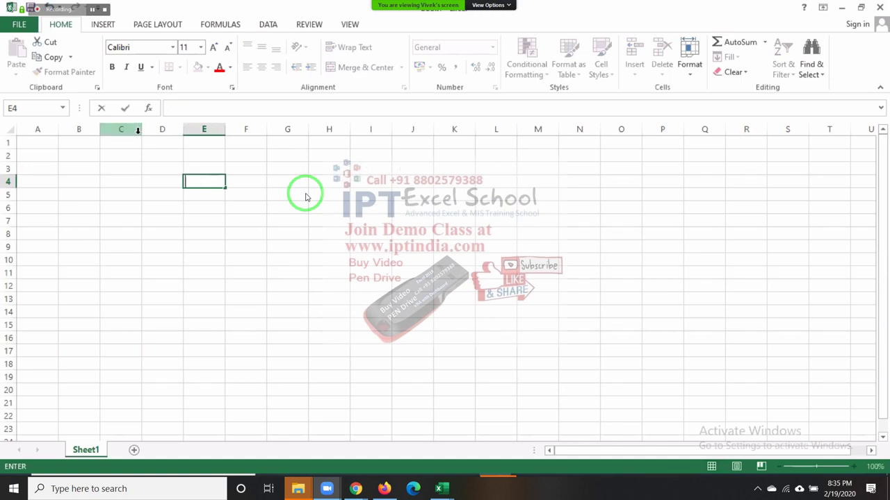
left_click(52, 142)
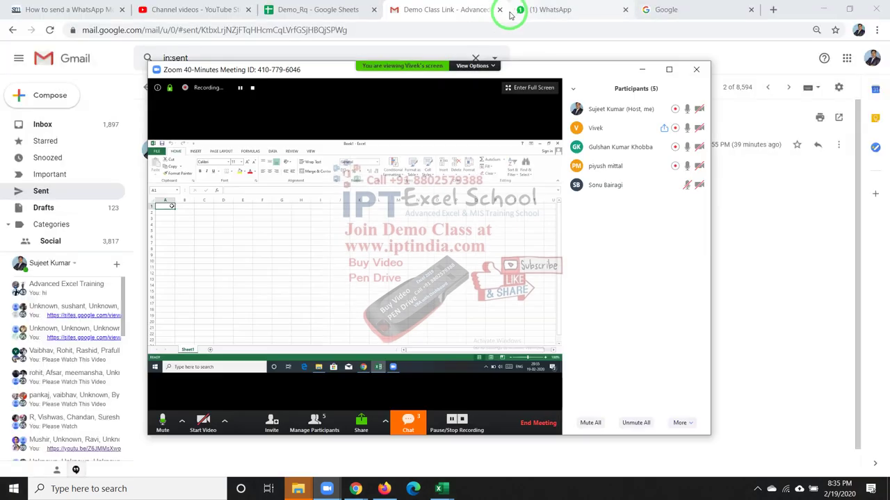
- Exit full screen, then view the participant's newly shared screen full screen
key("Escape")
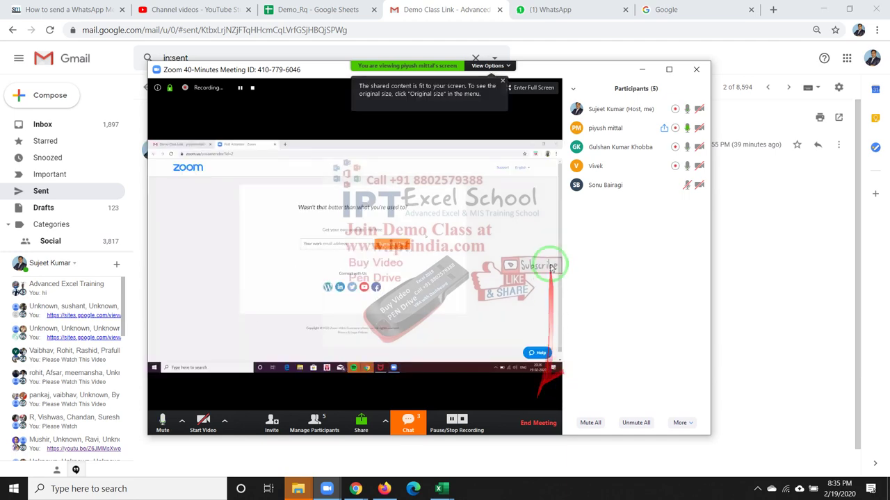
left_click(532, 243)
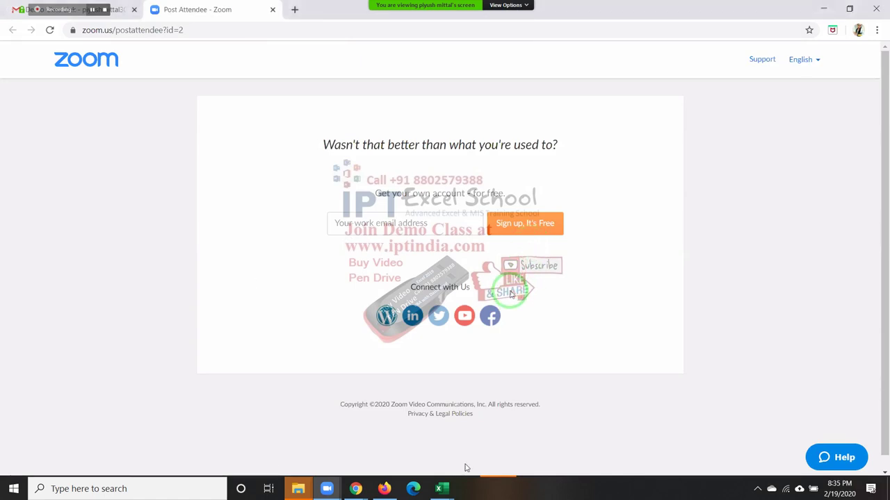
- Close the browser, search 'e', and launch Excel from the search results
key("alt+F4")
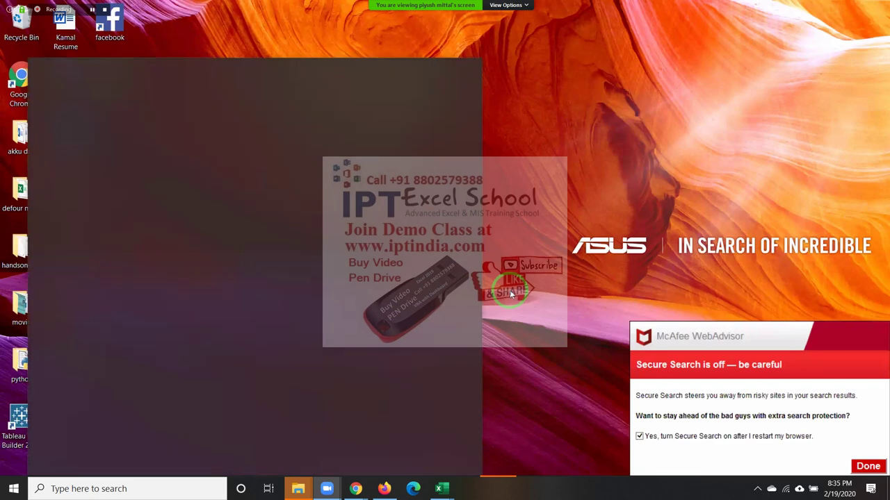
type("e")
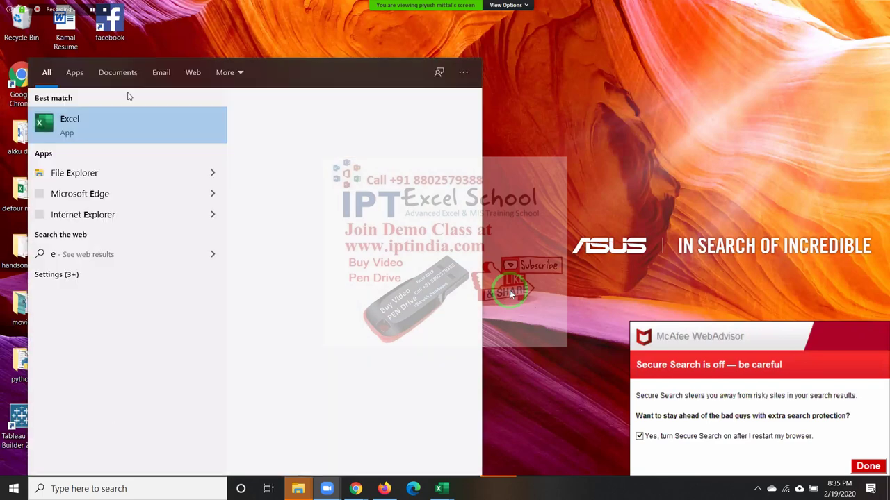
left_click(124, 132)
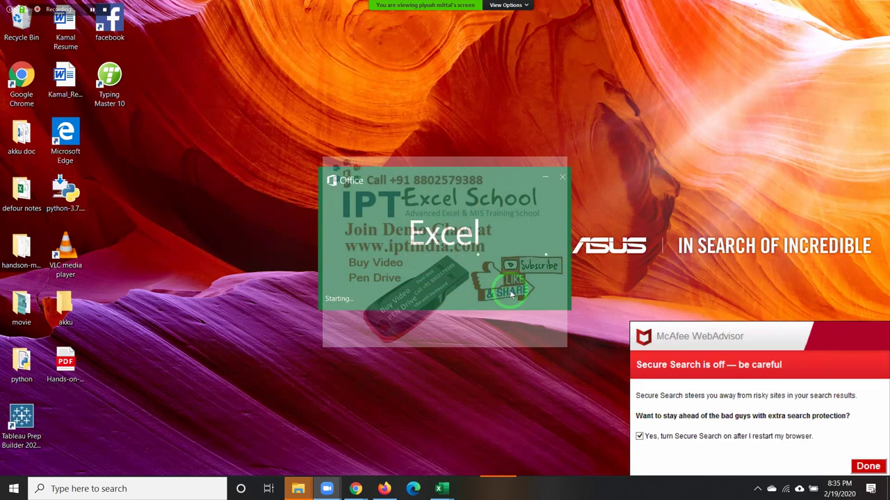
mouse_move(497, 489)
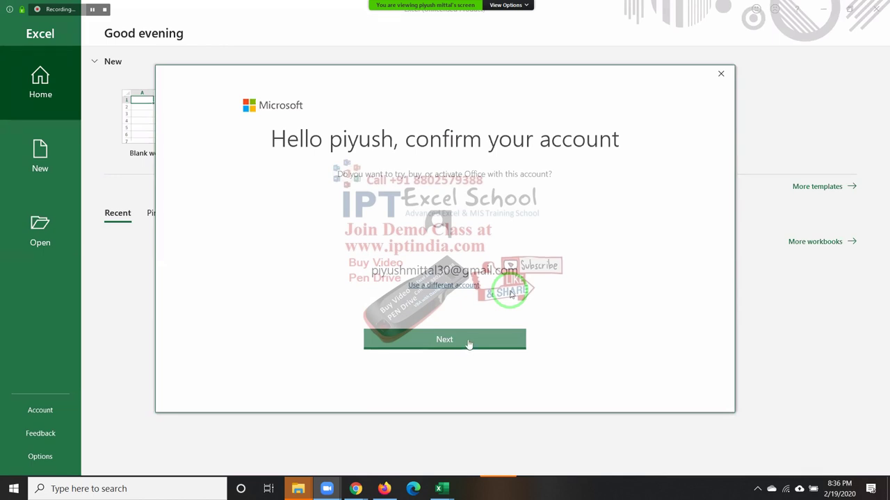
- Confirm the account with Next and open a blank workbook from Excel Home
left_click(721, 75)
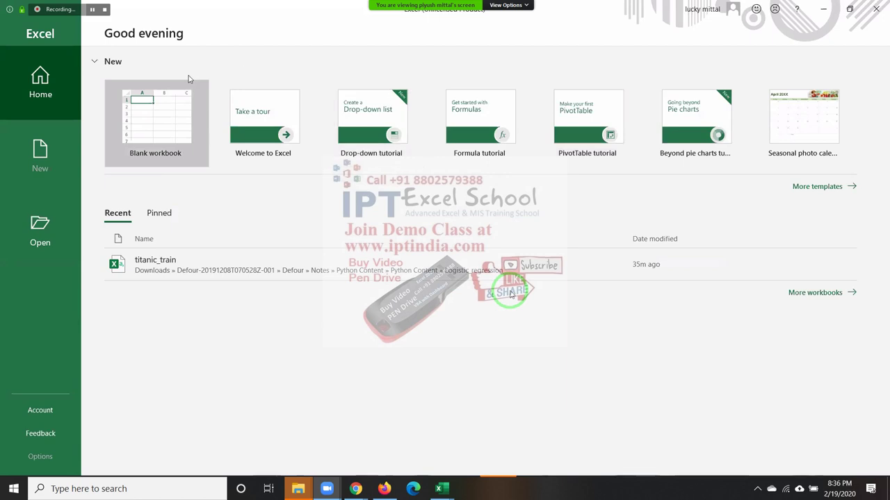
left_click(166, 126)
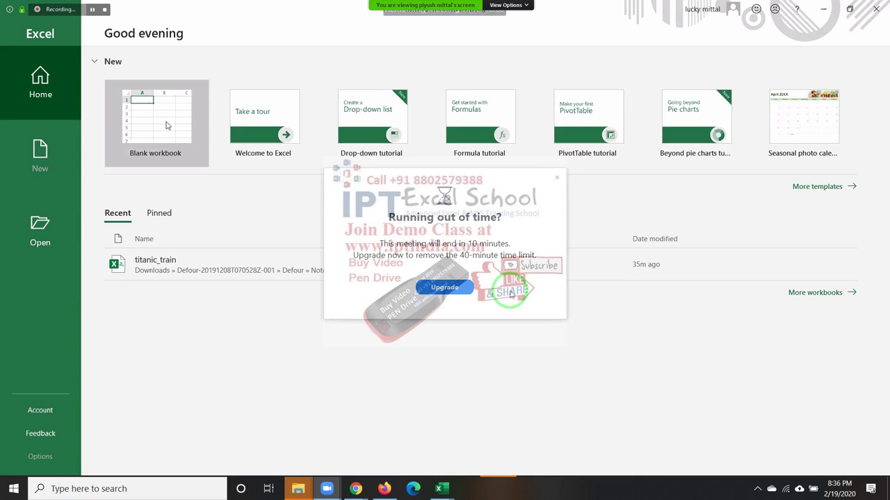
left_click(164, 122)
left_click(152, 111)
left_click(154, 114)
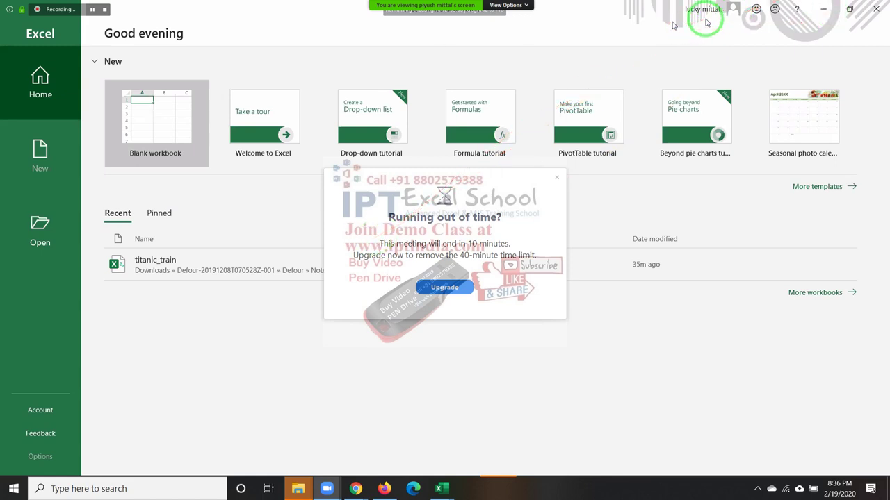
- Remove the previous Microsoft account from Excel, dismissing the meeting time-limit warning along the way
left_click(731, 11)
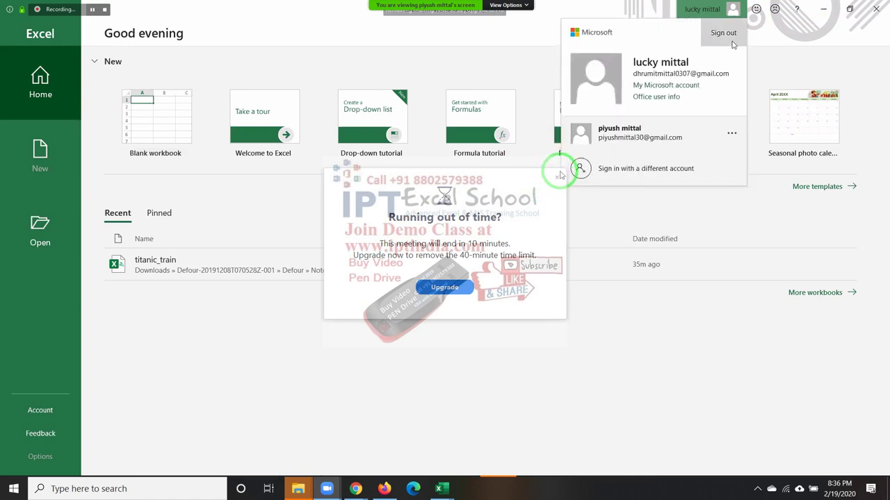
left_click(733, 44)
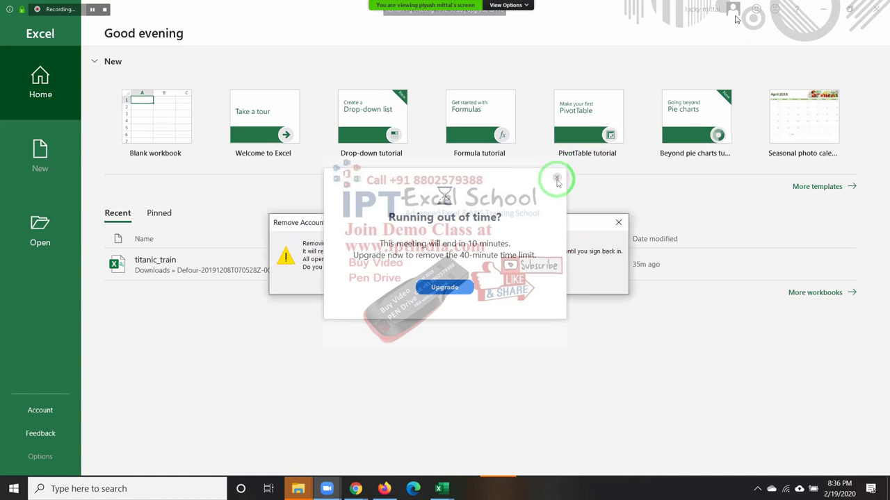
left_click(558, 177)
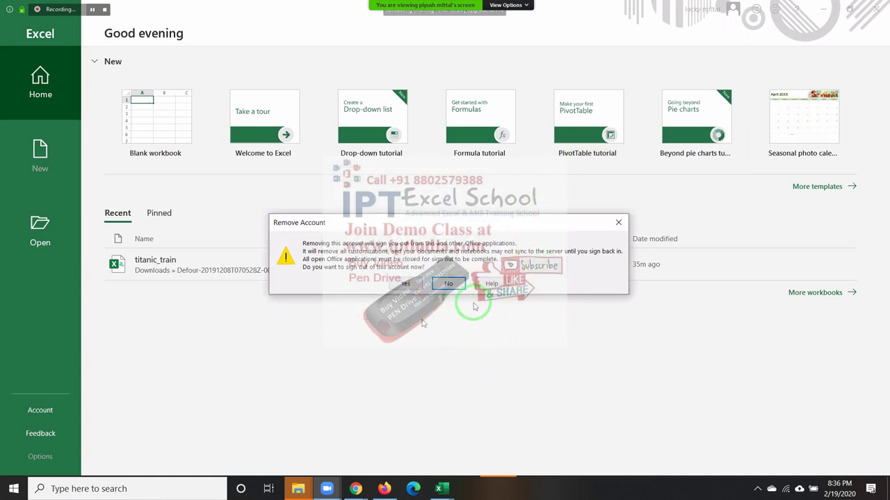
left_click(409, 287)
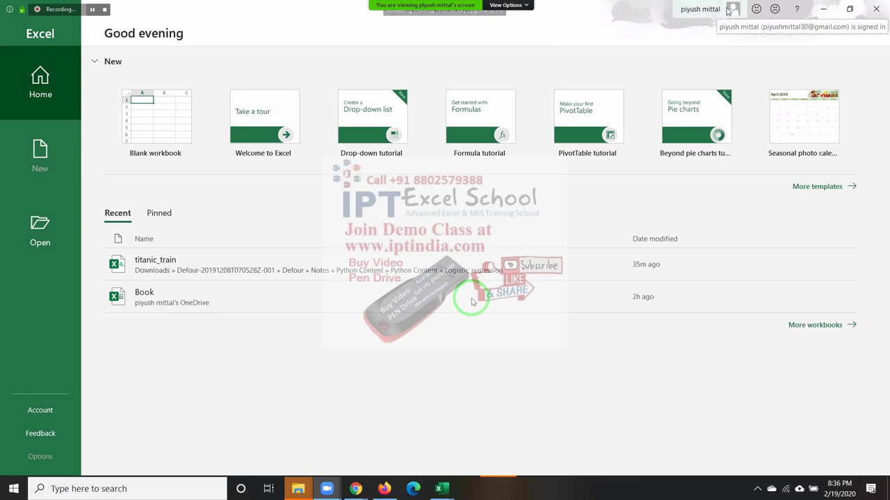
- Sign the remaining account out of Office and confirm
left_click(730, 9)
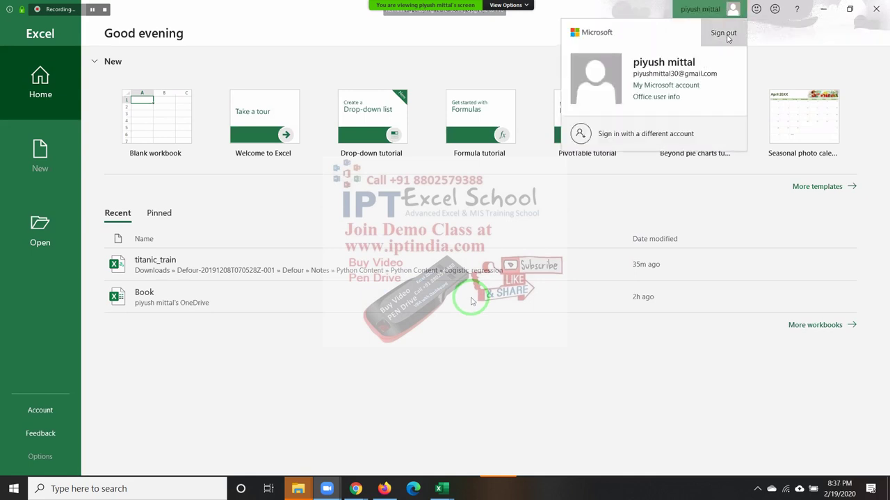
left_click(723, 32)
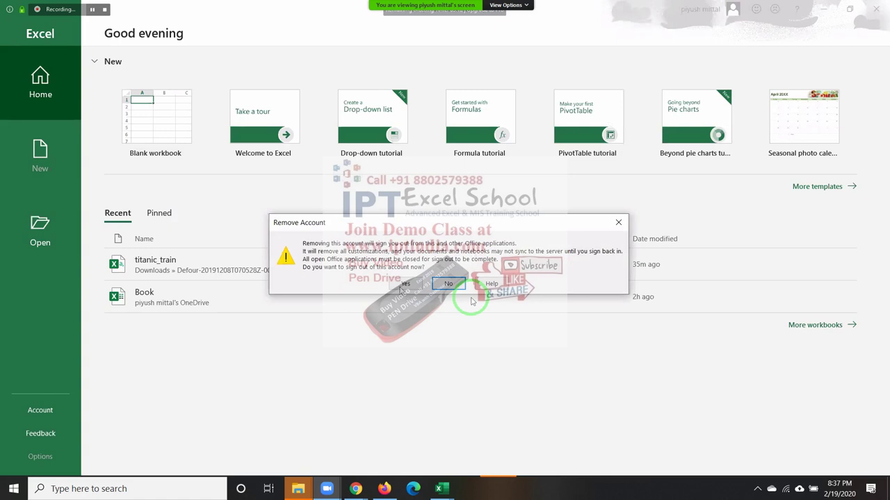
left_click(403, 285)
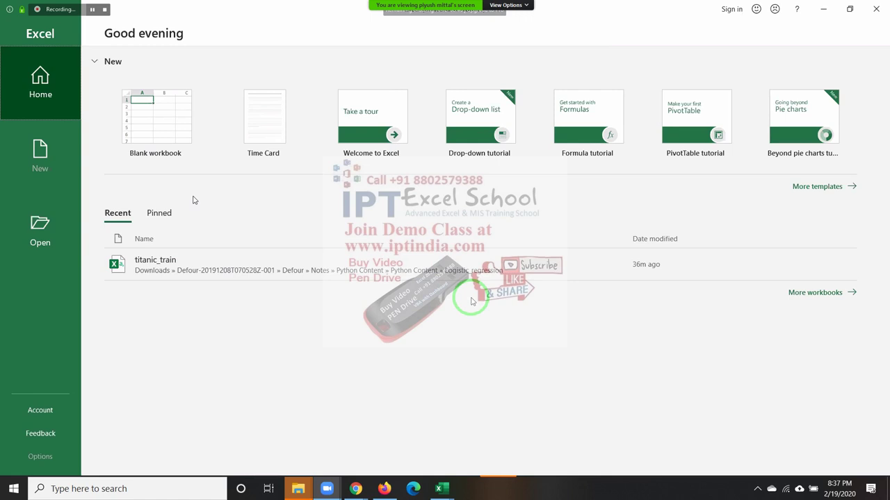
- Try repeatedly to start a blank workbook from the Excel start screen's Blank workbook tile
left_click(140, 143)
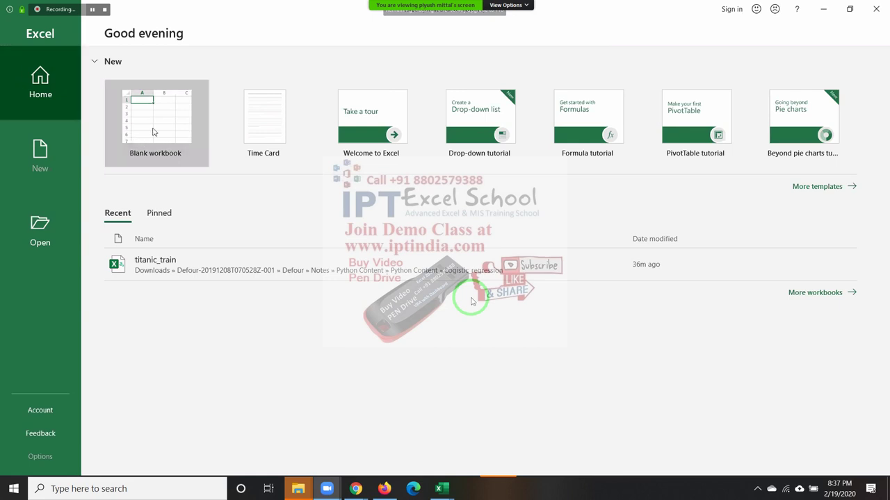
left_click(159, 128)
left_click(164, 116)
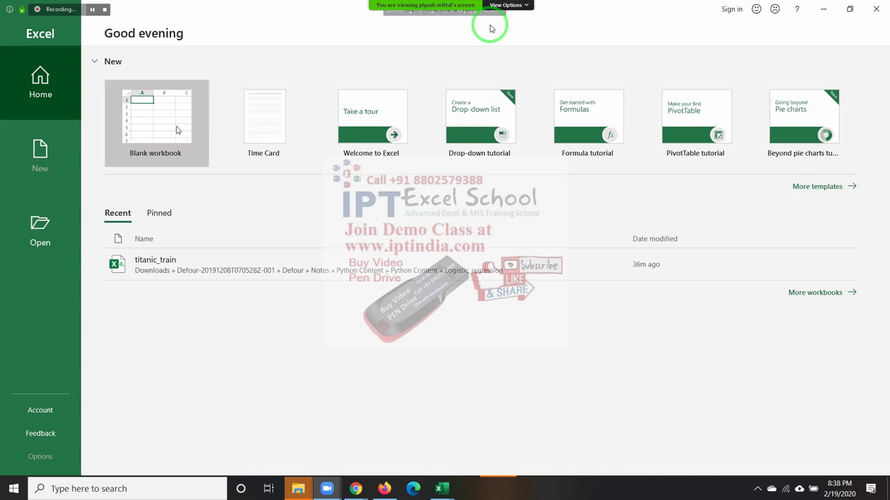
left_click_drag(490, 28, 286, 14)
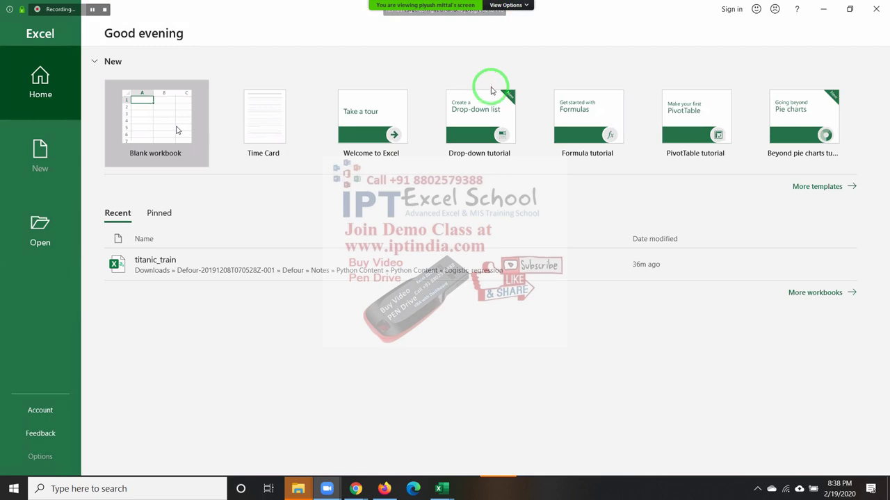
left_click(169, 125)
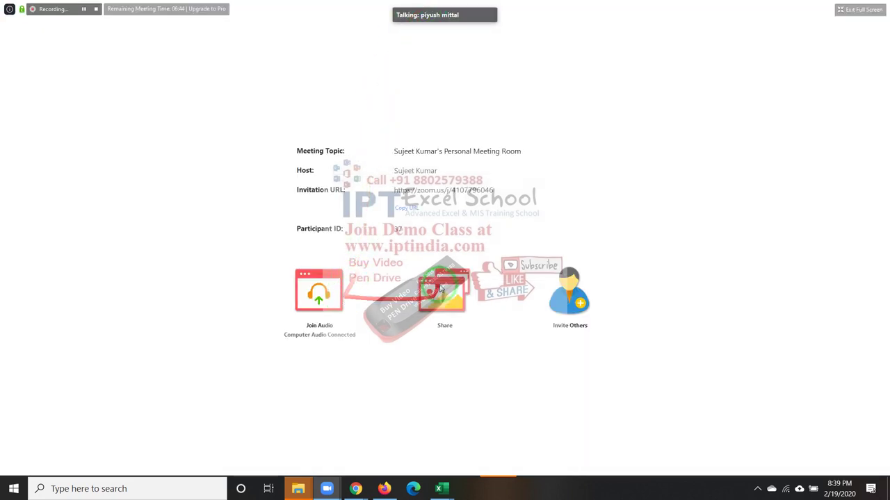
- Share the Chrome window in the Zoom meeting and switch to the Google search tab
left_click(448, 296)
left_click(604, 375)
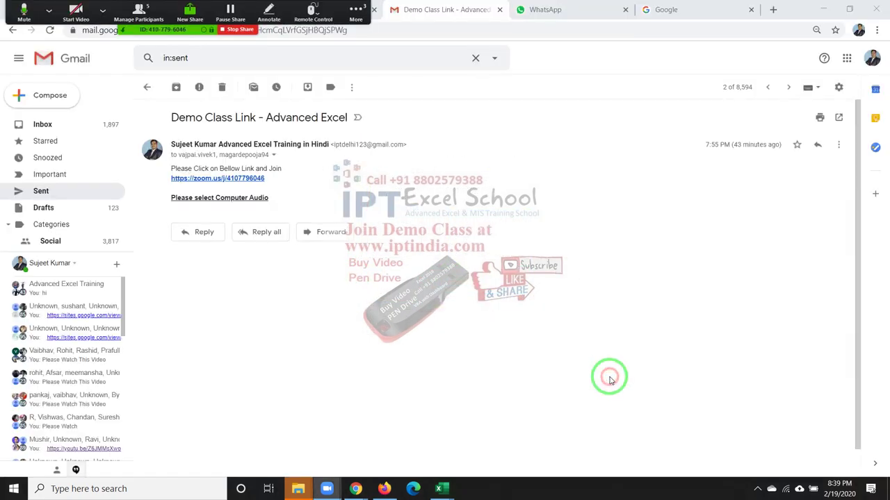
left_click(678, 11)
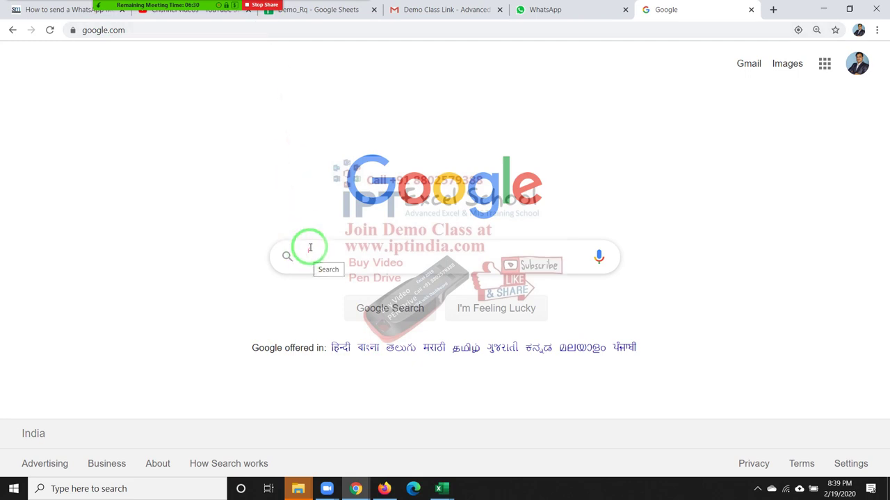
- Search Google for 'office 365' and open the office.com result
type("off")
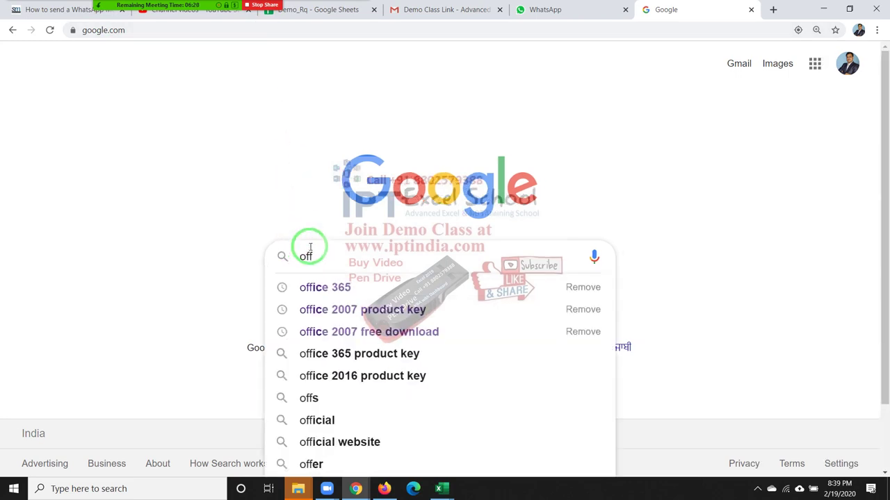
key("Down")
key("Return")
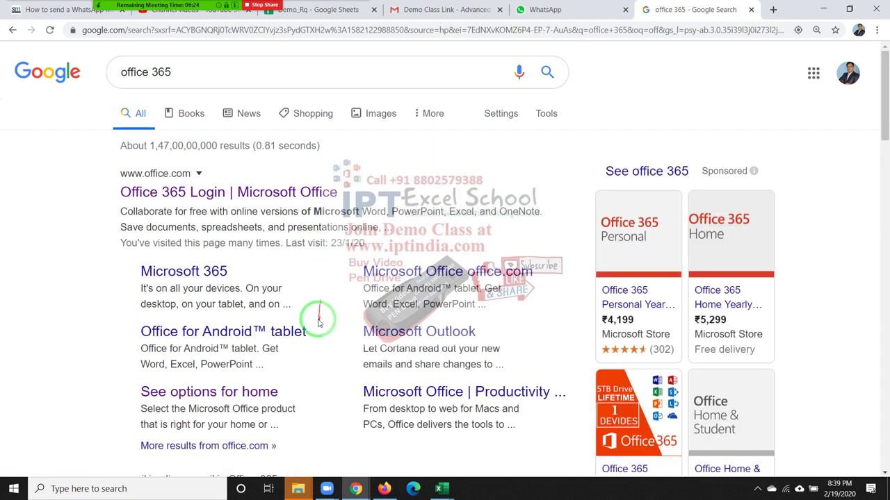
left_click(172, 180)
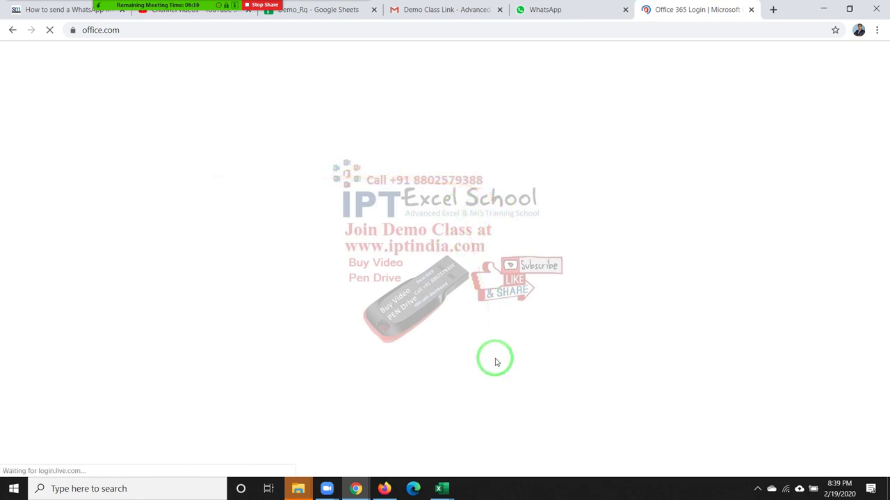
- Go to Products > Plans & pricing to load the Office products comparison page
scroll(495, 358, "down", 3)
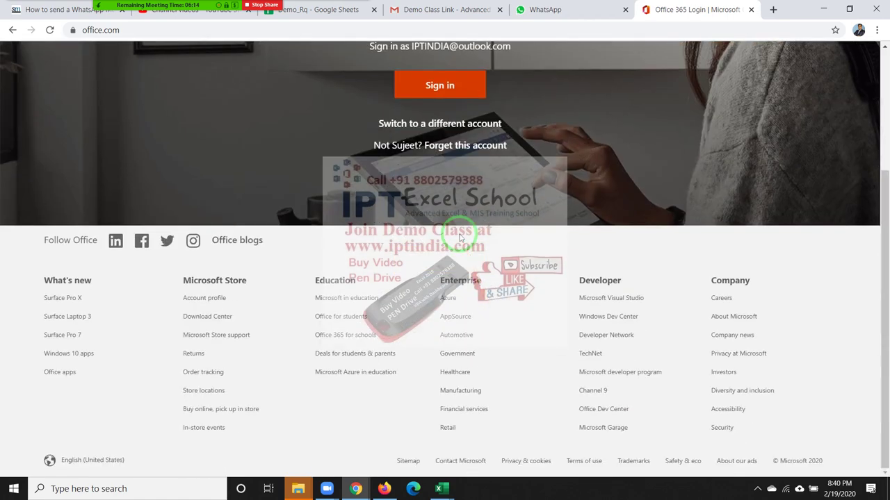
scroll(459, 237, "up", 3)
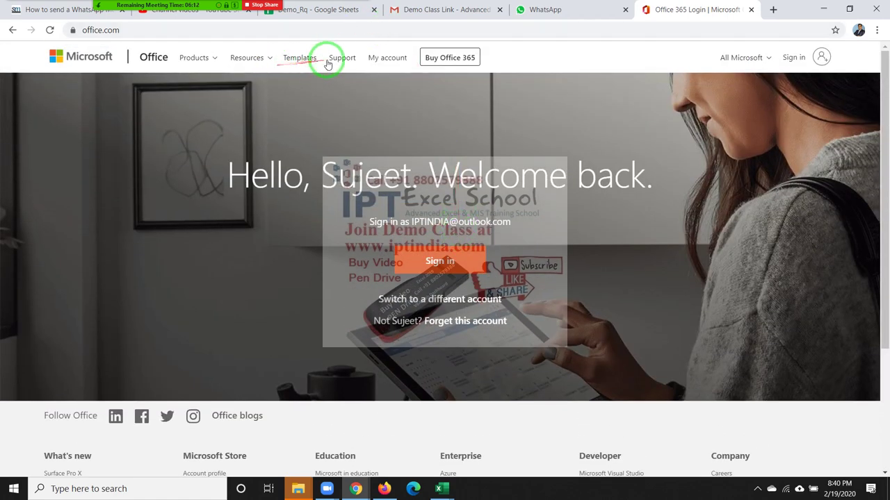
left_click(193, 61)
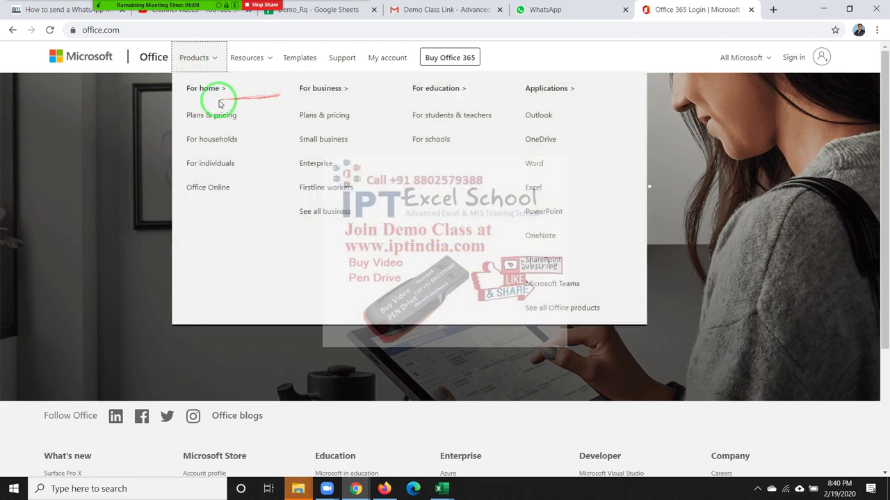
left_click(214, 114)
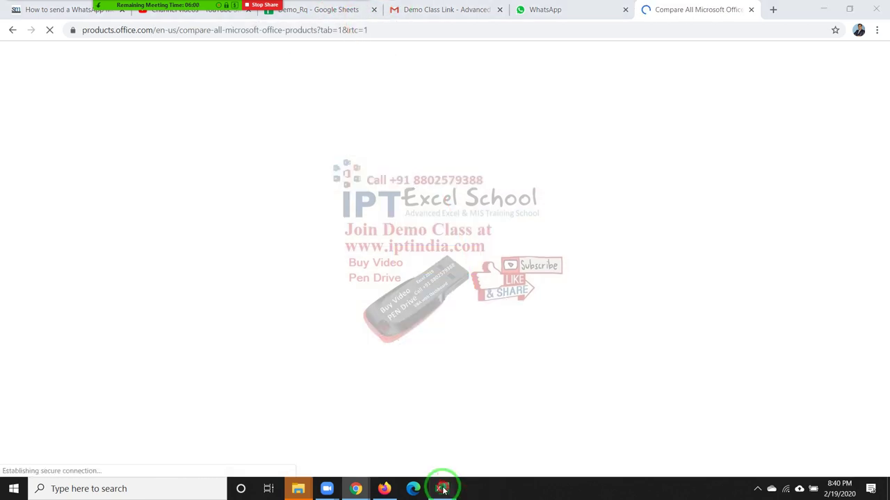
left_click(440, 486)
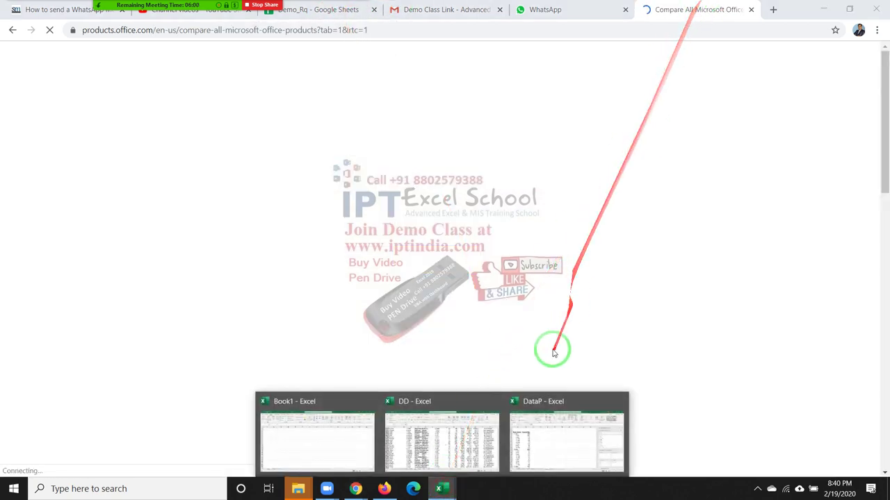
- Bring the blank Book1 workbook to the front and check which account is signed in
left_click(357, 449)
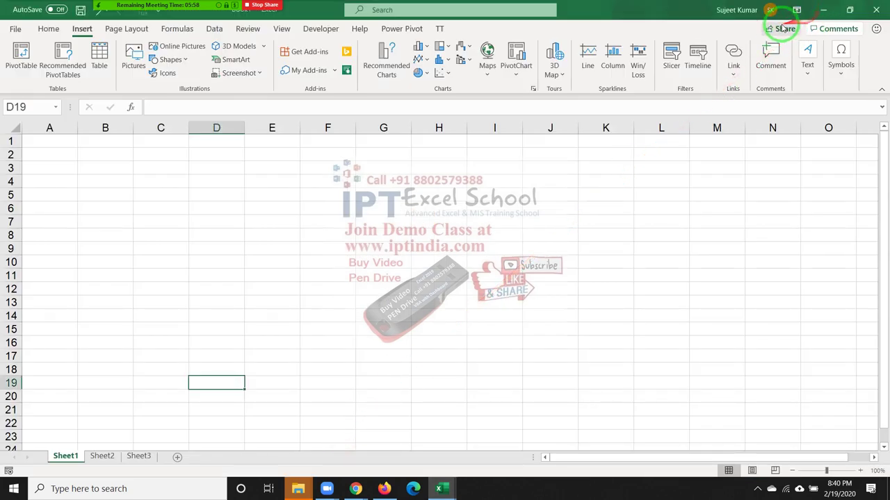
left_click(750, 11)
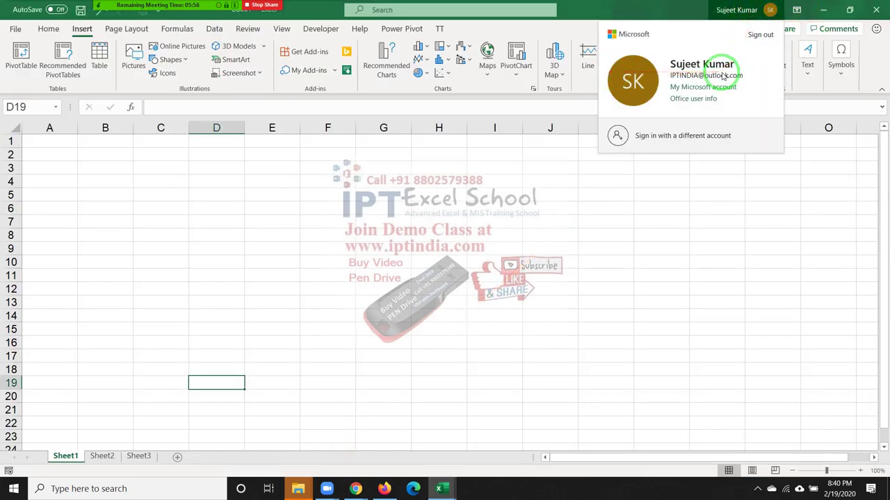
left_click(653, 214)
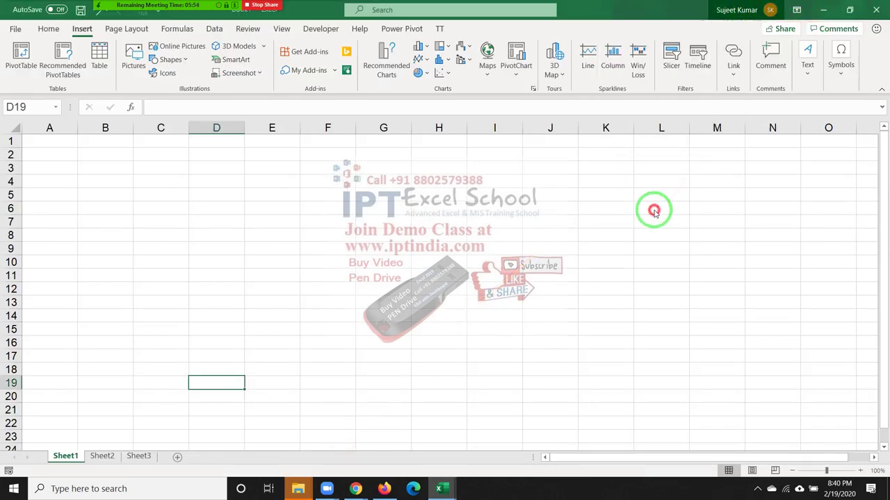
- Preview the open browser windows from the taskbar, then return to Excel
left_click(357, 490)
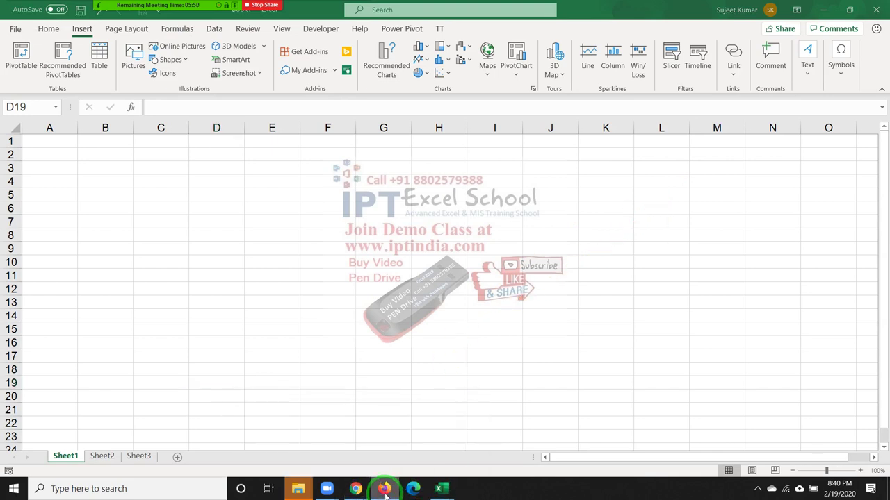
left_click(355, 489)
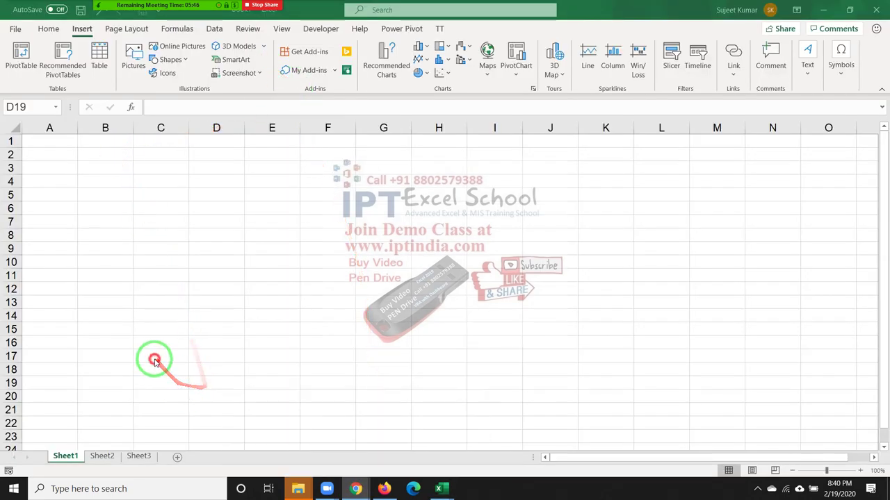
left_click(396, 490)
left_click(396, 490)
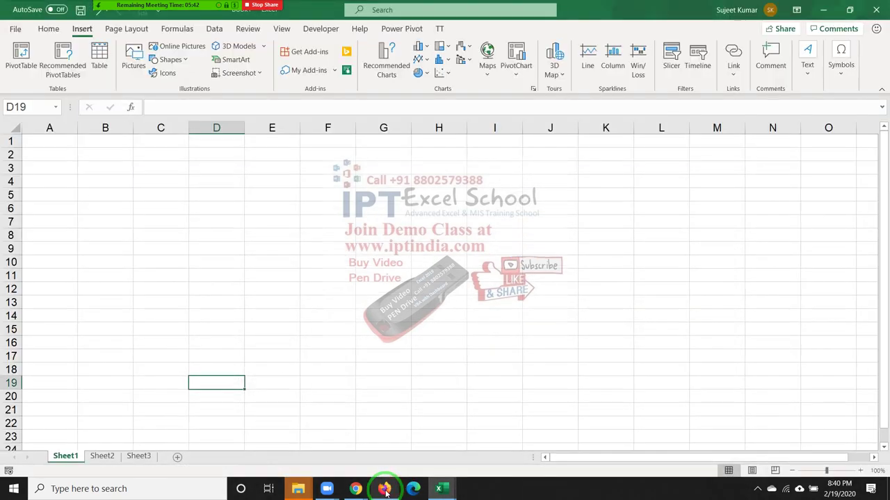
- Bring the Office plans comparison page back into view
mouse_move(356, 489)
left_click(342, 449)
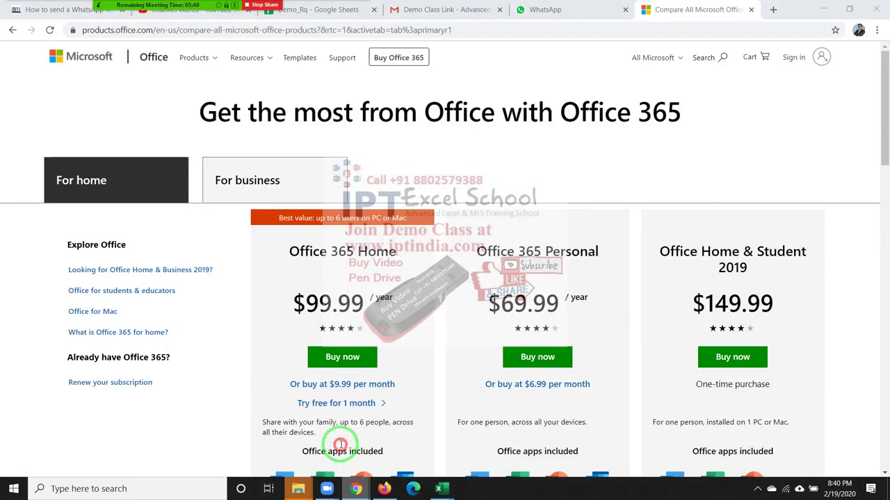
scroll(477, 321, "down", 1)
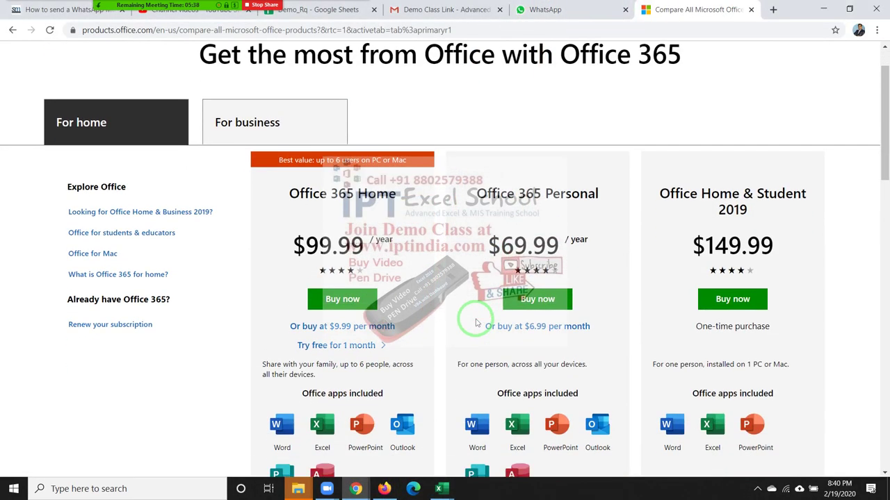
scroll(477, 322, "up", 1)
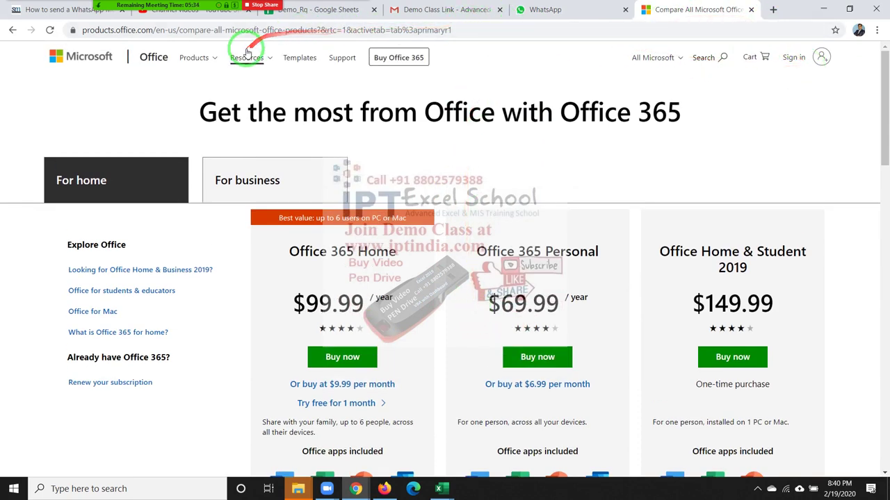
- Change the page address region from en-us to en-in and load the India version
left_click(144, 30)
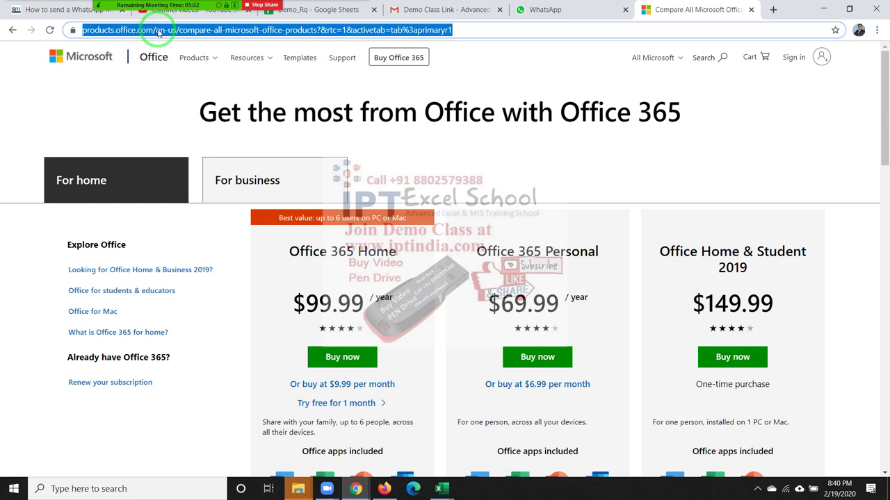
left_click(161, 30)
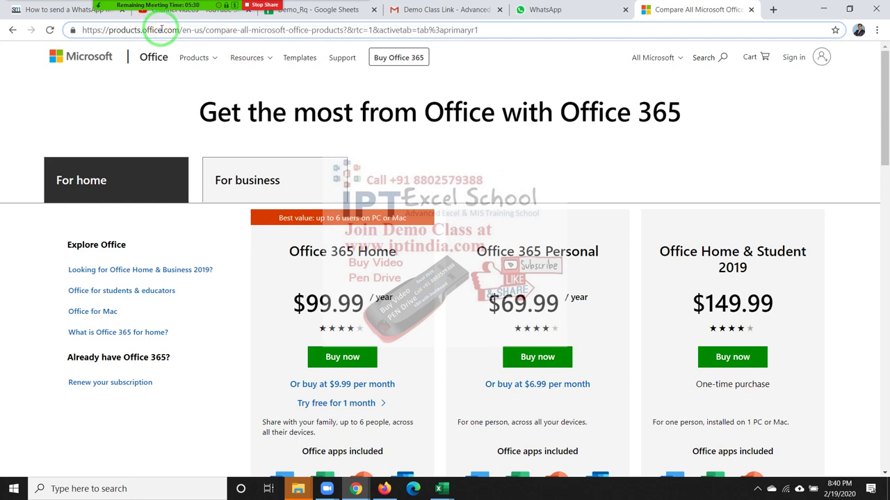
double_click(199, 29)
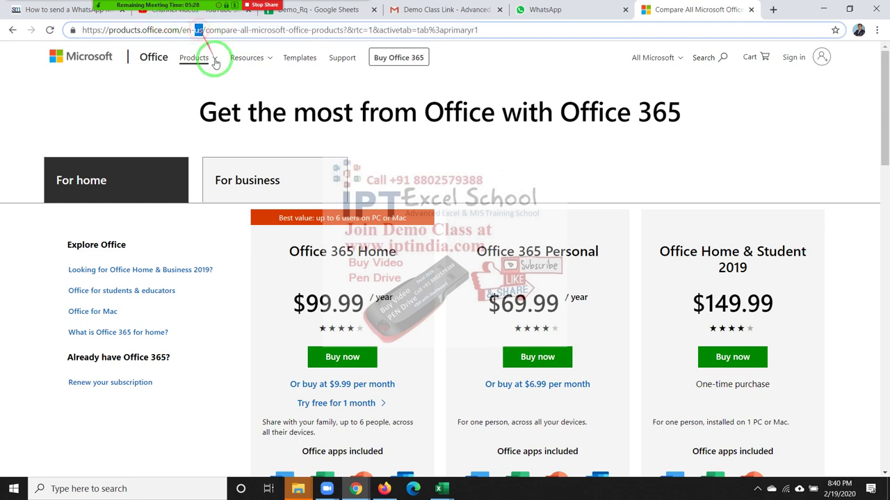
type("in")
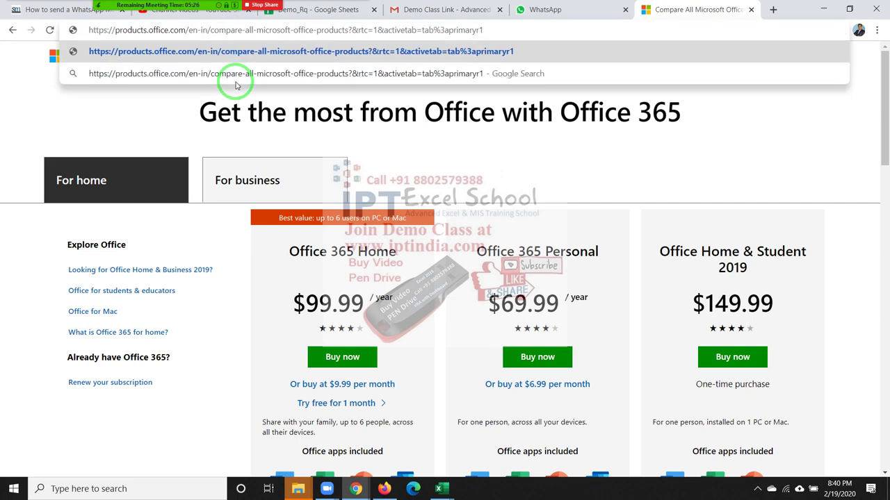
key("Return")
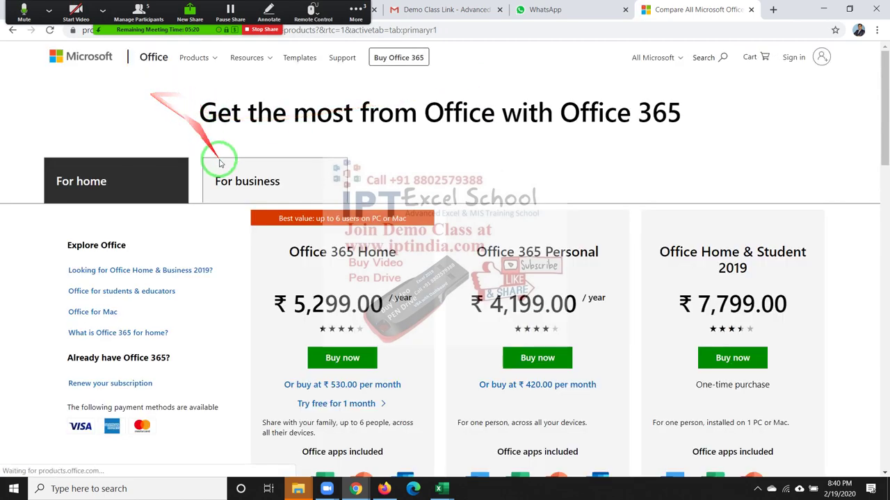
scroll(257, 209, "down", 1)
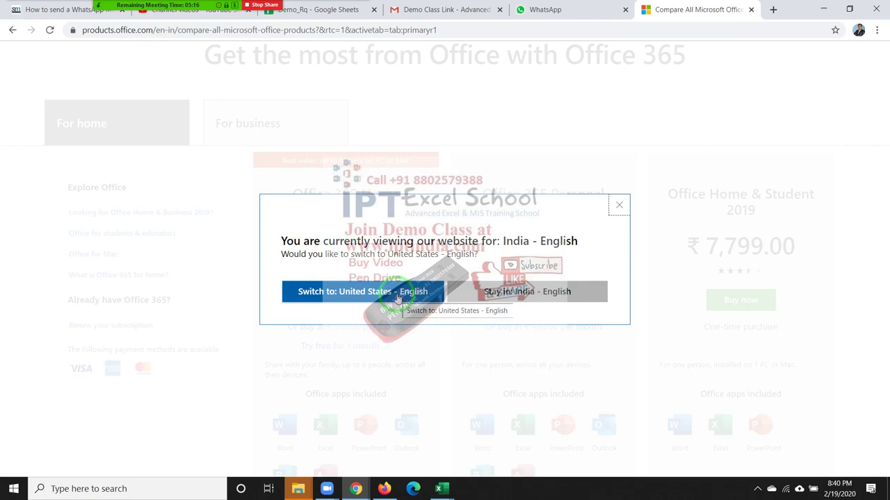
left_click(516, 299)
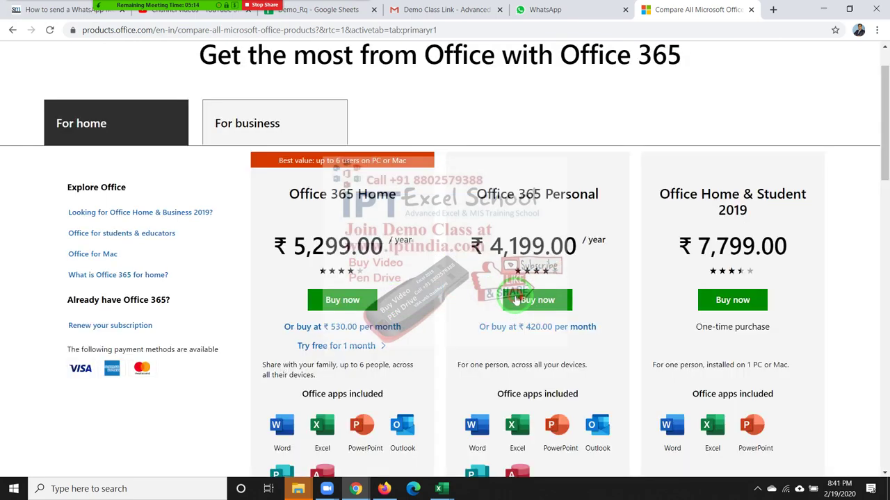
scroll(385, 277, "down", 2)
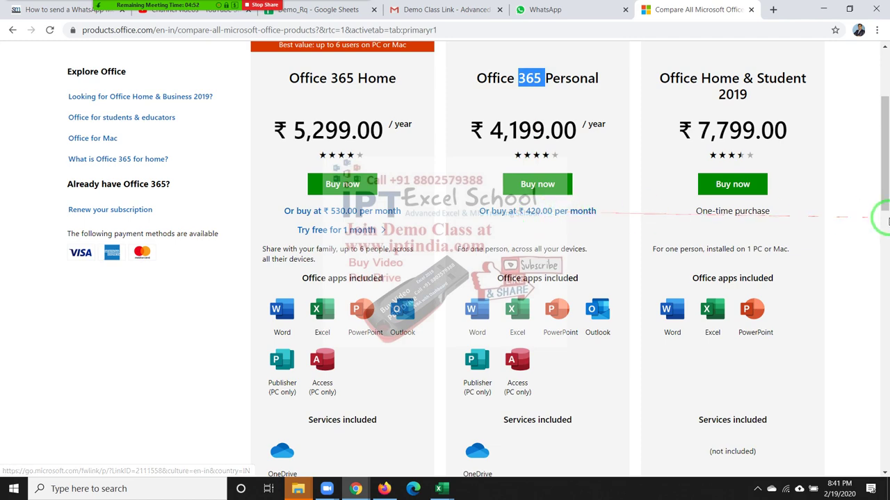
scroll(876, 216, "up", 1)
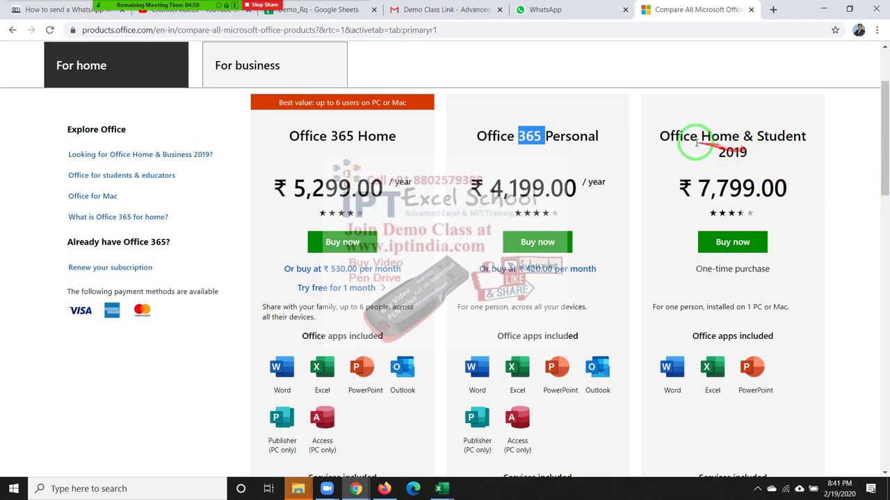
left_click_drag(679, 136, 750, 171)
scroll(749, 169, "down", 1)
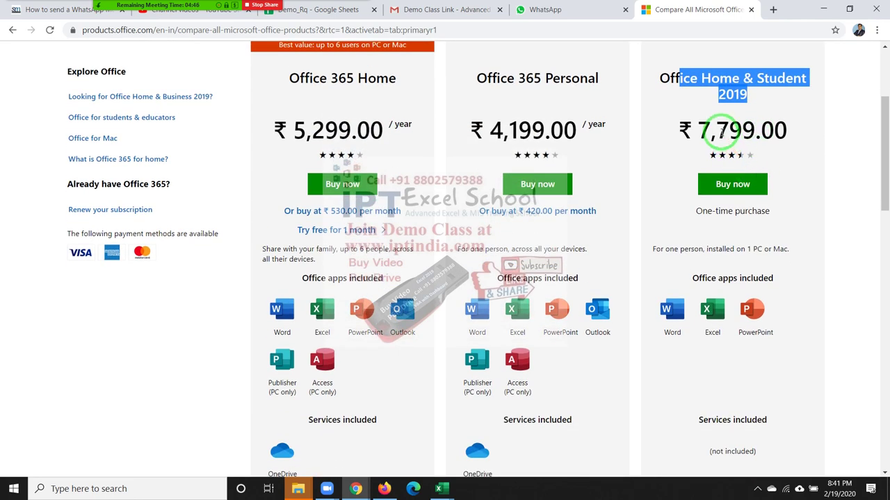
double_click(721, 132)
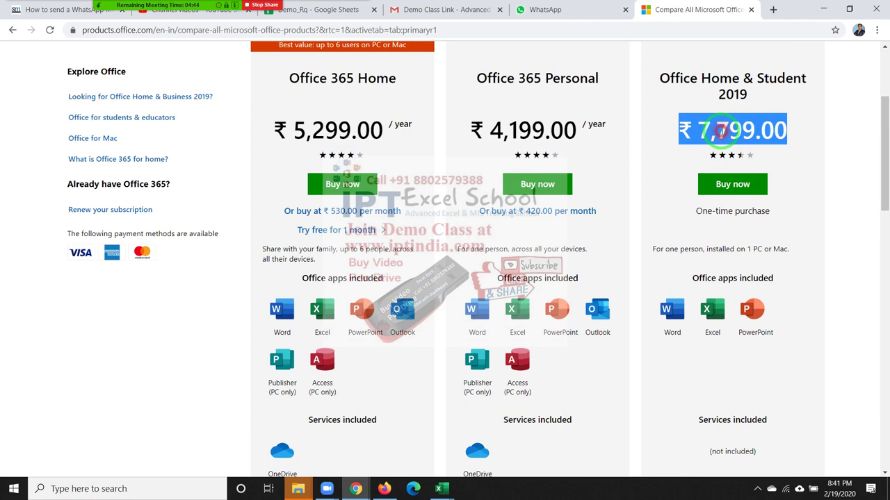
double_click(712, 131)
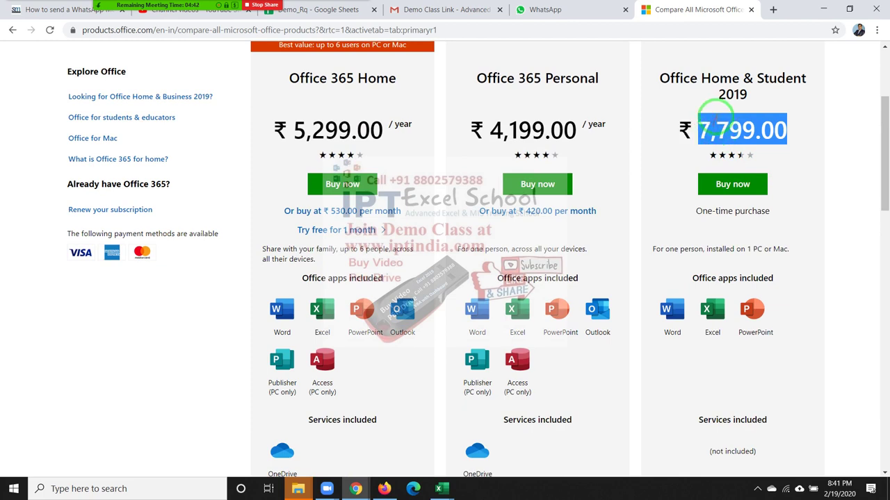
left_click_drag(747, 96, 659, 79)
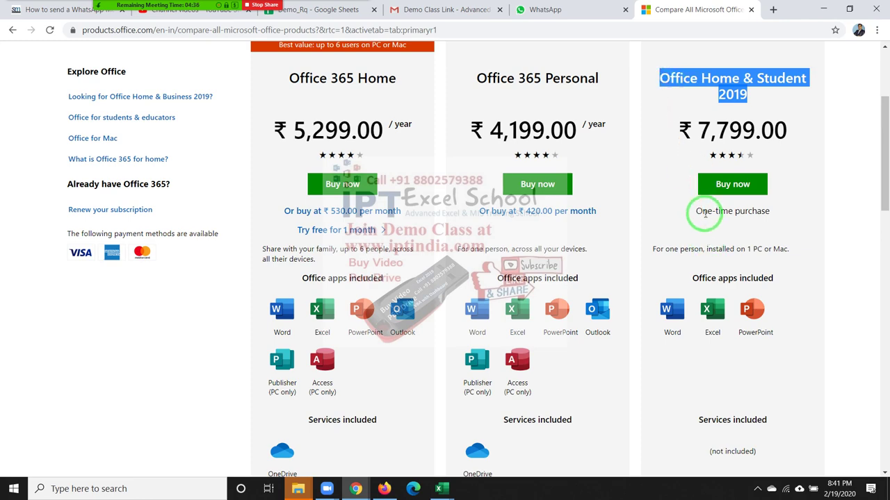
scroll(703, 210, "down", 1)
scroll(703, 210, "down", 1)
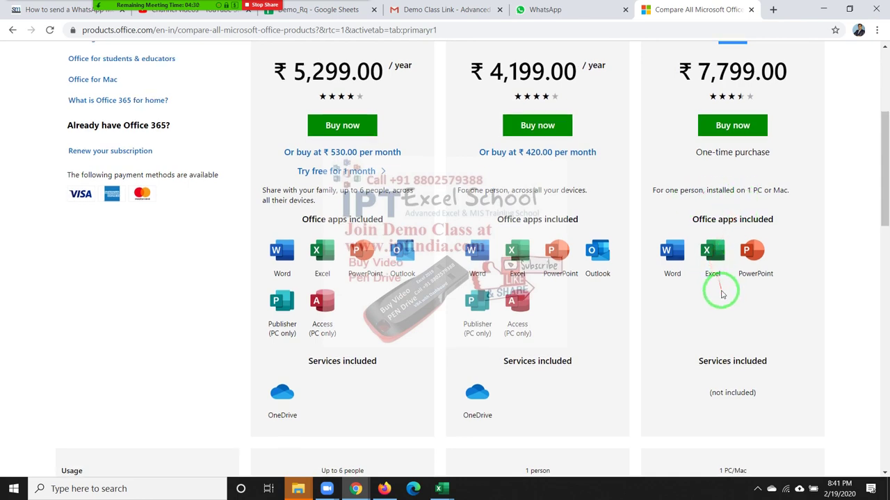
scroll(702, 258, "down", 1)
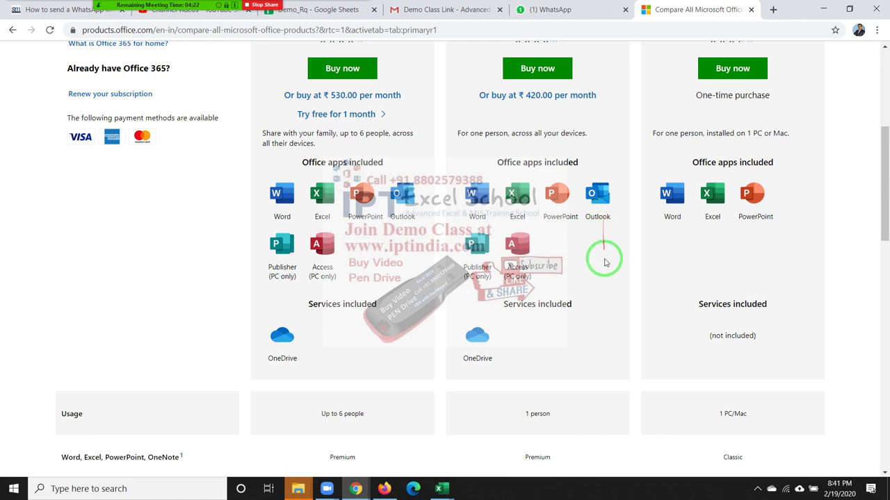
scroll(605, 261, "up", 1)
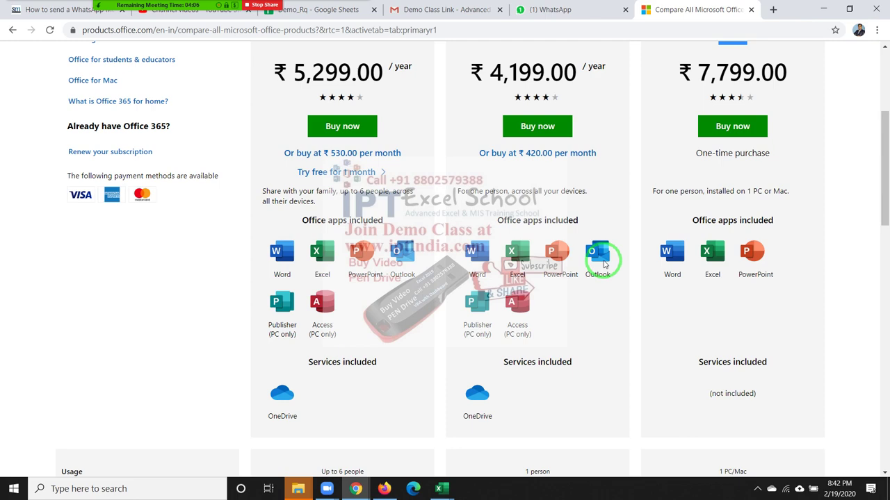
scroll(874, 242, "up", 1)
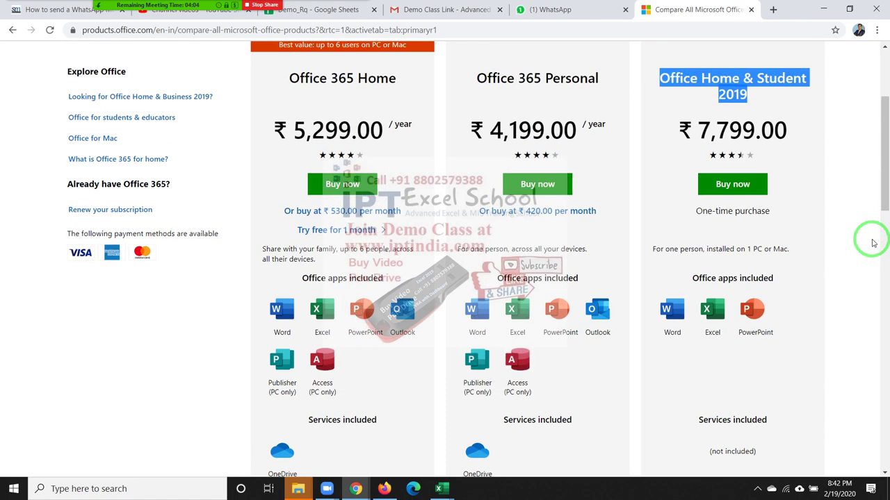
left_click_drag(695, 128, 773, 131)
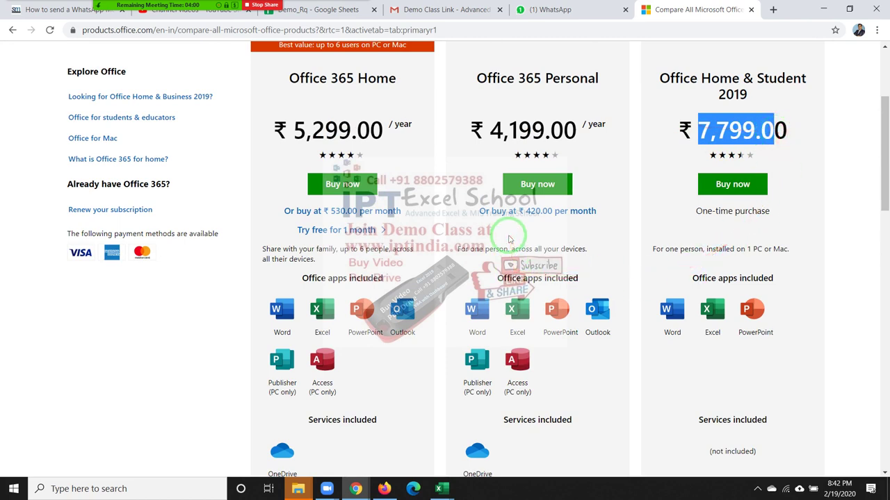
- Try the ₹420.00 monthly Office 365 Personal purchase, go back, then open a new tab
left_click(539, 217)
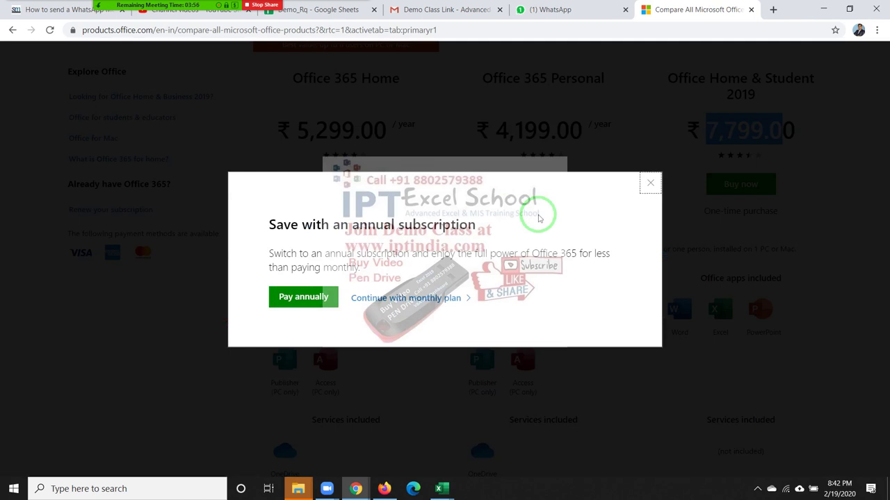
left_click(299, 301)
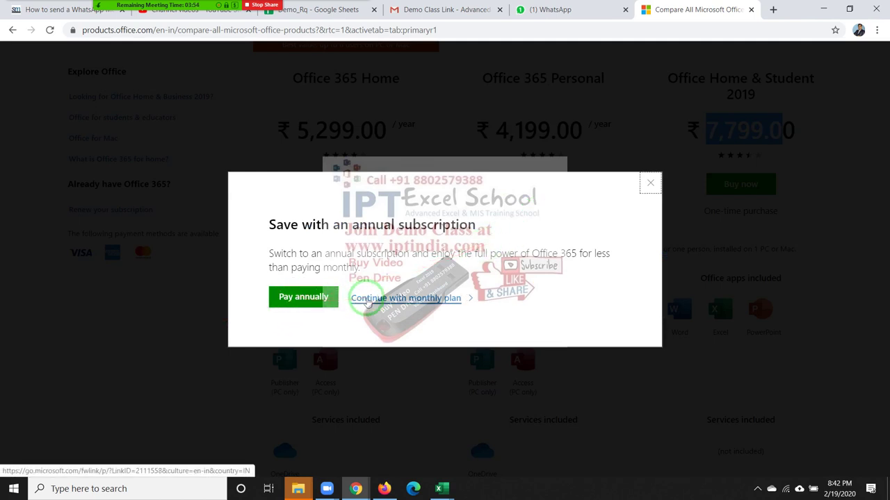
left_click(367, 302)
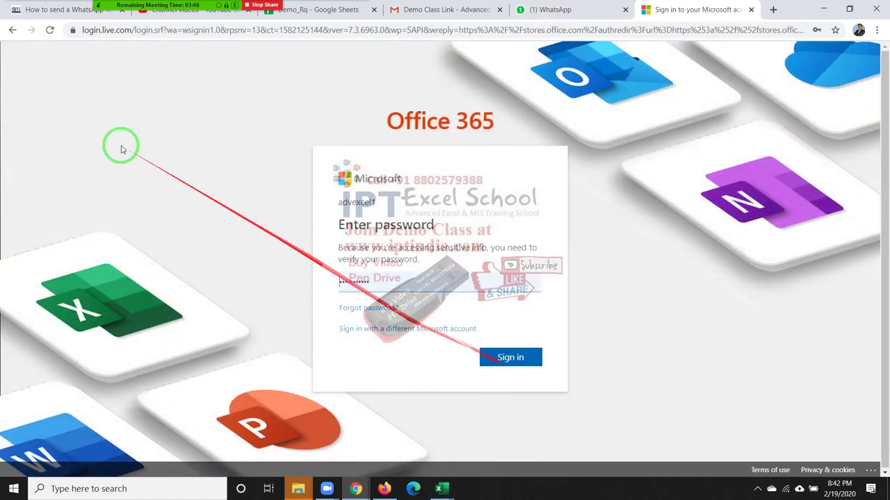
left_click(21, 30)
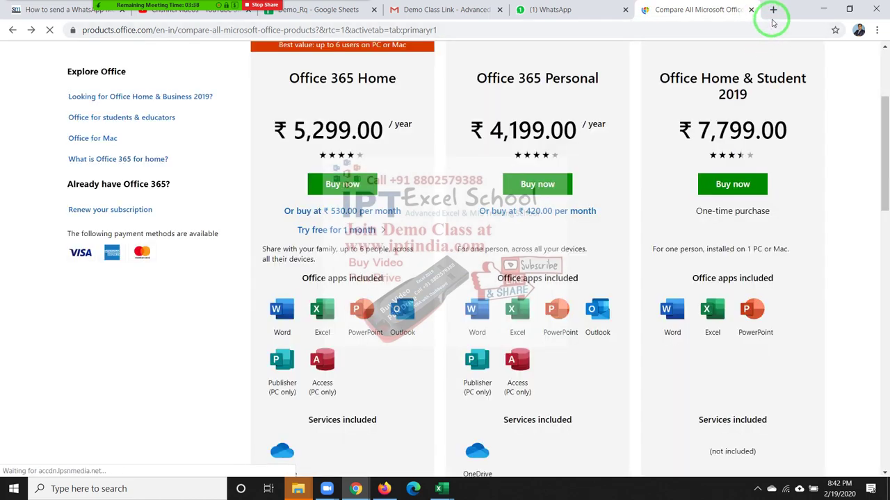
left_click(774, 10)
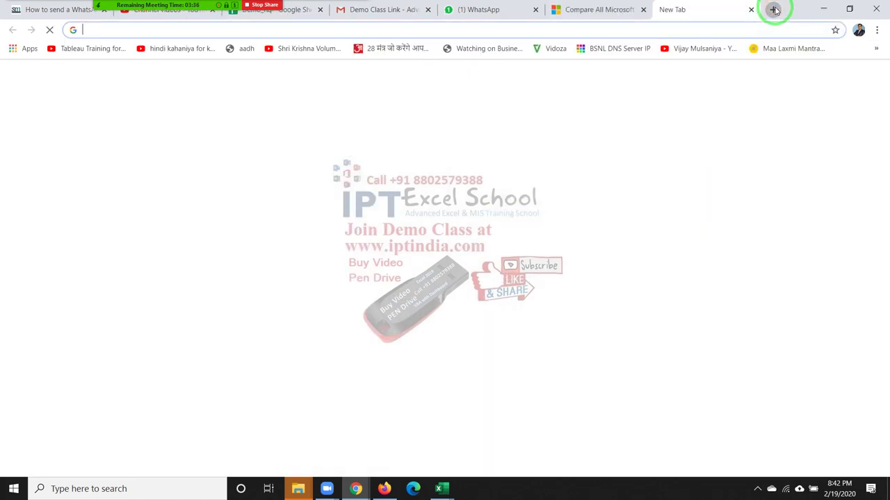